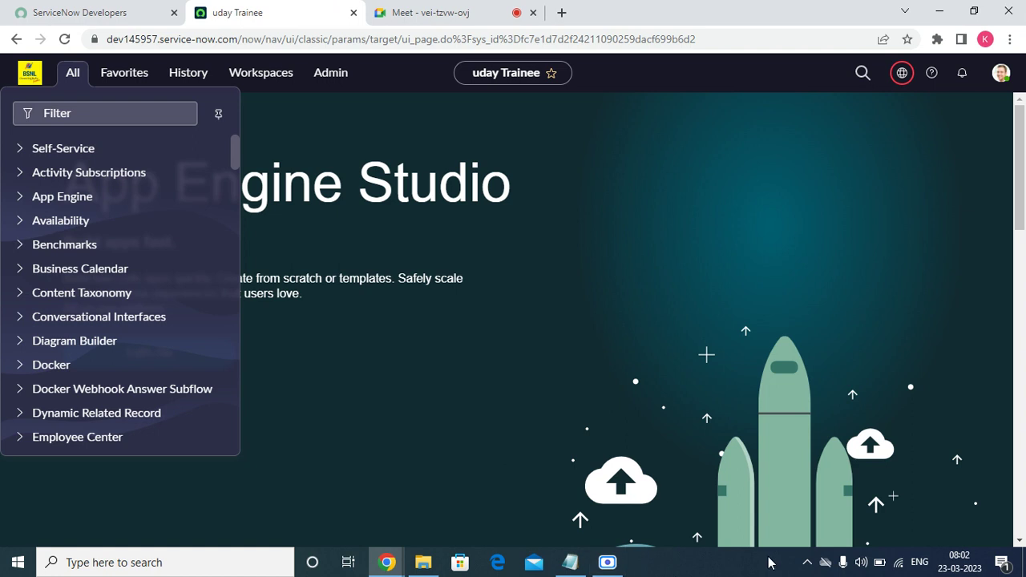
- Open the favorite Work orders list and open the configuration record of its underlying table
{"action": "left_click", "coordinate": [81, 77]}
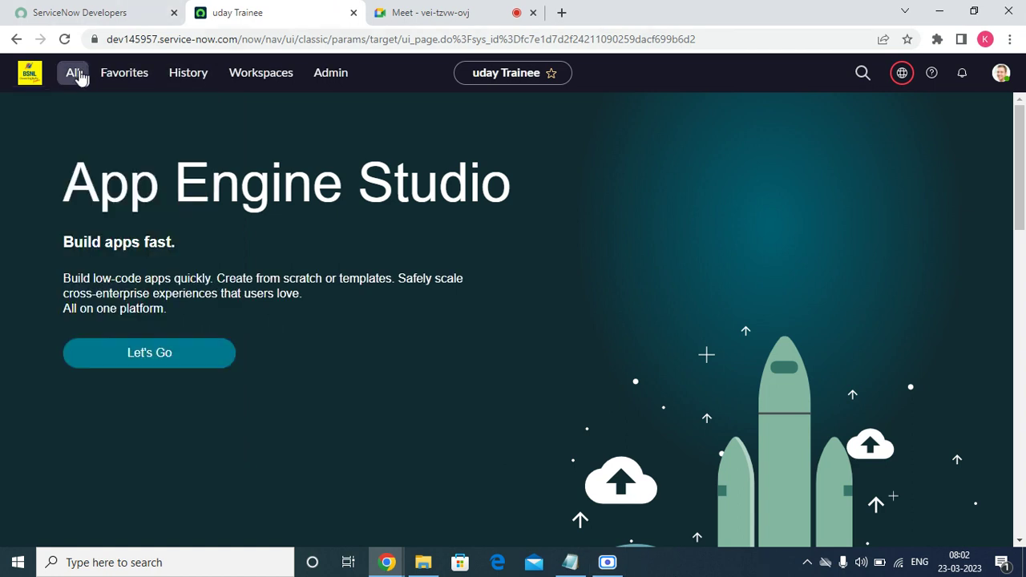
{"action": "left_click", "coordinate": [128, 74]}
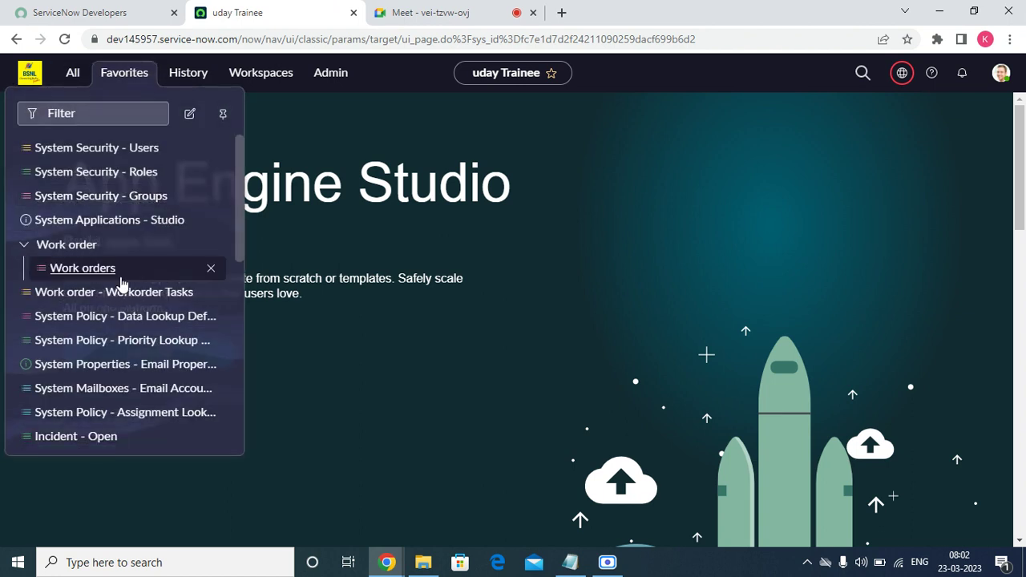
{"action": "left_click", "coordinate": [97, 267]}
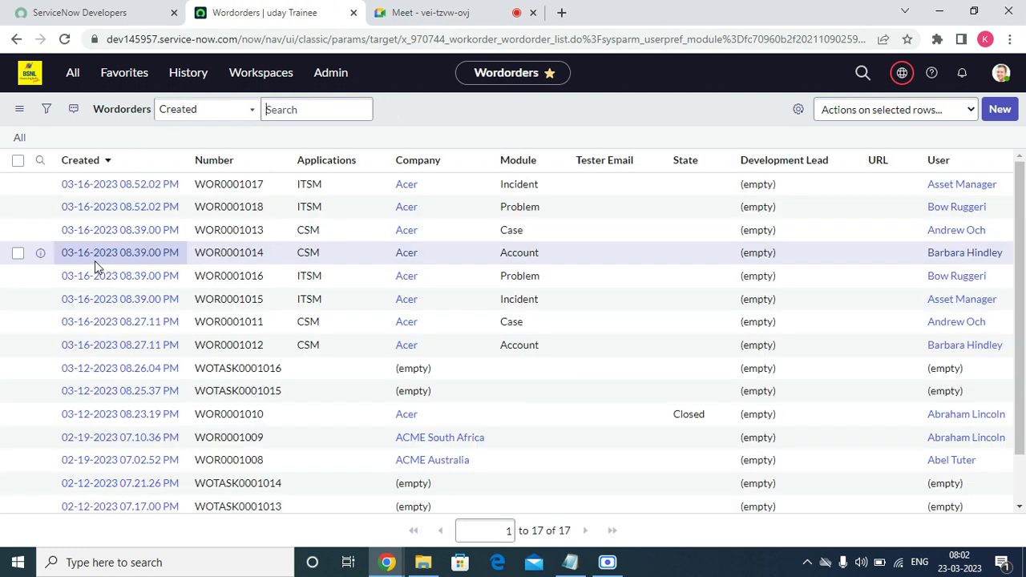
{"action": "right_click", "coordinate": [305, 162]}
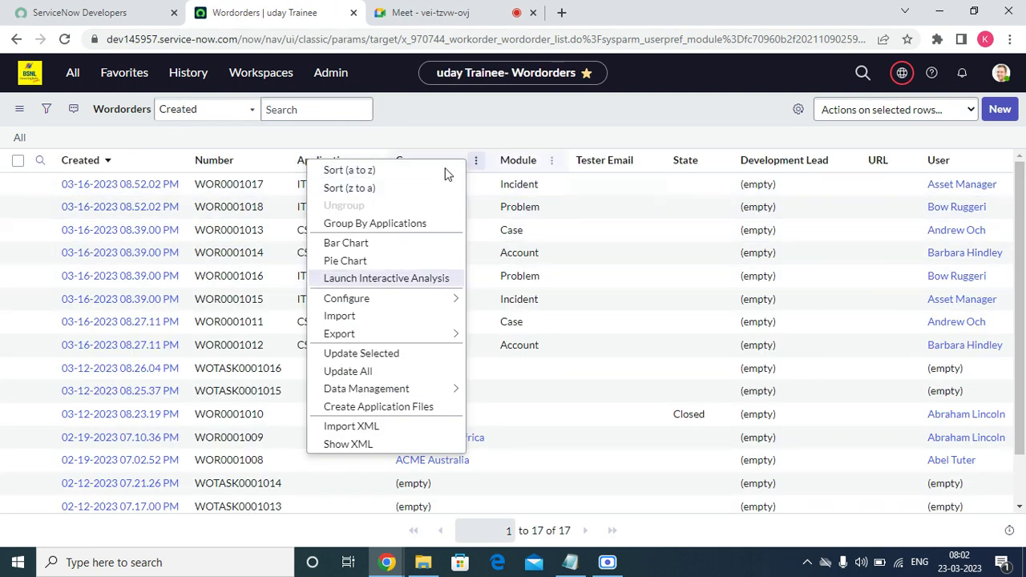
{"action": "mouse_move", "coordinate": [418, 301]}
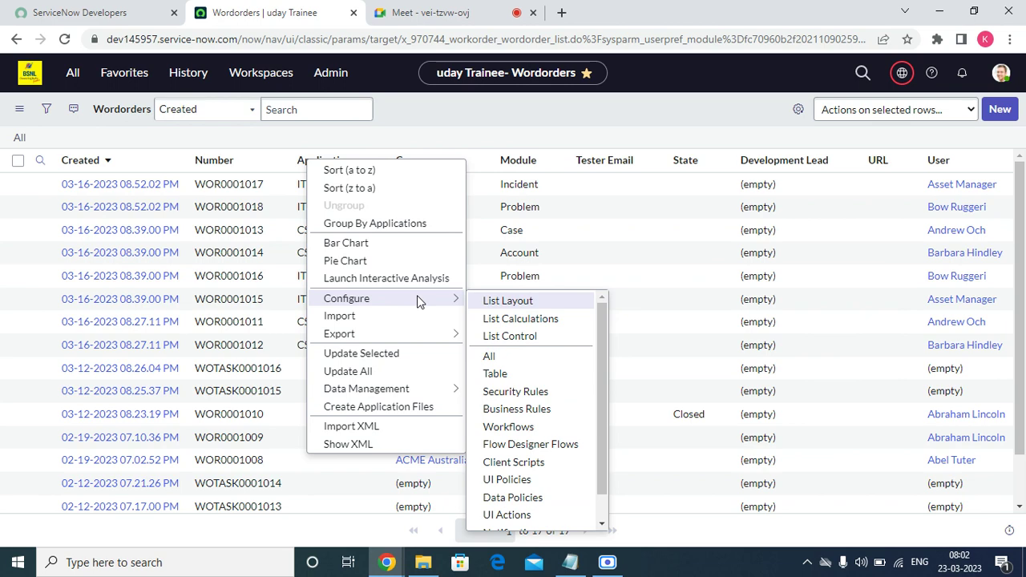
{"action": "left_click", "coordinate": [505, 375]}
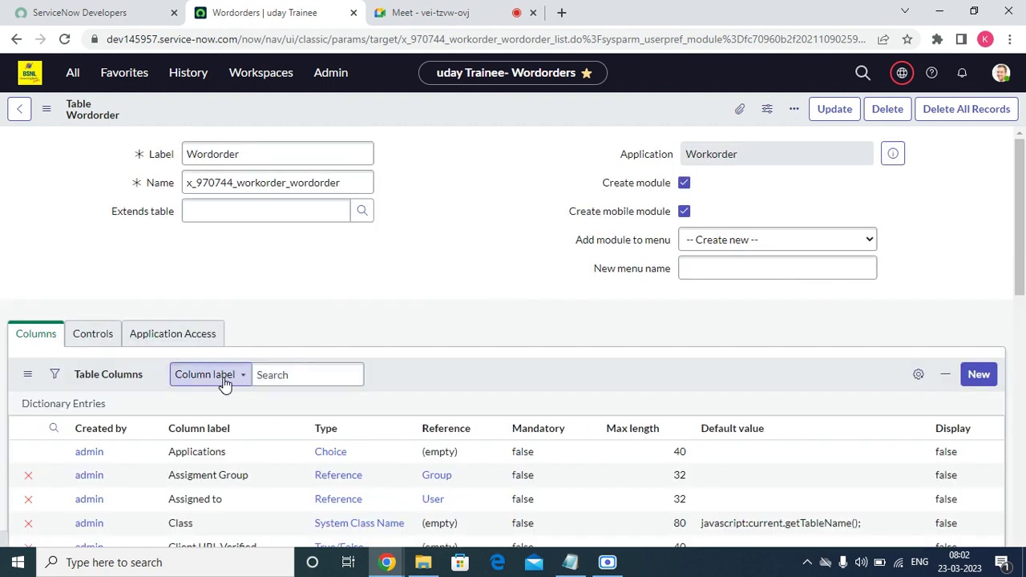
- Copy the user role name x_970744_workorder.wordorder_user from the Wordorder table's control settings
{"action": "scroll", "coordinate": [334, 382], "scroll_direction": "down", "scroll_amount": 10}
{"action": "scroll", "coordinate": [333, 381], "scroll_direction": "down", "scroll_amount": 2}
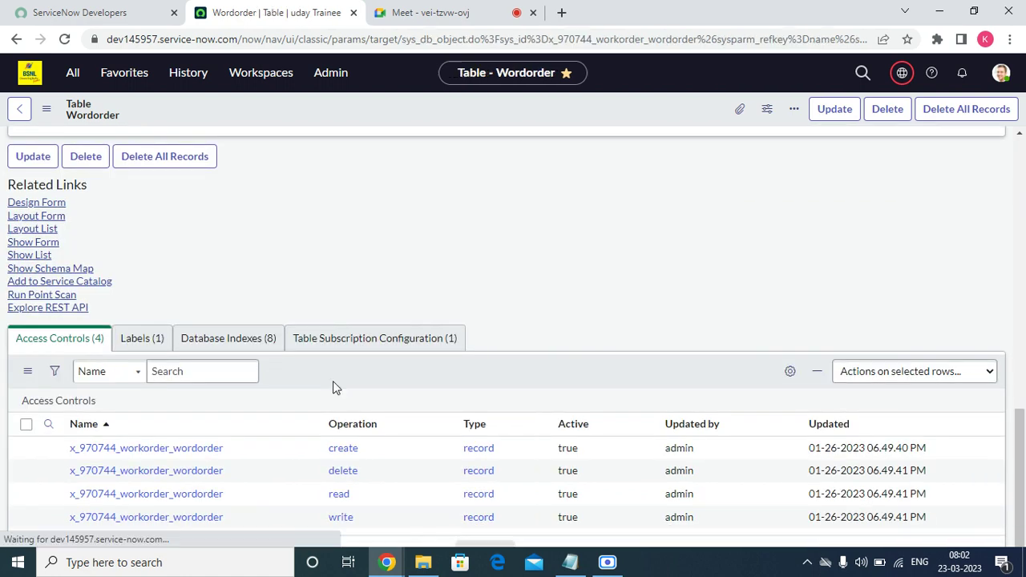
{"action": "left_click", "coordinate": [148, 267]}
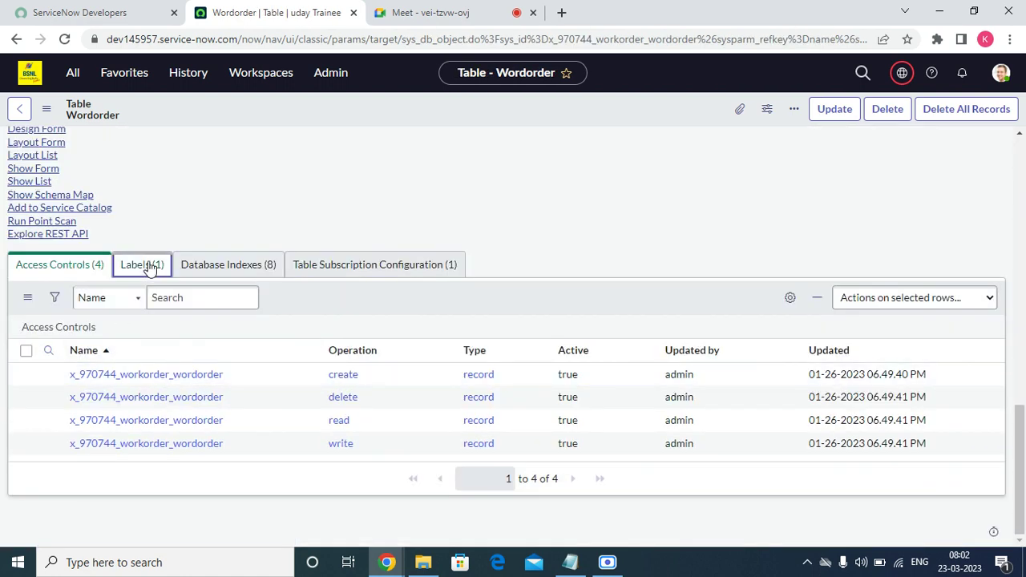
{"action": "scroll", "coordinate": [259, 358], "scroll_direction": "up", "scroll_amount": 10}
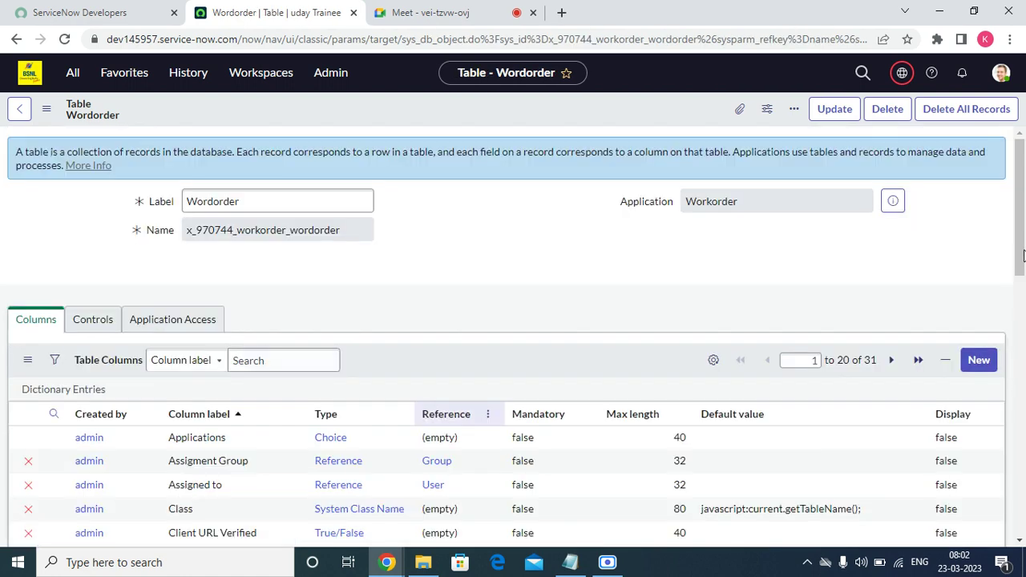
{"action": "scroll", "coordinate": [922, 273], "scroll_direction": "down", "scroll_amount": 4}
{"action": "scroll", "coordinate": [810, 284], "scroll_direction": "up", "scroll_amount": 4}
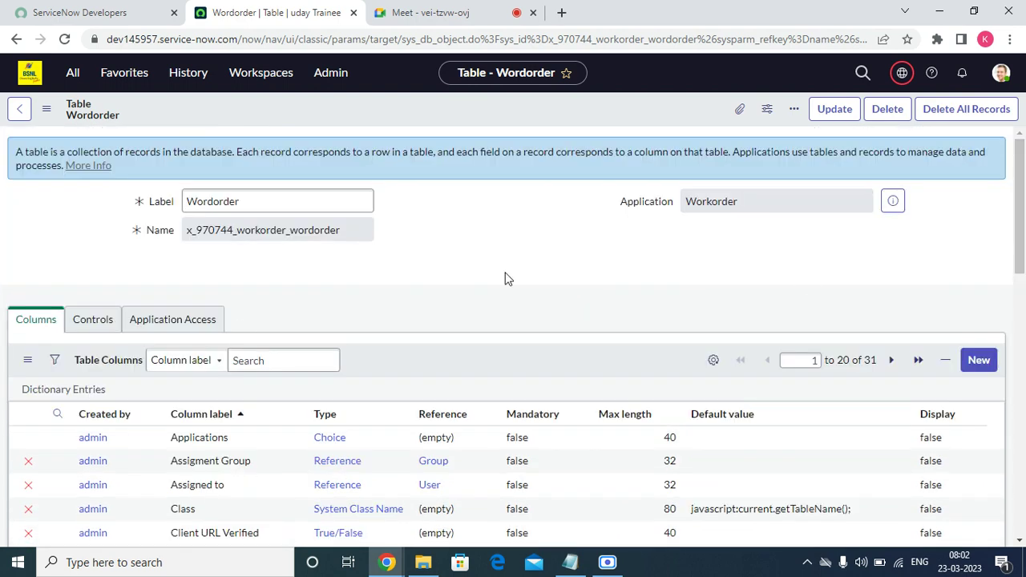
{"action": "left_click", "coordinate": [90, 322]}
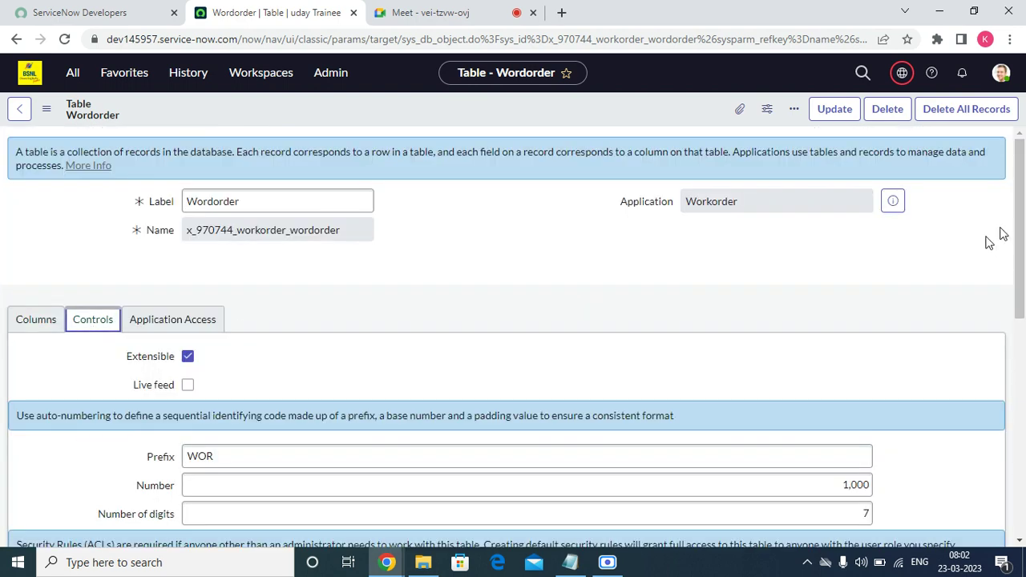
{"action": "scroll", "coordinate": [1024, 334], "scroll_direction": "down", "scroll_amount": 3}
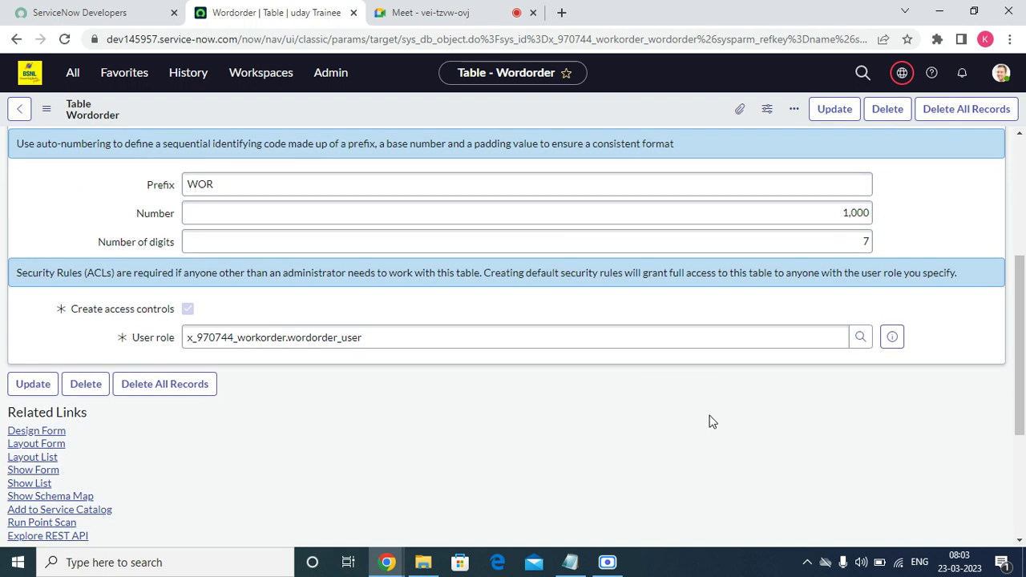
{"action": "triple_click", "coordinate": [384, 334]}
{"action": "right_click", "coordinate": [384, 334]}
{"action": "left_click", "coordinate": [429, 144]}
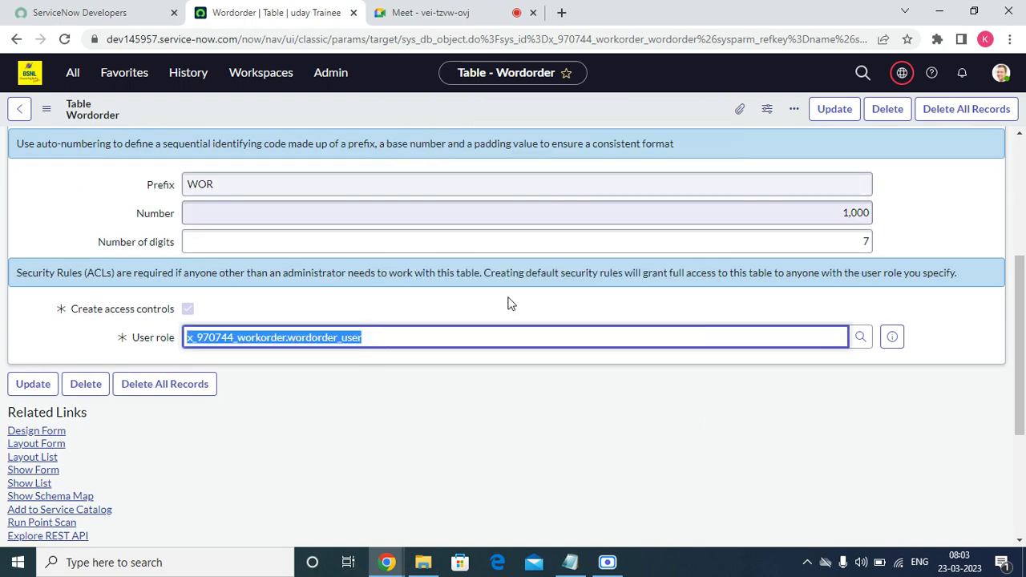
- Find the "users" modules in the navigator and open the System Security users list
{"action": "scroll", "coordinate": [507, 303], "scroll_direction": "up", "scroll_amount": 4}
{"action": "left_click", "coordinate": [73, 73]}
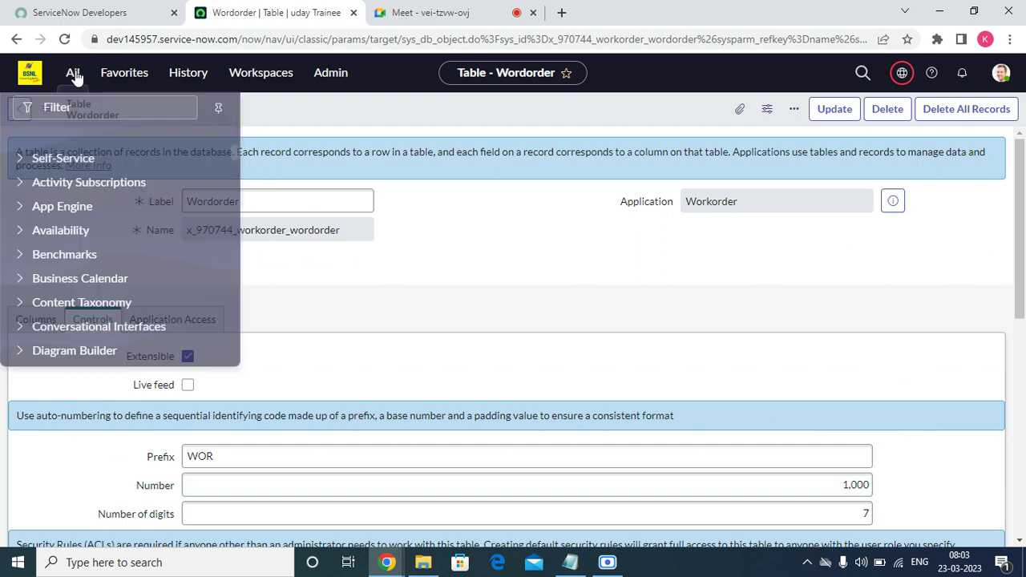
{"action": "type", "text": "usesr"}
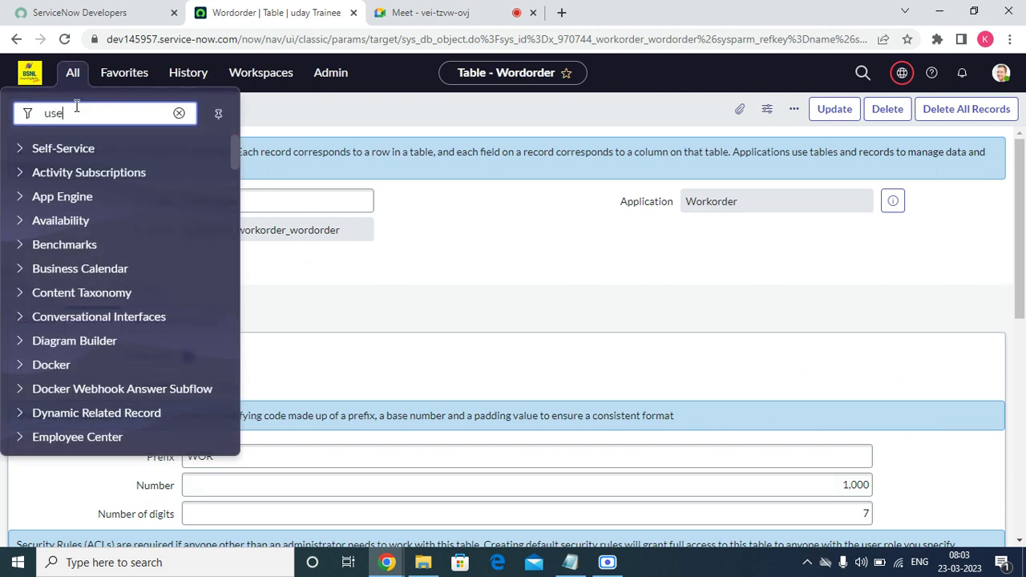
{"action": "key", "text": "BackSpace"}
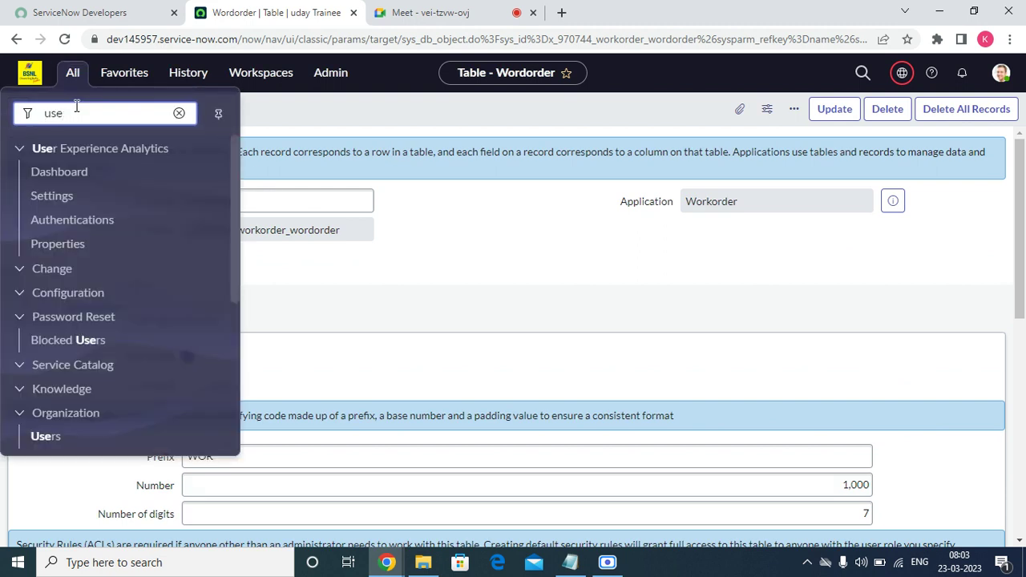
{"action": "type", "text": "rs"}
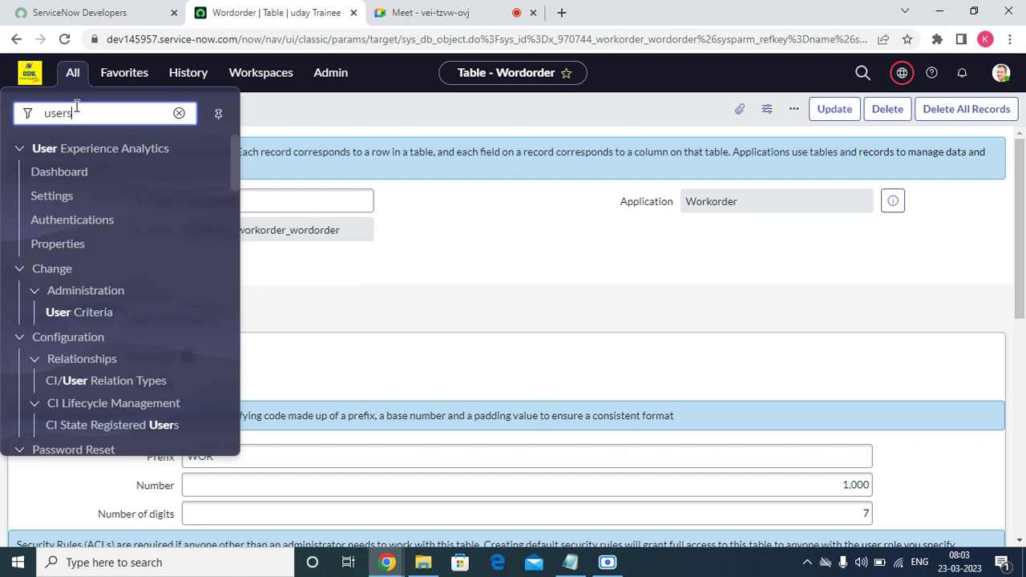
{"action": "scroll", "coordinate": [80, 240], "scroll_direction": "down", "scroll_amount": 3}
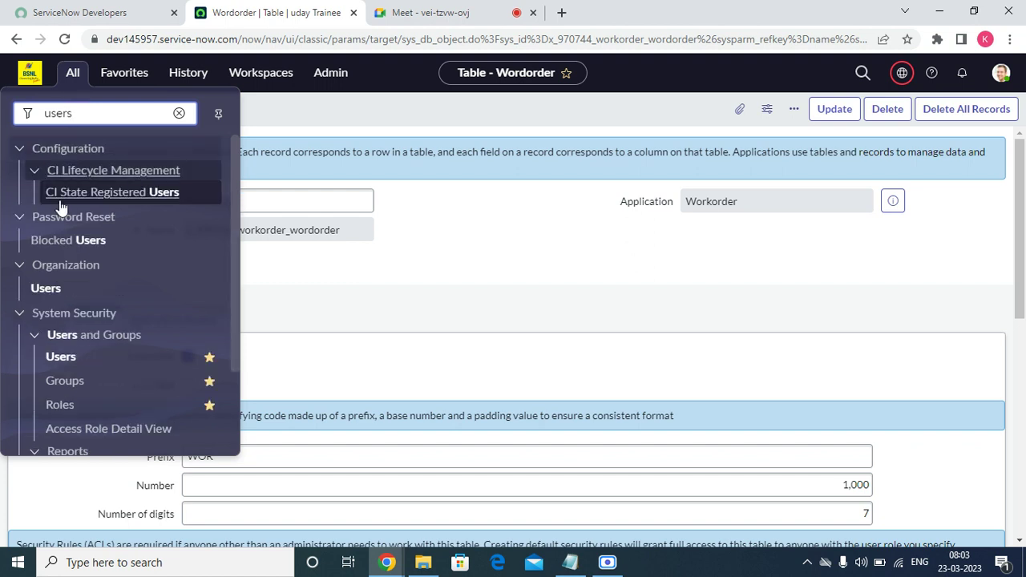
{"action": "left_click", "coordinate": [67, 363]}
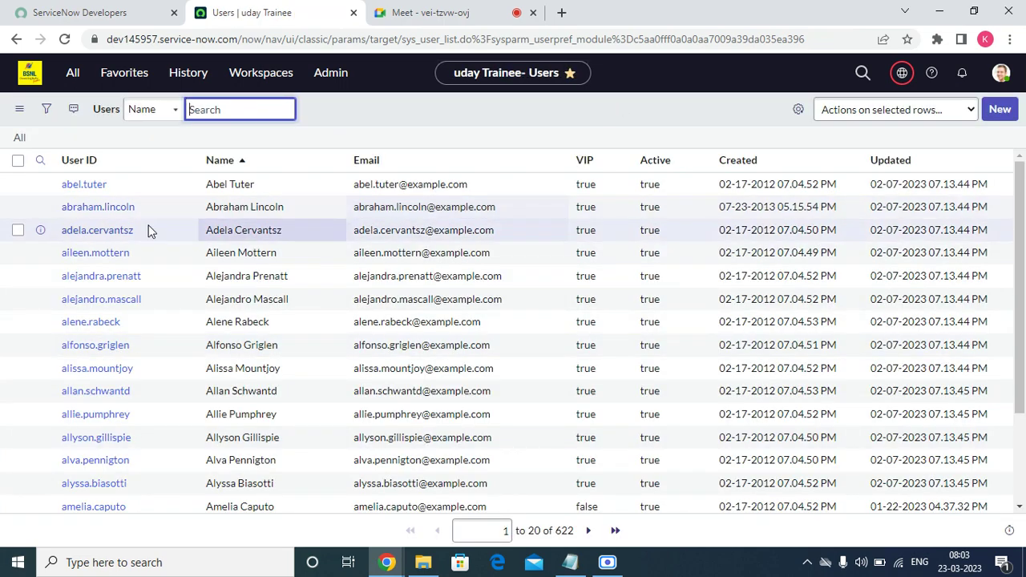
- Open the first listed user's record in a new browser tab and start editing that user's roles
{"action": "right_click", "coordinate": [40, 191]}
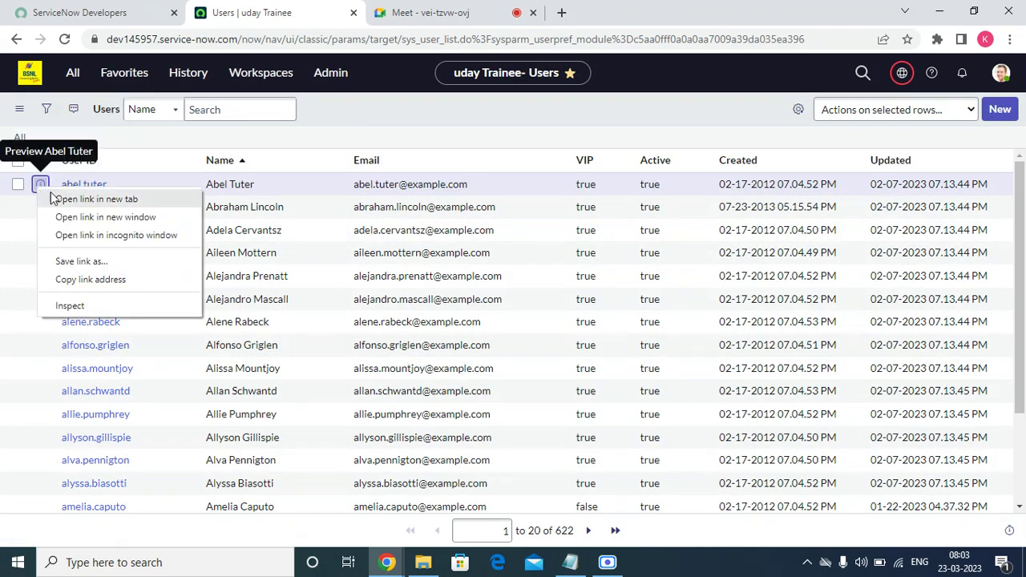
{"action": "left_click", "coordinate": [77, 196]}
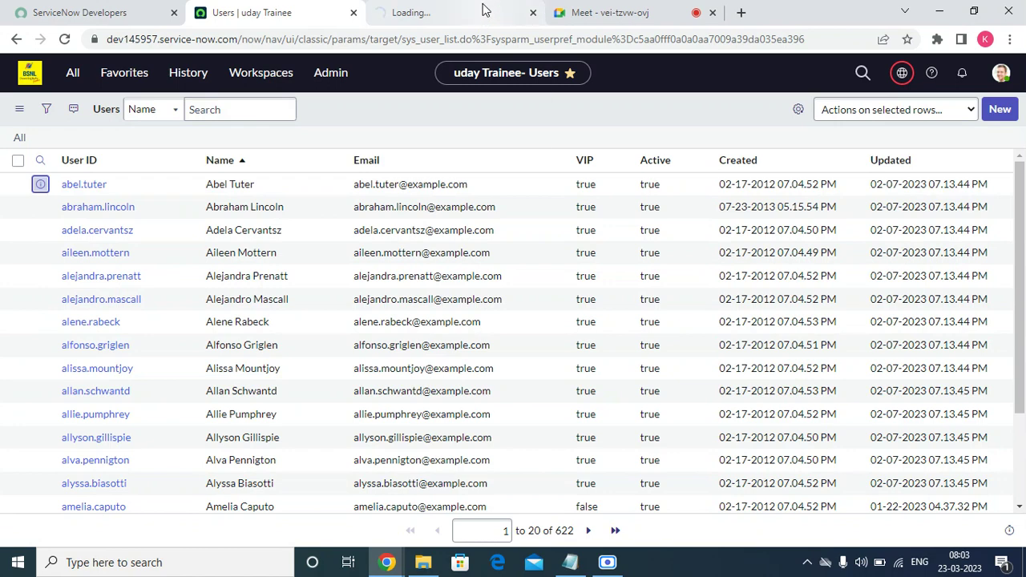
{"action": "left_click", "coordinate": [483, 10]}
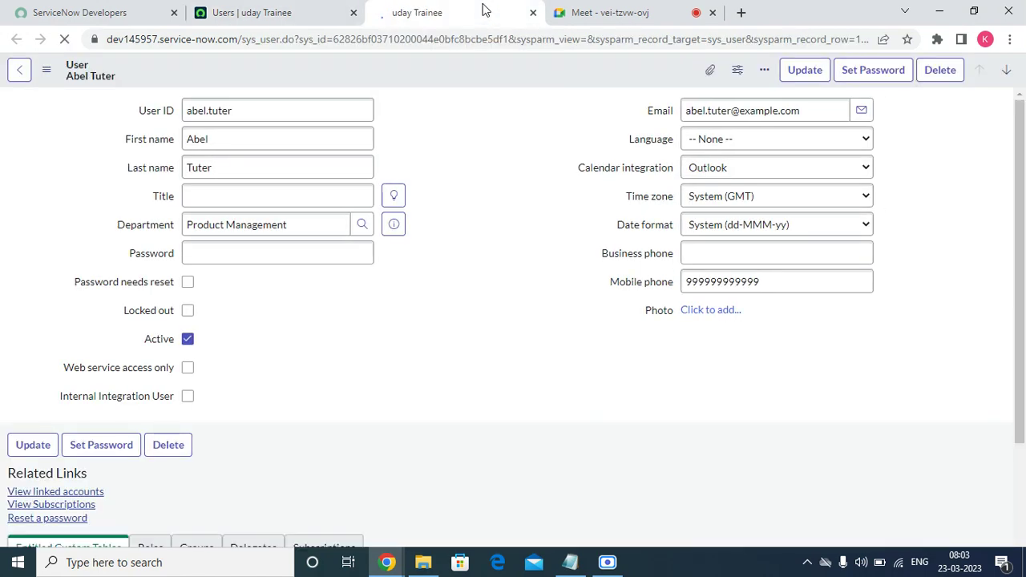
{"action": "scroll", "coordinate": [456, 327], "scroll_direction": "down", "scroll_amount": 1}
{"action": "scroll", "coordinate": [456, 332], "scroll_direction": "down", "scroll_amount": 1}
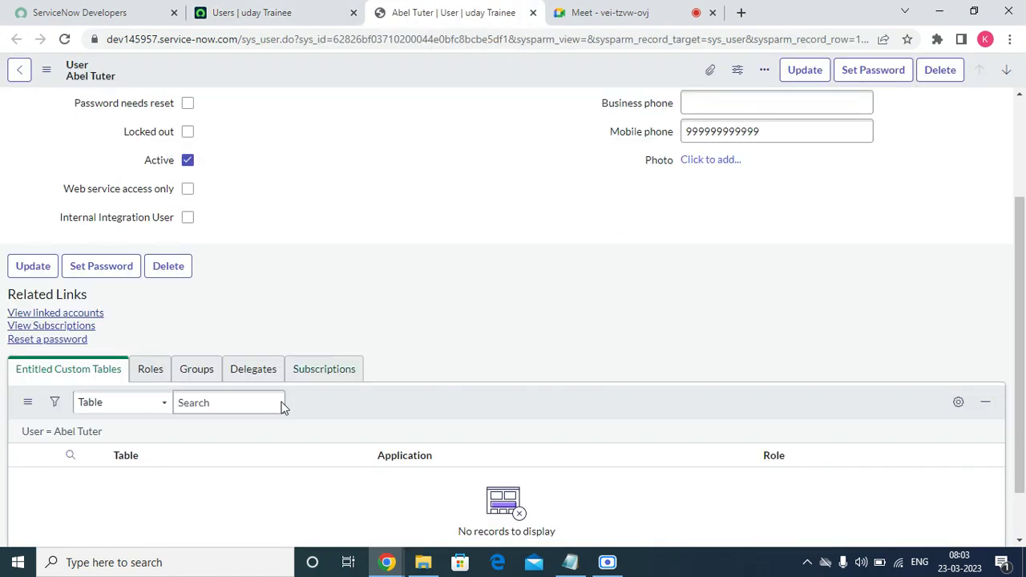
{"action": "left_click", "coordinate": [142, 369]}
{"action": "left_click", "coordinate": [988, 403]}
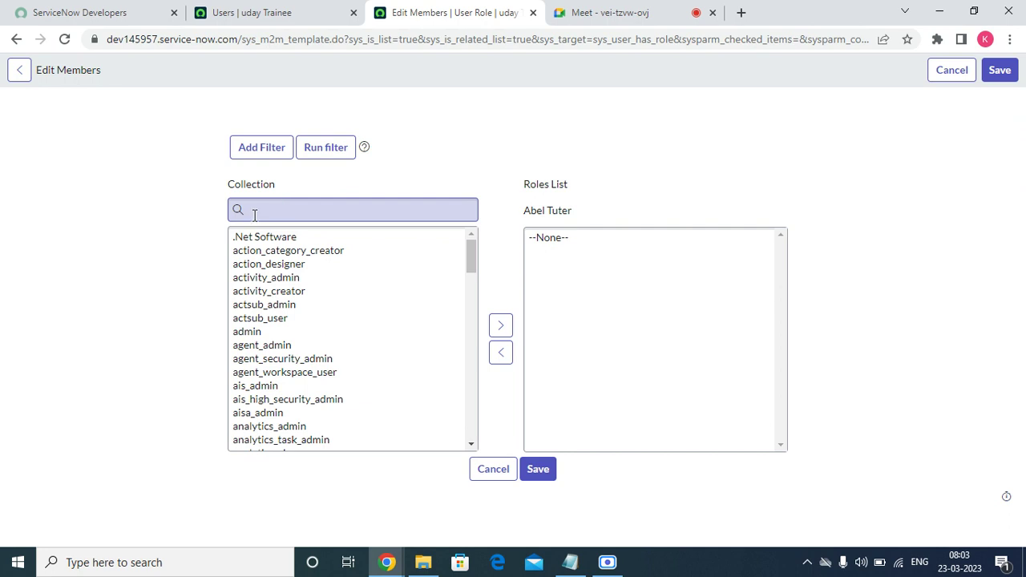
- Try to search the role collection with the copied role name, and clear the search text
{"action": "right_click", "coordinate": [270, 209]}
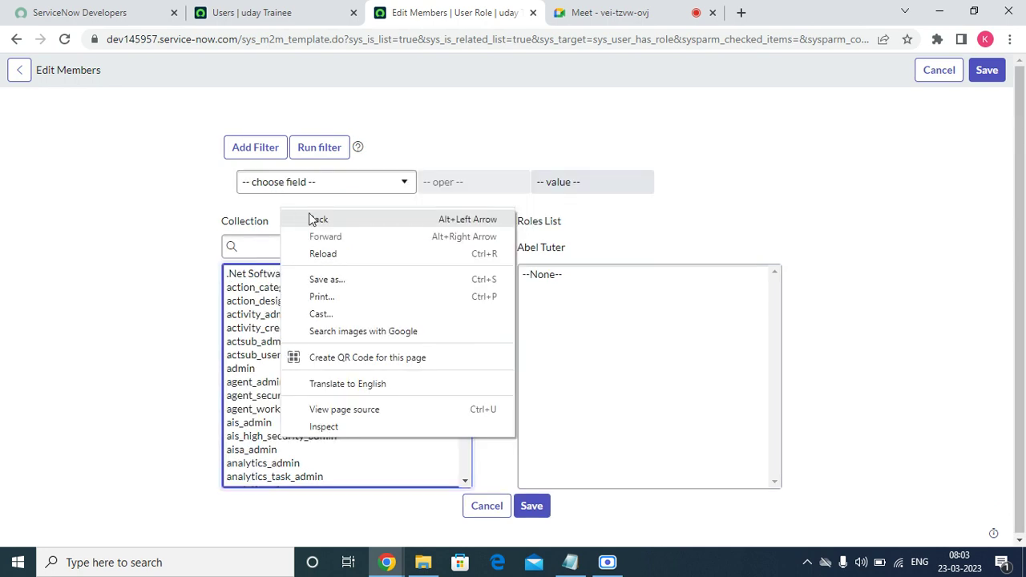
{"action": "left_click", "coordinate": [270, 245]}
{"action": "right_click", "coordinate": [271, 247]}
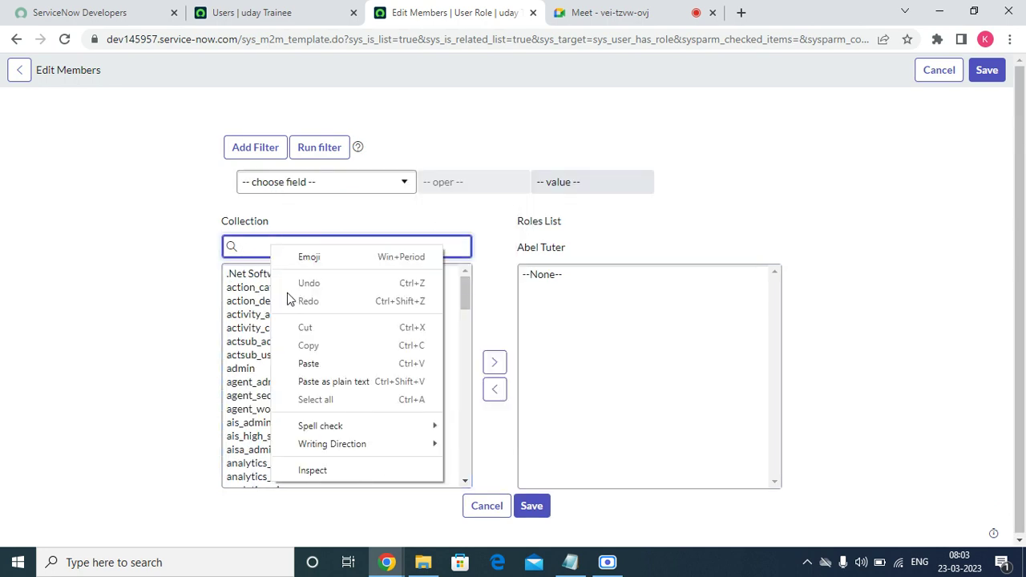
{"action": "left_click", "coordinate": [309, 362]}
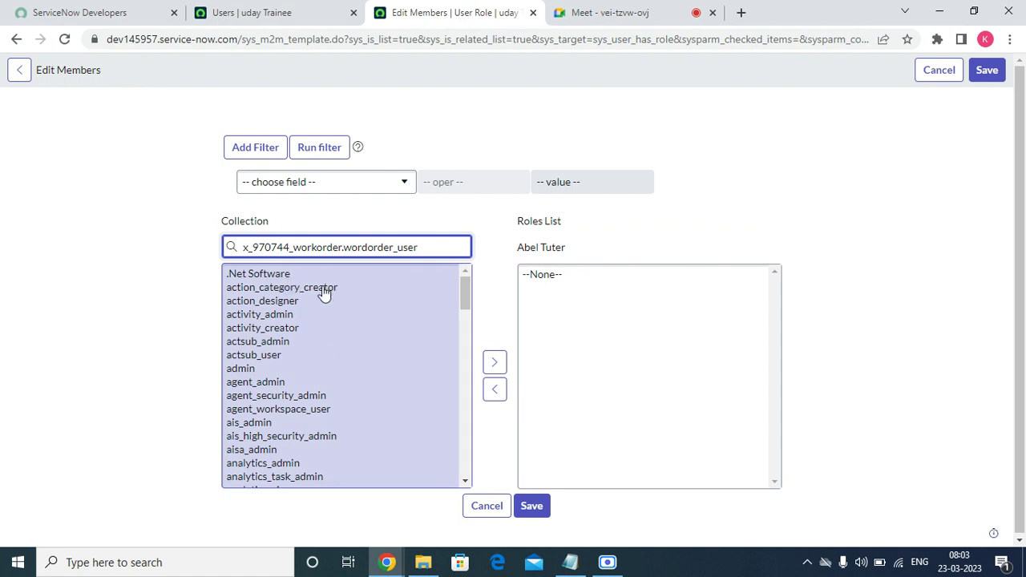
{"action": "left_click", "coordinate": [6, 399]}
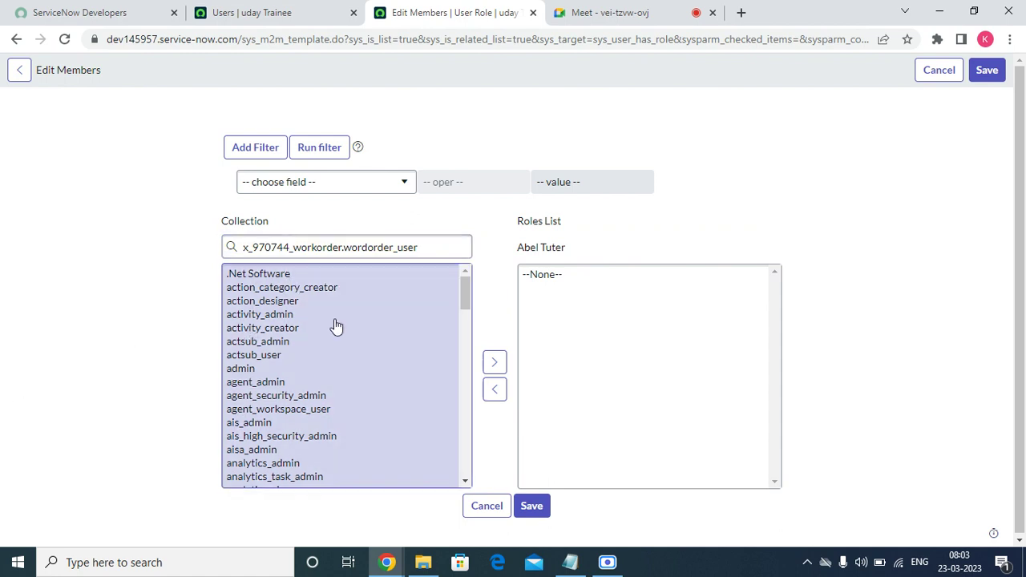
{"action": "double_click", "coordinate": [431, 247]}
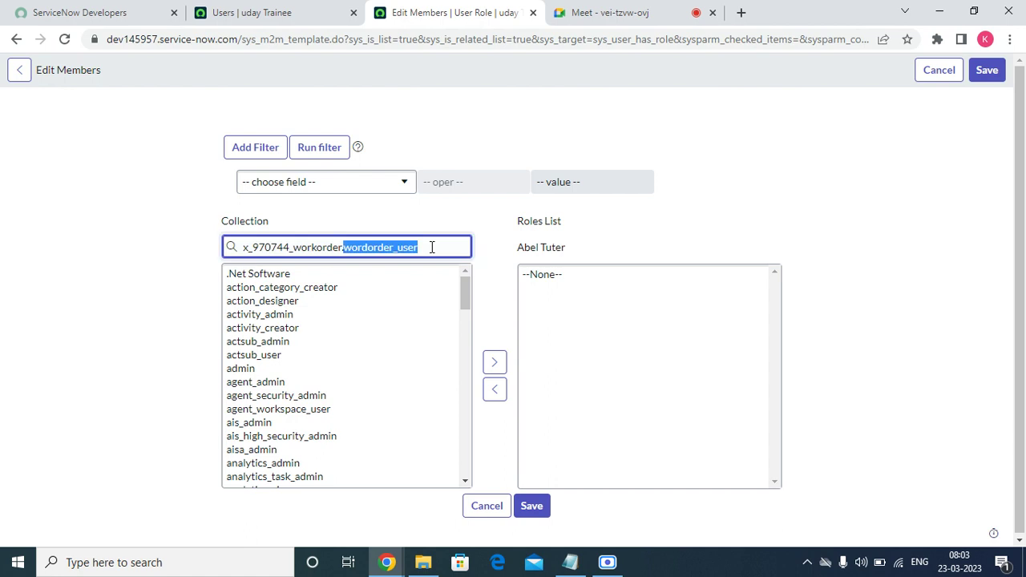
{"action": "key", "text": "ctrl+a"}
{"action": "key", "text": "BackSpace"}
- Filter the available roles by Name contains x_970744_workorder.wordorder_user, using the copied role name, and run the filter
{"action": "left_click", "coordinate": [337, 186]}
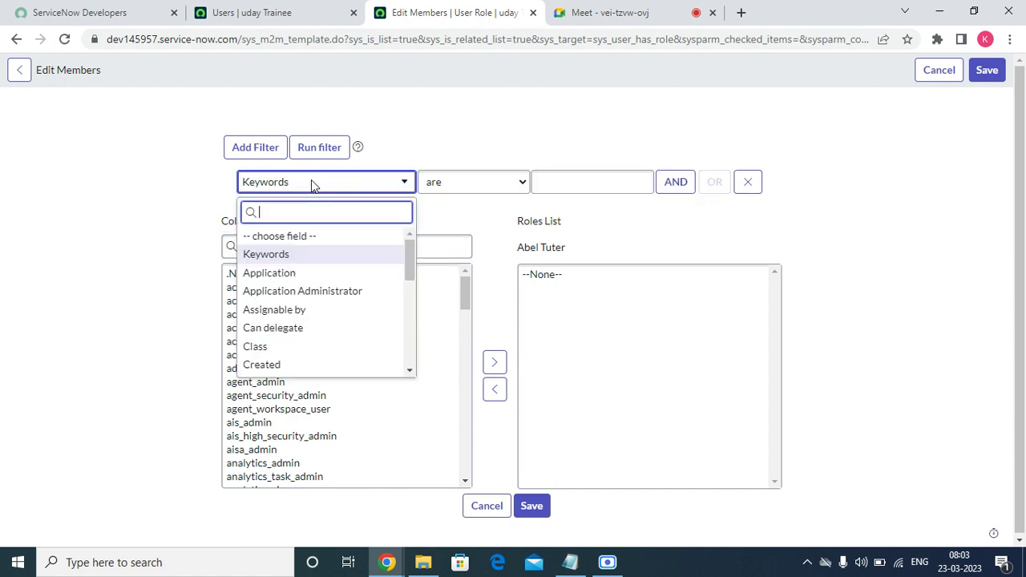
{"action": "type", "text": "name"}
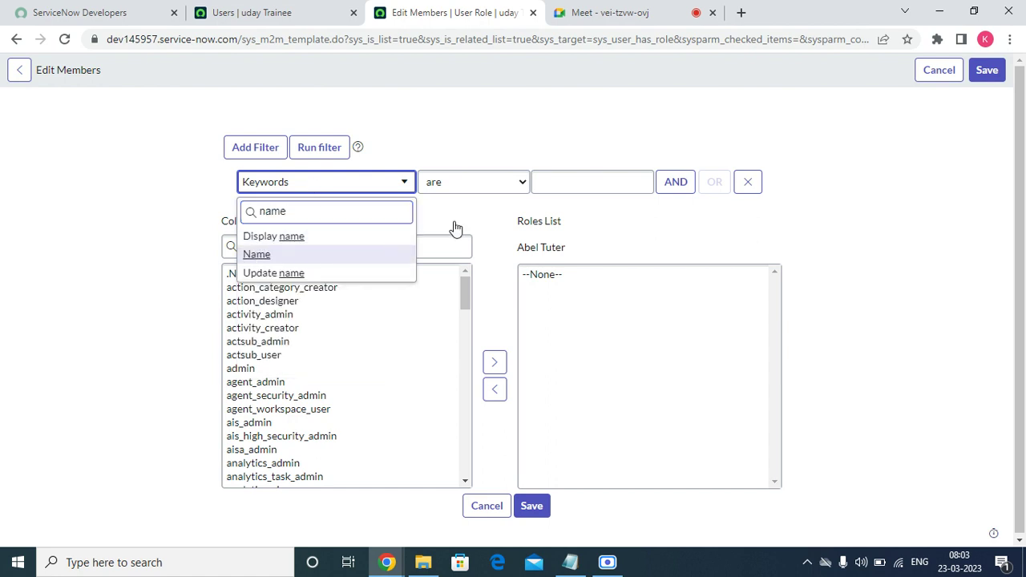
{"action": "key", "text": "Return"}
{"action": "left_click", "coordinate": [486, 183]}
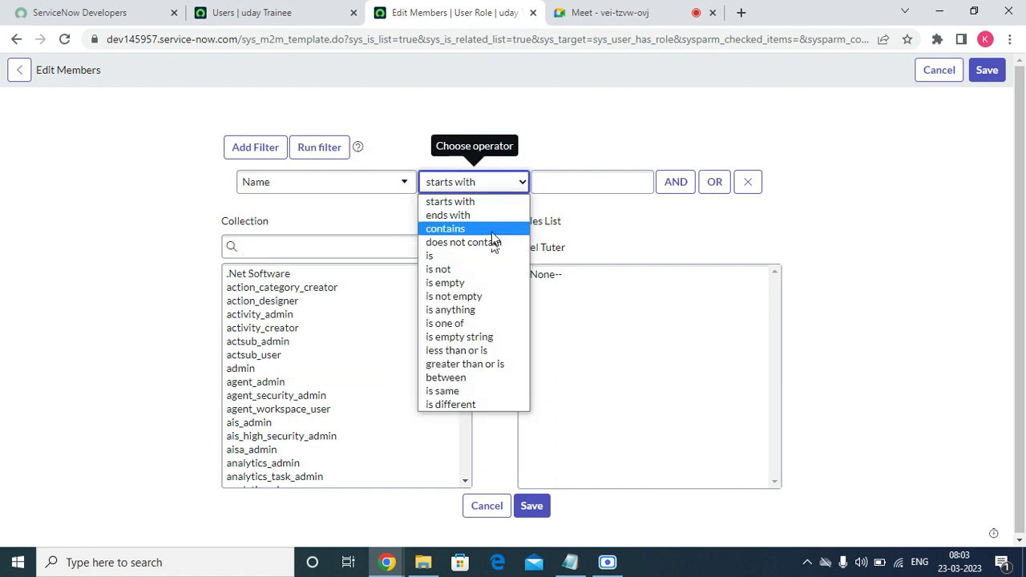
{"action": "left_click", "coordinate": [491, 230]}
{"action": "left_click", "coordinate": [570, 175]}
{"action": "right_click", "coordinate": [570, 176]}
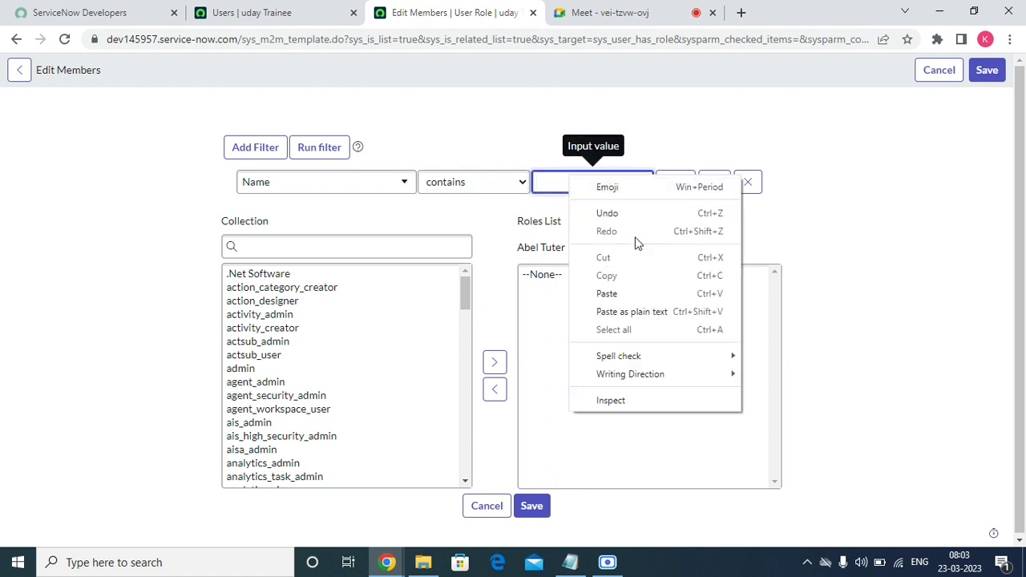
{"action": "left_click", "coordinate": [632, 292]}
{"action": "left_click", "coordinate": [330, 152]}
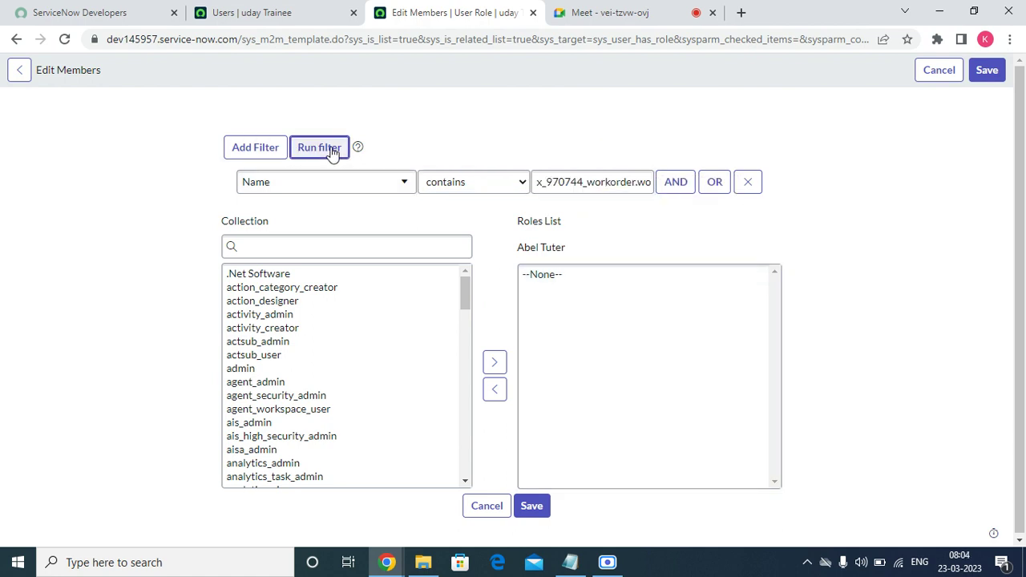
- Add the x_970744_workorder.wordorder_user role to the user's roles list and save the membership
{"action": "left_click", "coordinate": [344, 273]}
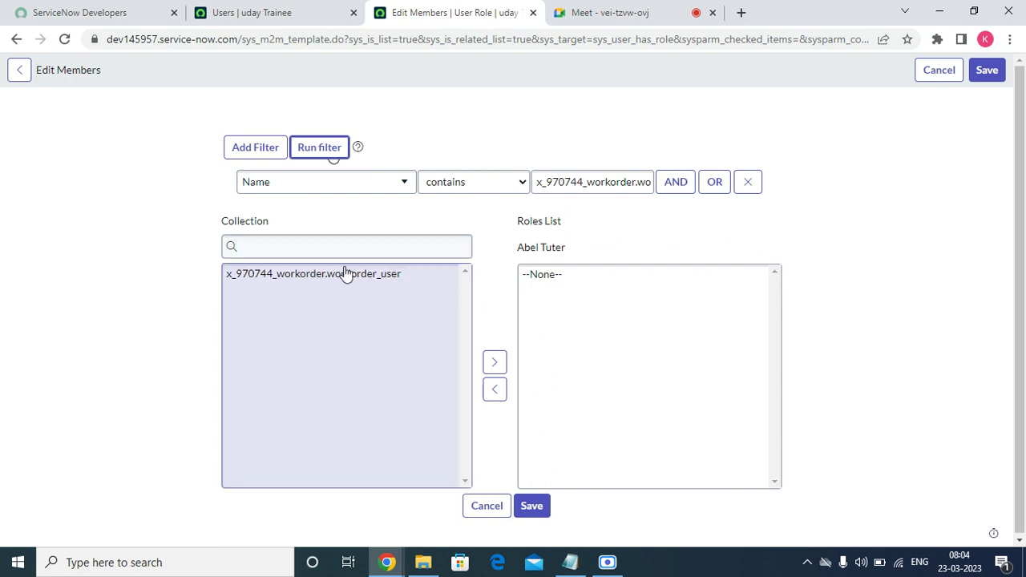
{"action": "left_click", "coordinate": [494, 362]}
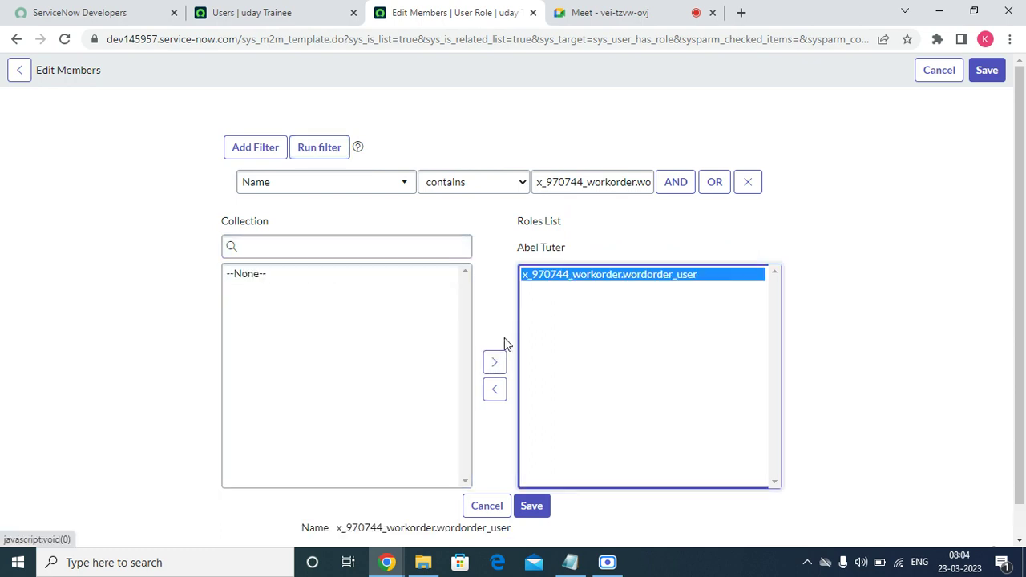
{"action": "scroll", "coordinate": [516, 445], "scroll_direction": "down", "scroll_amount": 1}
{"action": "left_click", "coordinate": [532, 472]}
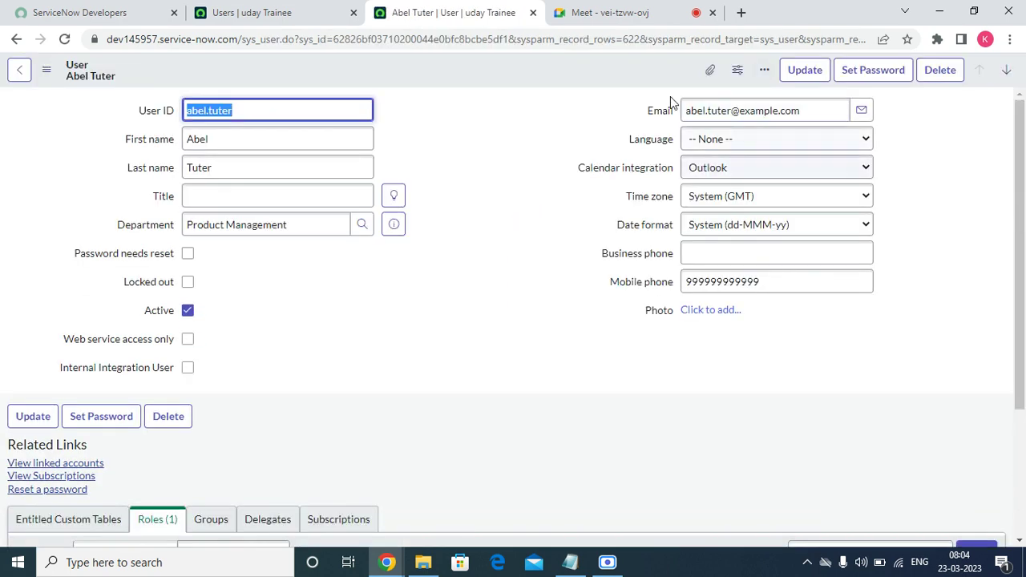
{"action": "scroll", "coordinate": [190, 252], "scroll_direction": "down", "scroll_amount": 3}
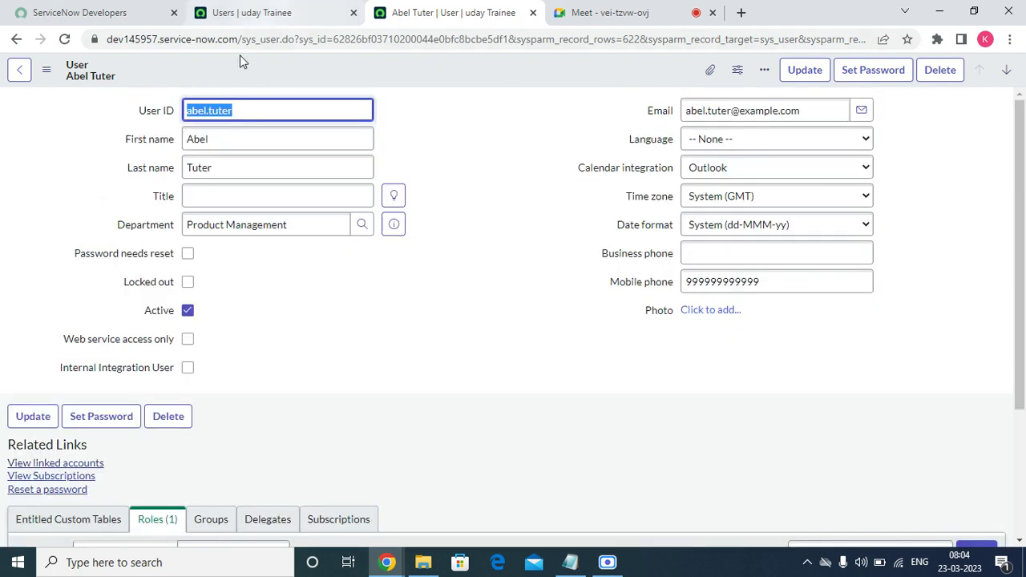
- Impersonate the user who received the role, finding them by the user ID copied from their record, and dismiss the introduction dialog
{"action": "right_click", "coordinate": [216, 112]}
{"action": "left_click", "coordinate": [261, 165]}
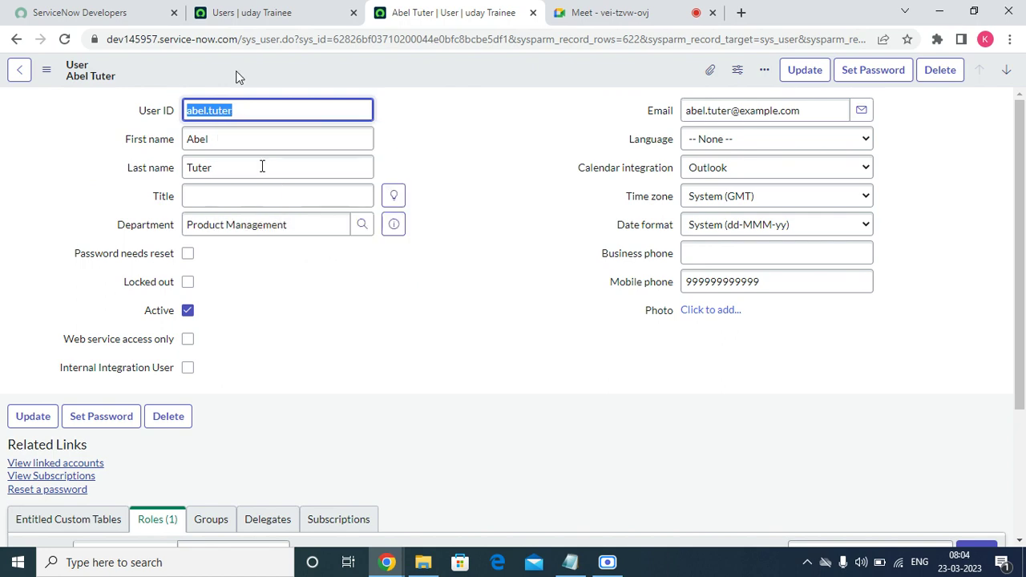
{"action": "left_click", "coordinate": [316, 8]}
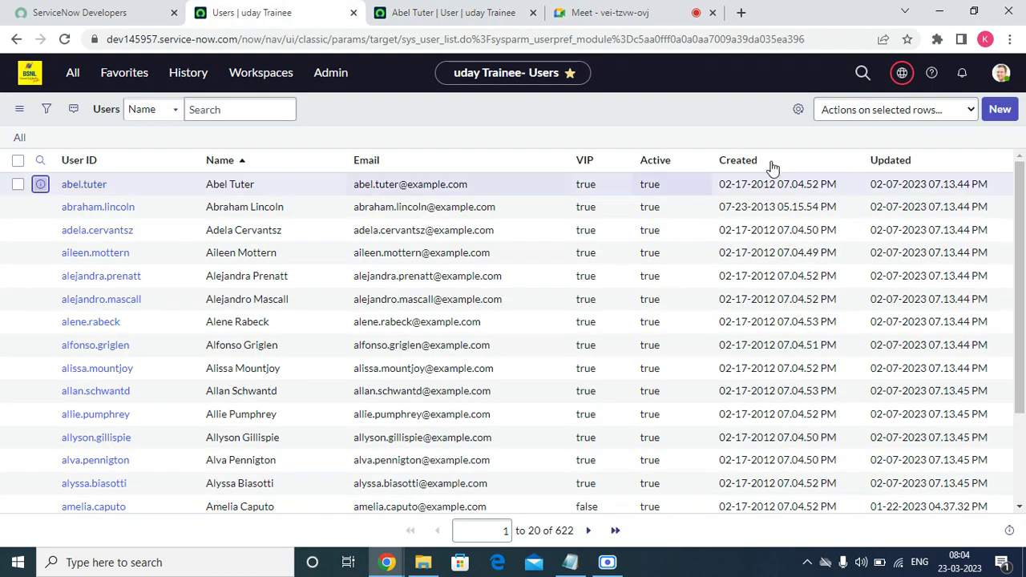
{"action": "left_click", "coordinate": [1001, 73]}
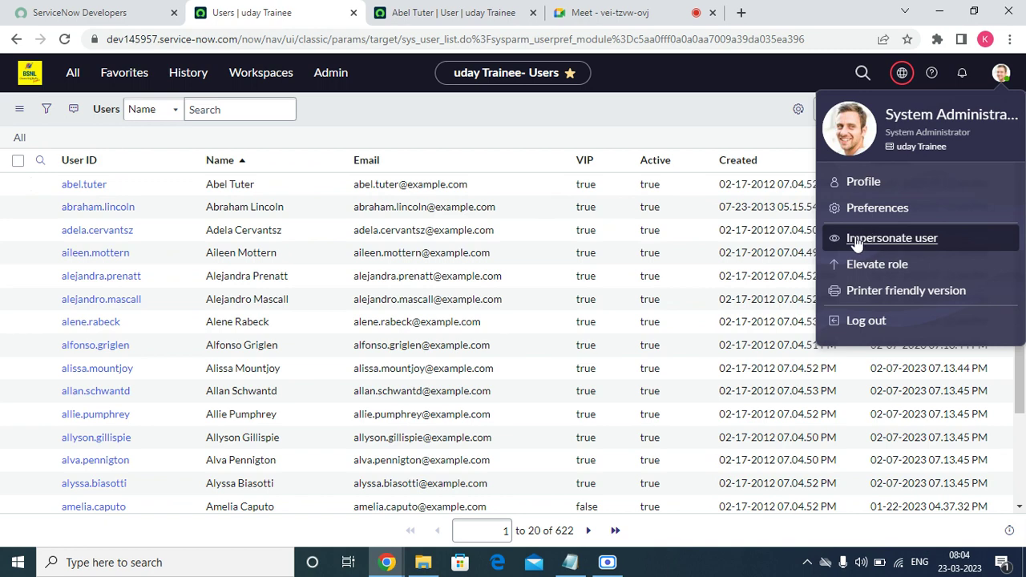
{"action": "left_click", "coordinate": [896, 244]}
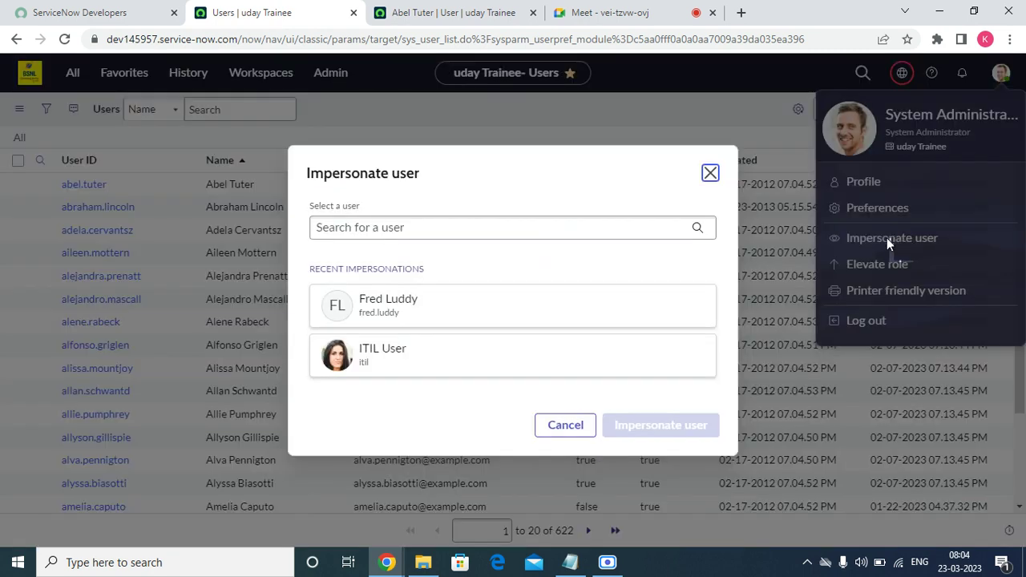
{"action": "left_click", "coordinate": [356, 231]}
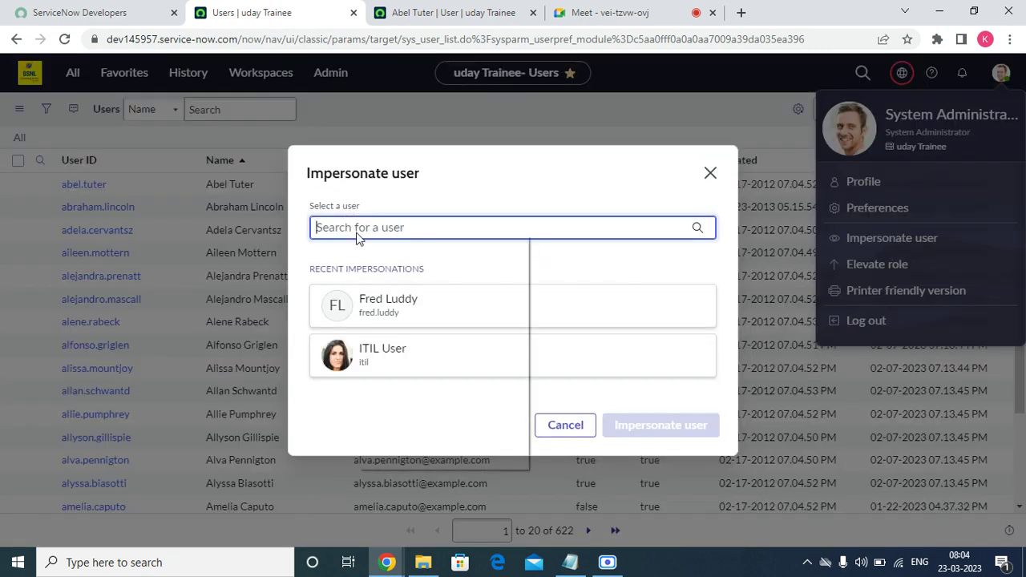
{"action": "right_click", "coordinate": [356, 233]}
{"action": "left_click", "coordinate": [410, 355]}
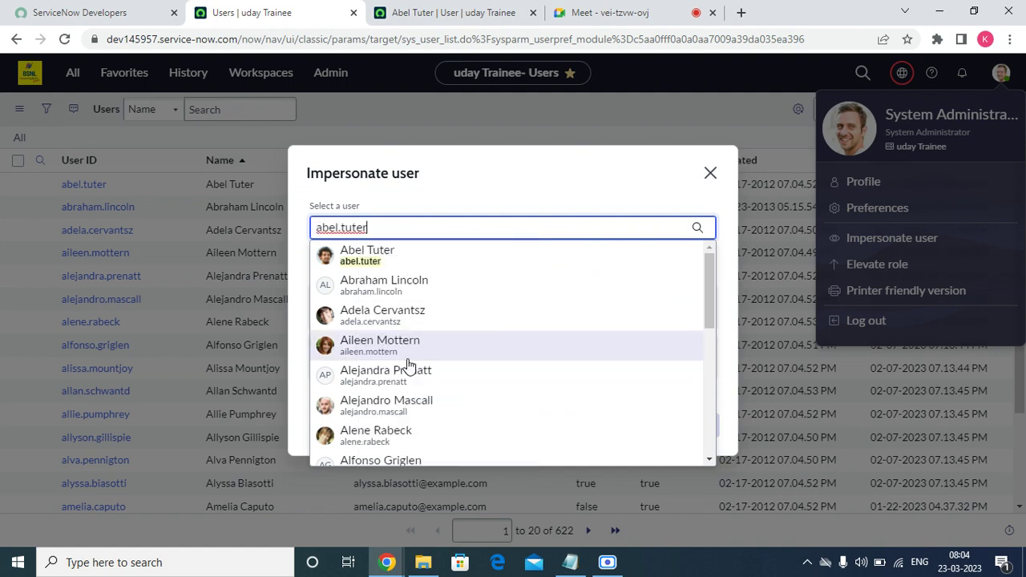
{"action": "left_click", "coordinate": [444, 255]}
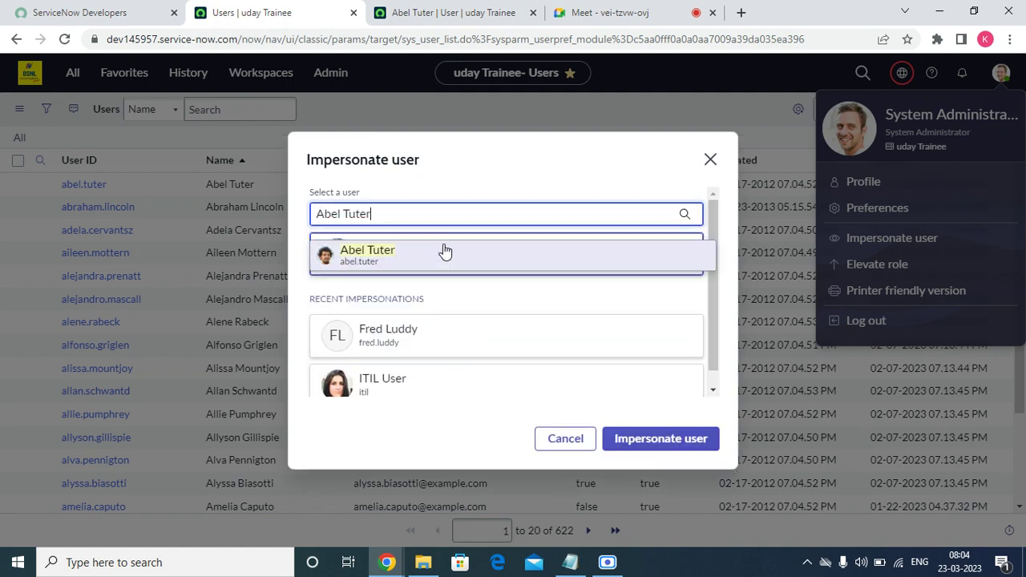
{"action": "left_click", "coordinate": [678, 441]}
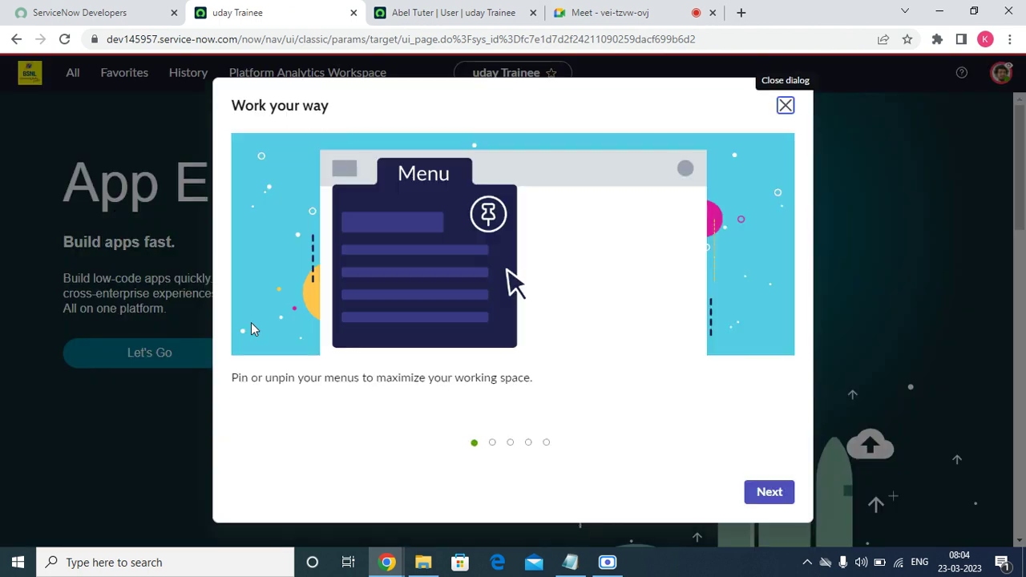
{"action": "left_click", "coordinate": [785, 106]}
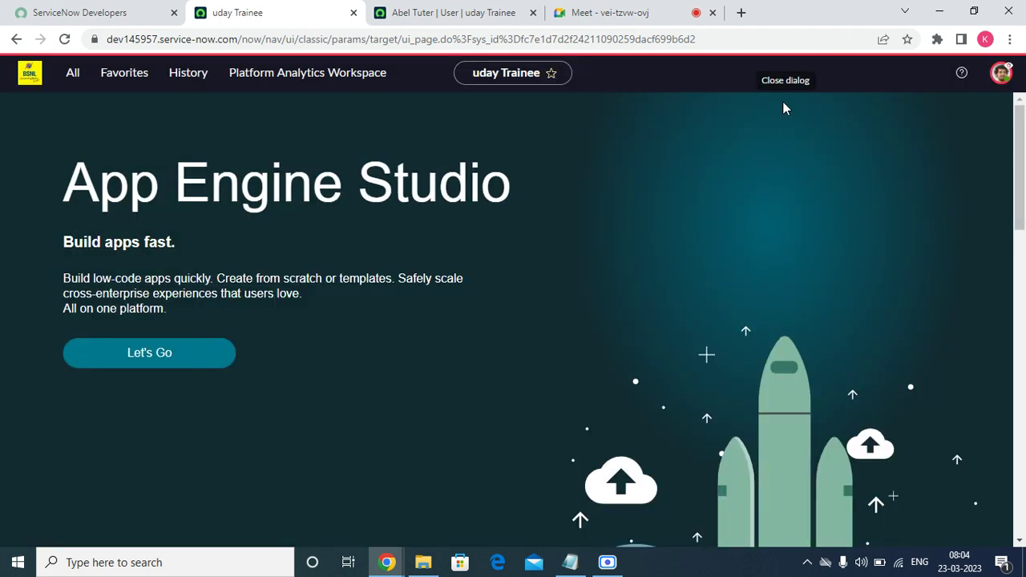
- Find the "work" modules in the navigator and open the Work orders list
{"action": "left_click", "coordinate": [74, 74]}
{"action": "type", "text": "work"}
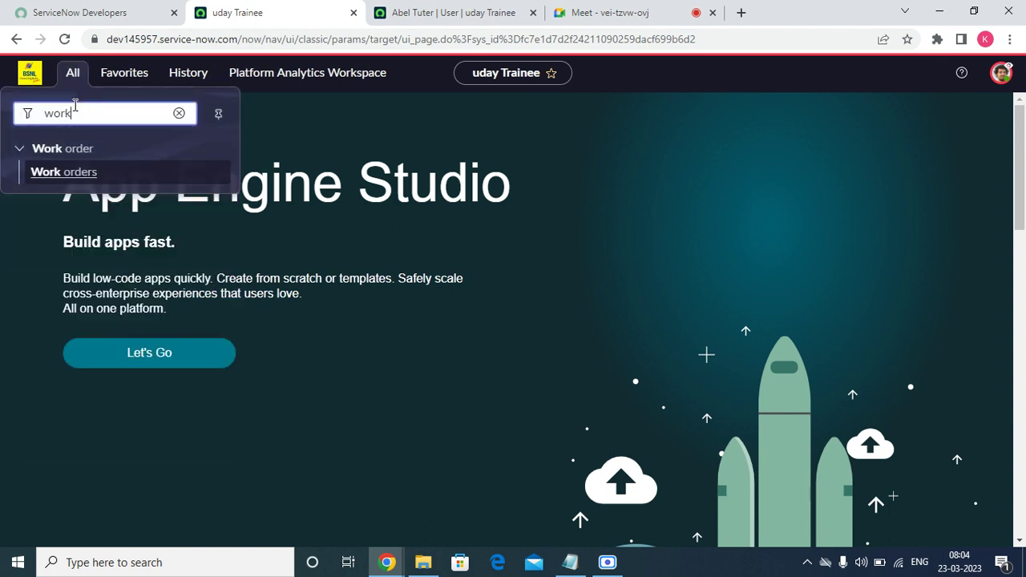
{"action": "left_click", "coordinate": [63, 175]}
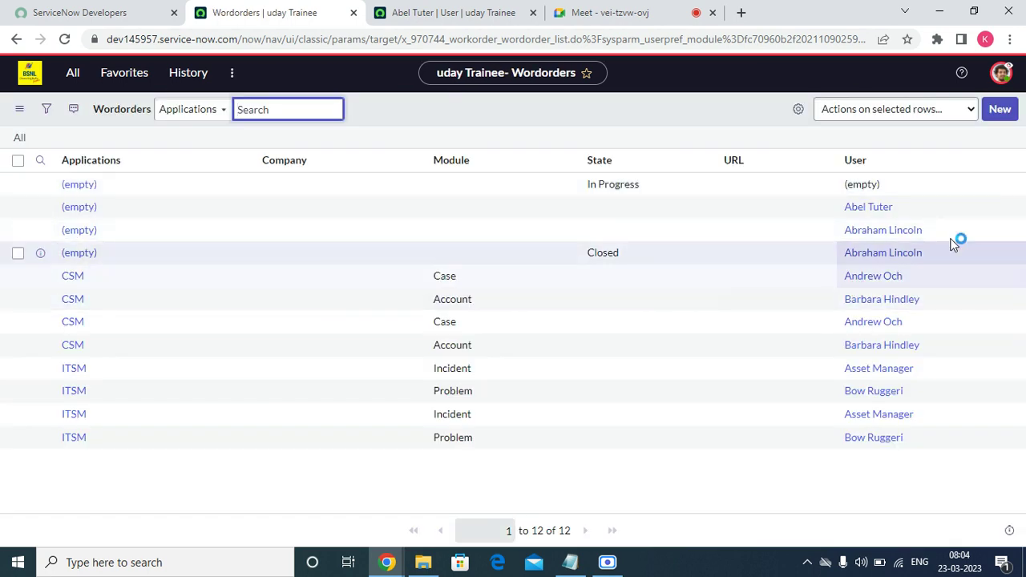
- Open the first listed work order in a new browser tab and review its fields and Testing Details section
{"action": "right_click", "coordinate": [36, 189]}
{"action": "left_click", "coordinate": [88, 198]}
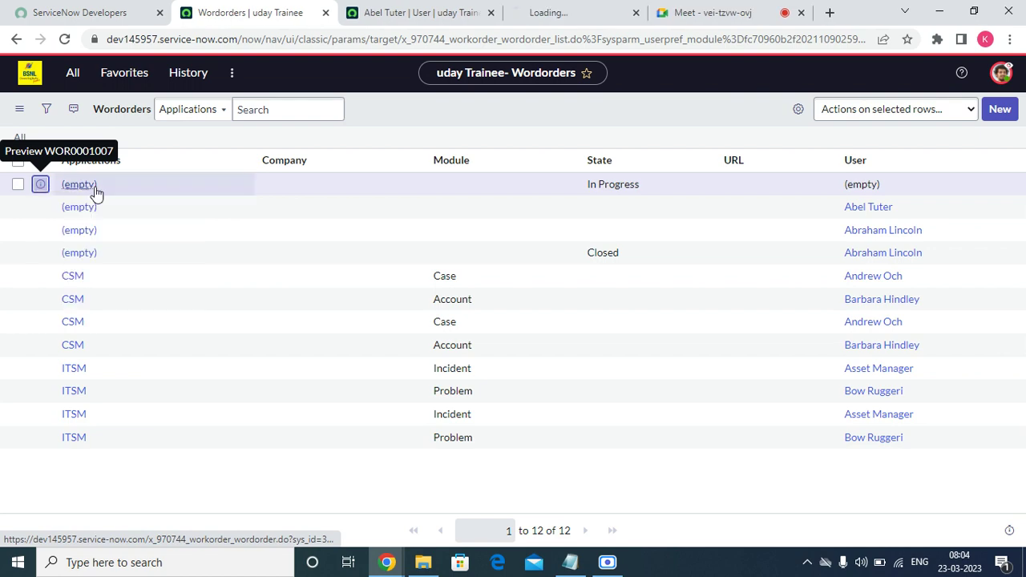
{"action": "left_click", "coordinate": [451, 9]}
{"action": "left_click", "coordinate": [537, 16]}
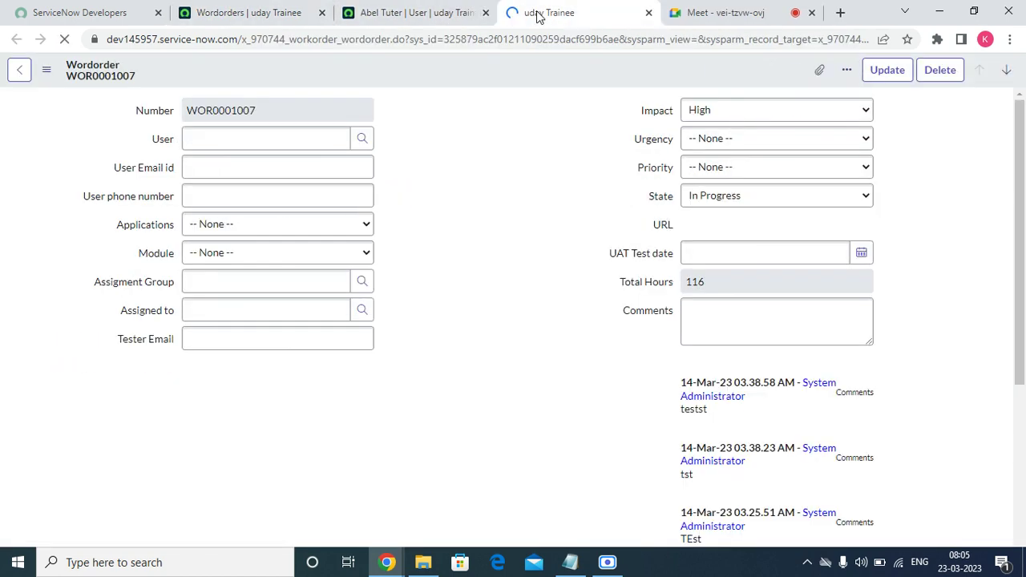
{"action": "scroll", "coordinate": [653, 319], "scroll_direction": "down", "scroll_amount": 5}
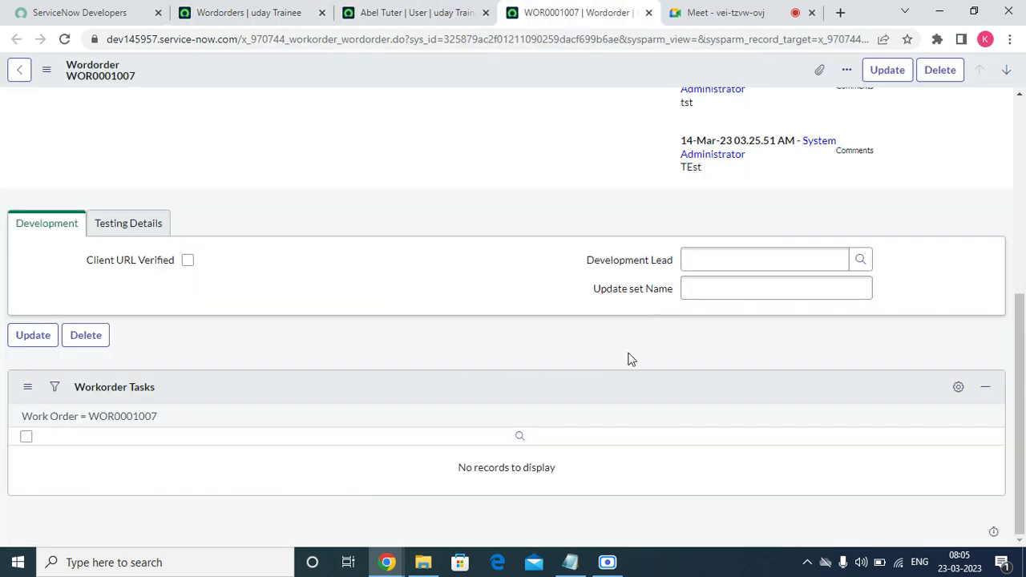
{"action": "left_click", "coordinate": [142, 223]}
{"action": "scroll", "coordinate": [629, 243], "scroll_direction": "up", "scroll_amount": 5}
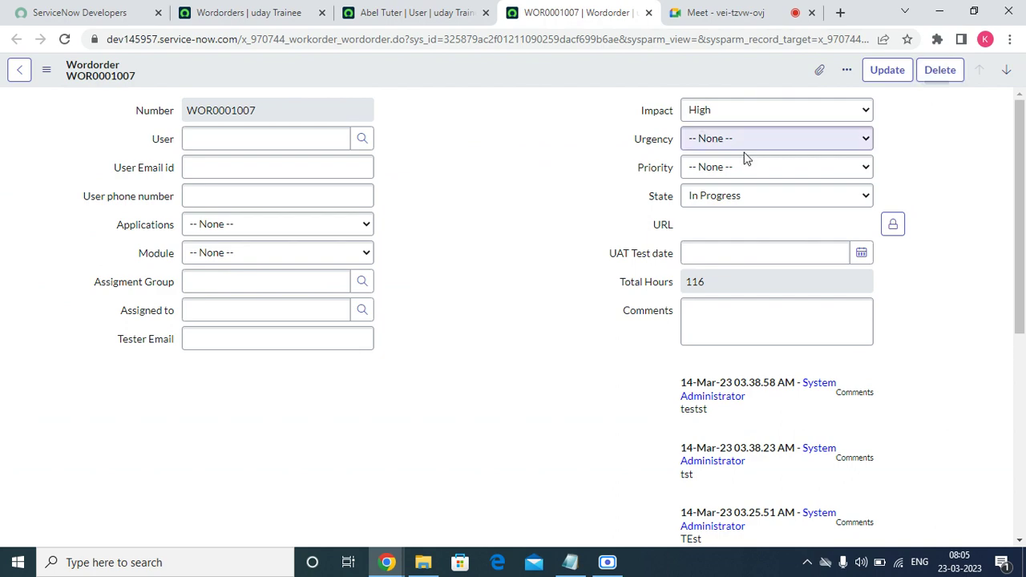
{"action": "left_click", "coordinate": [405, 15]}
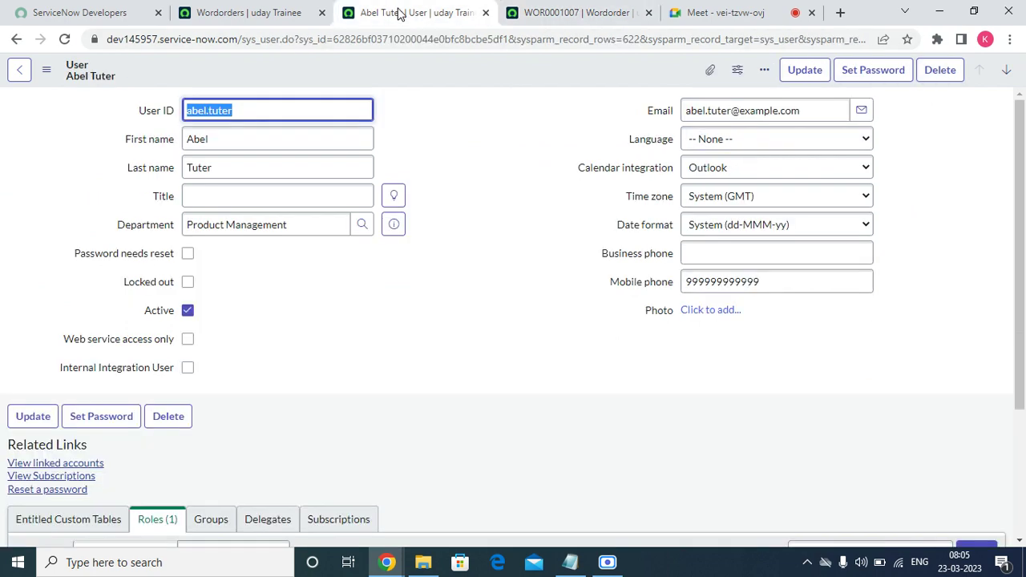
{"action": "left_click", "coordinate": [247, 13]}
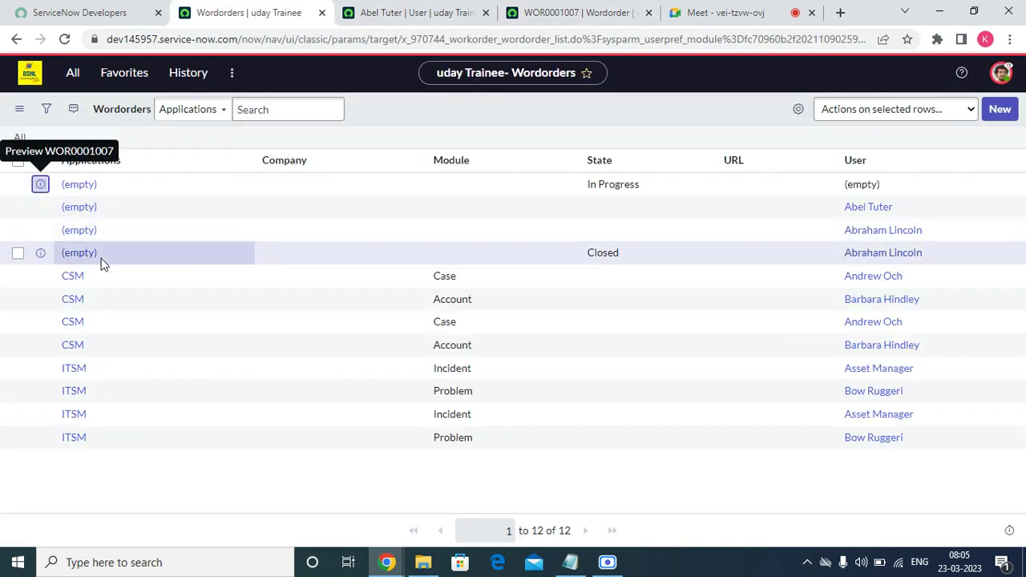
{"action": "left_click", "coordinate": [583, 7]}
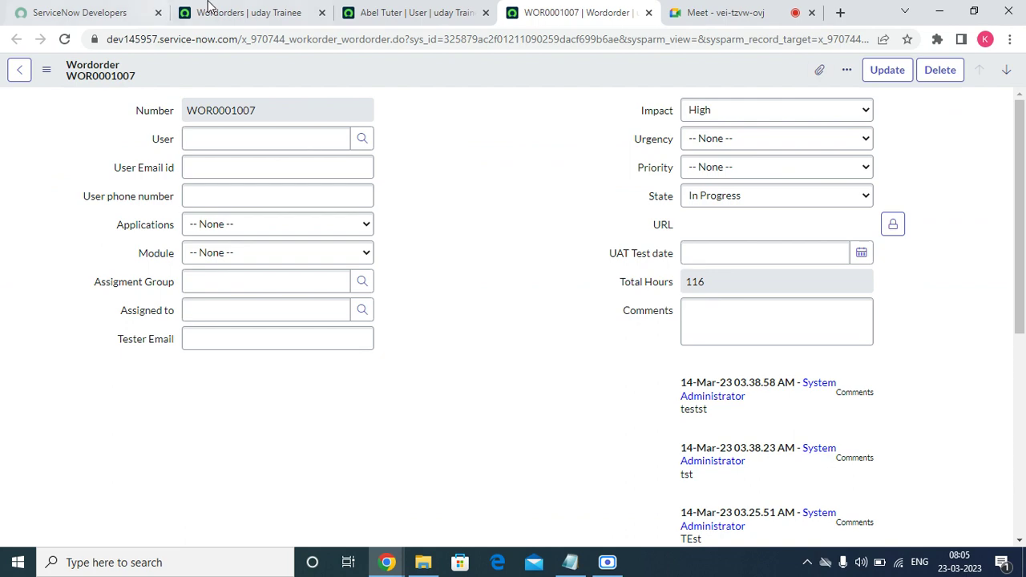
- End the impersonation and close the browser tabs of the work order and the user record
{"action": "left_click", "coordinate": [234, 22]}
{"action": "left_click", "coordinate": [1001, 72]}
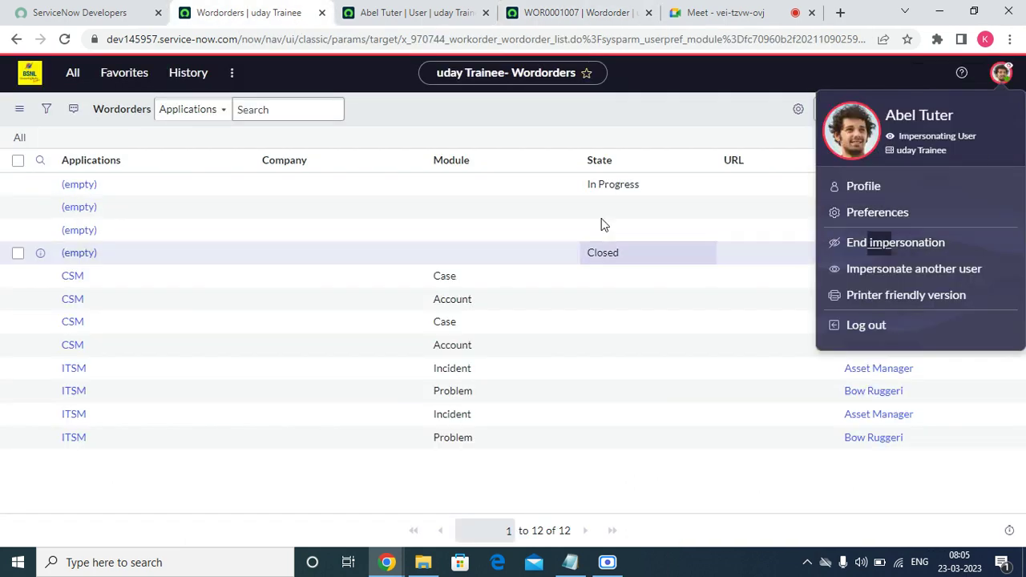
{"action": "left_click", "coordinate": [523, 6]}
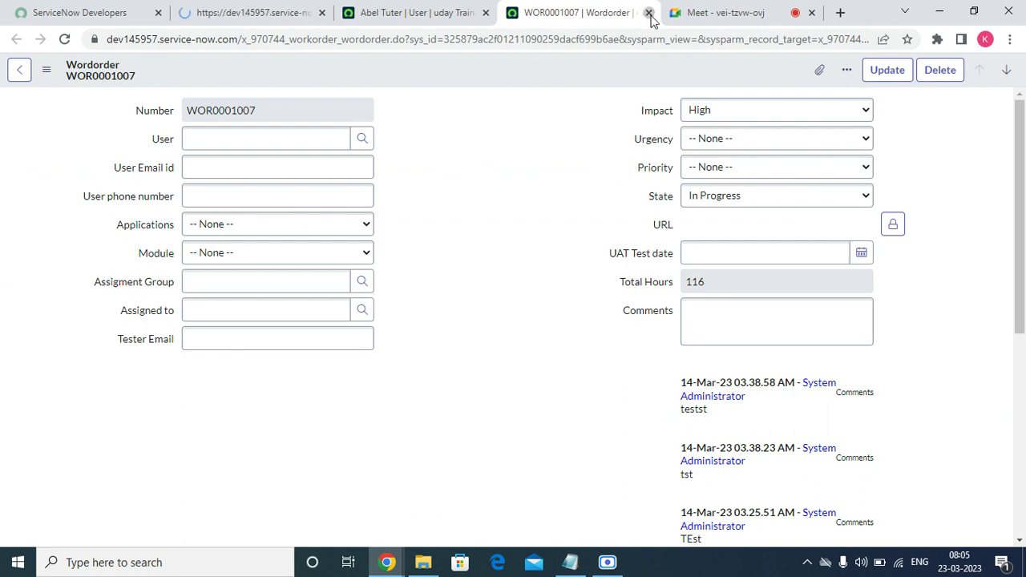
{"action": "left_click", "coordinate": [649, 13]}
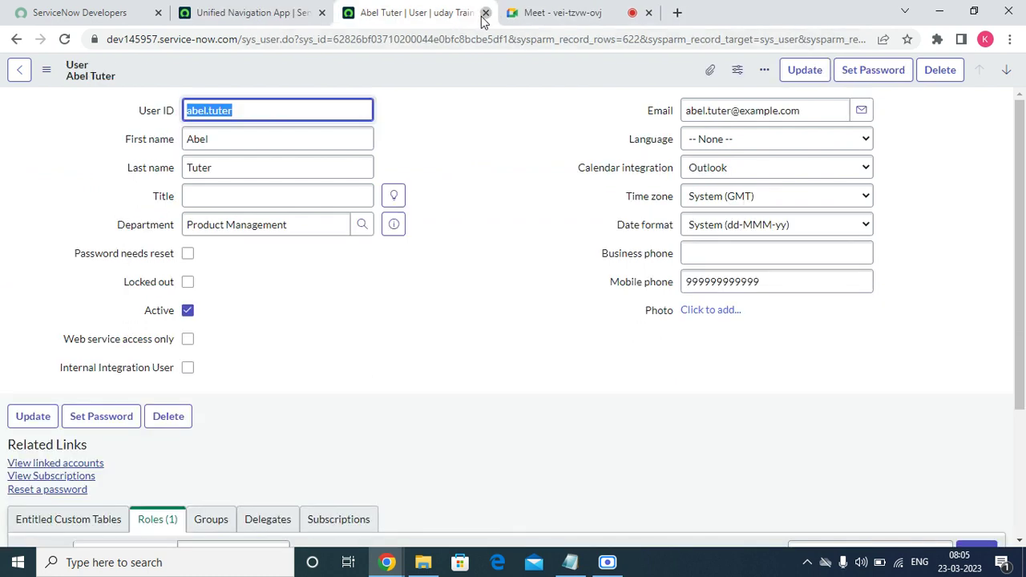
{"action": "left_click", "coordinate": [485, 13]}
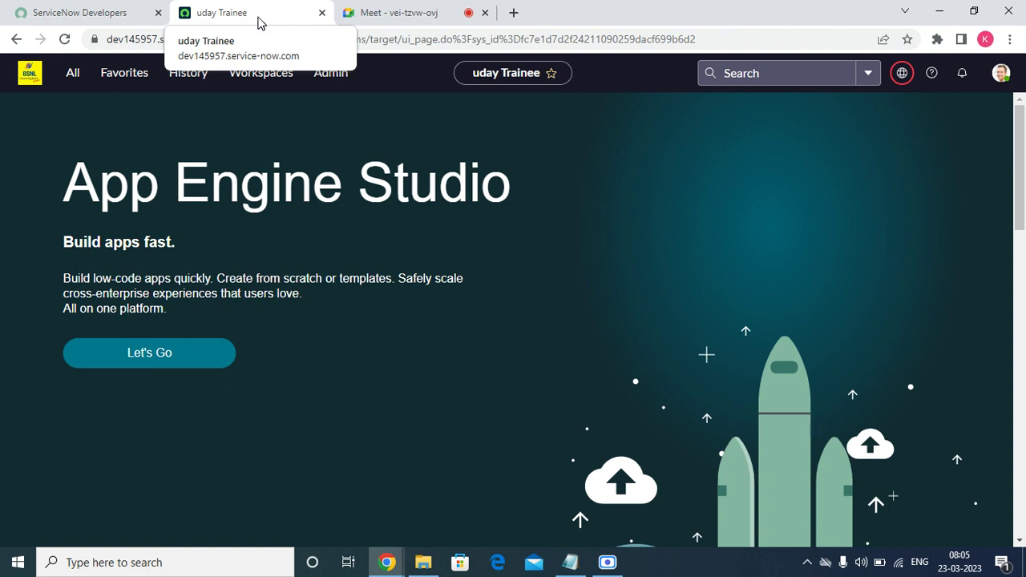
- Reopen the recently viewed user record from the history in a new browser tab and check its assigned roles
{"action": "left_click", "coordinate": [187, 82]}
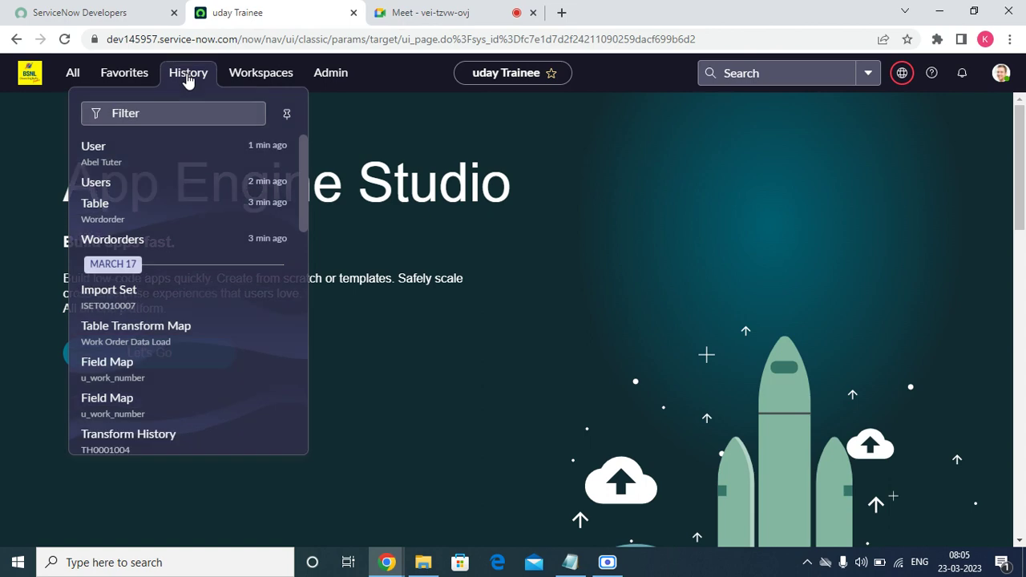
{"action": "right_click", "coordinate": [134, 163]}
{"action": "left_click", "coordinate": [152, 166]}
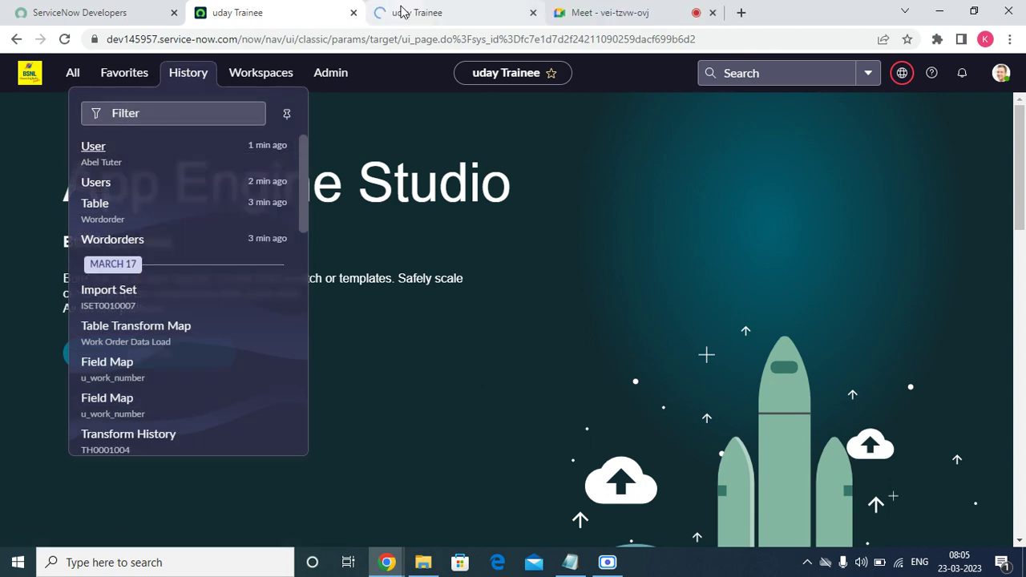
{"action": "left_click", "coordinate": [404, 11]}
{"action": "scroll", "coordinate": [190, 509], "scroll_direction": "down", "scroll_amount": 2}
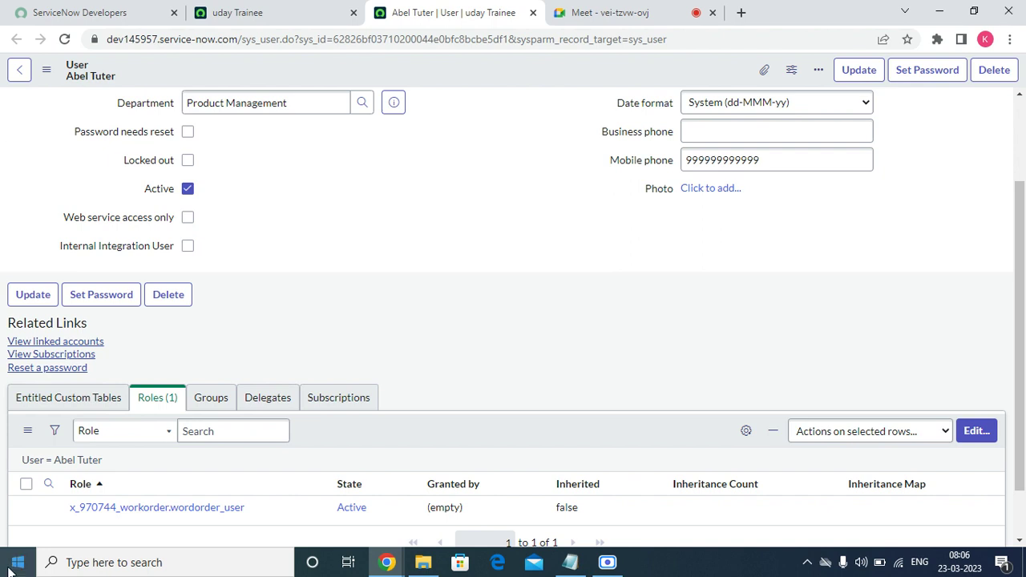
- Open the System Security Roles list from the favorites and search for role names containing "secu", using *secu
{"action": "left_click", "coordinate": [325, 8]}
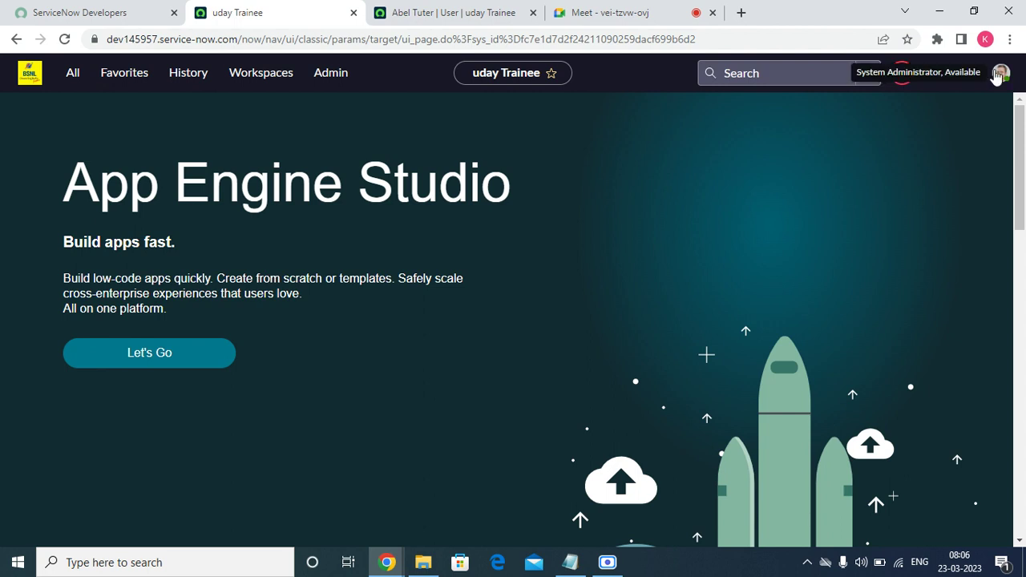
{"action": "left_click", "coordinate": [114, 74]}
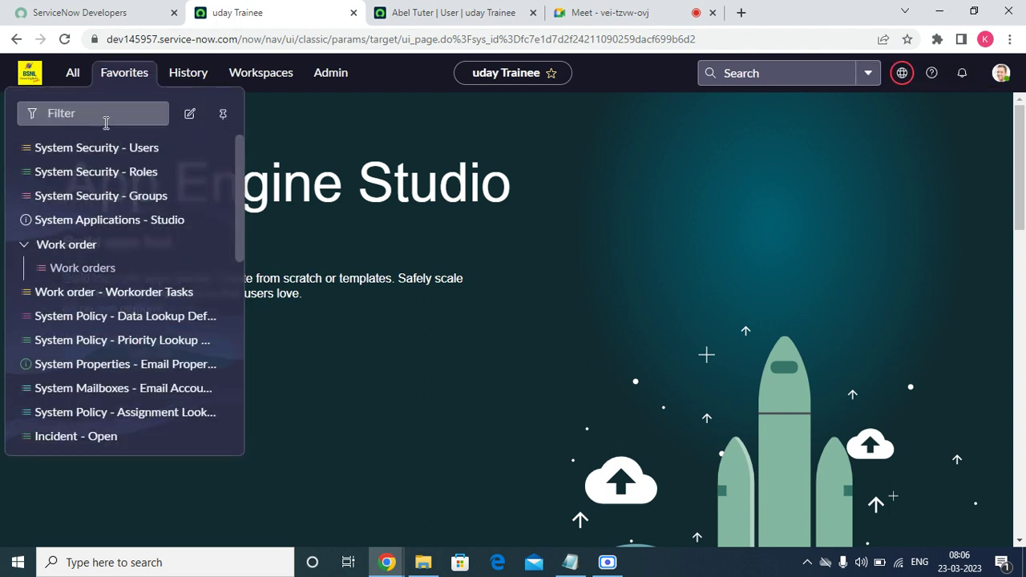
{"action": "left_click", "coordinate": [110, 173]}
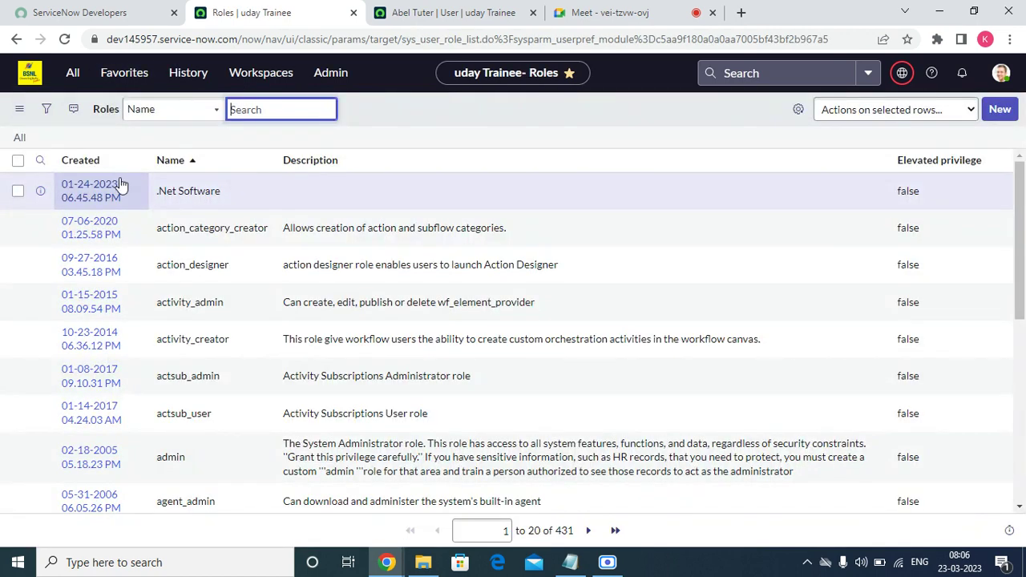
{"action": "type", "text": "*secu"}
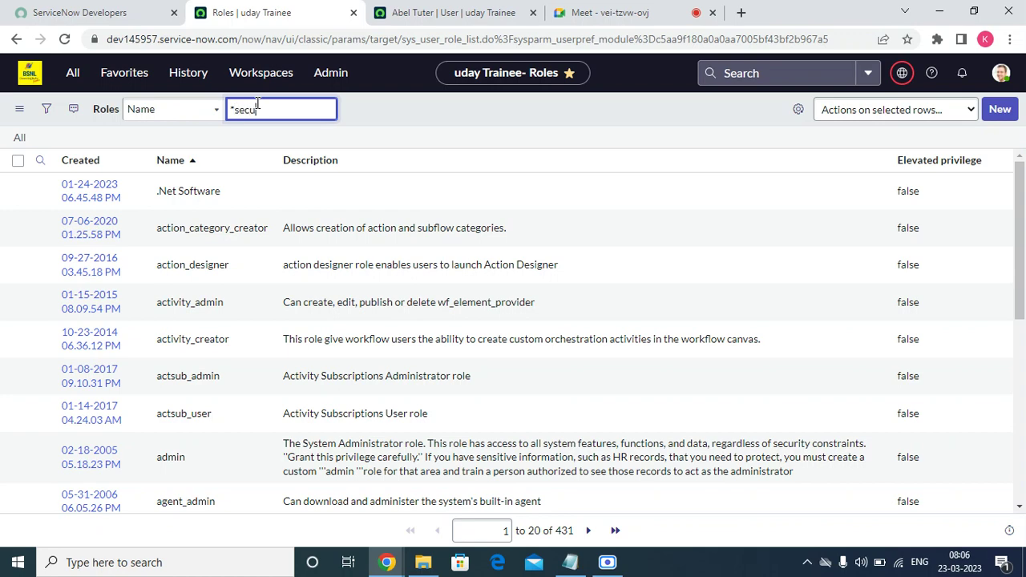
{"action": "key", "text": "Return"}
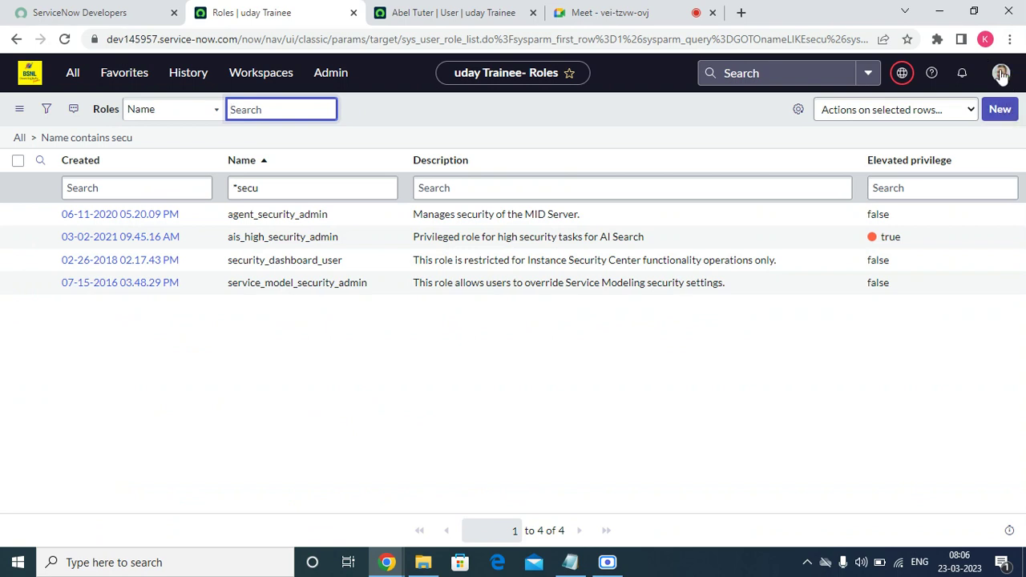
- Elevate the administrator's session to the security_admin role
{"action": "left_click", "coordinate": [1001, 73]}
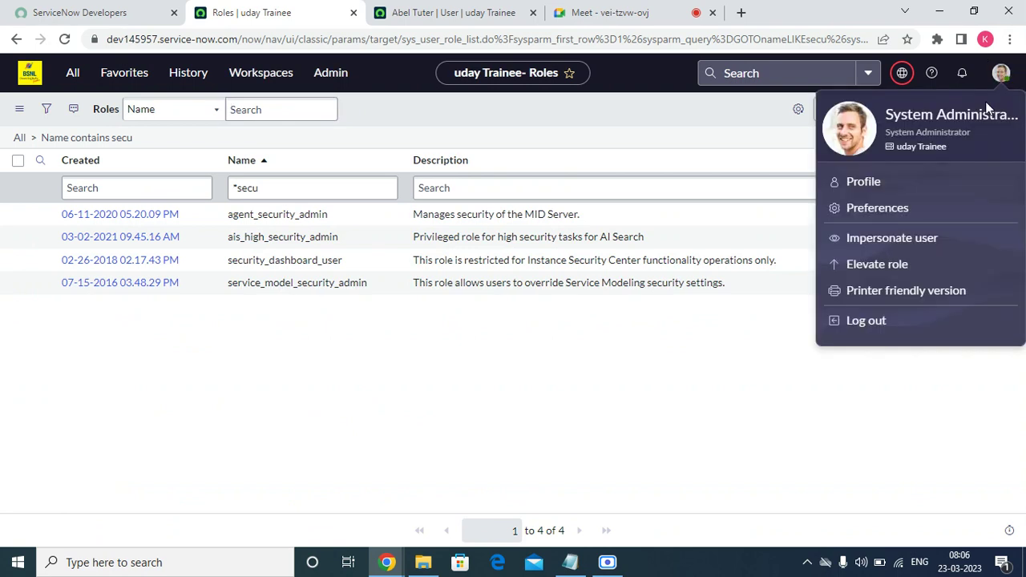
{"action": "left_click", "coordinate": [855, 269]}
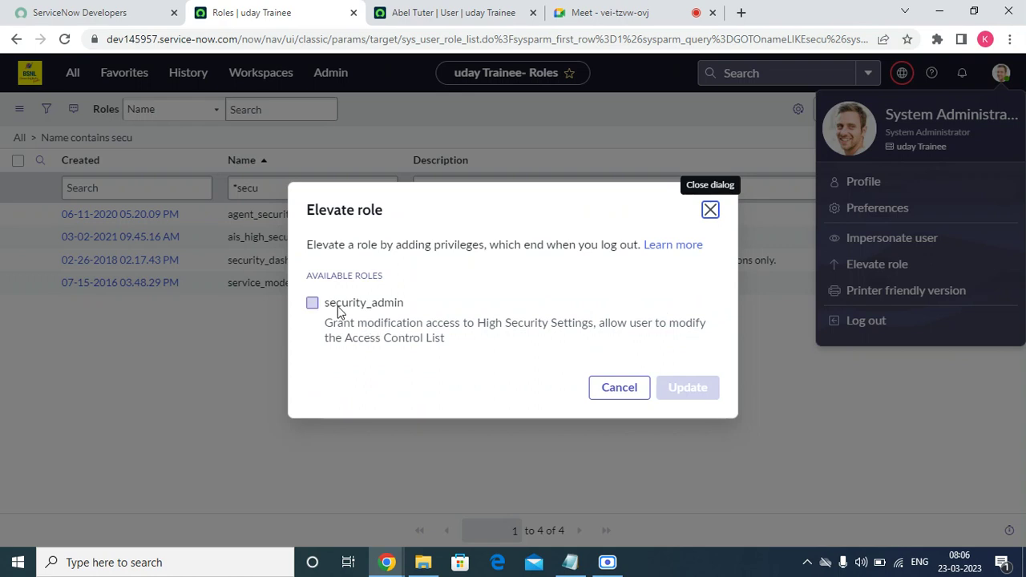
{"action": "left_click", "coordinate": [314, 304]}
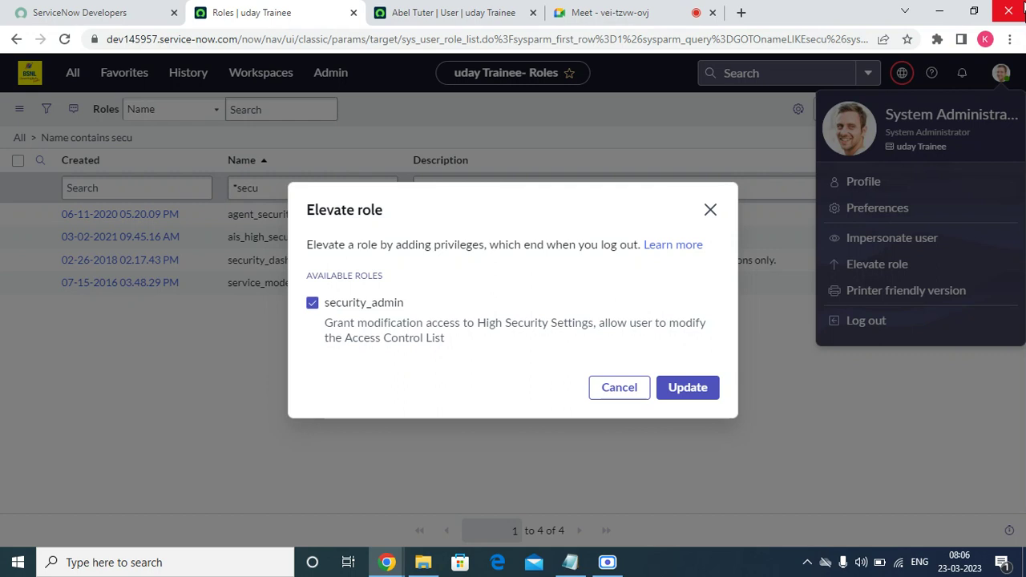
{"action": "left_click", "coordinate": [703, 394]}
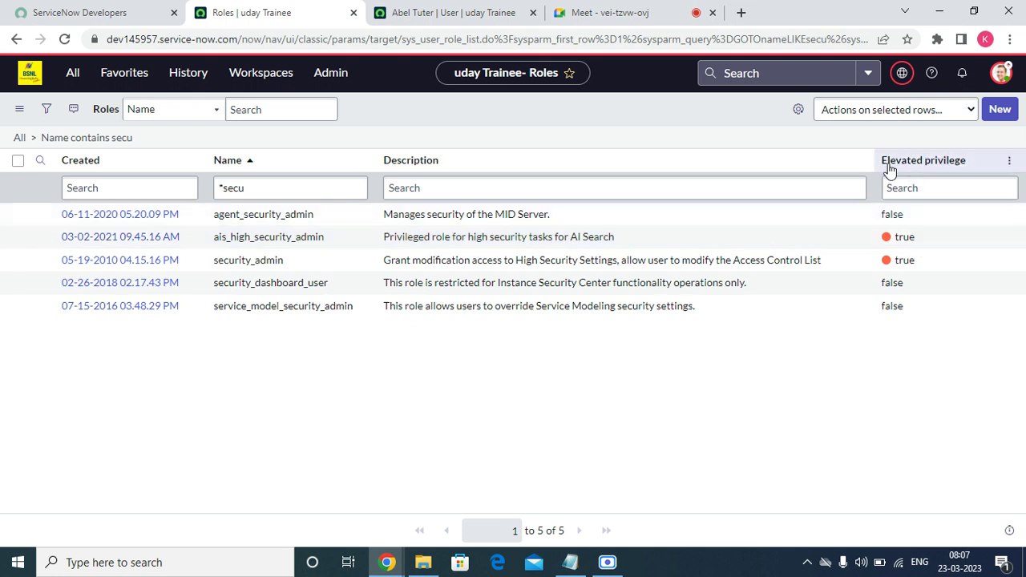
- Check the elevated role in the user menu and review the Elevate role dialog without changing it
{"action": "left_click_drag", "start_coordinate": [877, 159], "coordinate": [987, 144]}
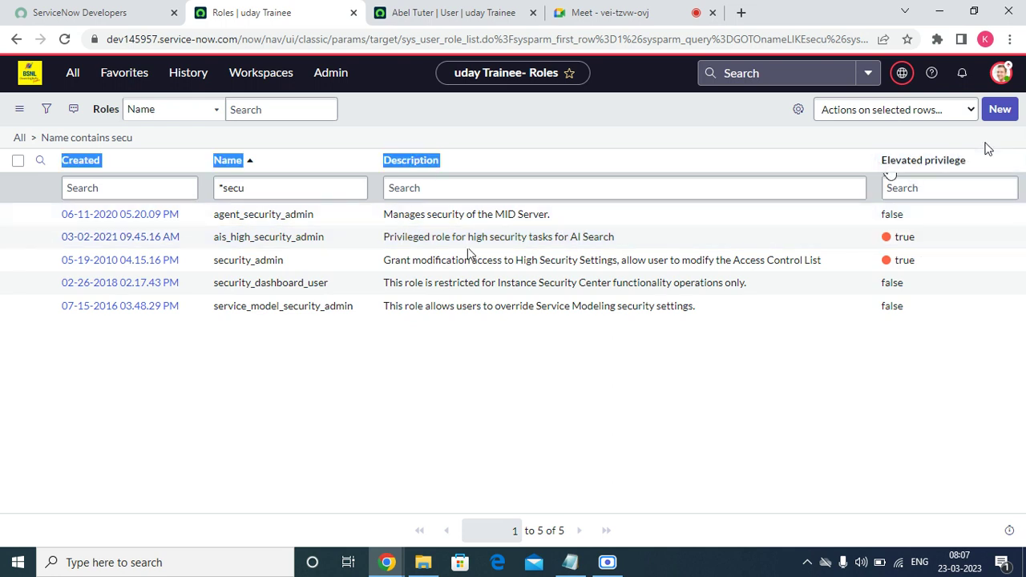
{"action": "left_click", "coordinate": [1001, 73]}
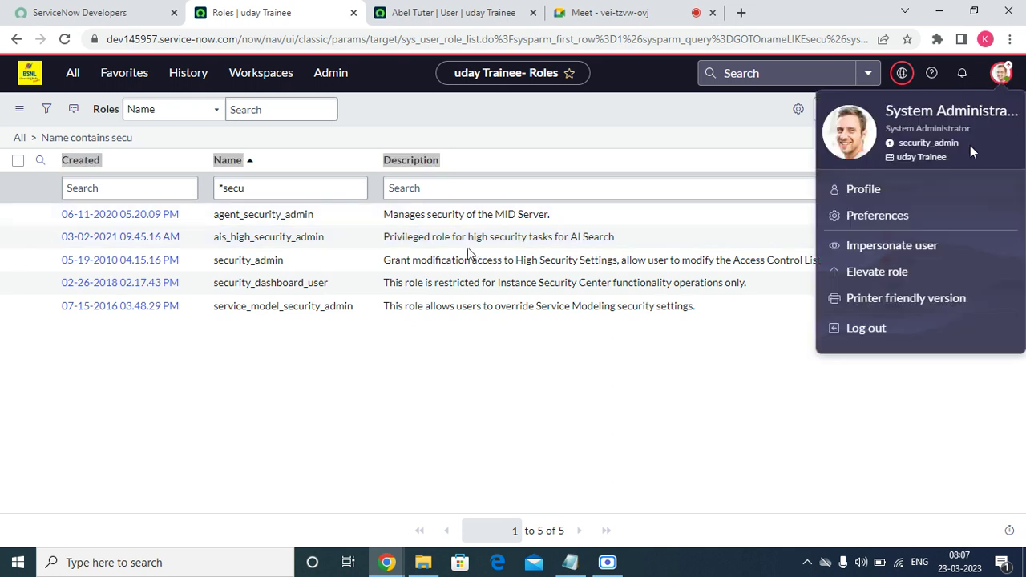
{"action": "left_click", "coordinate": [877, 272]}
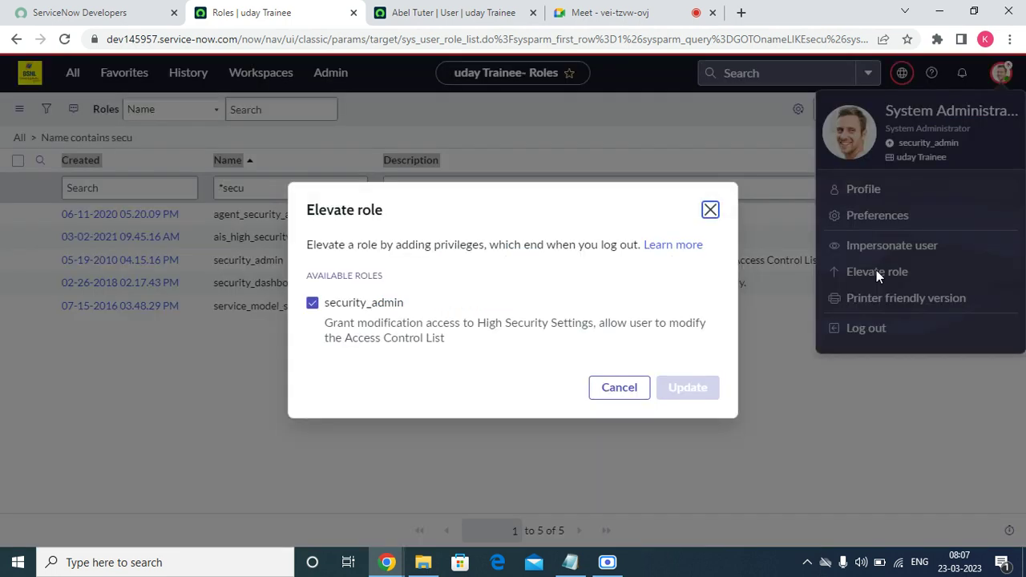
{"action": "left_click", "coordinate": [619, 388]}
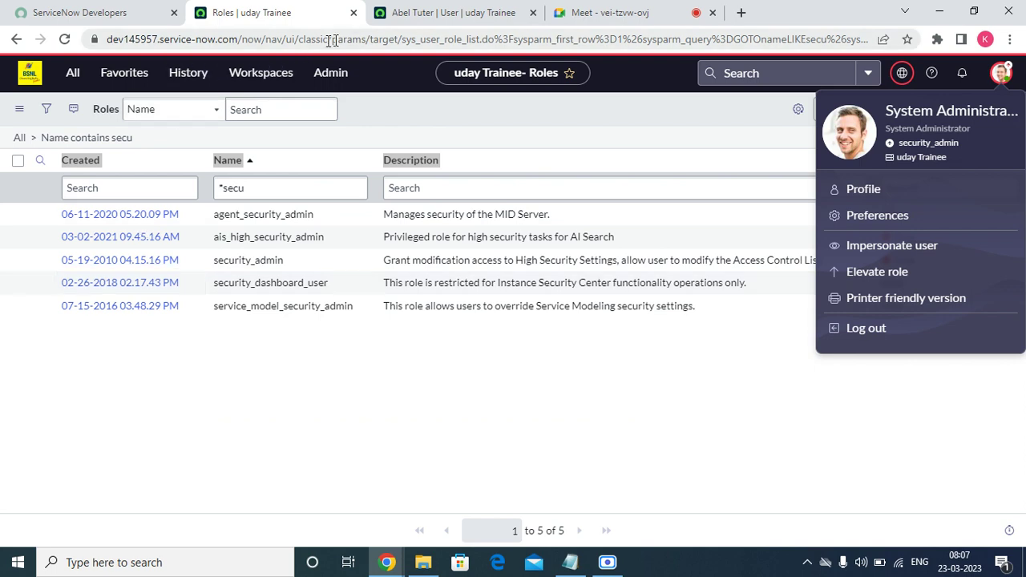
- Open the Work orders list from the favorites and duplicate its browser tab
{"action": "left_click", "coordinate": [73, 76]}
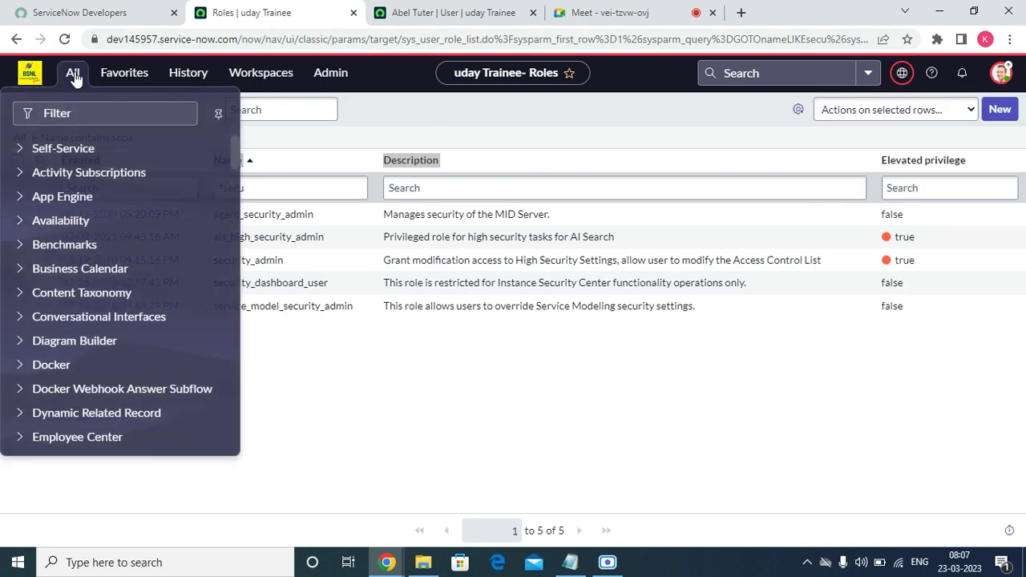
{"action": "left_click", "coordinate": [126, 72]}
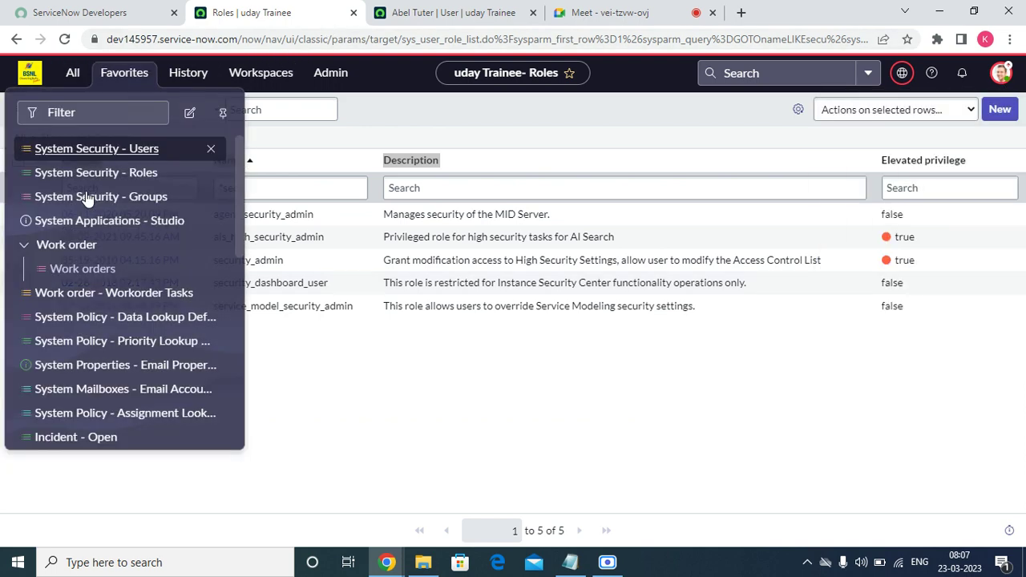
{"action": "left_click", "coordinate": [71, 273]}
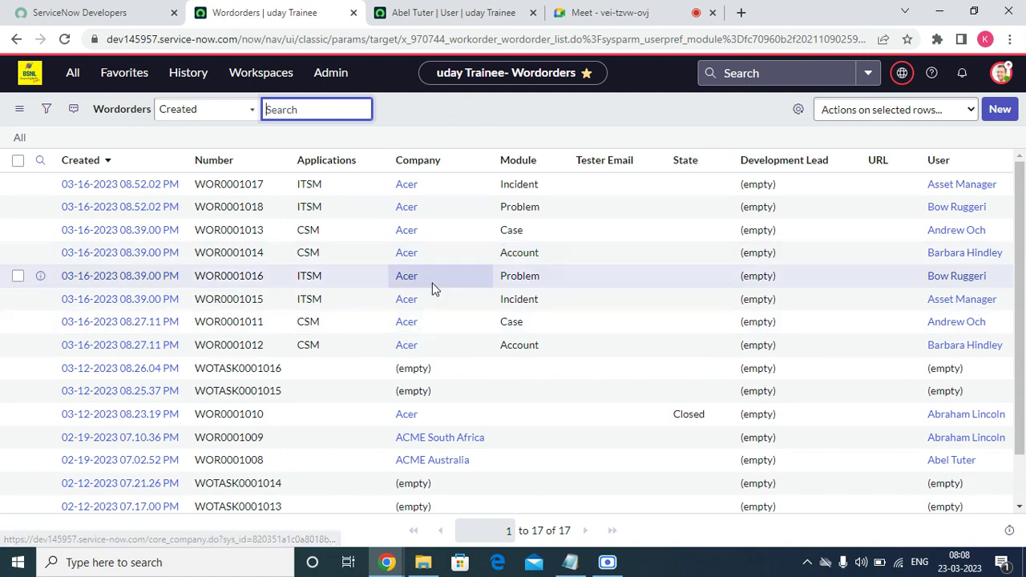
{"action": "right_click", "coordinate": [40, 185]}
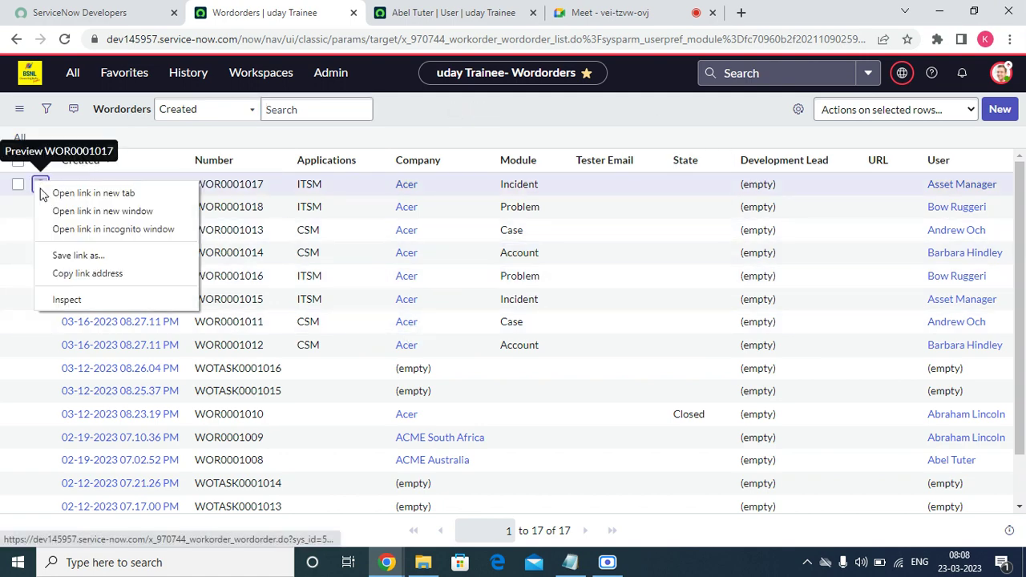
{"action": "right_click", "coordinate": [285, 8]}
{"action": "left_click", "coordinate": [337, 119]}
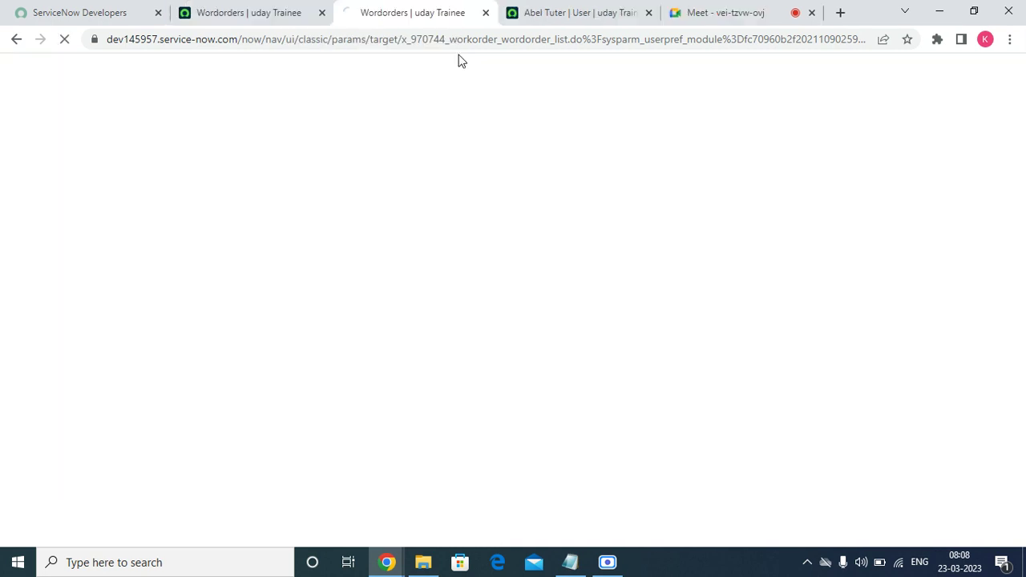
- In the duplicated Wordorders list, open the table's security rules from the column header's configuration options
{"action": "left_click", "coordinate": [630, 13]}
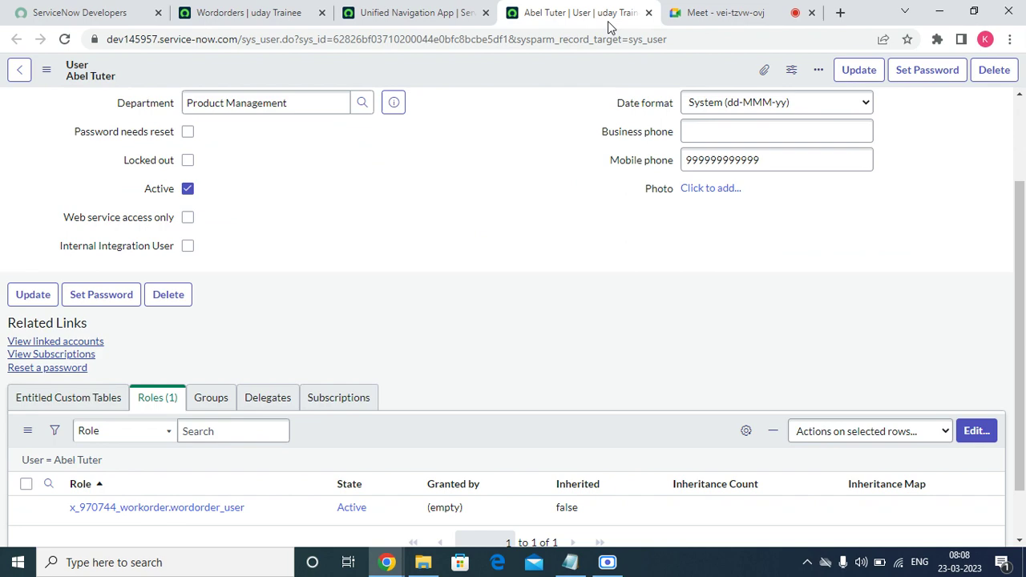
{"action": "left_click", "coordinate": [412, 11]}
{"action": "right_click", "coordinate": [342, 164]}
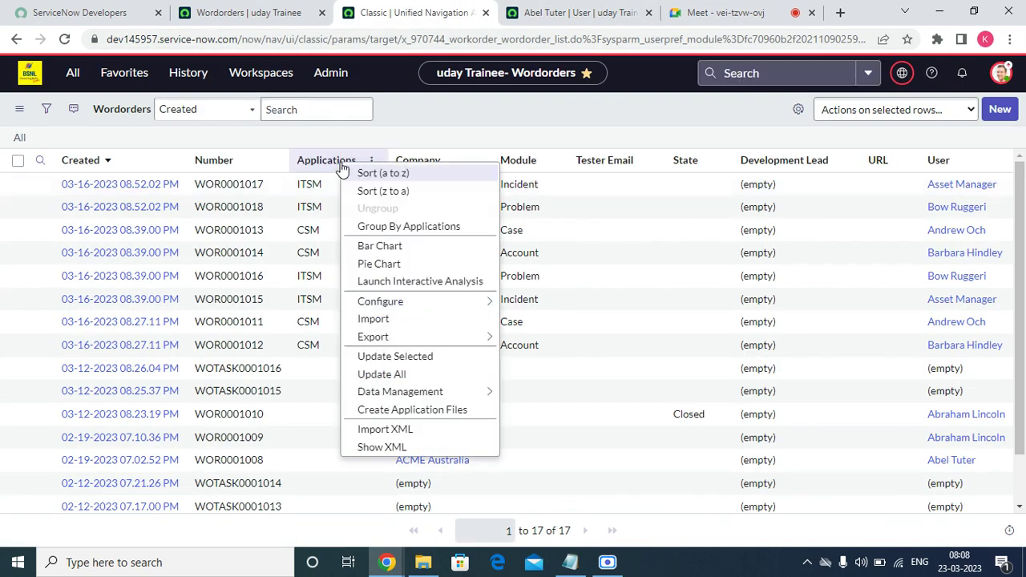
{"action": "mouse_move", "coordinate": [389, 311]}
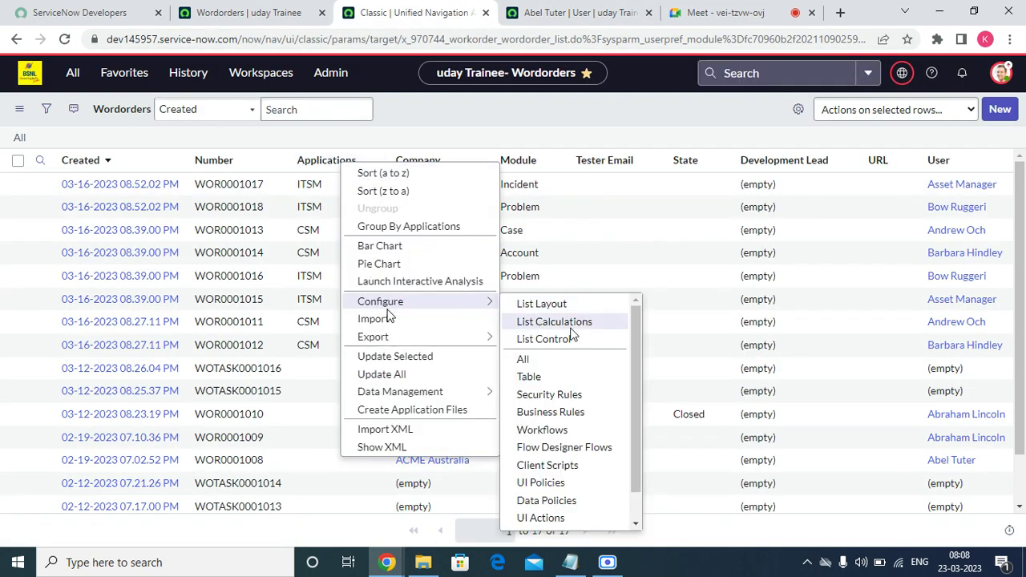
{"action": "left_click", "coordinate": [555, 401]}
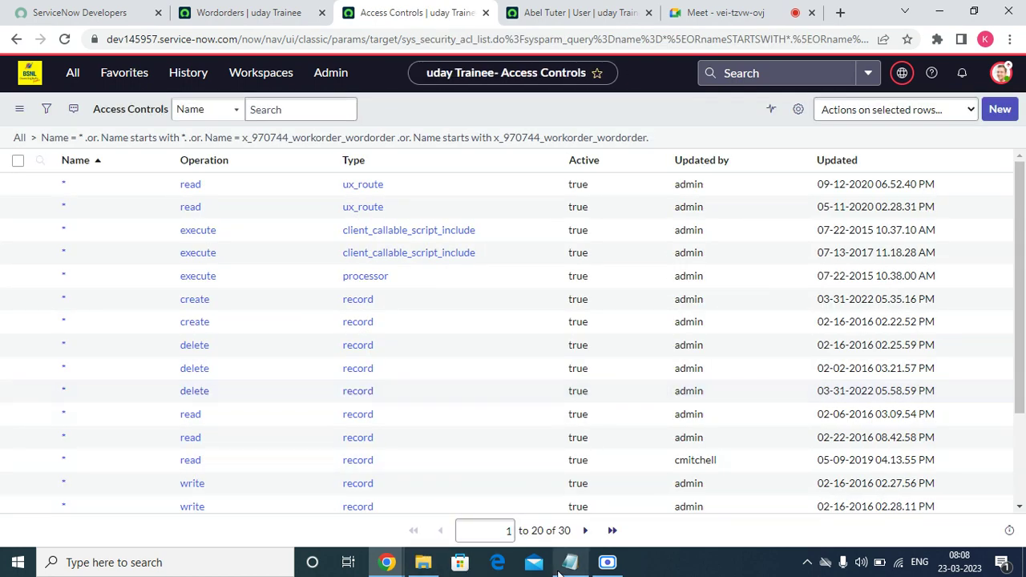
- Look through the pages of access controls and filter the list to rules with the create operation
{"action": "left_click", "coordinate": [587, 532]}
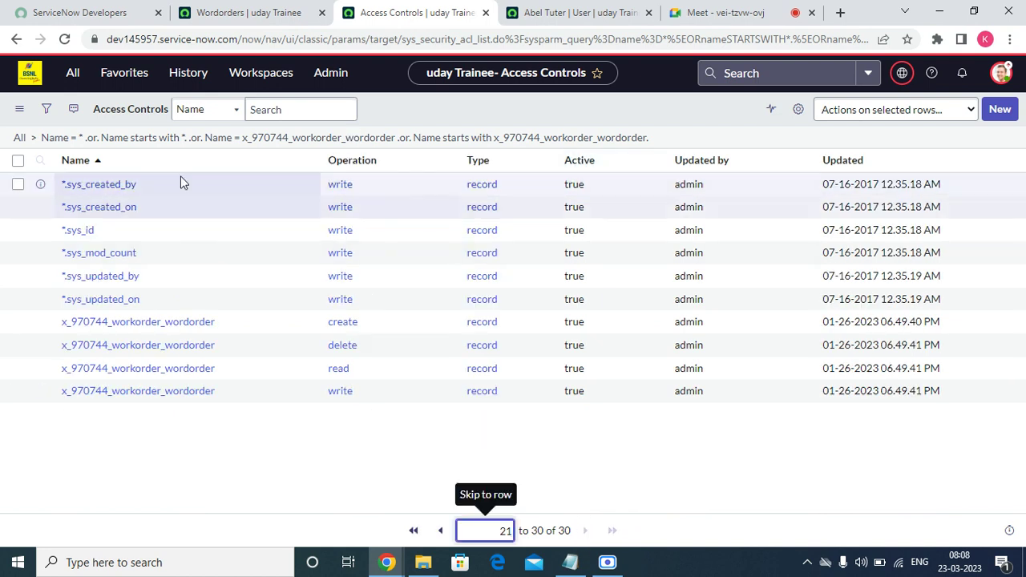
{"action": "left_click", "coordinate": [421, 531]}
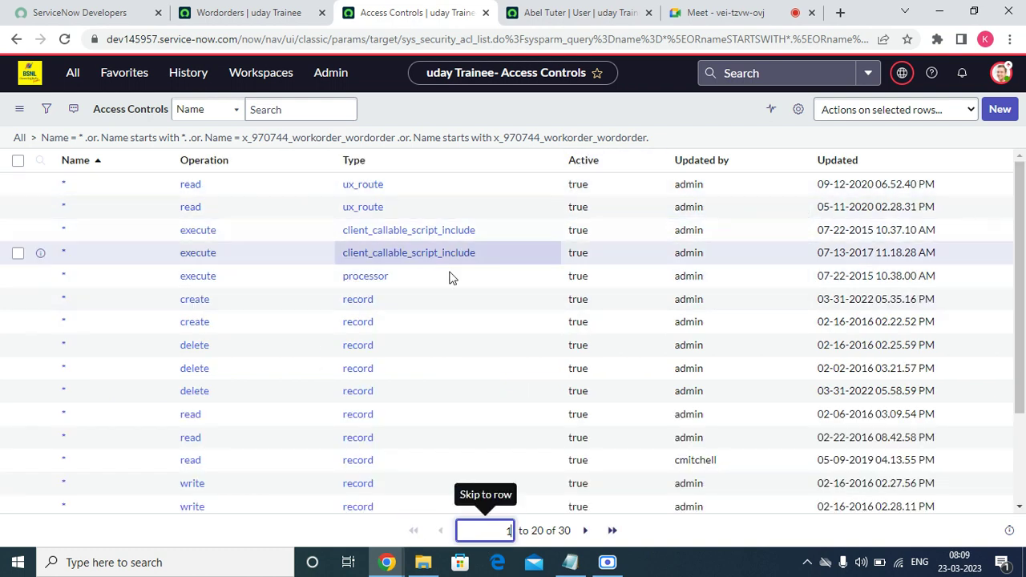
{"action": "right_click", "coordinate": [201, 310]}
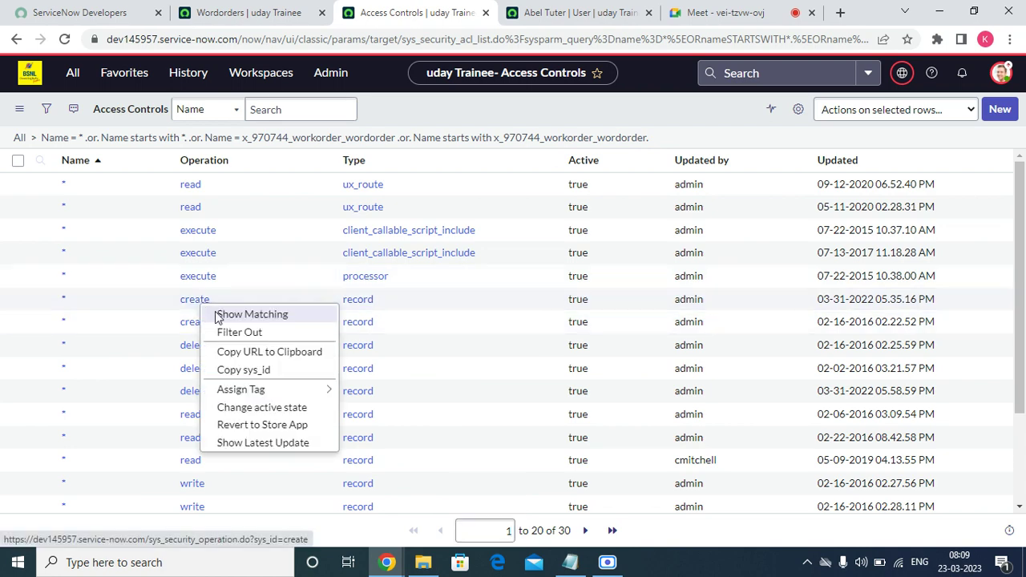
{"action": "key", "text": "Escape"}
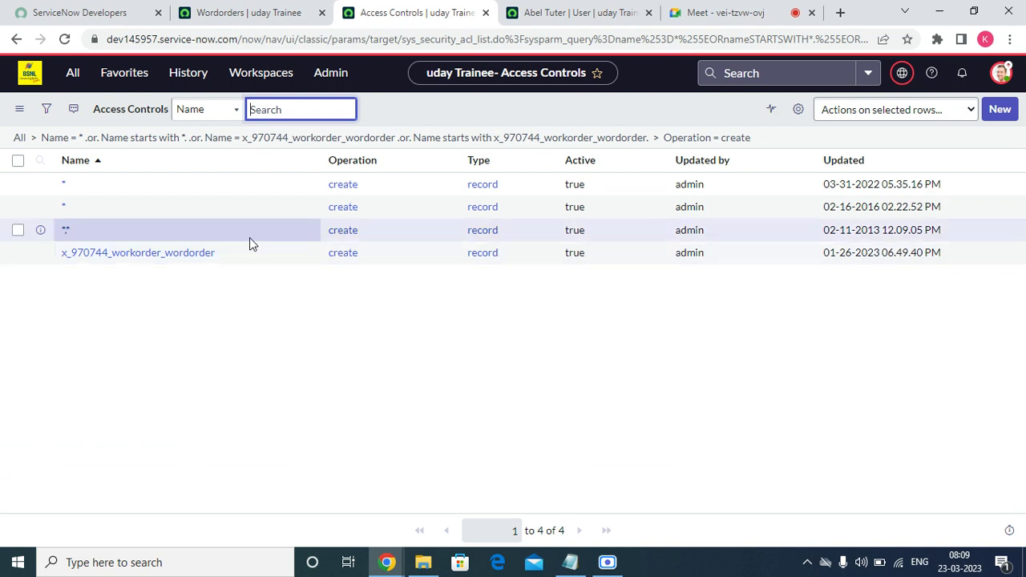
- Open the first * create access control in a new browser tab, review it, and close the tab
{"action": "right_click", "coordinate": [40, 183]}
{"action": "left_click", "coordinate": [72, 193]}
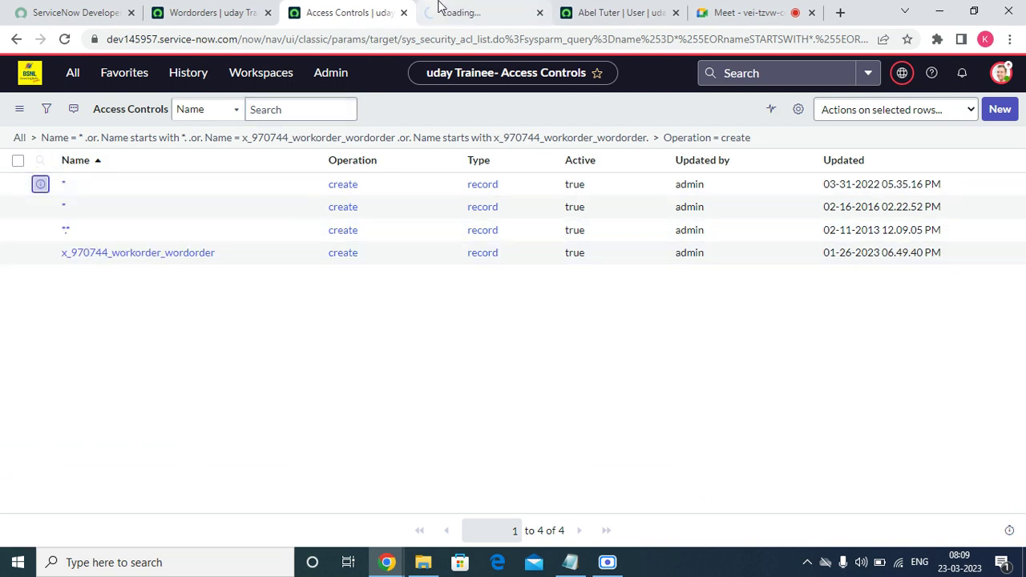
{"action": "left_click", "coordinate": [470, 14]}
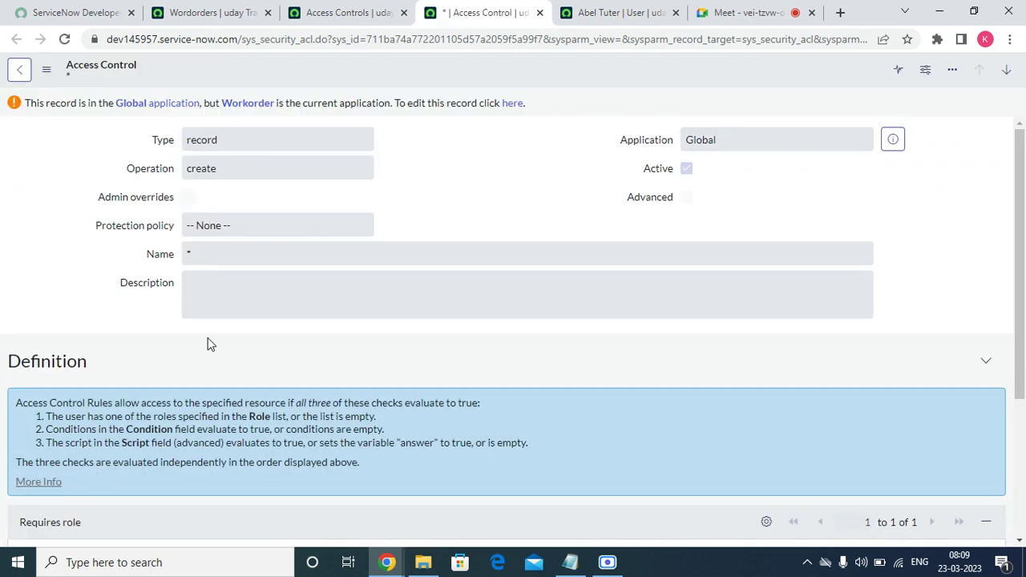
{"action": "left_click", "coordinate": [541, 13]}
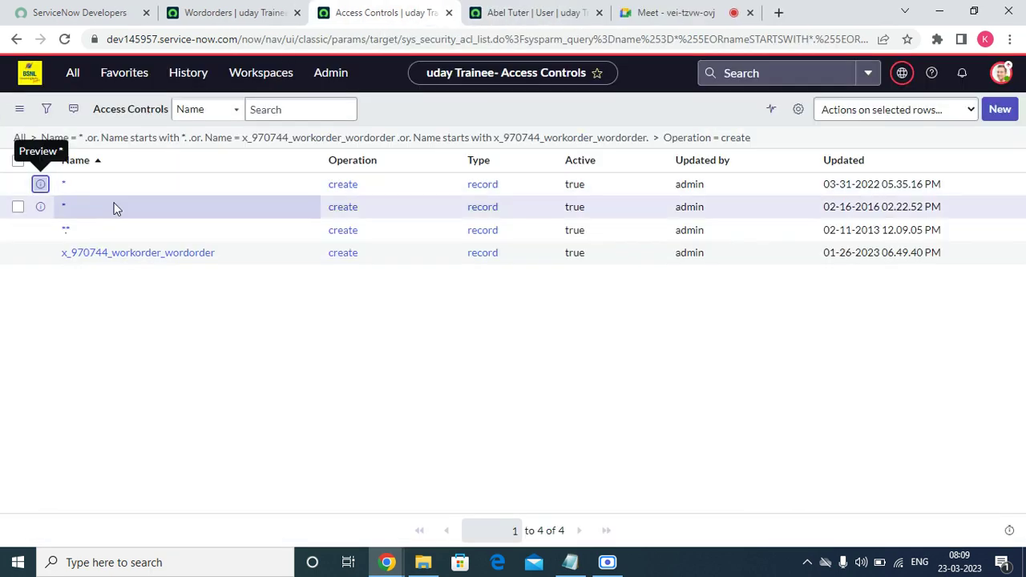
- Open the second * create access control in a new browser tab, read its description, and close the tab
{"action": "right_click", "coordinate": [40, 207]}
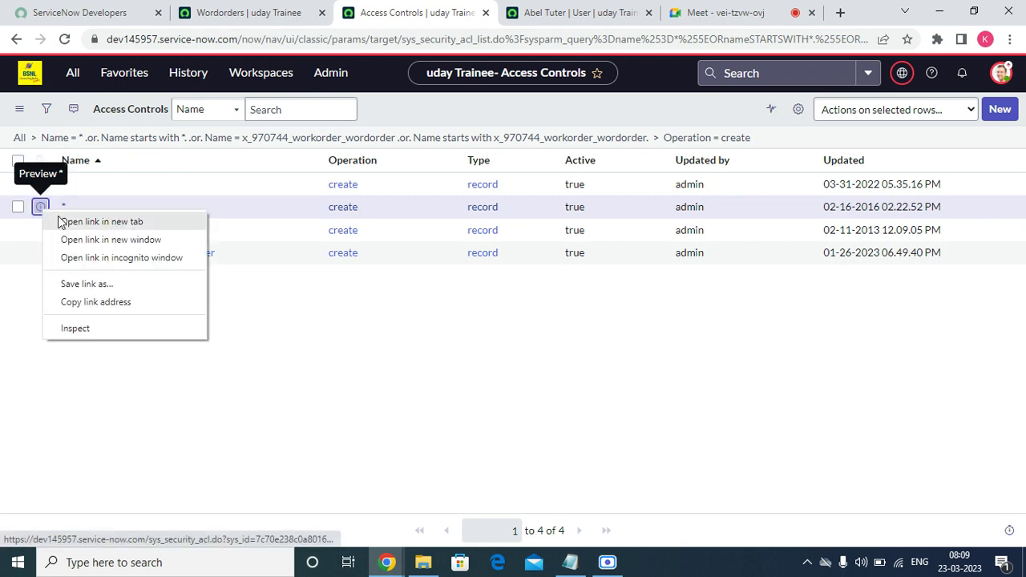
{"action": "left_click", "coordinate": [89, 222]}
{"action": "left_click", "coordinate": [471, 12]}
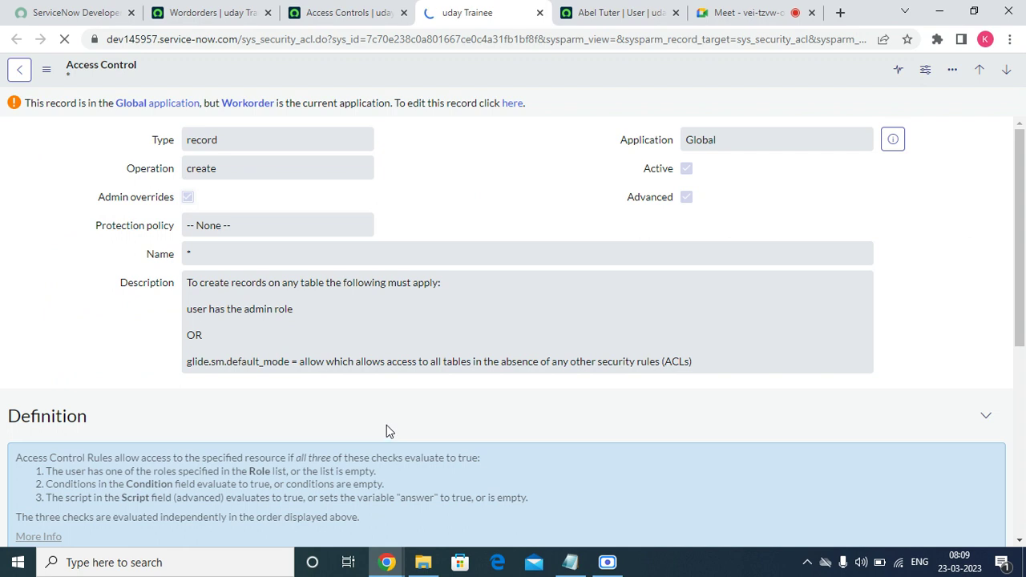
{"action": "left_click", "coordinate": [540, 13]}
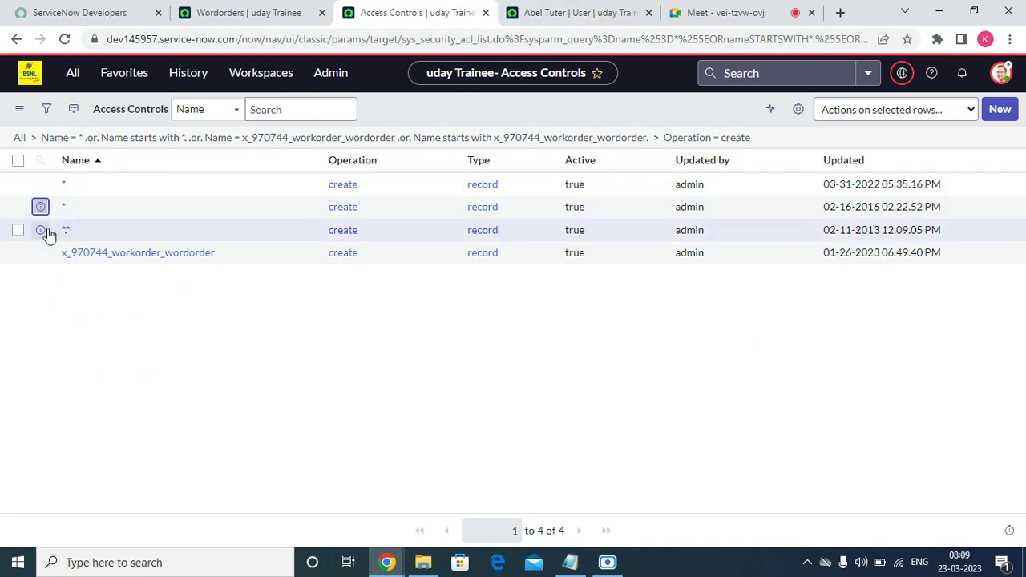
- Open the *.* create access control in a new browser tab and review it, also checking the current update set in the Wordorders tab
{"action": "right_click", "coordinate": [41, 231]}
{"action": "left_click", "coordinate": [88, 240]}
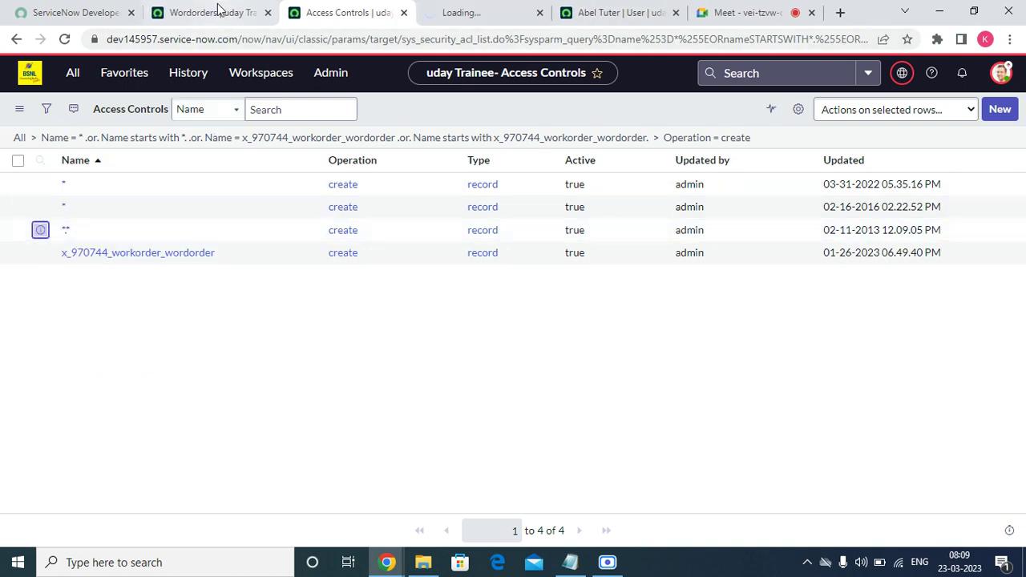
{"action": "left_click", "coordinate": [221, 13]}
{"action": "left_click", "coordinate": [902, 73]}
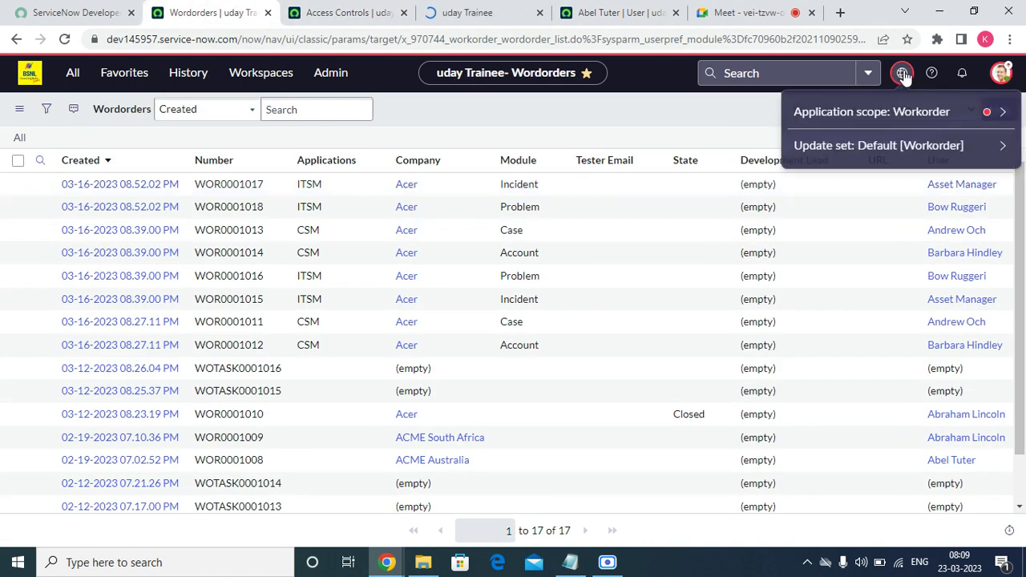
{"action": "left_click", "coordinate": [1003, 145]}
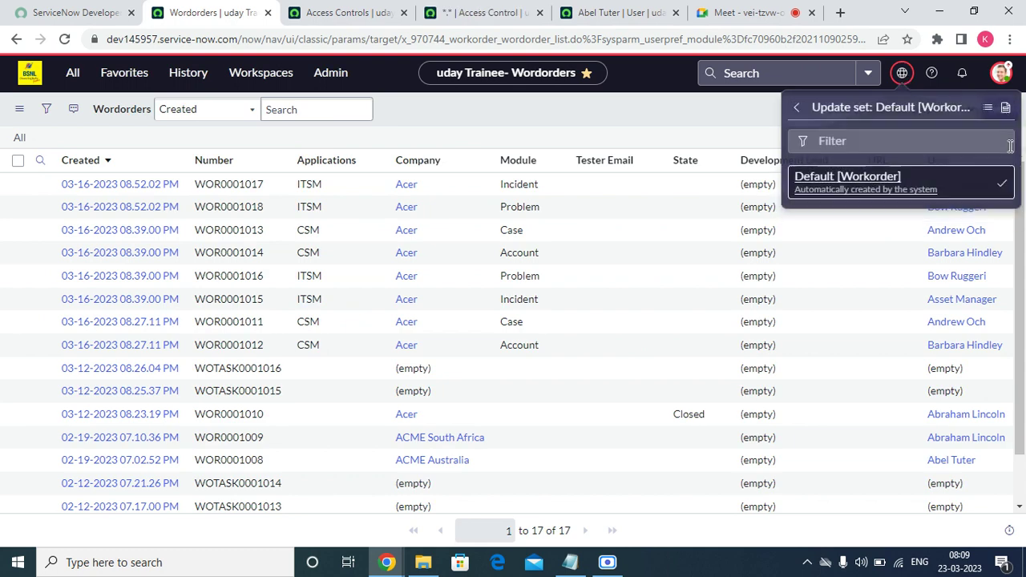
{"action": "left_click", "coordinate": [359, 10]}
{"action": "left_click", "coordinate": [495, 13]}
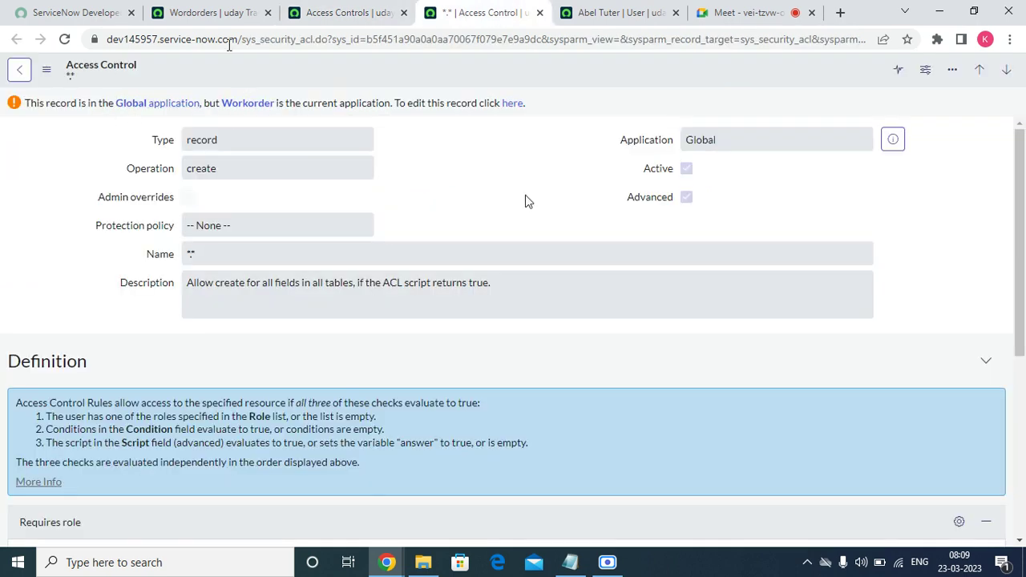
- Set the application scope to Global from the Wordorders tab
{"action": "left_click", "coordinate": [233, 12]}
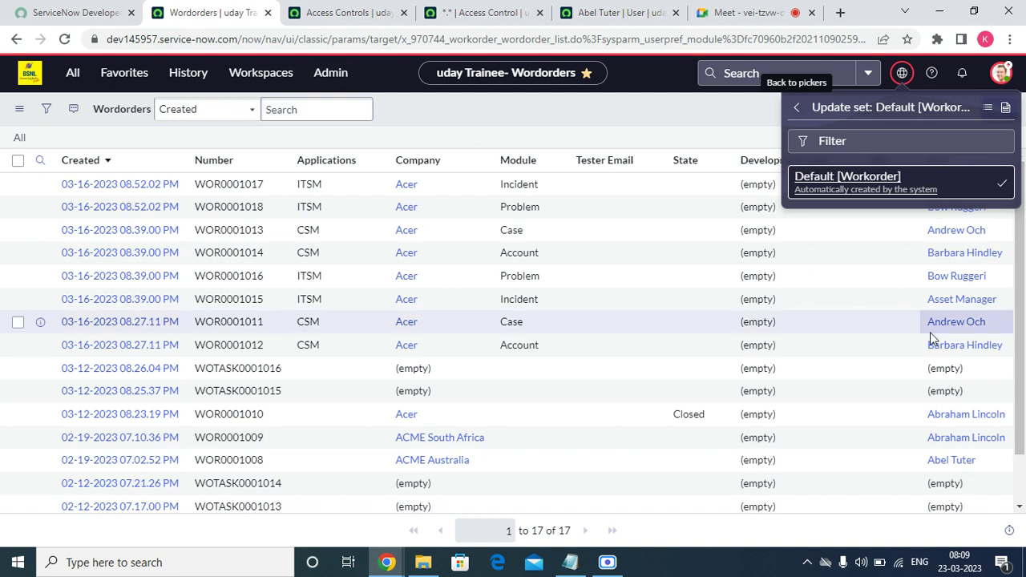
{"action": "left_click", "coordinate": [903, 75]}
{"action": "left_click", "coordinate": [902, 76]}
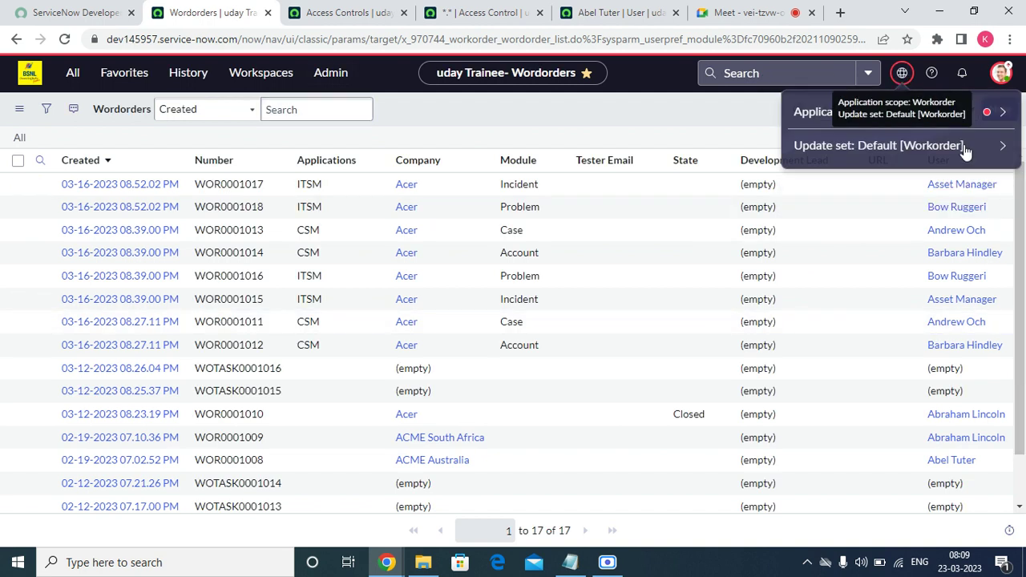
{"action": "left_click", "coordinate": [1007, 112]}
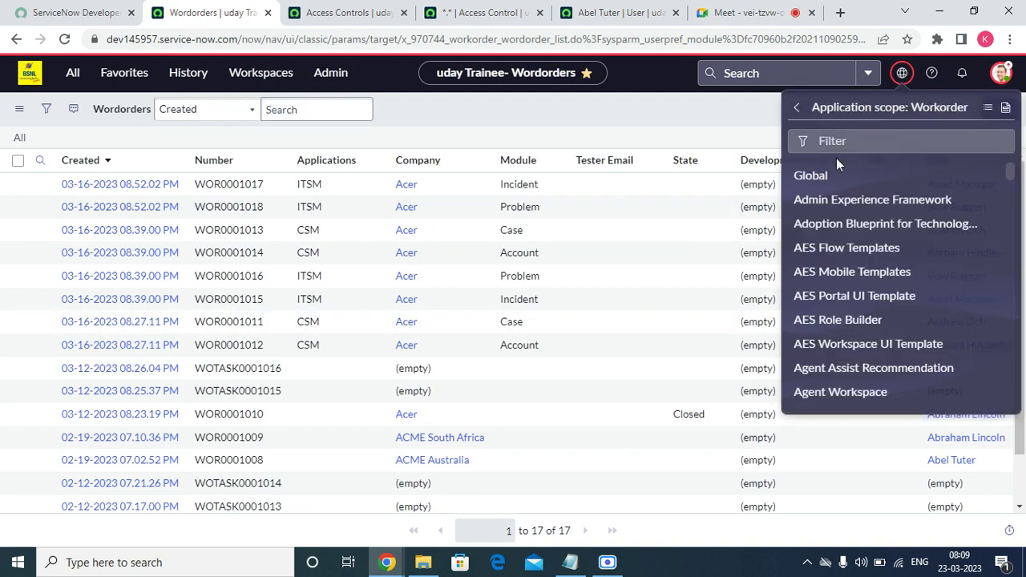
{"action": "left_click", "coordinate": [812, 176]}
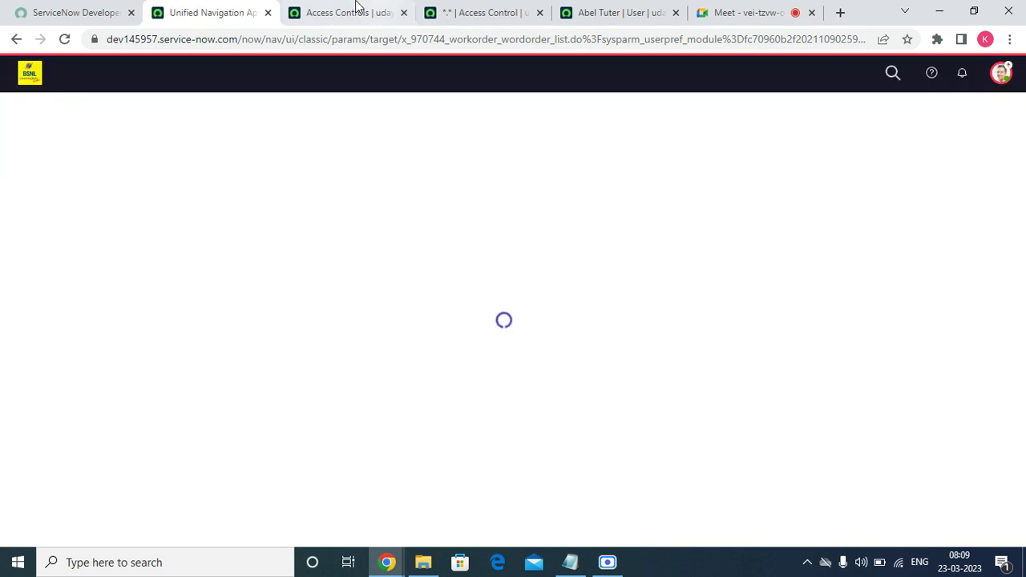
- Reload the *.* create access control under the Global scope, review its script, and close its browser tab
{"action": "left_click", "coordinate": [353, 10]}
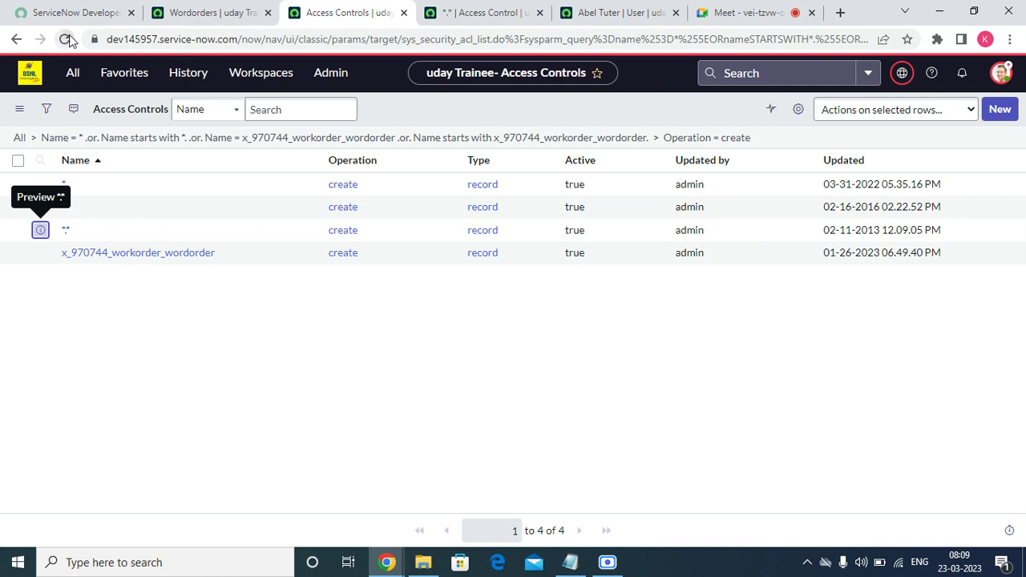
{"action": "left_click", "coordinate": [510, 10]}
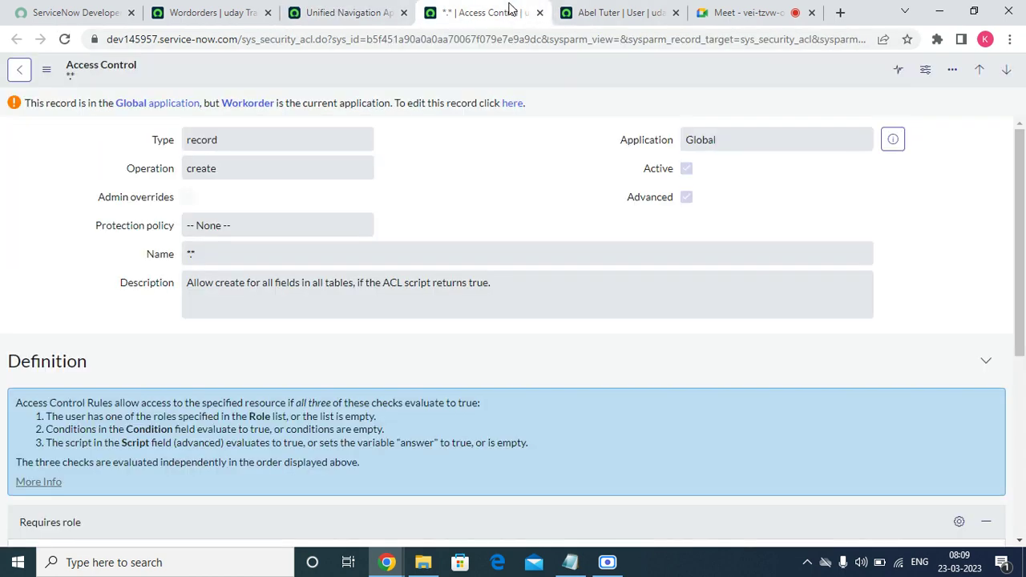
{"action": "left_click", "coordinate": [64, 39]}
{"action": "left_click", "coordinate": [347, 10]}
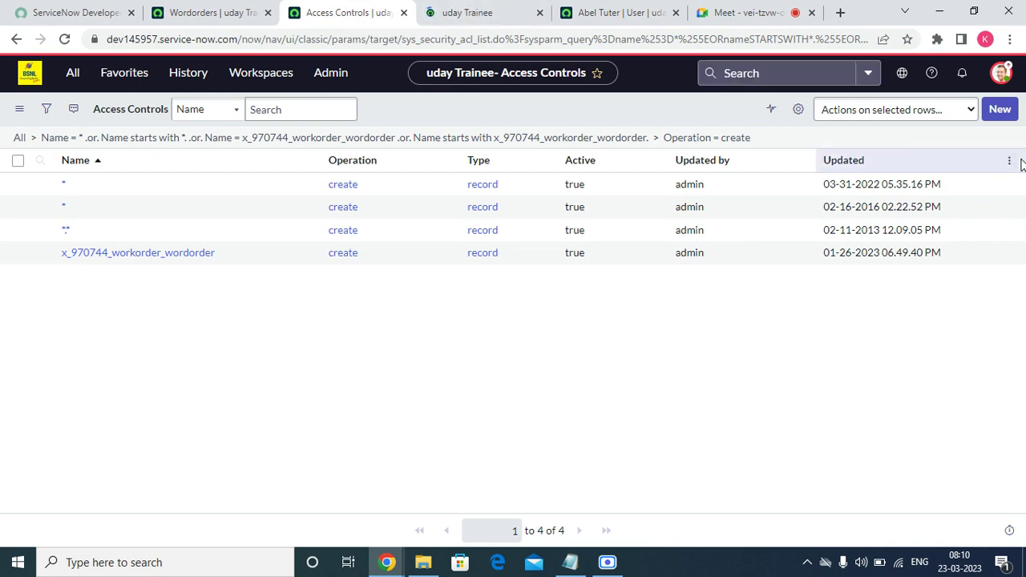
{"action": "left_click", "coordinate": [206, 15]}
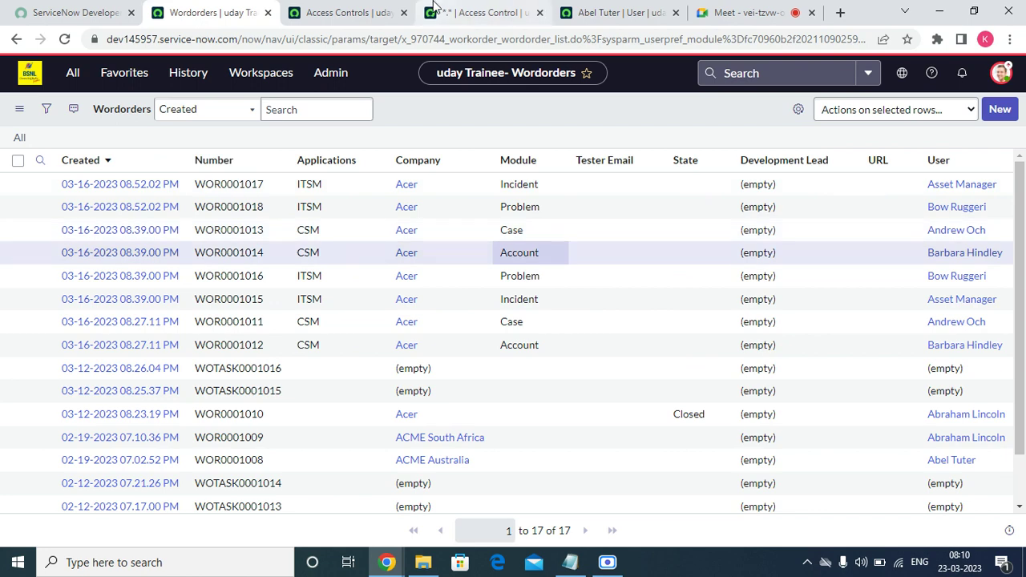
{"action": "left_click", "coordinate": [495, 6]}
{"action": "scroll", "coordinate": [417, 334], "scroll_direction": "down", "scroll_amount": 5}
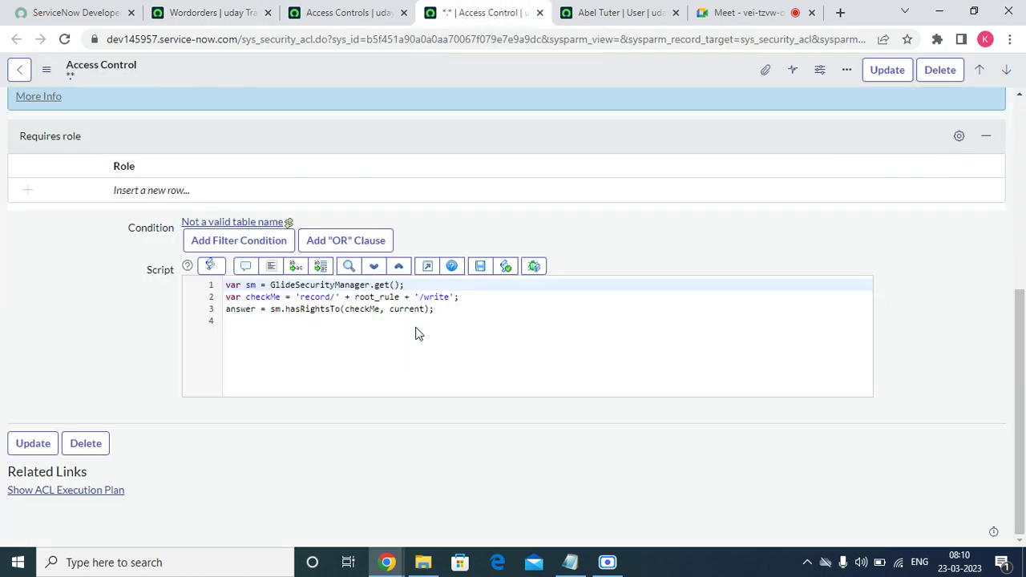
{"action": "left_click", "coordinate": [539, 12]}
- Open the first * create access control from the Access Controls list in a new browser tab
{"action": "left_click", "coordinate": [342, 13]}
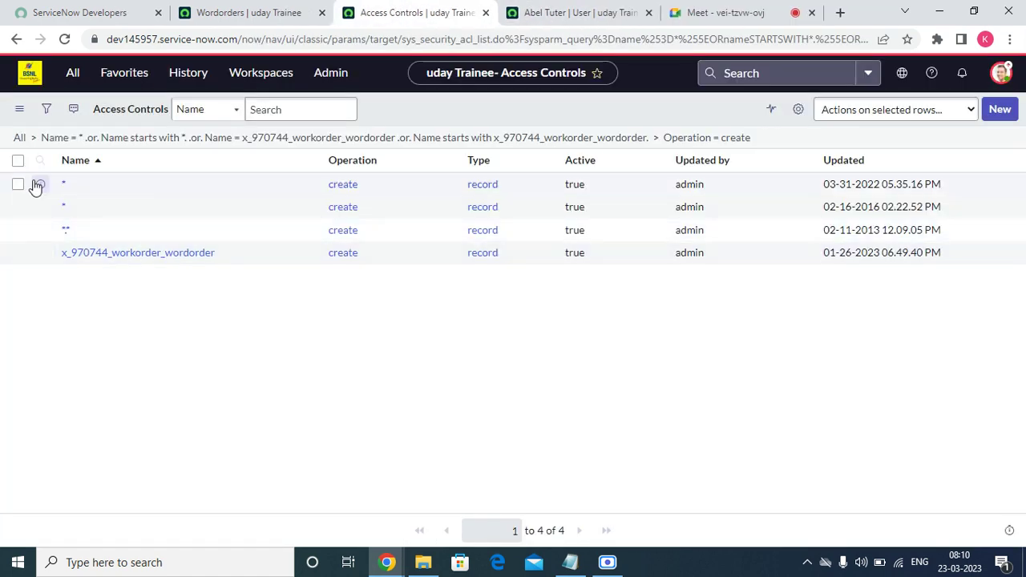
{"action": "right_click", "coordinate": [40, 187]}
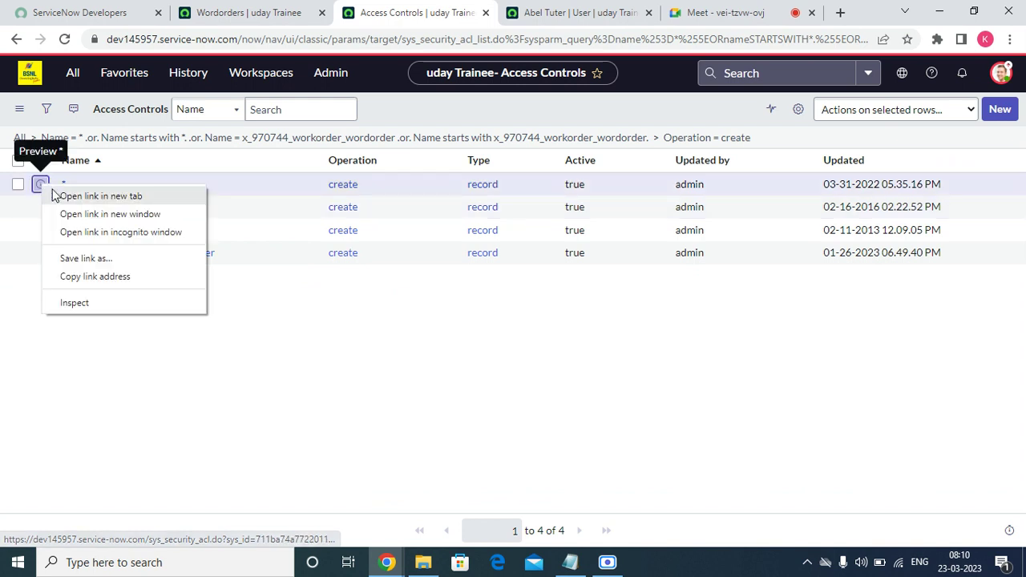
{"action": "key", "text": "Escape"}
{"action": "middle_click", "coordinate": [69, 200]}
{"action": "left_click", "coordinate": [482, 9]}
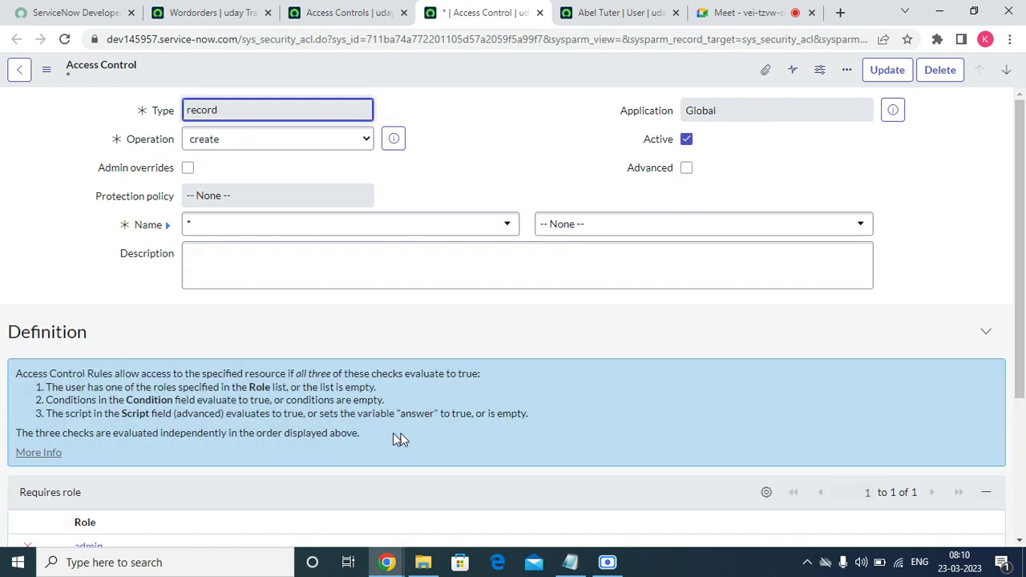
- Add x_970744_workorder.wordorder_user as a required role of the * create access control
{"action": "scroll", "coordinate": [393, 437], "scroll_direction": "down", "scroll_amount": 3}
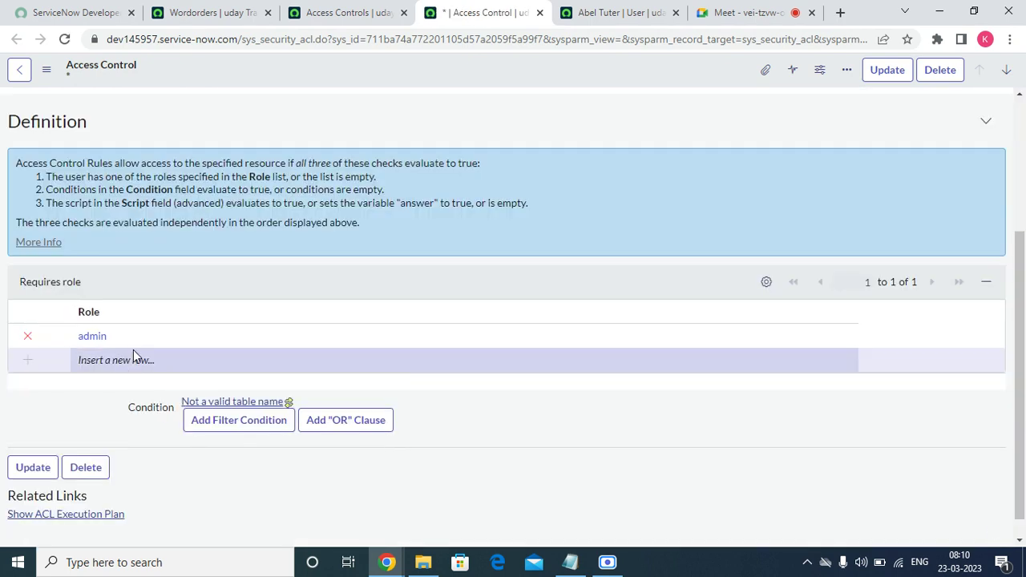
{"action": "double_click", "coordinate": [118, 360]}
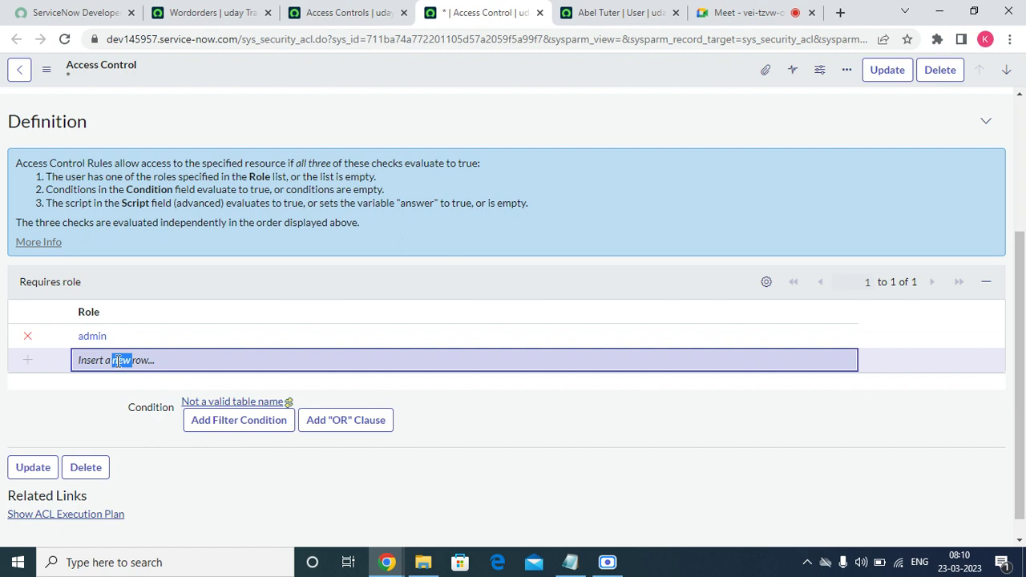
{"action": "double_click", "coordinate": [120, 362]}
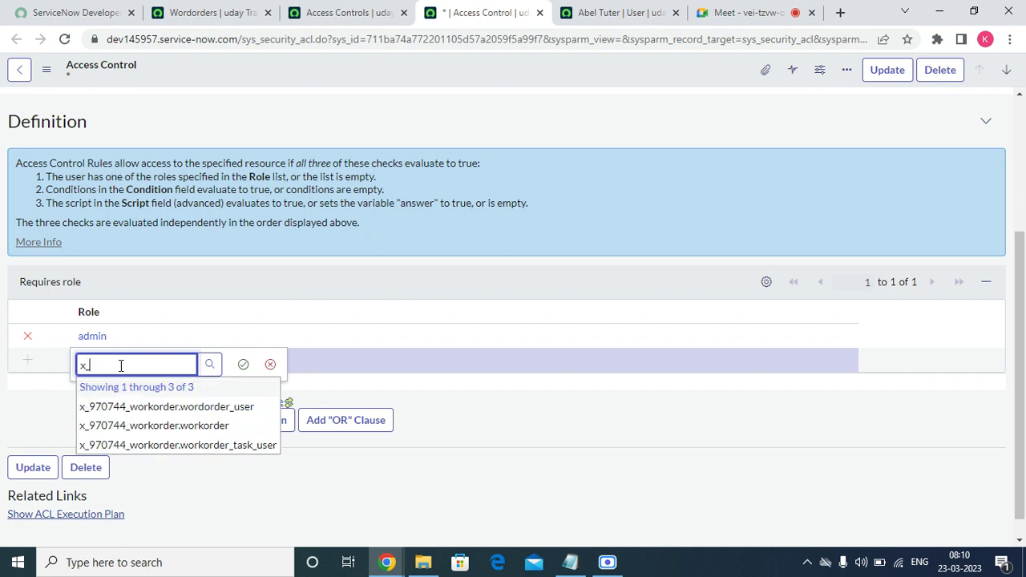
{"action": "left_click", "coordinate": [245, 408]}
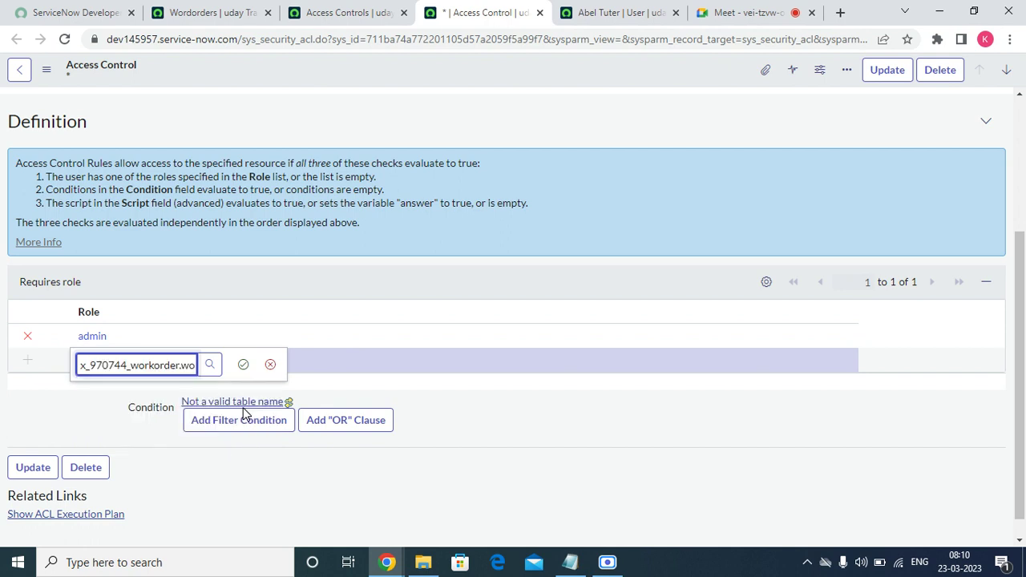
{"action": "left_click", "coordinate": [243, 365]}
- Check the * create access control's fields and role list, and save the record
{"action": "scroll", "coordinate": [690, 336], "scroll_direction": "up", "scroll_amount": 3}
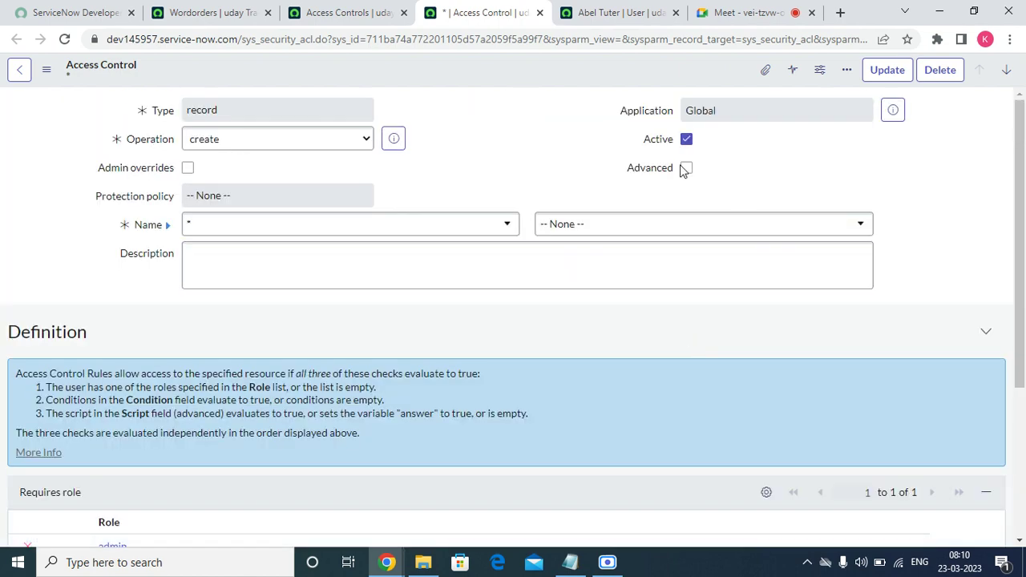
{"action": "scroll", "coordinate": [491, 275], "scroll_direction": "down", "scroll_amount": 3}
{"action": "scroll", "coordinate": [515, 303], "scroll_direction": "up", "scroll_amount": 3}
{"action": "right_click", "coordinate": [587, 70]}
{"action": "left_click", "coordinate": [611, 72]}
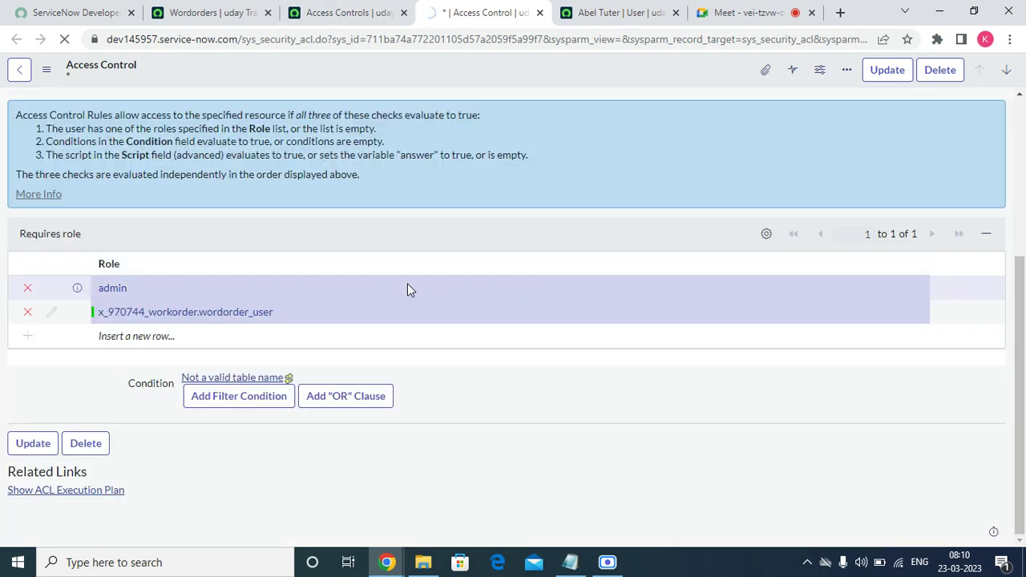
- Remove the x_970744_workorder.wordorder_user role from the * create access control and close its browser tab
{"action": "left_click", "coordinate": [26, 313]}
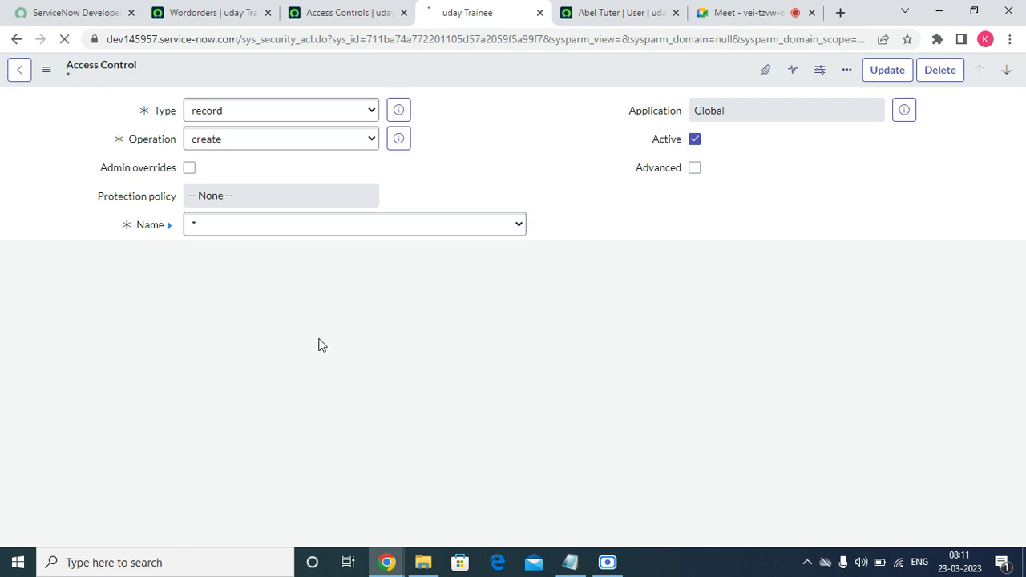
{"action": "left_click", "coordinate": [539, 12]}
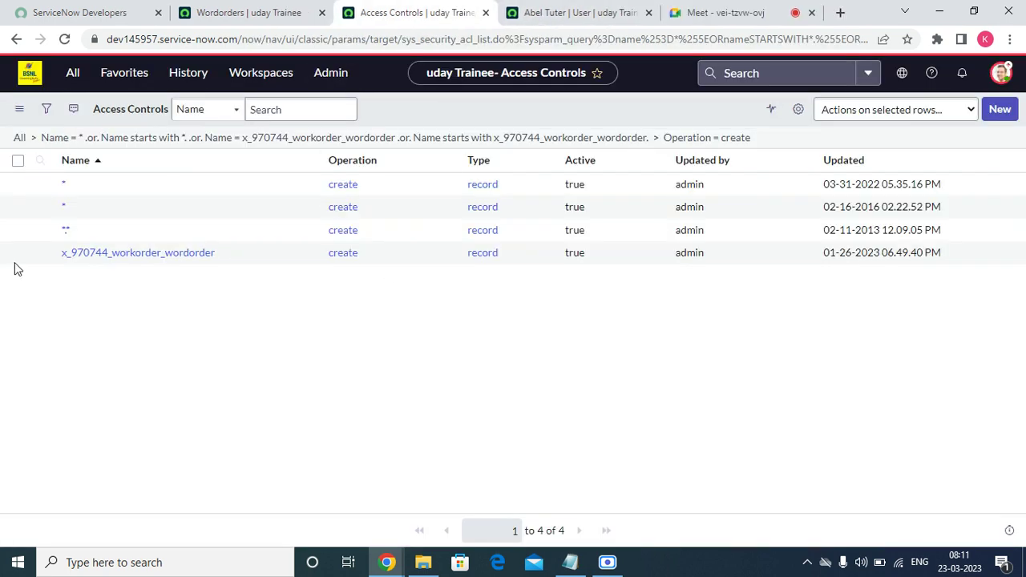
- Open the x_970744_workorder_wordorder create access control in a new browser tab and review its required role
{"action": "right_click", "coordinate": [43, 255]}
{"action": "left_click", "coordinate": [74, 264]}
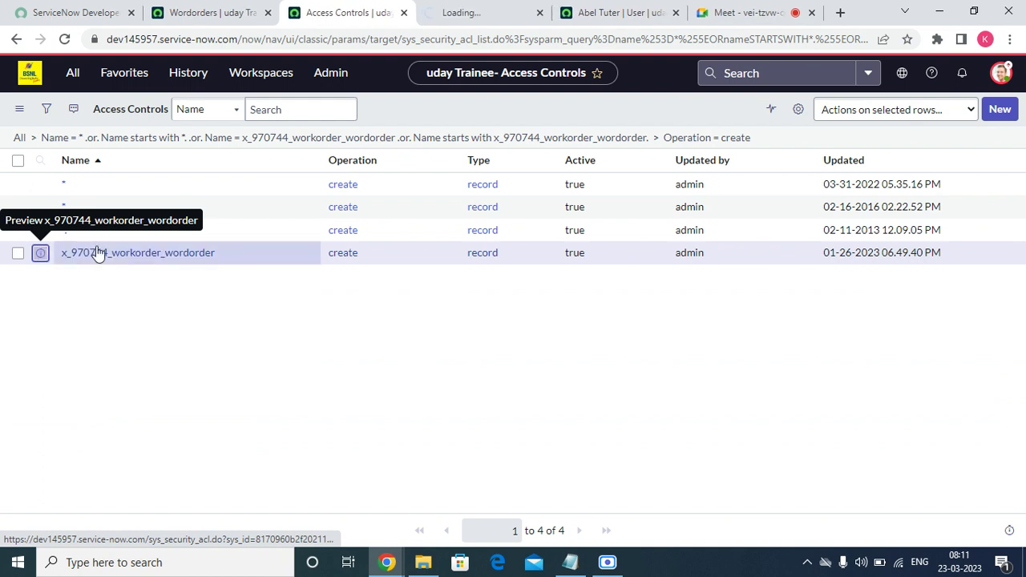
{"action": "left_click", "coordinate": [492, 7]}
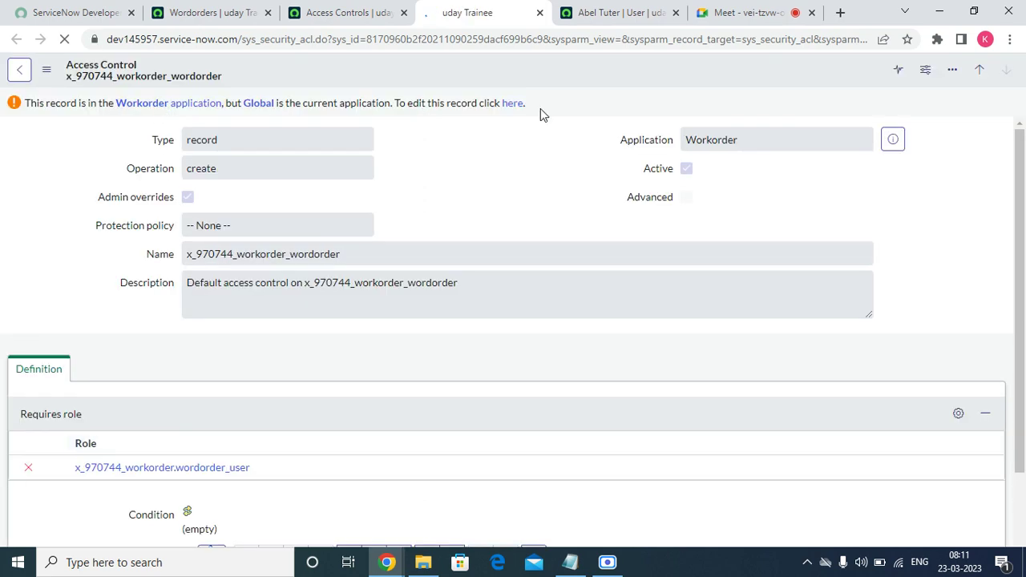
- Set the application scope to Workorder from the Wordorders tab, filtering the scope list by "work"
{"action": "left_click", "coordinate": [321, 12]}
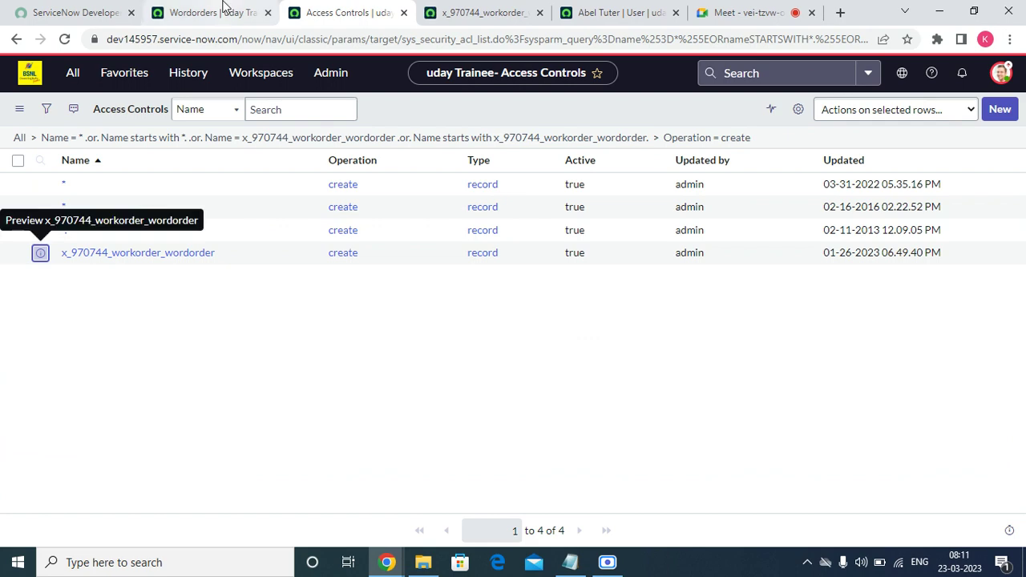
{"action": "left_click", "coordinate": [223, 7]}
{"action": "left_click", "coordinate": [902, 73]}
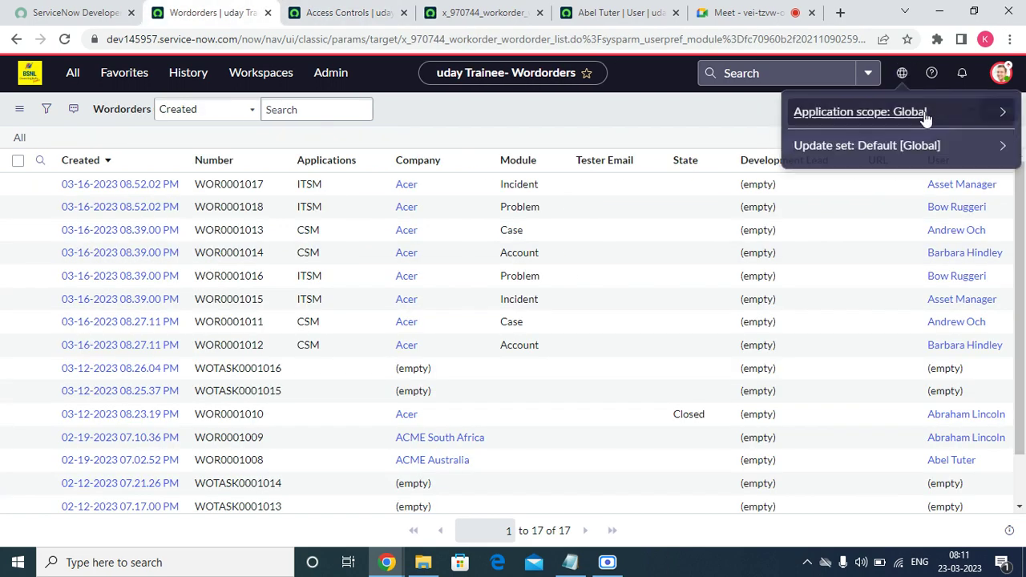
{"action": "left_click", "coordinate": [991, 115]}
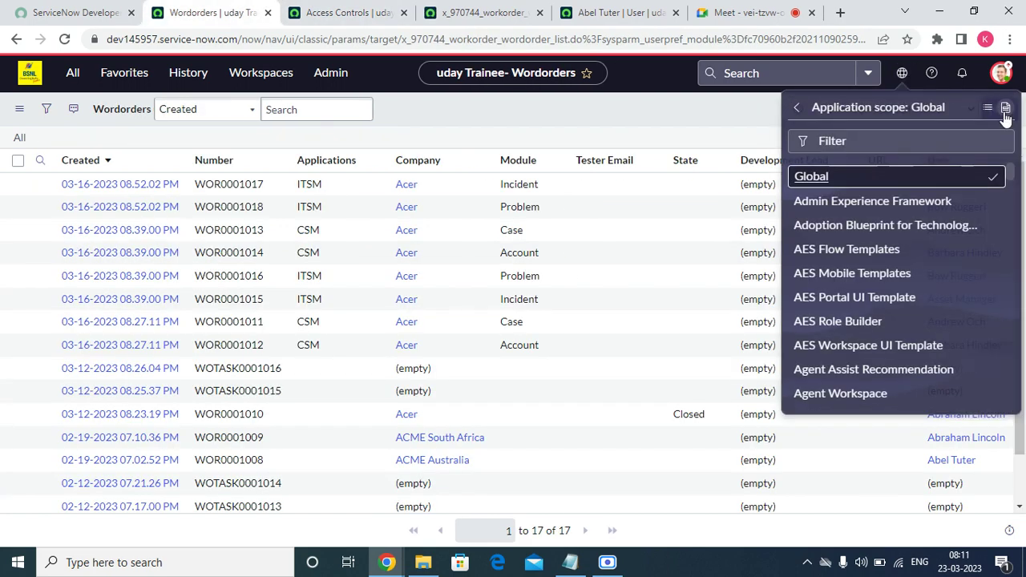
{"action": "left_click", "coordinate": [853, 146]}
{"action": "type", "text": "wo"}
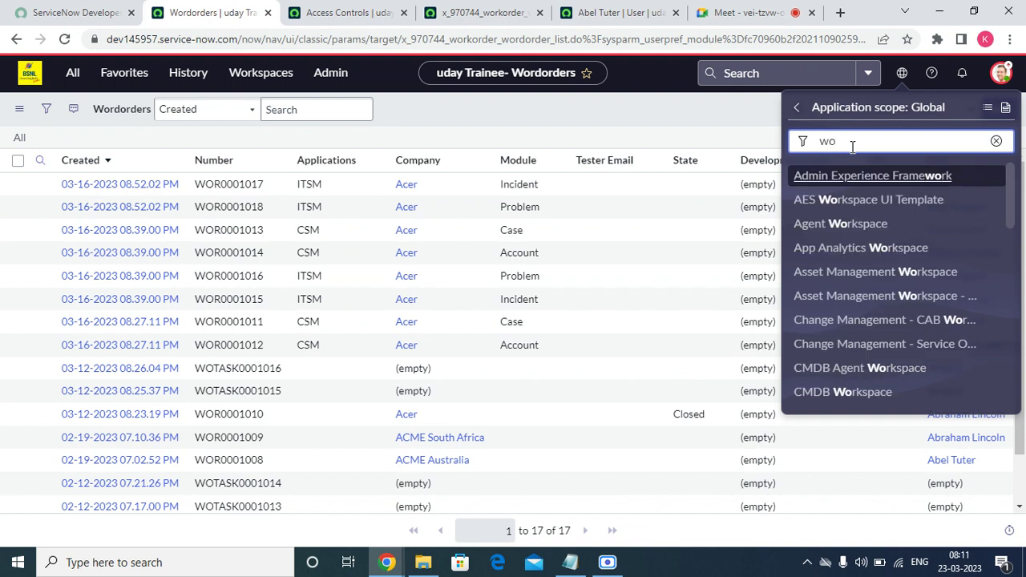
{"action": "type", "text": "rk o"}
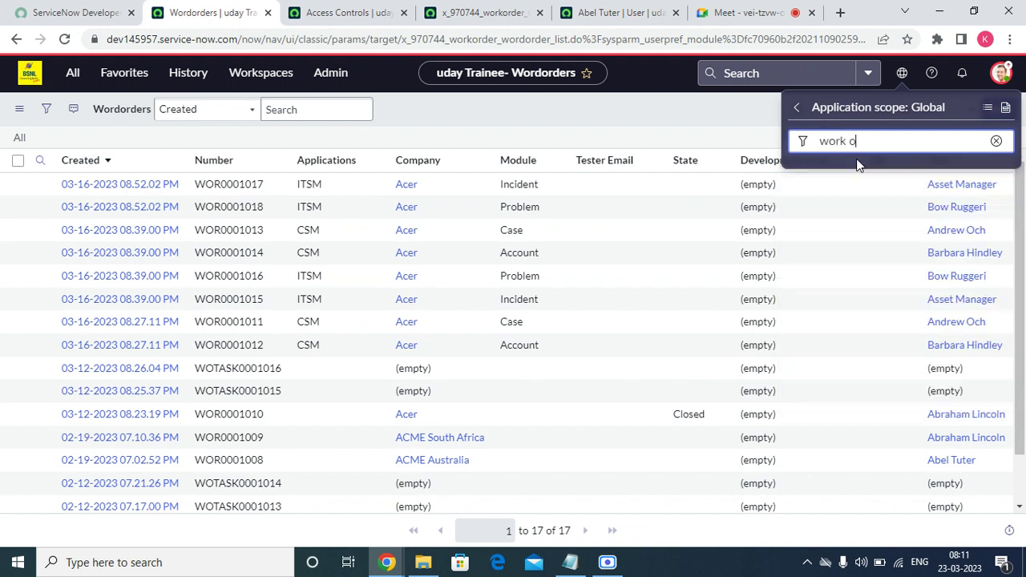
{"action": "key", "text": "BackSpace"}
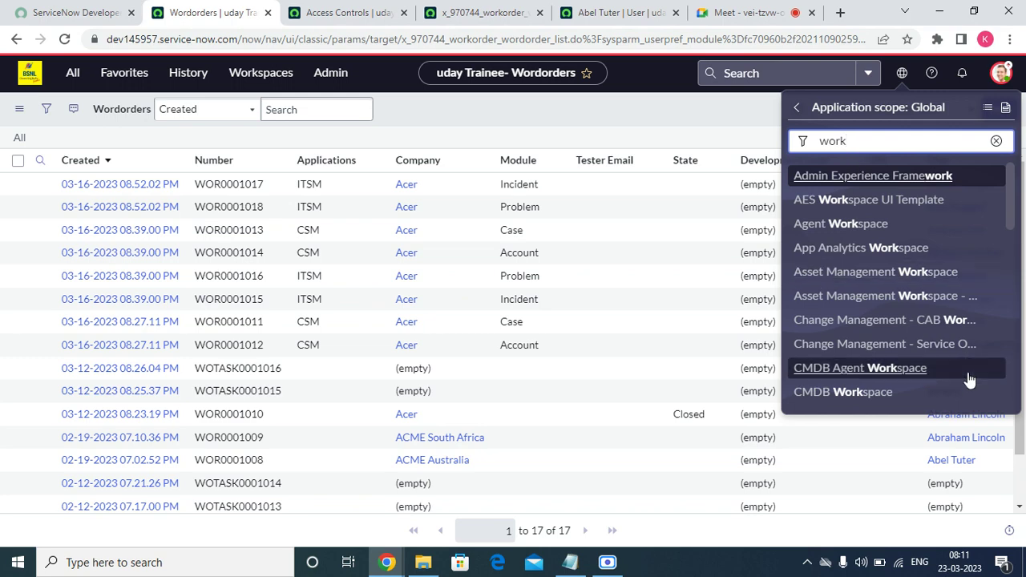
{"action": "left_click_drag", "start_coordinate": [1009, 201], "coordinate": [1016, 396]}
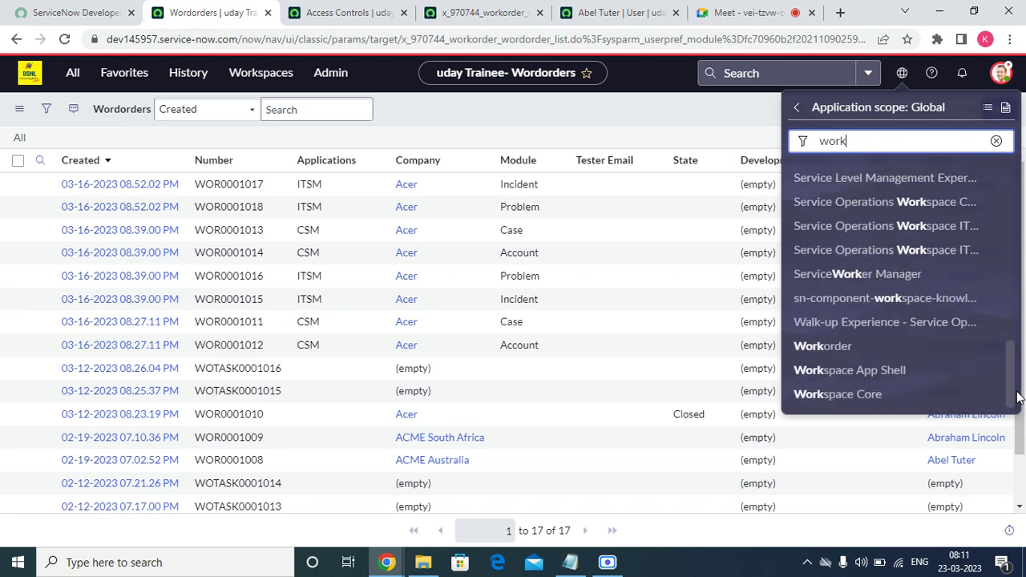
{"action": "left_click", "coordinate": [837, 348]}
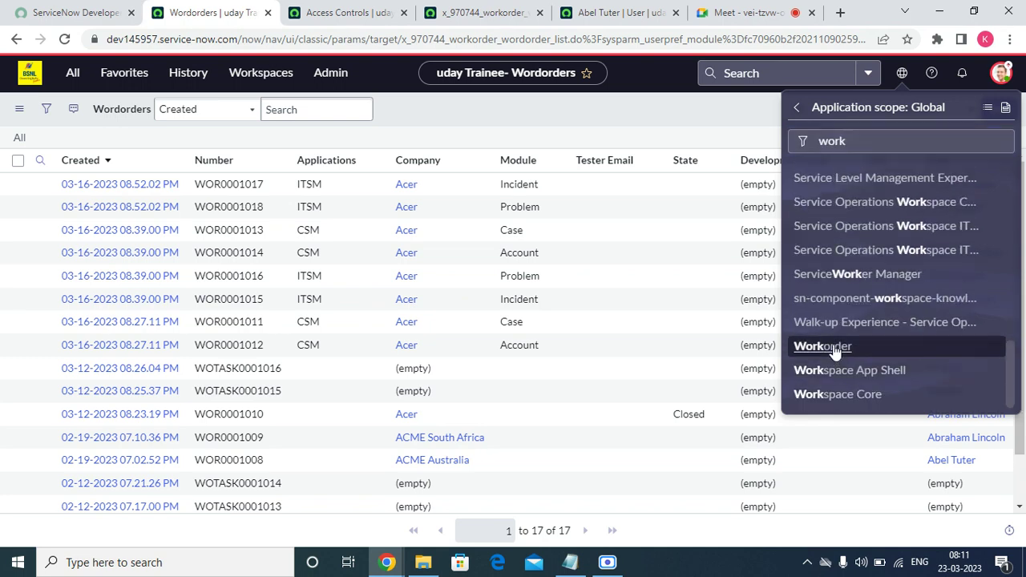
- Reload the x_970744_workorder_wordorder access control, reselect the Workorder scope in the Wordorders tab, and return to the record
{"action": "left_click", "coordinate": [481, 12]}
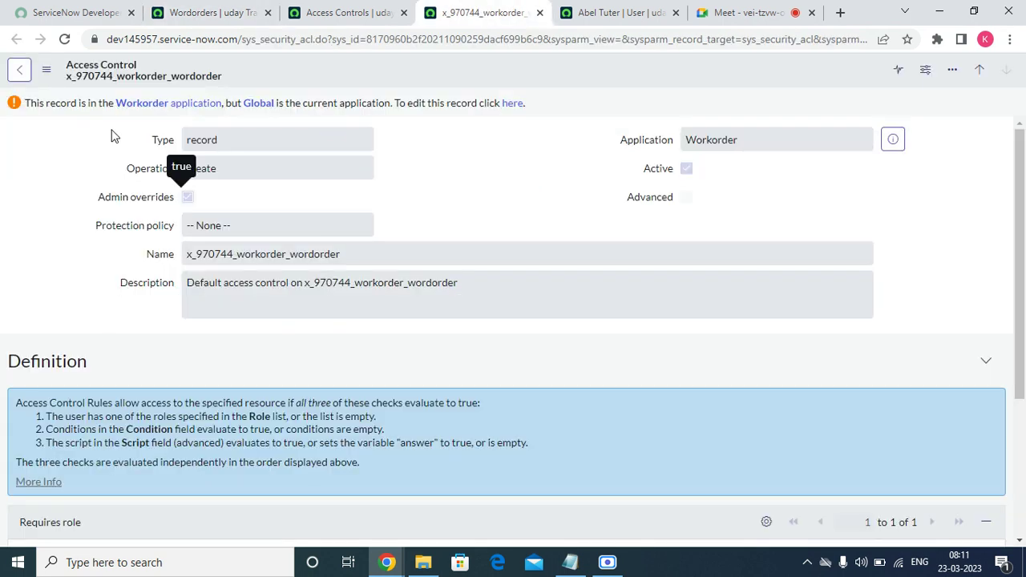
{"action": "left_click", "coordinate": [64, 40]}
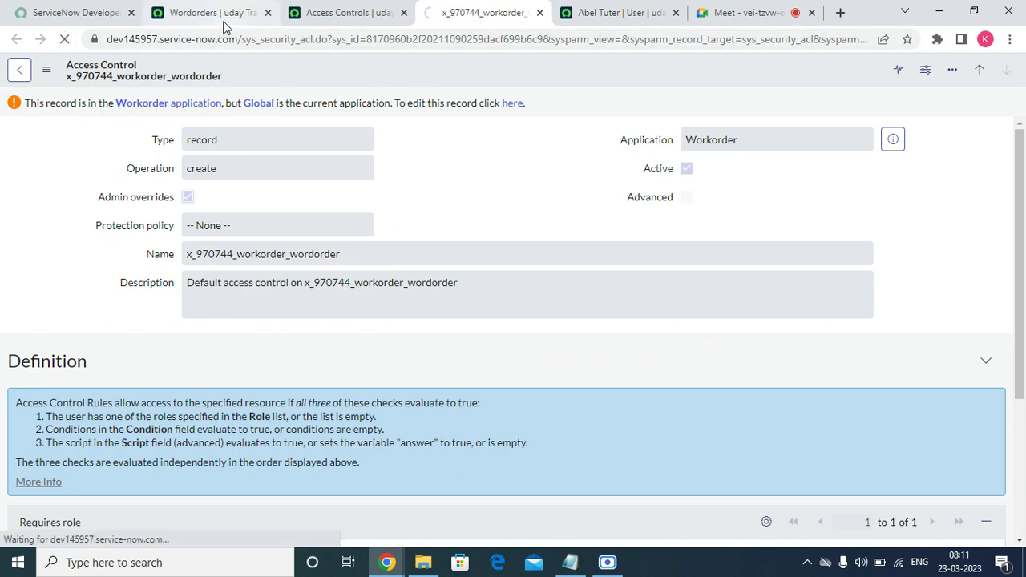
{"action": "left_click", "coordinate": [229, 13]}
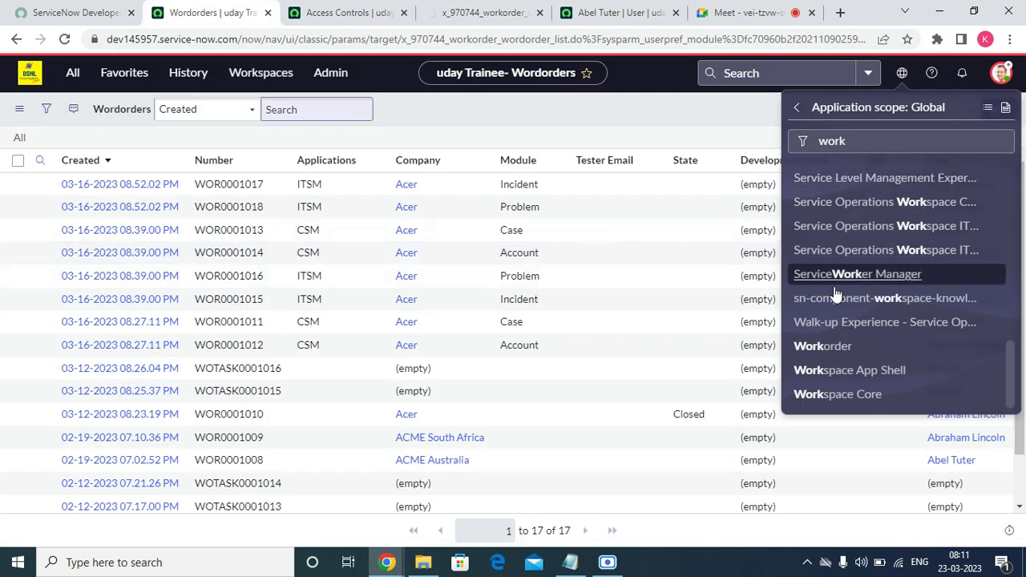
{"action": "left_click", "coordinate": [830, 349]}
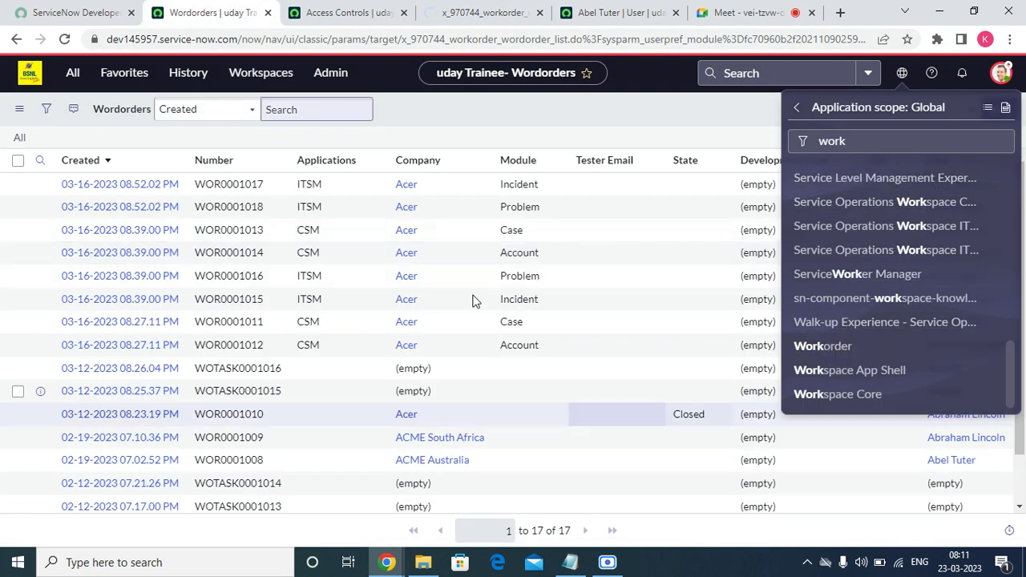
{"action": "left_click", "coordinate": [491, 12]}
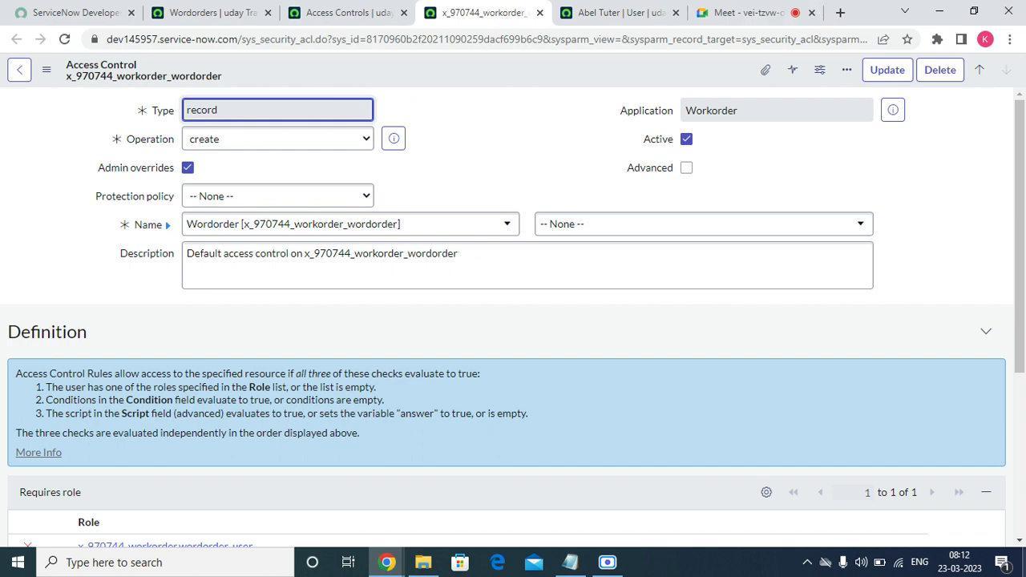
- Replace the x_970744_workorder.wordorder_user role with itil in the required roles of the x_970744_workorder_wordorder create access control
{"action": "scroll", "coordinate": [1020, 188], "scroll_direction": "down", "scroll_amount": 3}
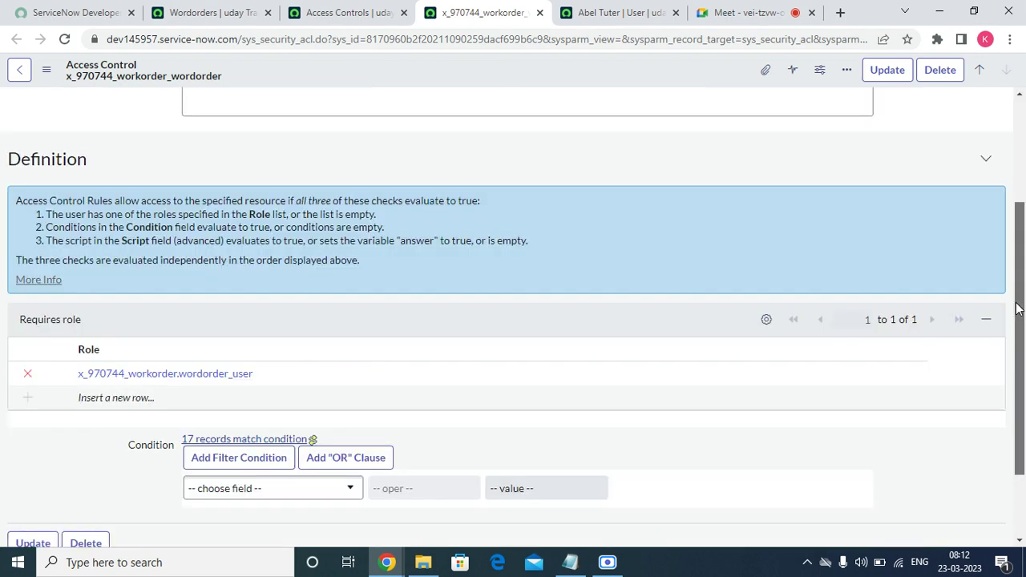
{"action": "left_click", "coordinate": [100, 298]}
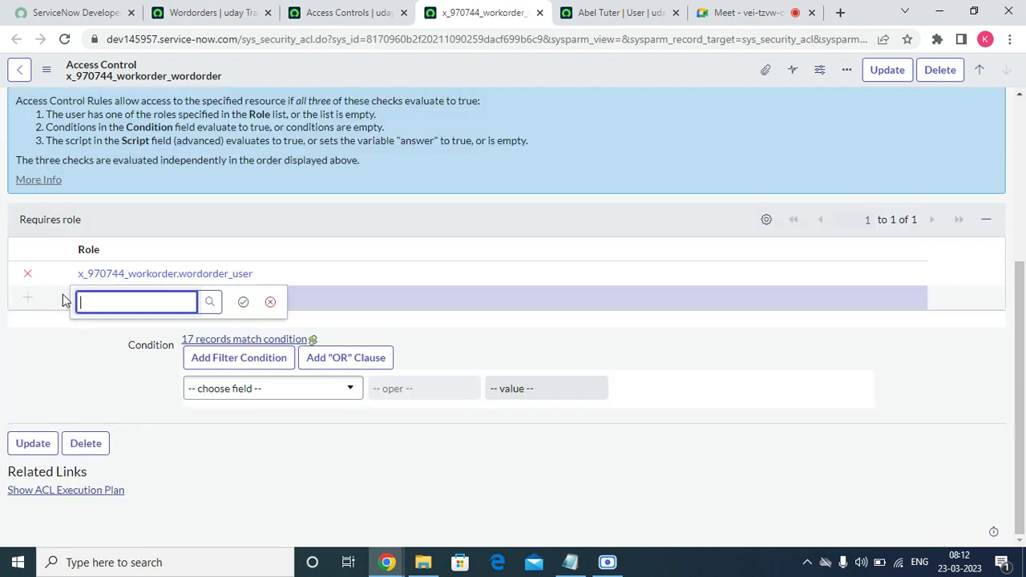
{"action": "left_click", "coordinate": [28, 274]}
{"action": "left_click", "coordinate": [80, 300]}
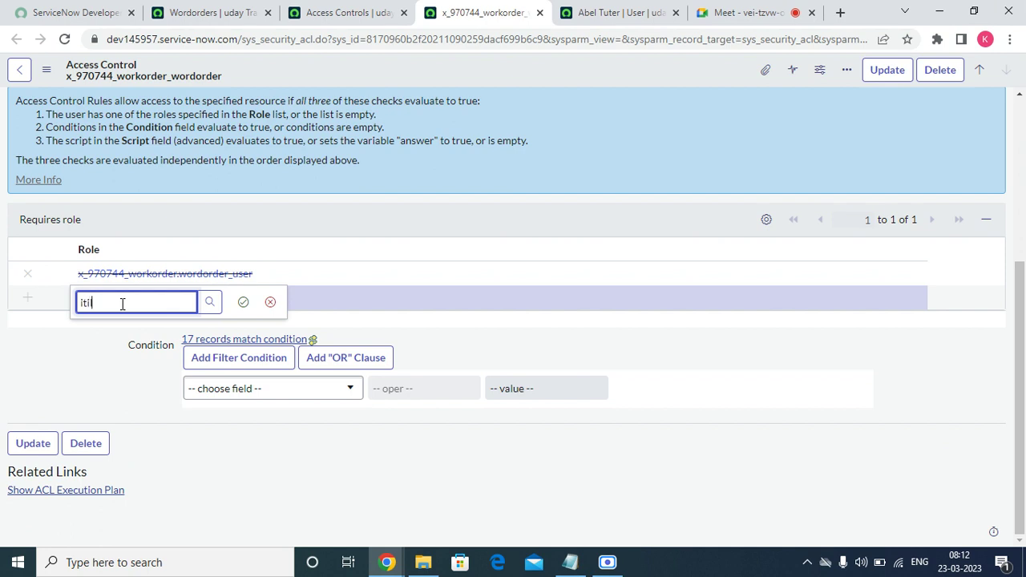
{"action": "type", "text": "itil"}
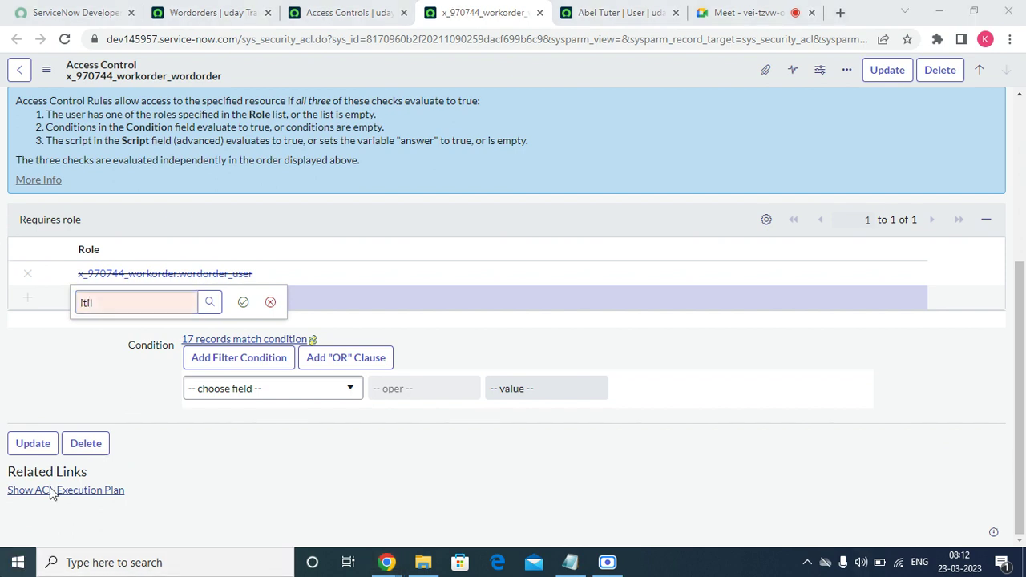
{"action": "left_click", "coordinate": [136, 342]}
{"action": "left_click", "coordinate": [130, 297]}
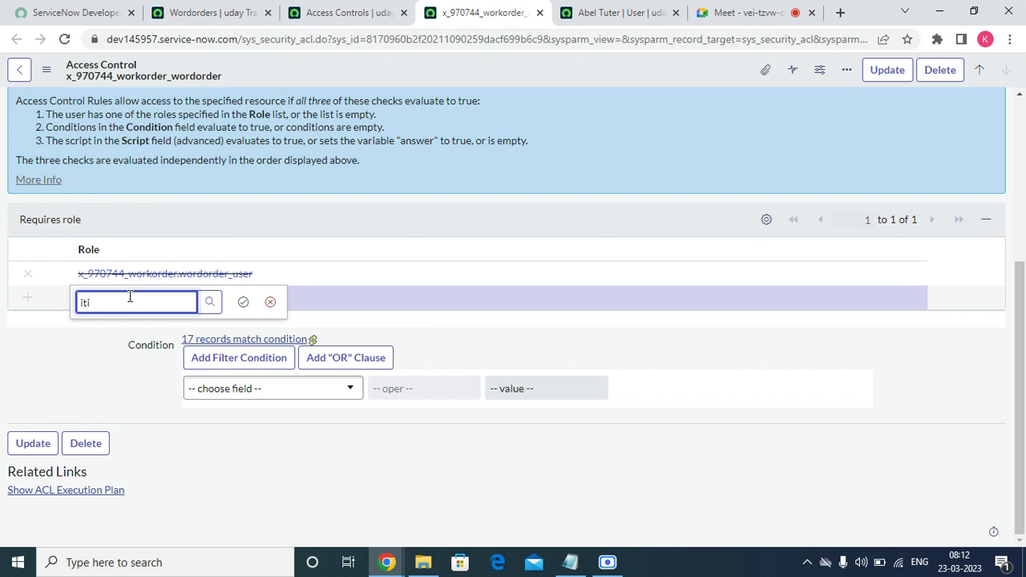
{"action": "type", "text": "iti"}
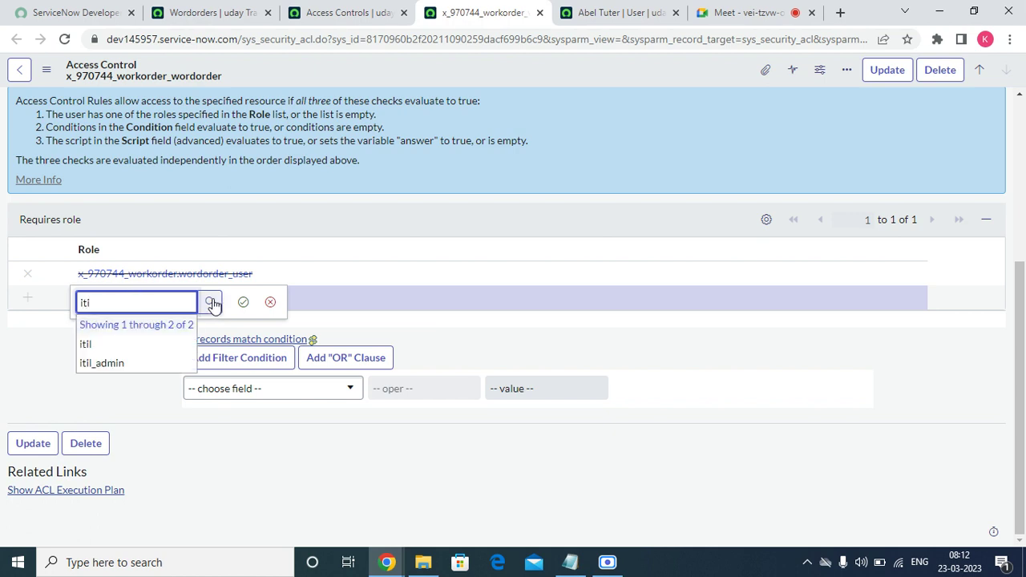
{"action": "left_click", "coordinate": [152, 345]}
{"action": "left_click", "coordinate": [243, 301]}
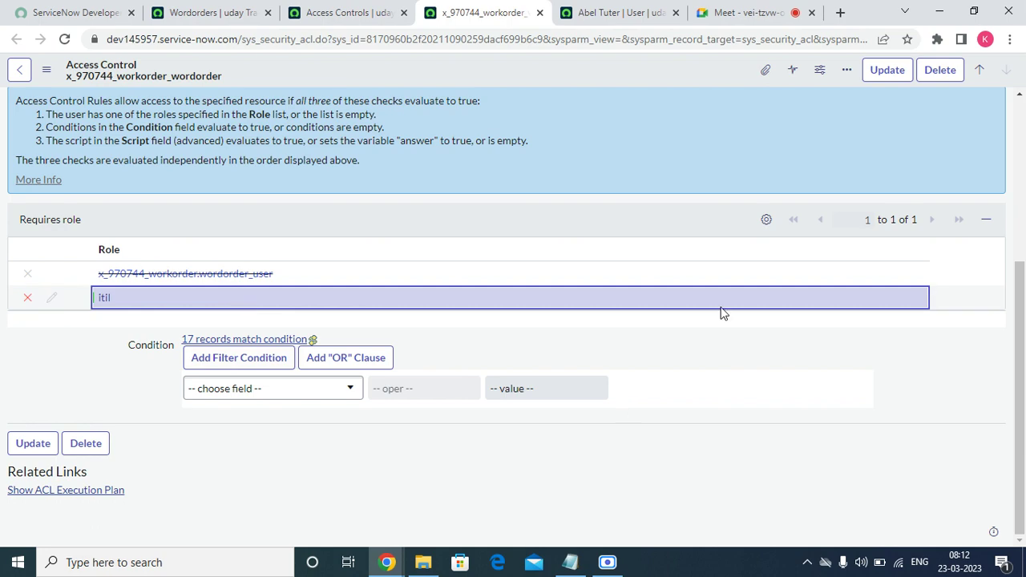
- Save the access control without leaving the record and check its required role
{"action": "scroll", "coordinate": [724, 312], "scroll_direction": "up", "scroll_amount": 3}
{"action": "right_click", "coordinate": [530, 59]}
{"action": "left_click", "coordinate": [563, 69]}
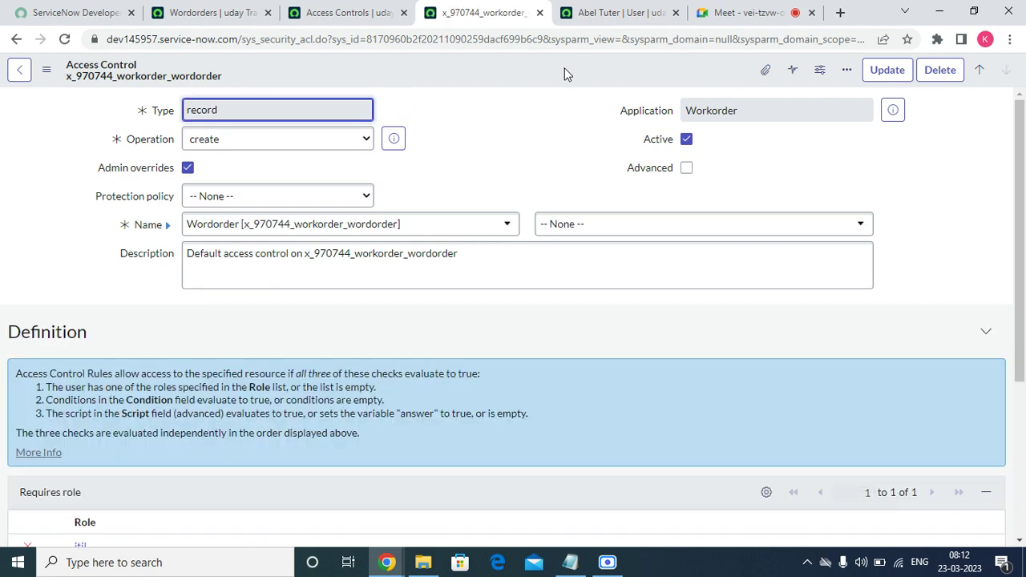
{"action": "scroll", "coordinate": [482, 262], "scroll_direction": "down", "scroll_amount": 4}
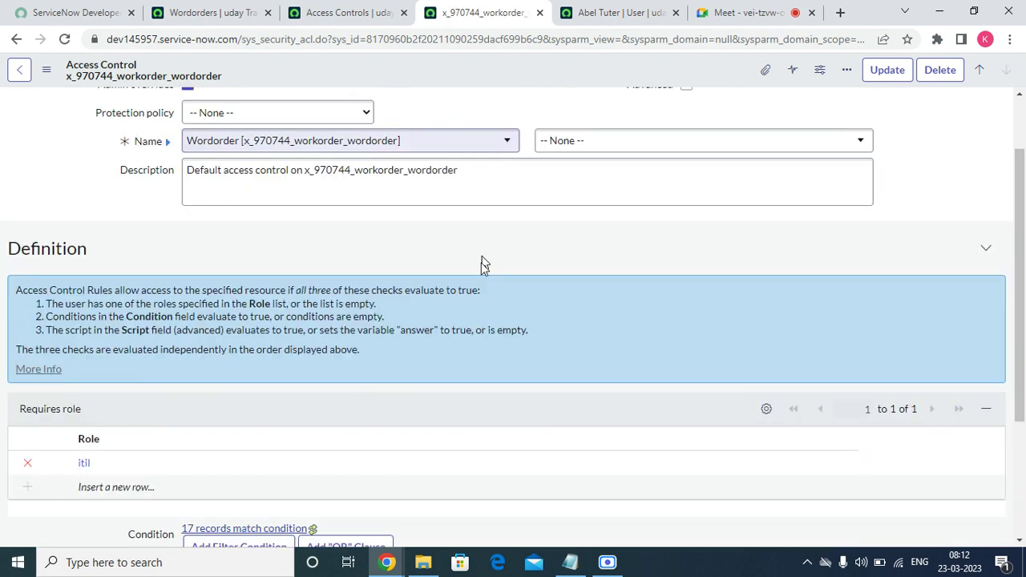
{"action": "scroll", "coordinate": [505, 329], "scroll_direction": "up", "scroll_amount": 5}
- Return to the Wordorders tab and impersonate the first user among the recent impersonations
{"action": "left_click", "coordinate": [345, 15]}
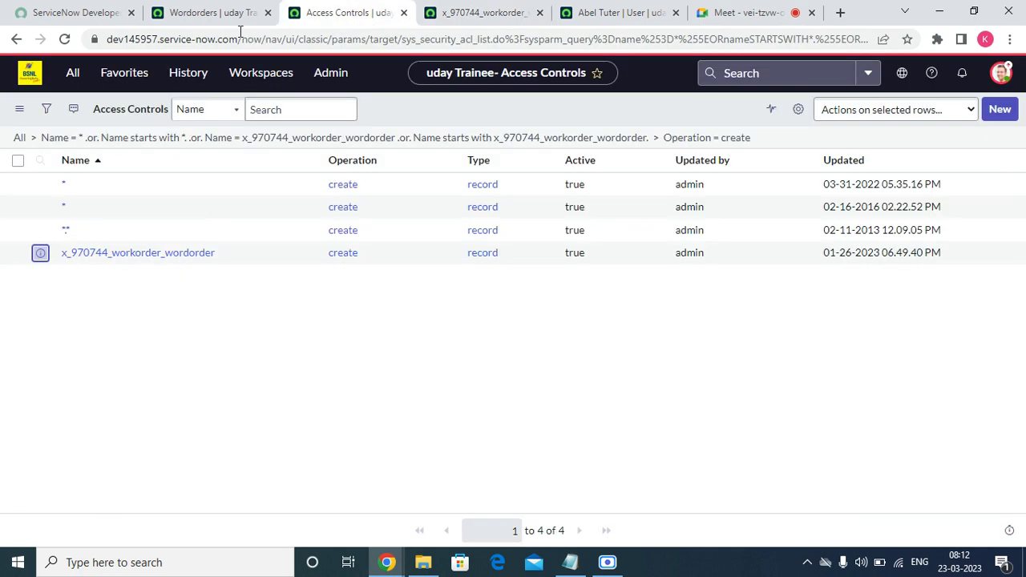
{"action": "left_click", "coordinate": [214, 13]}
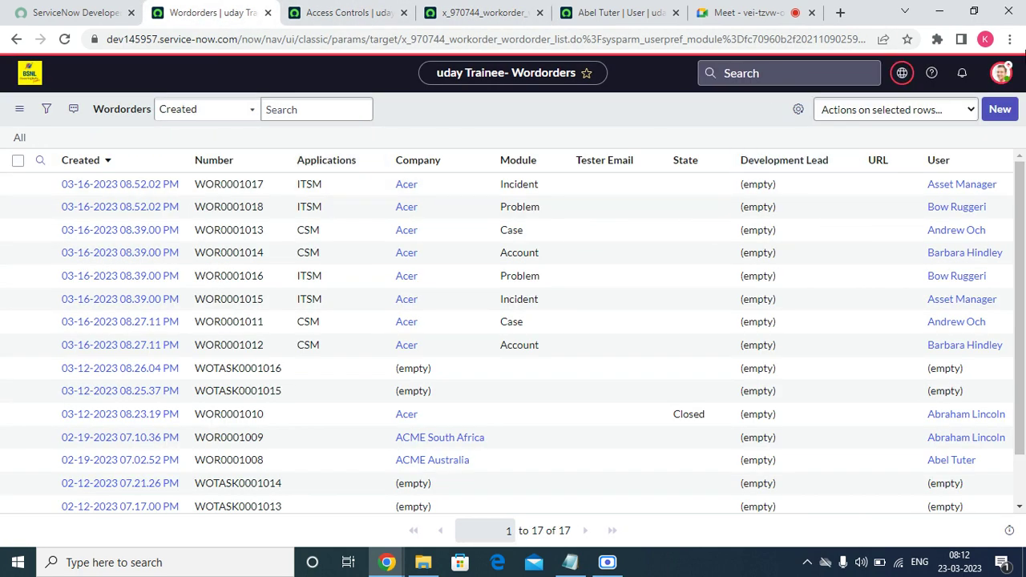
{"action": "left_click", "coordinate": [1004, 74]}
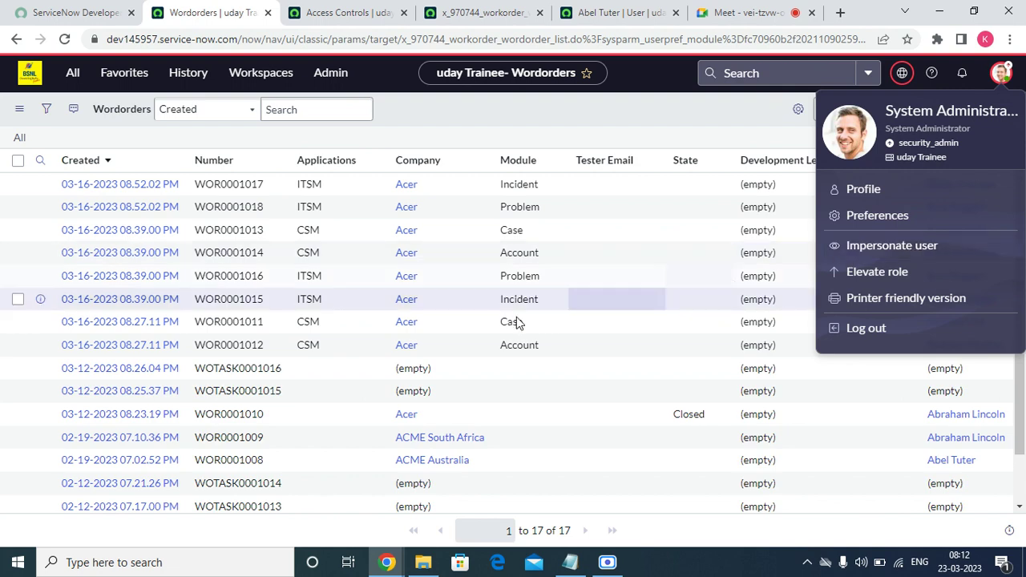
{"action": "left_click", "coordinate": [864, 245]}
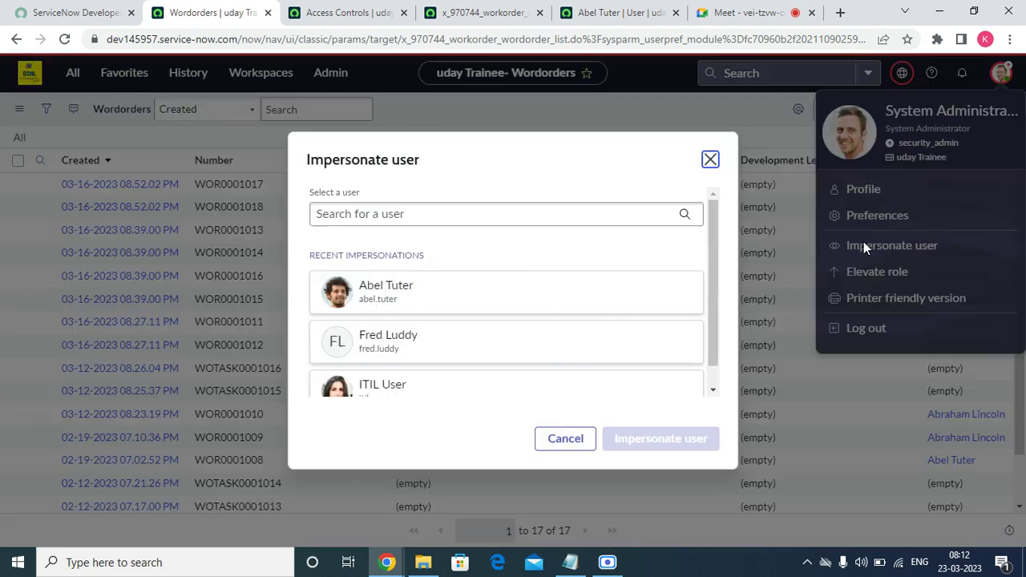
{"action": "left_click", "coordinate": [527, 297]}
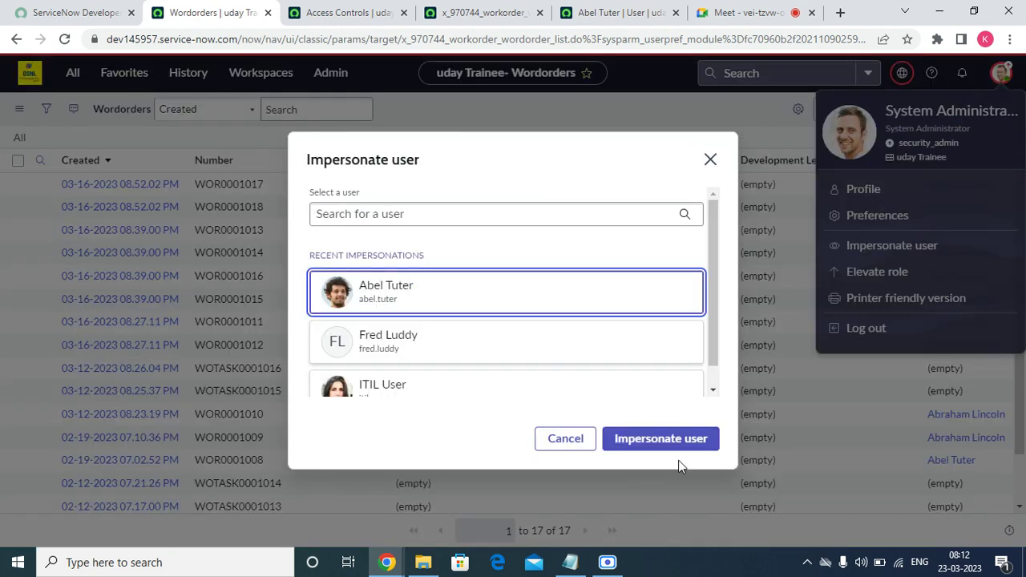
{"action": "left_click", "coordinate": [686, 433]}
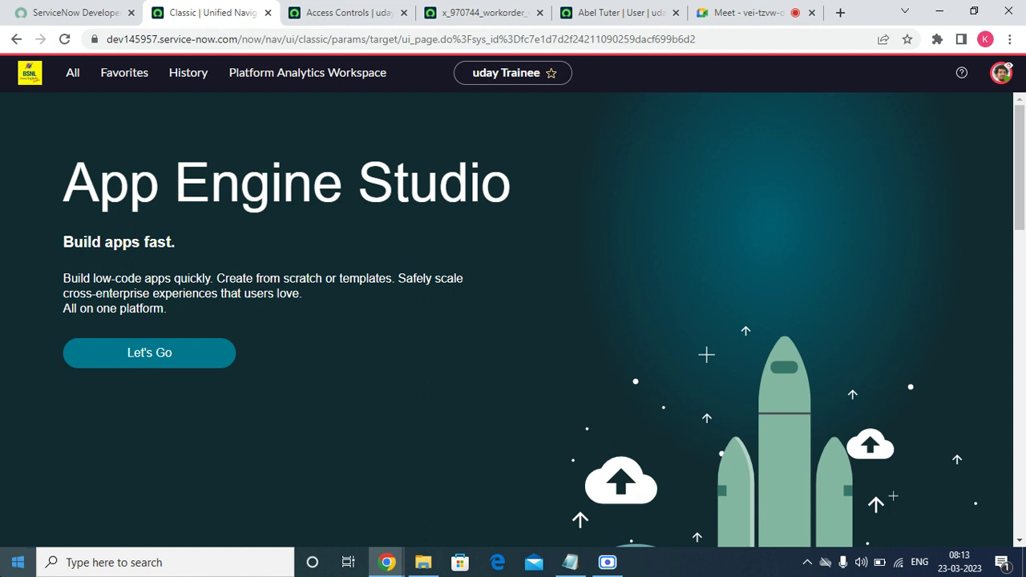
- Collapse the Self-Service modules and open the work orders list of the Work order application as the impersonated user
{"action": "left_click", "coordinate": [126, 73]}
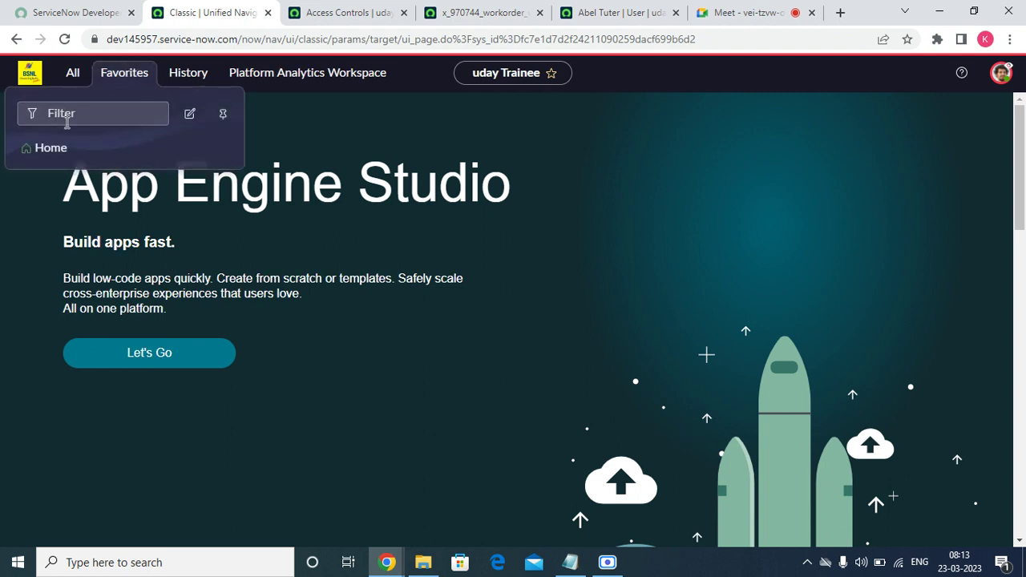
{"action": "left_click", "coordinate": [72, 73]}
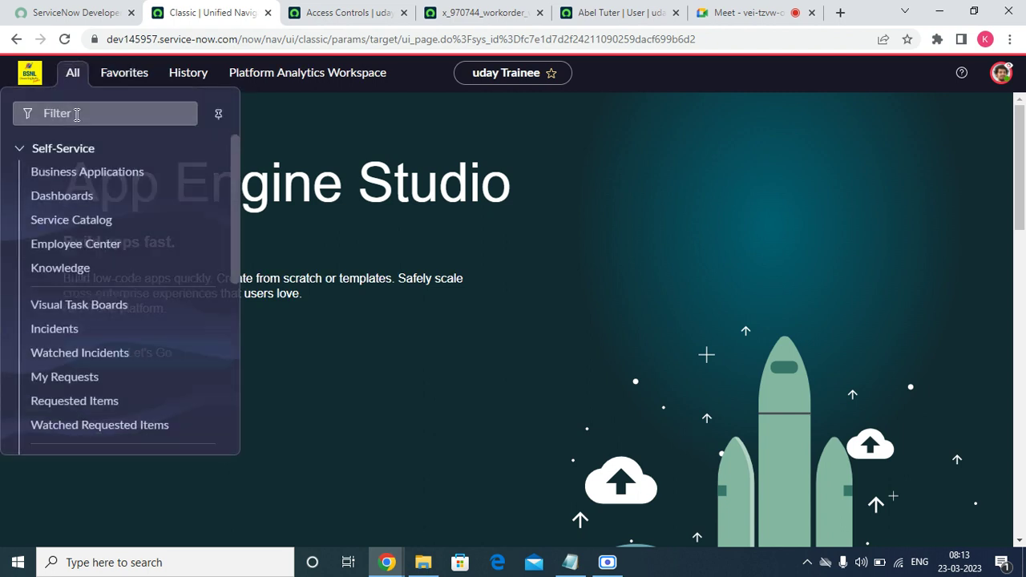
{"action": "left_click", "coordinate": [21, 152]}
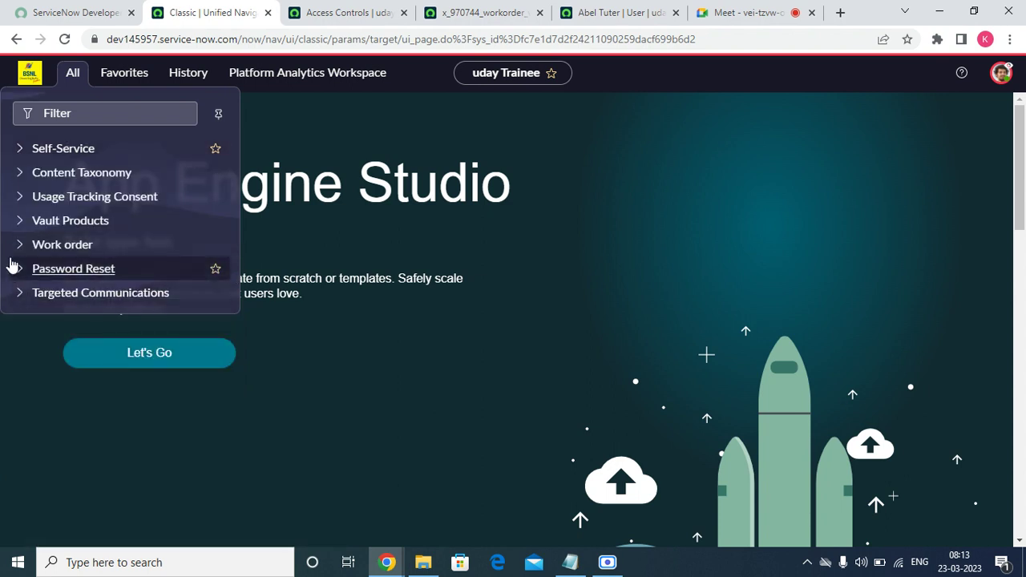
{"action": "left_click", "coordinate": [20, 245]}
{"action": "left_click", "coordinate": [24, 271]}
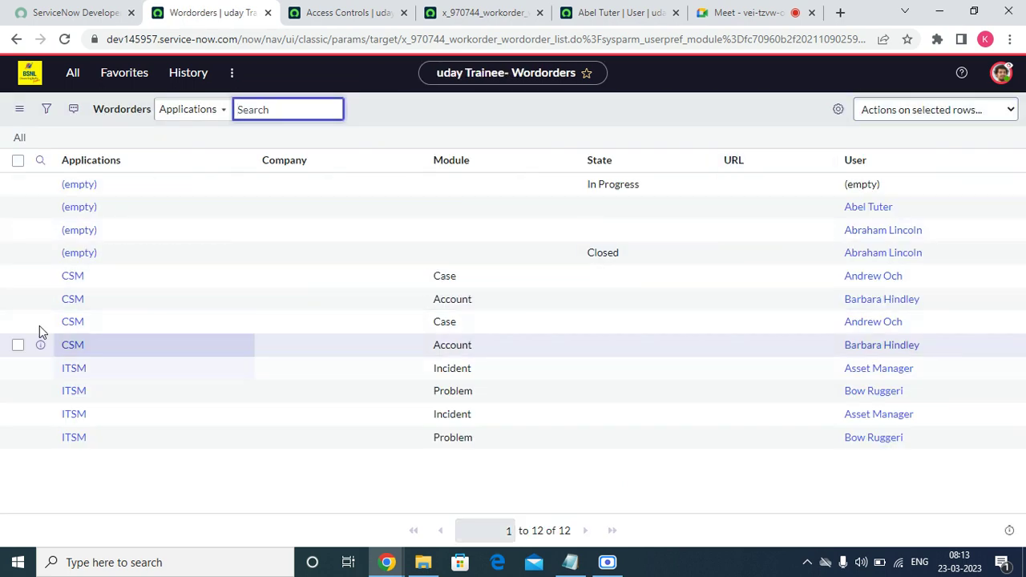
- Review a CSM Case work order as the impersonated user, return to the list, and end the impersonation
{"action": "left_click", "coordinate": [72, 276]}
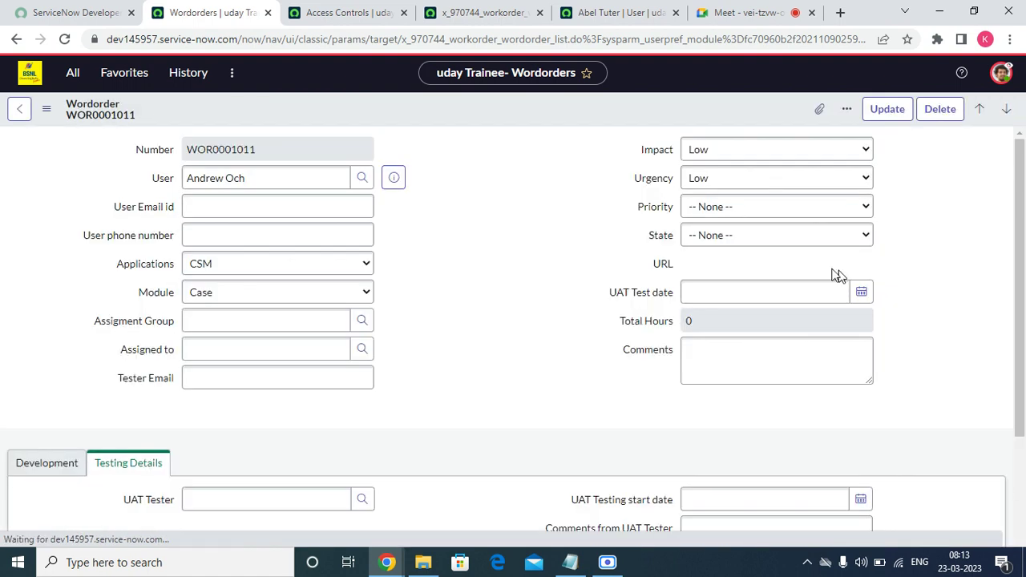
{"action": "scroll", "coordinate": [693, 358], "scroll_direction": "down", "scroll_amount": 4}
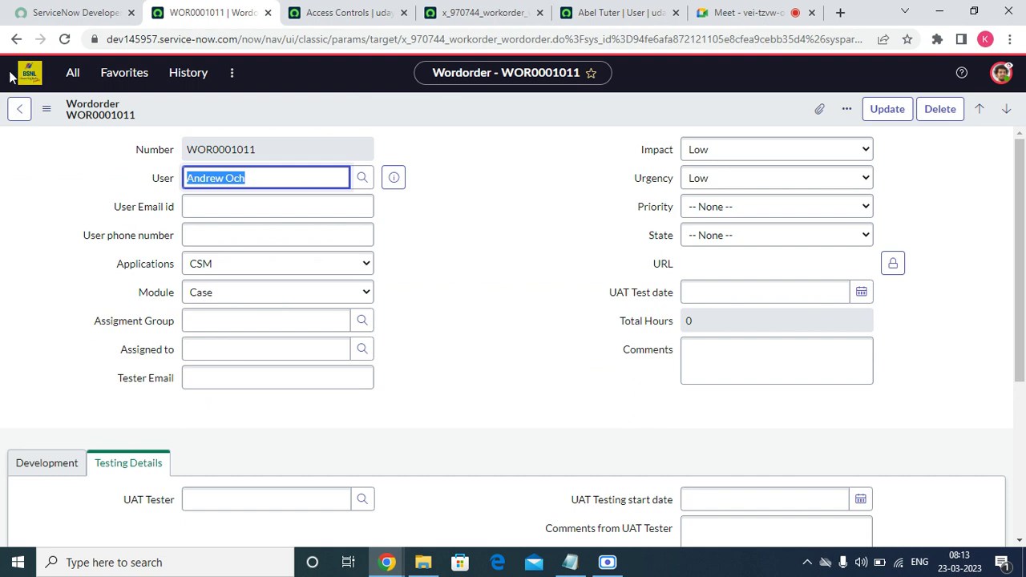
{"action": "left_click", "coordinate": [11, 39]}
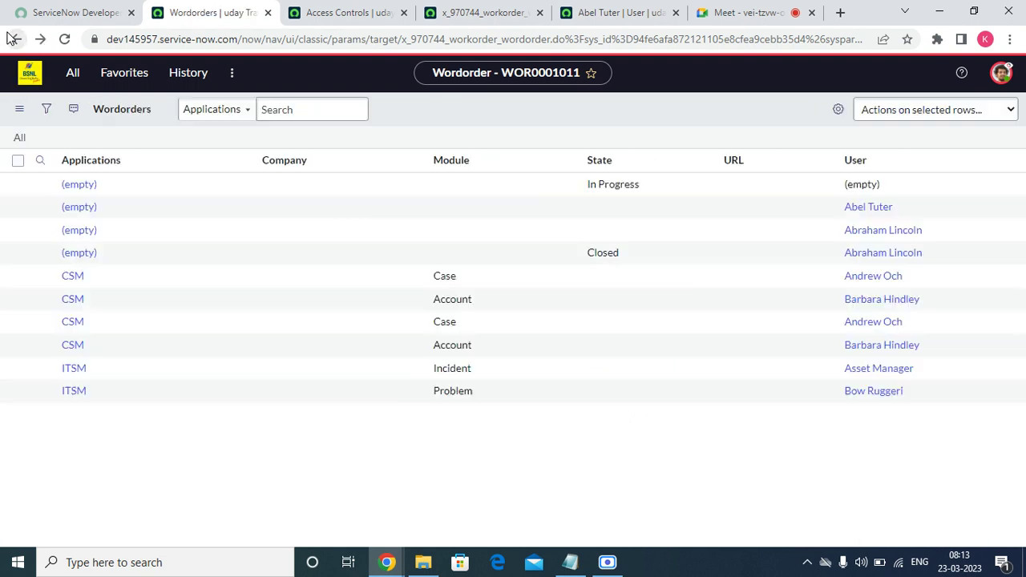
{"action": "left_click", "coordinate": [1001, 72]}
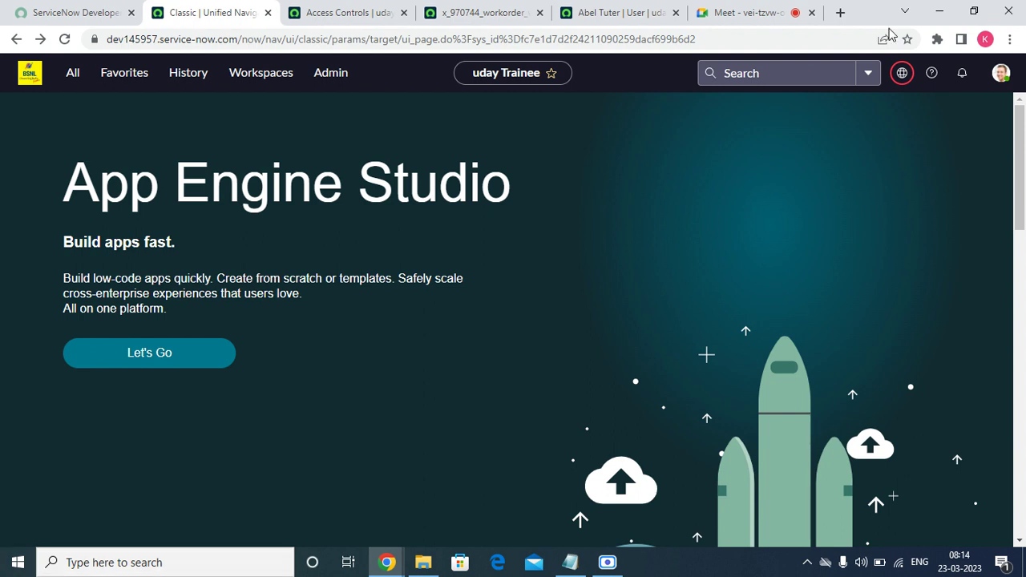
- Check the Google Meet call, ignoring the infinity mirror warning, and return to the ServiceNow home page tab
{"action": "left_click", "coordinate": [739, 10]}
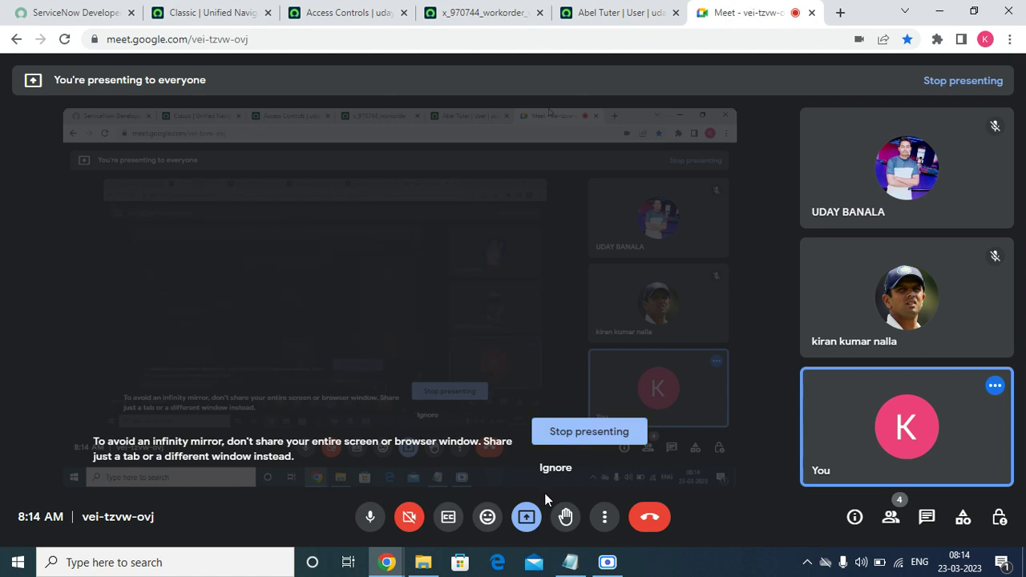
{"action": "left_click", "coordinate": [556, 467]}
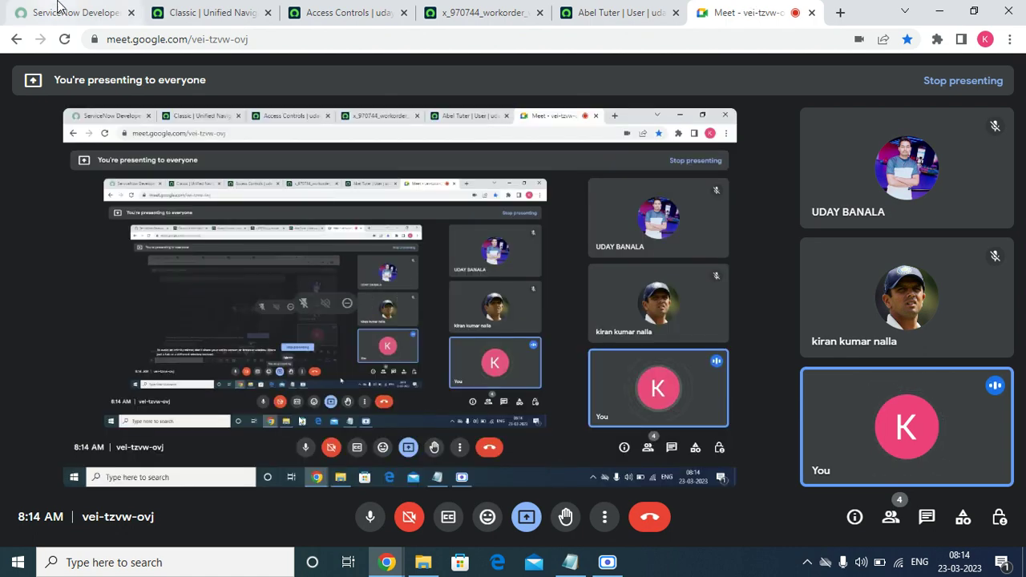
{"action": "left_click", "coordinate": [205, 12]}
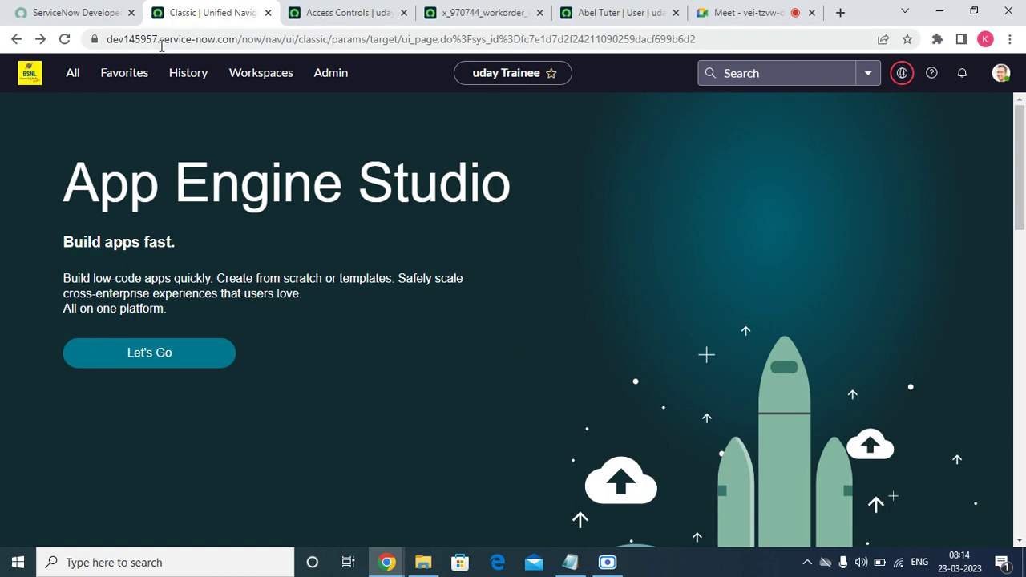
- Open the favorite Work orders list as administrator and elevate the session to the security_admin role
{"action": "left_click", "coordinate": [120, 73]}
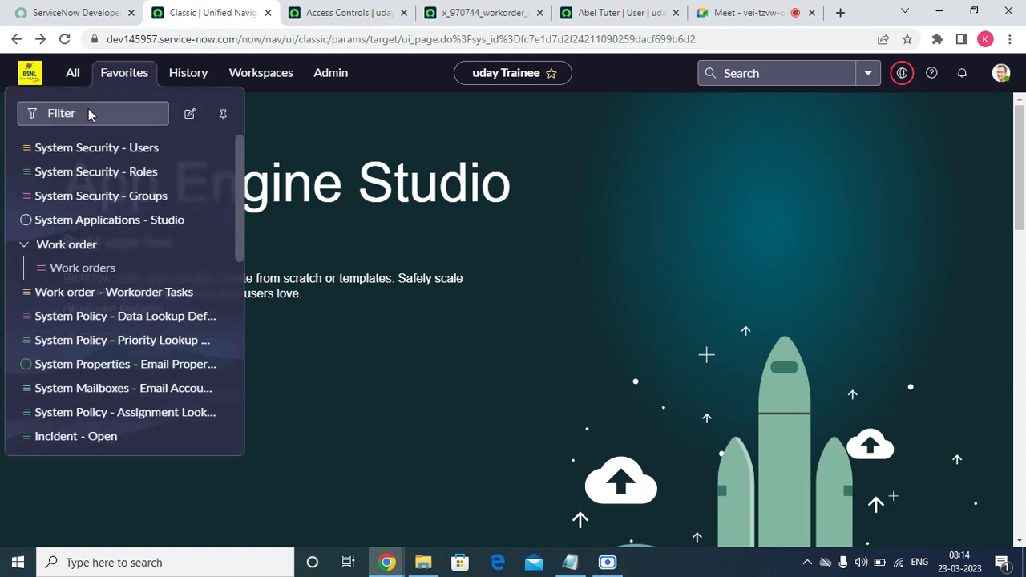
{"action": "left_click", "coordinate": [74, 268]}
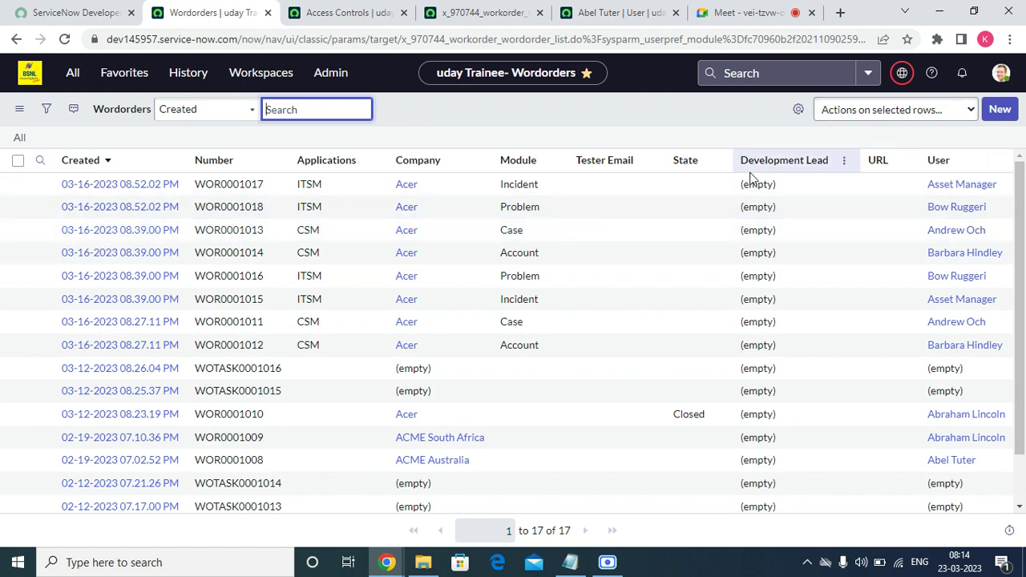
{"action": "left_click", "coordinate": [1000, 73]}
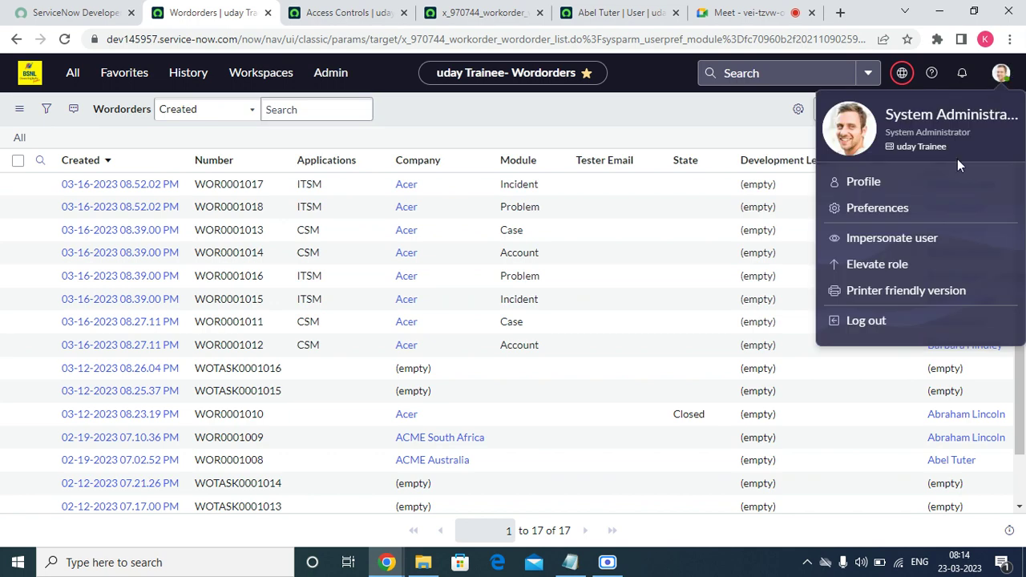
{"action": "left_click", "coordinate": [862, 265]}
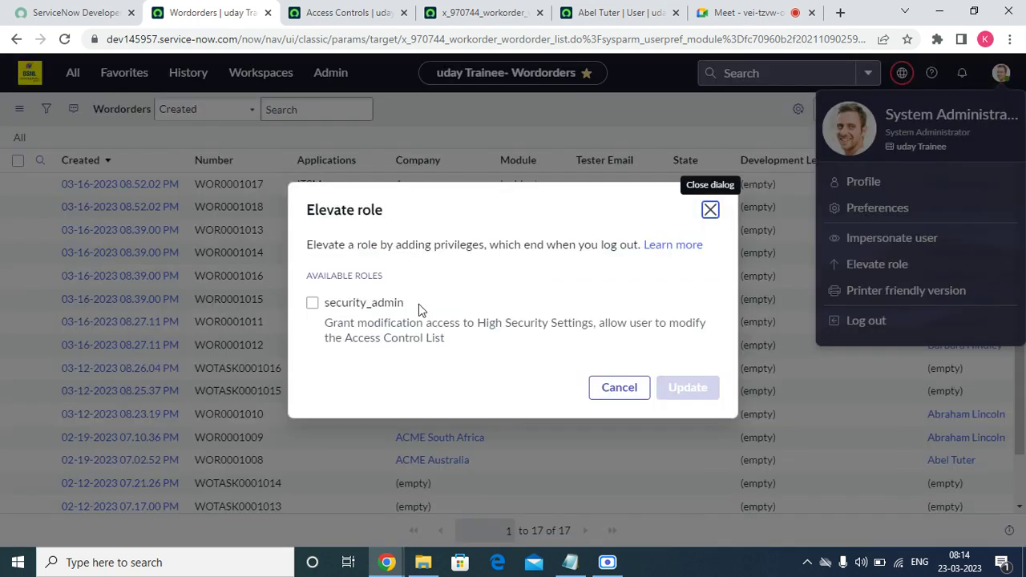
{"action": "left_click", "coordinate": [332, 303]}
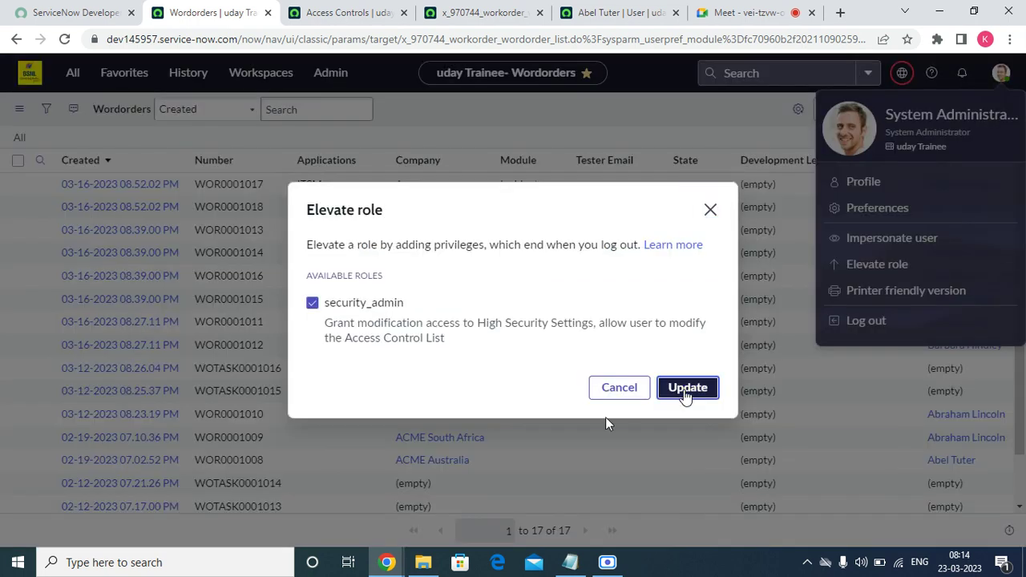
{"action": "left_click", "coordinate": [684, 390]}
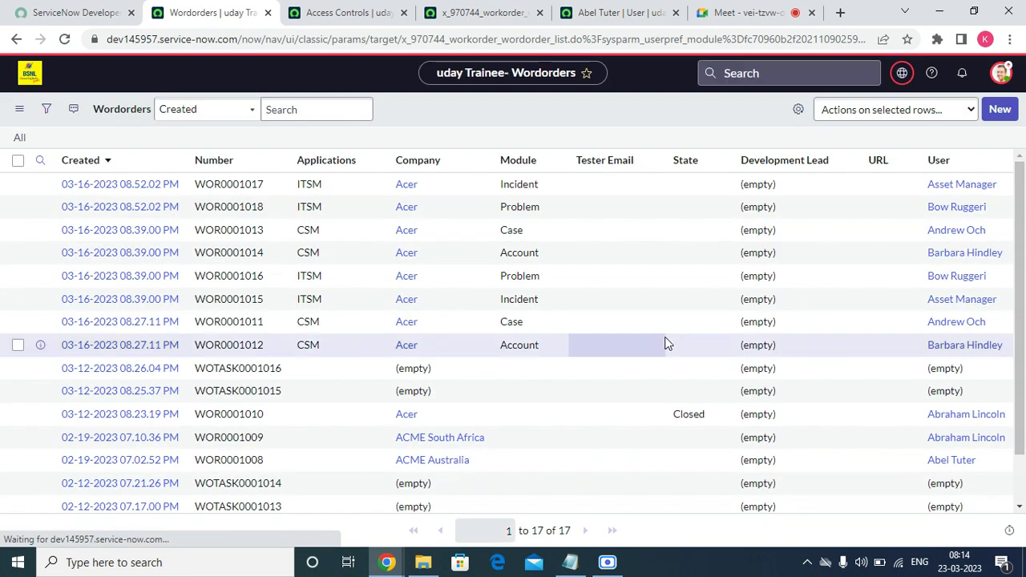
- Open the security rules configured for the Wordorders table
{"action": "right_click", "coordinate": [228, 164]}
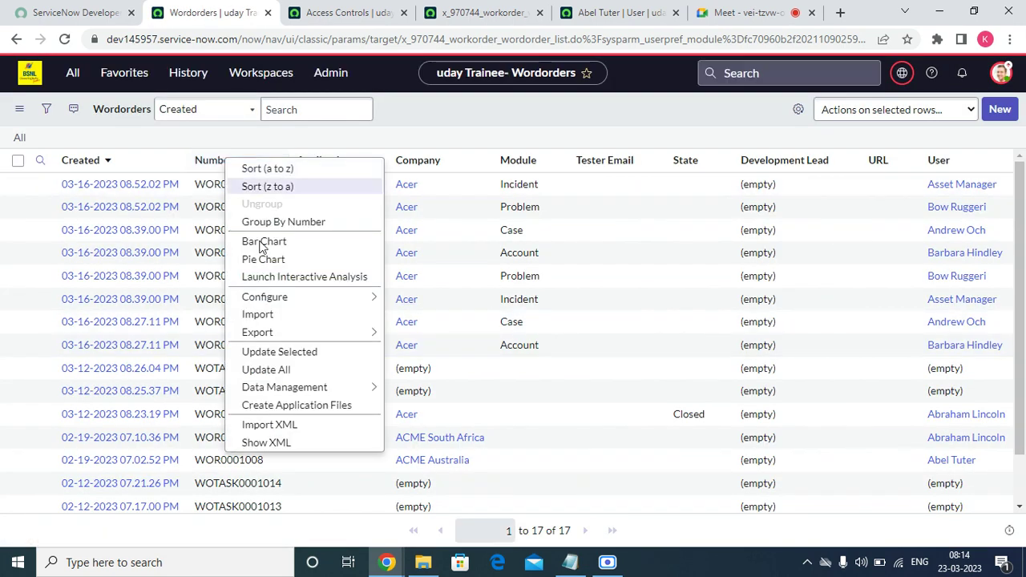
{"action": "mouse_move", "coordinate": [312, 296]}
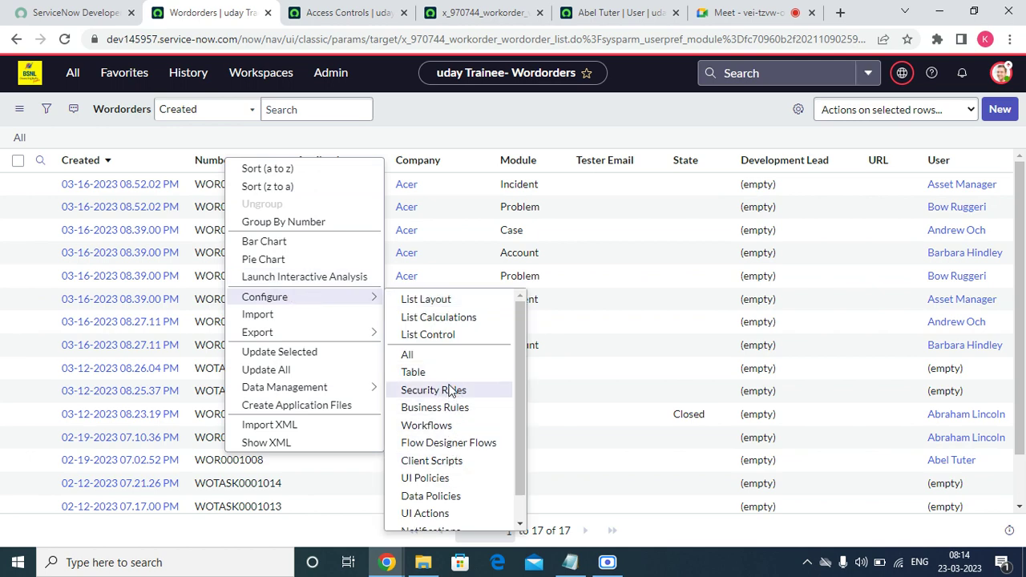
{"action": "left_click", "coordinate": [434, 391]}
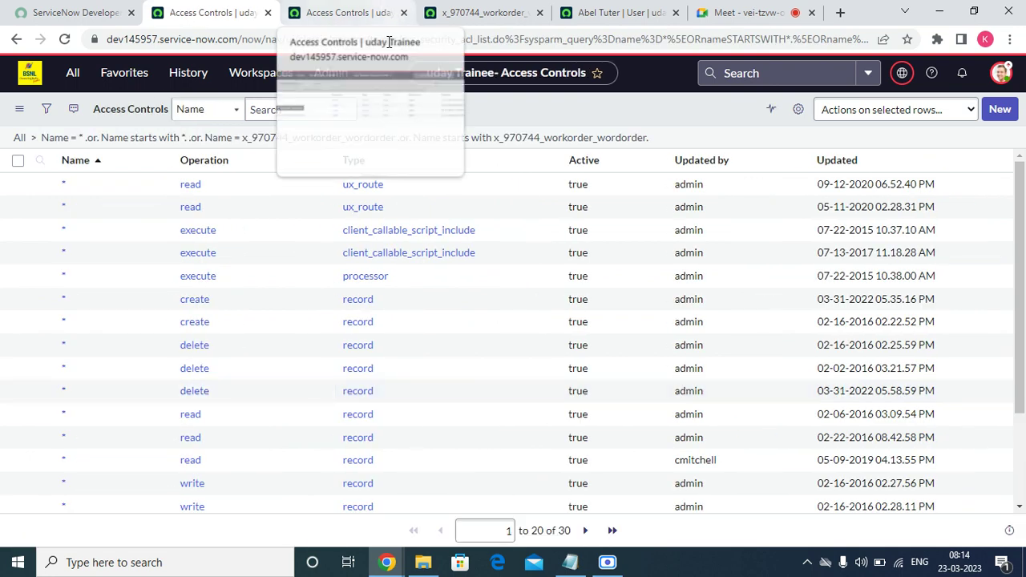
- Sort the access controls by most recently updated and open the Wordorder table's create rule at its required roles
{"action": "left_click", "coordinate": [838, 163]}
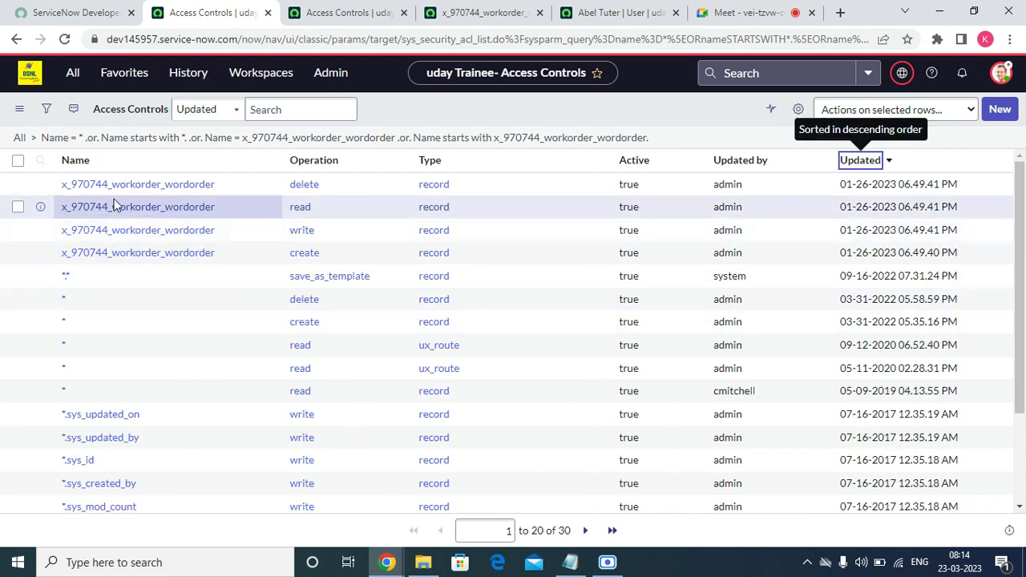
{"action": "left_click", "coordinate": [125, 255]}
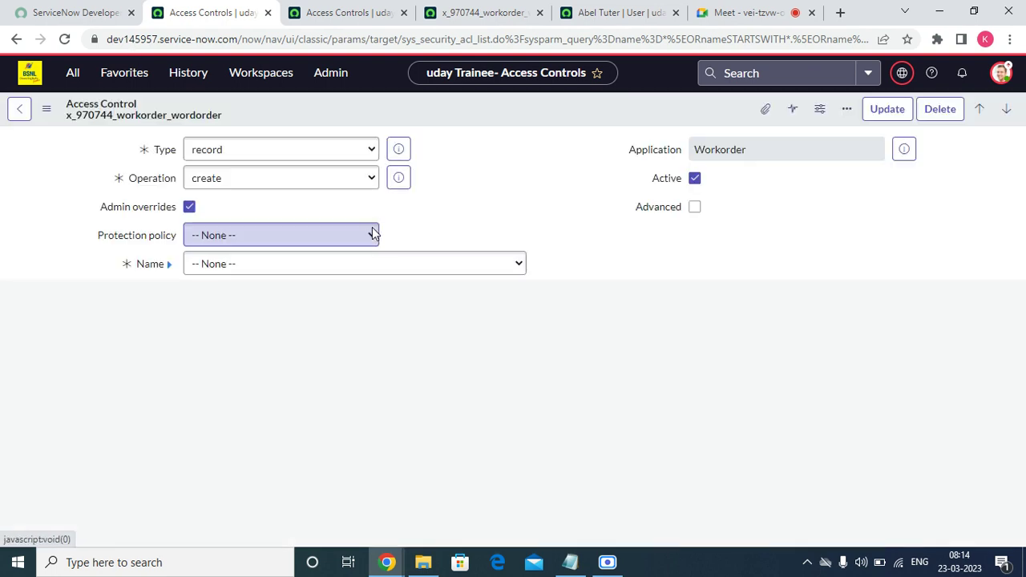
{"action": "scroll", "coordinate": [255, 453], "scroll_direction": "down", "scroll_amount": 2}
{"action": "scroll", "coordinate": [254, 453], "scroll_direction": "down", "scroll_amount": 2}
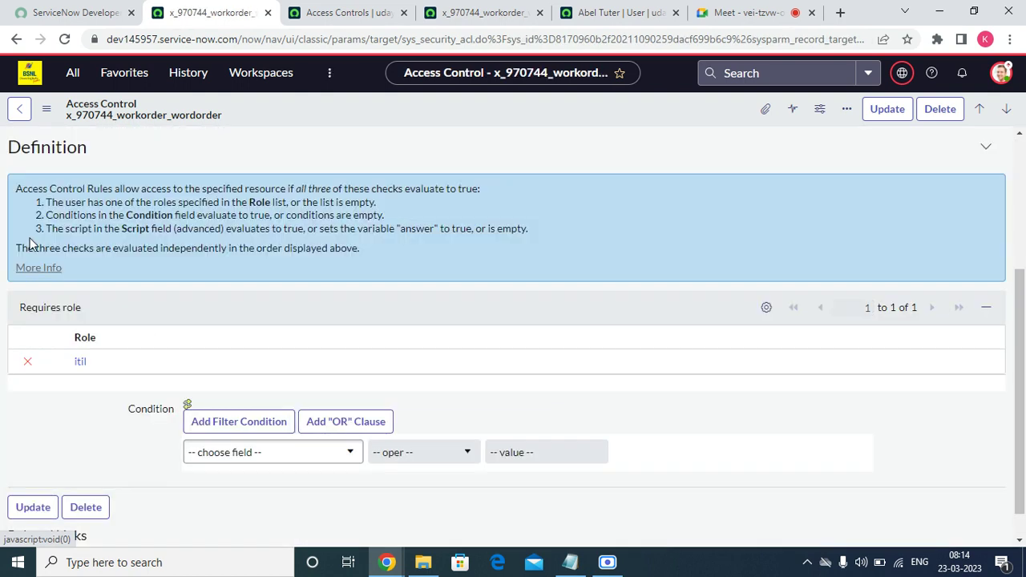
- Replace the create rule's required role itil with x_970744_workorder.wordorder_user and save the access control
{"action": "left_click", "coordinate": [82, 382]}
{"action": "left_click", "coordinate": [104, 388]}
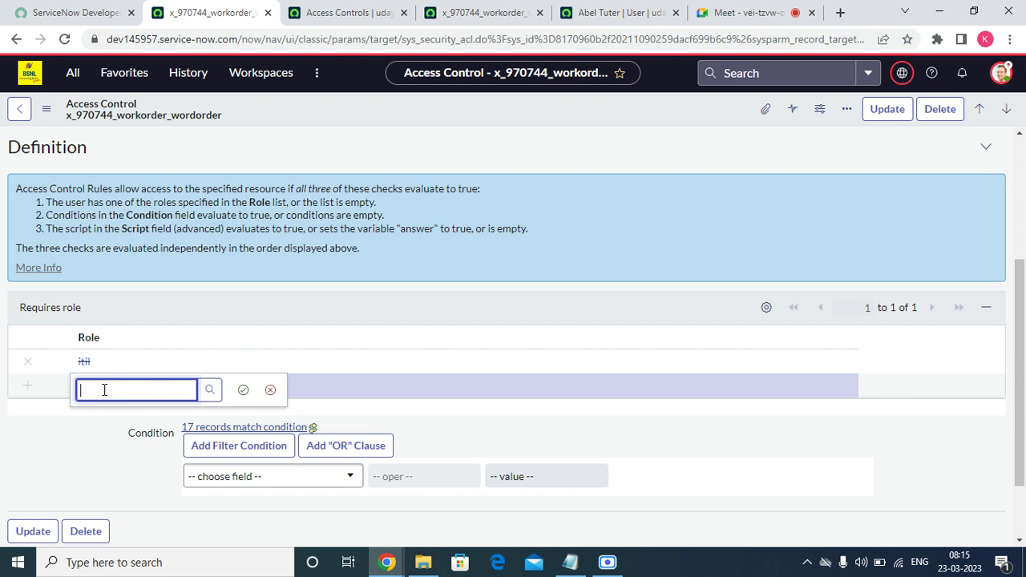
{"action": "type", "text": "xx"}
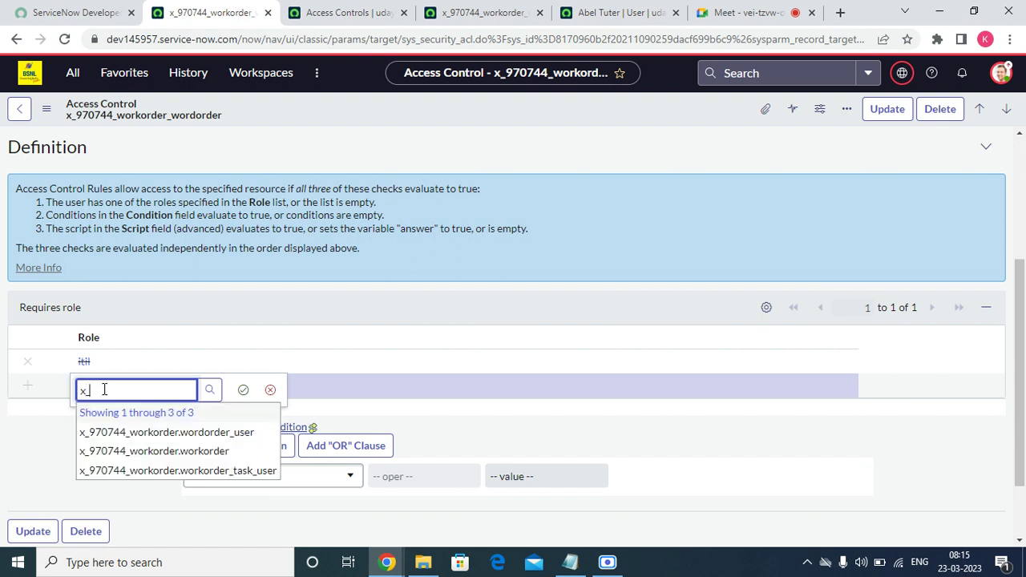
{"action": "left_click", "coordinate": [155, 432]}
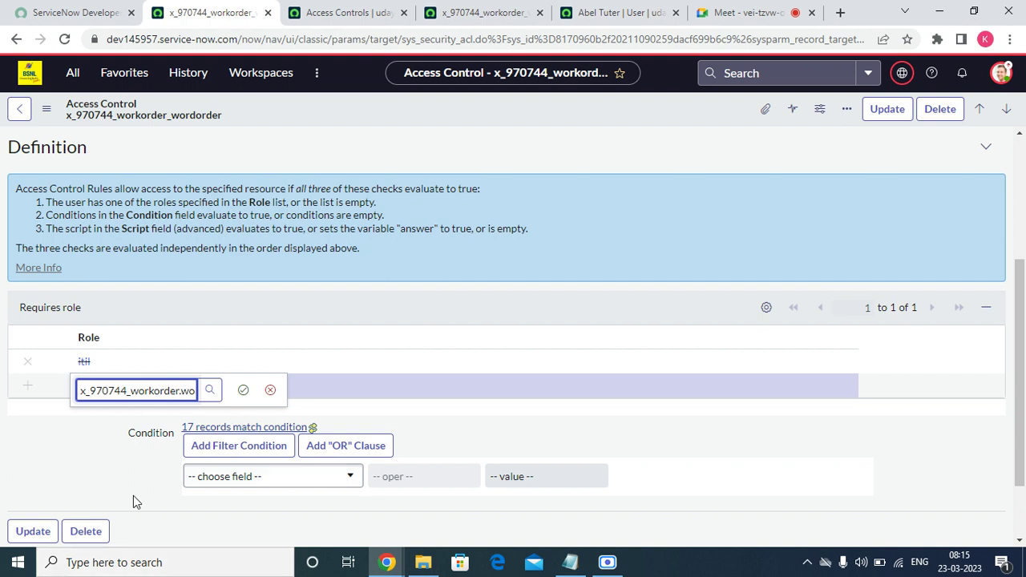
{"action": "left_click", "coordinate": [243, 392]}
{"action": "scroll", "coordinate": [832, 206], "scroll_direction": "up", "scroll_amount": 3}
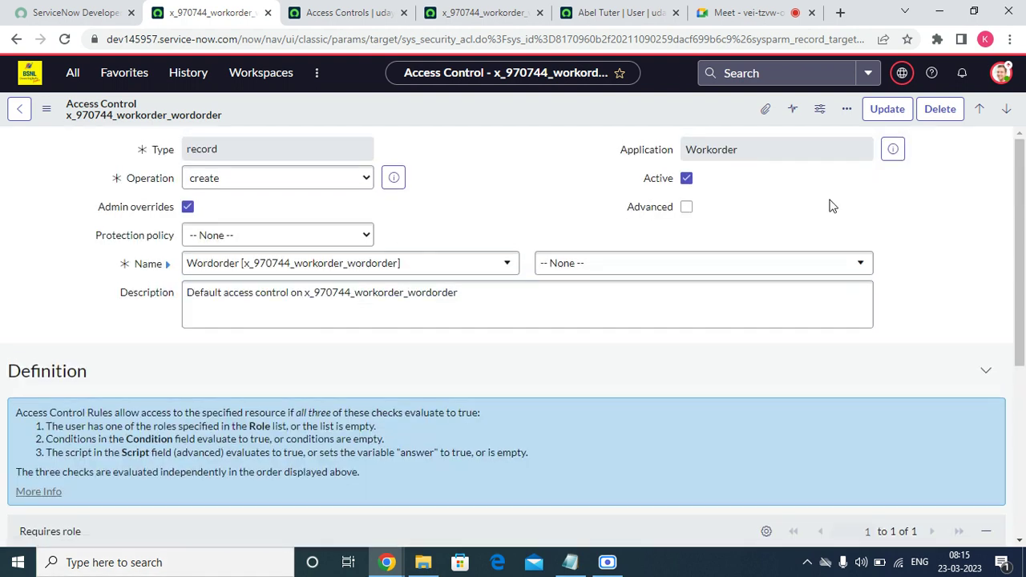
{"action": "right_click", "coordinate": [553, 103]}
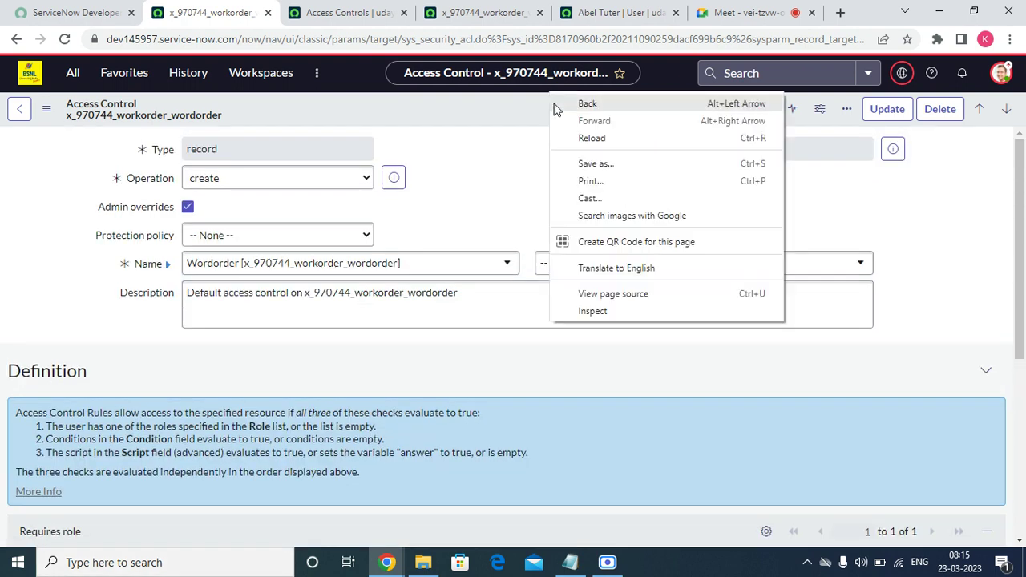
{"action": "left_click", "coordinate": [494, 195]}
{"action": "left_click", "coordinate": [890, 109]}
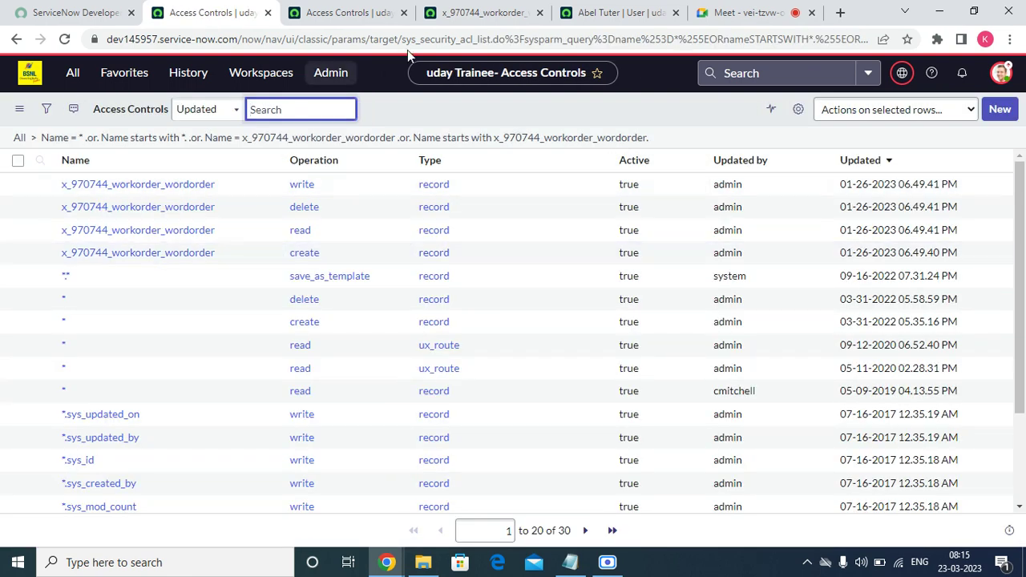
- Impersonate the most recently impersonated user
{"action": "left_click", "coordinate": [1000, 73]}
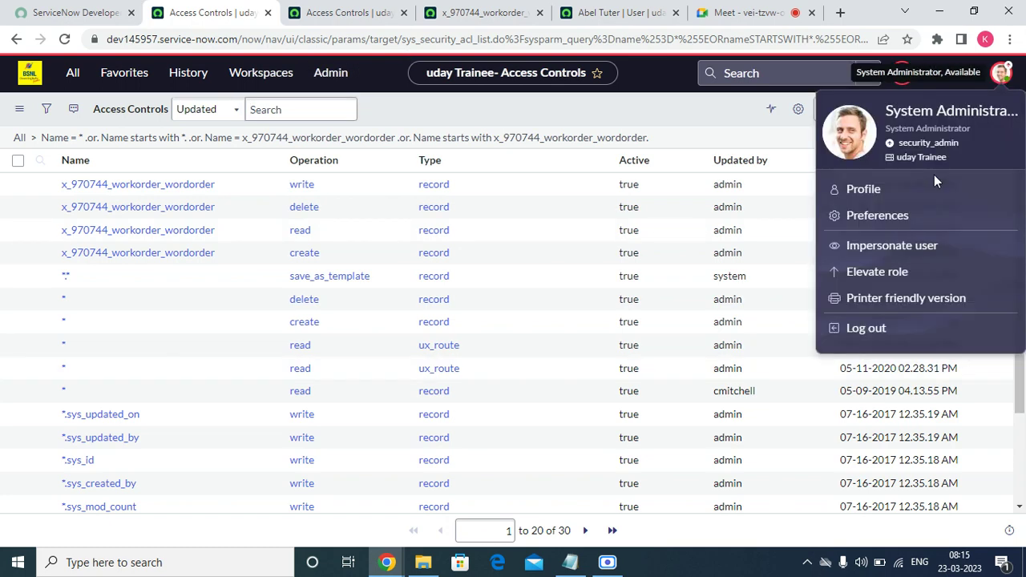
{"action": "left_click", "coordinate": [861, 255]}
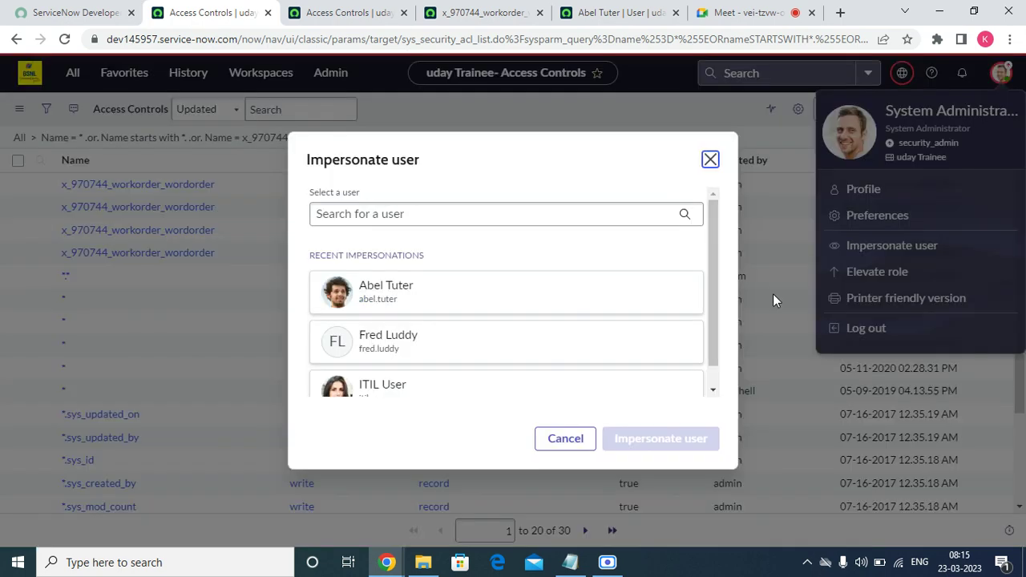
{"action": "left_click", "coordinate": [456, 294]}
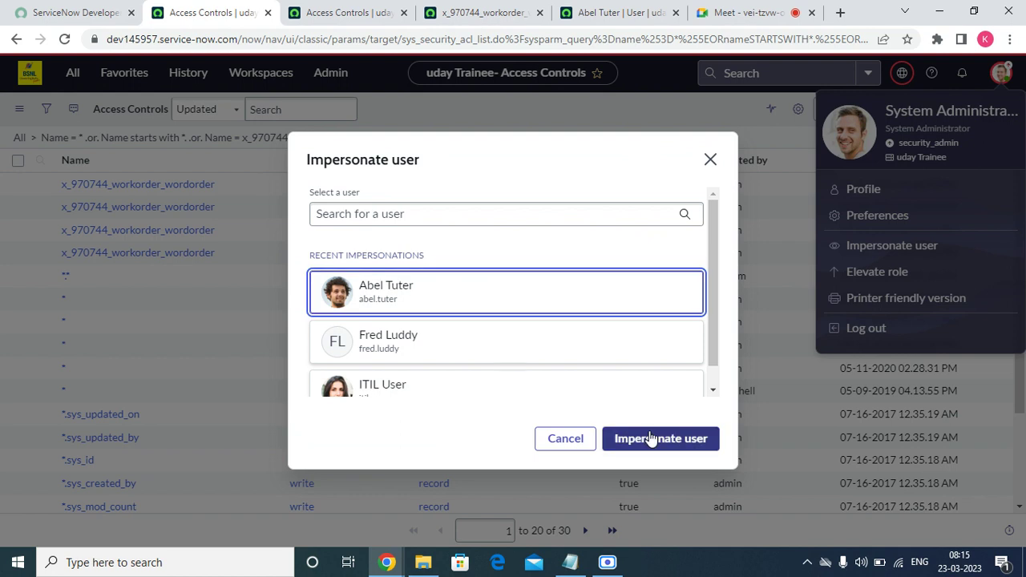
{"action": "left_click", "coordinate": [656, 449]}
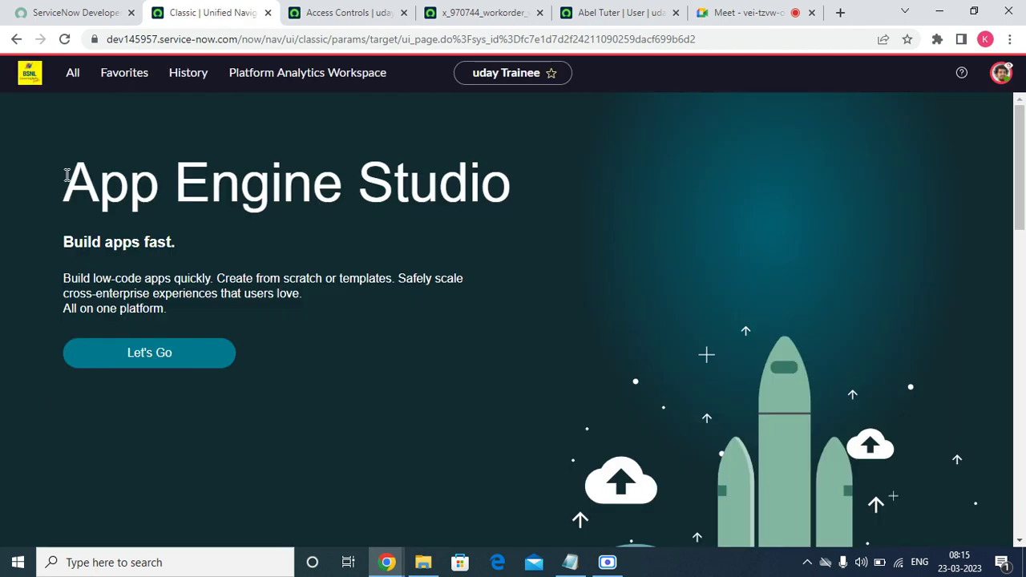
- Check the Wordorders list as the impersonated user, then end the impersonation
{"action": "left_click", "coordinate": [108, 84]}
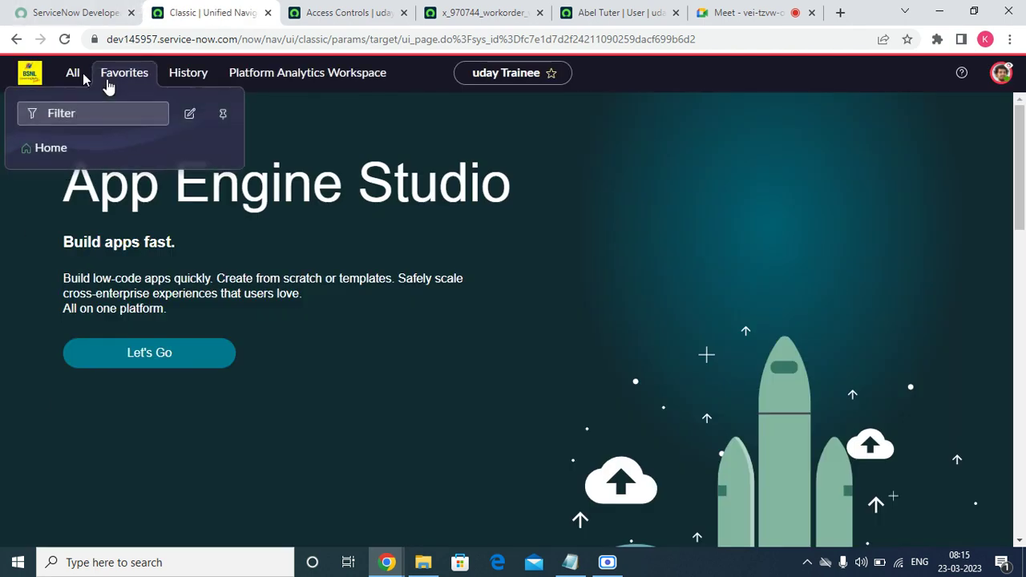
{"action": "left_click", "coordinate": [72, 73]}
{"action": "left_click", "coordinate": [69, 265]}
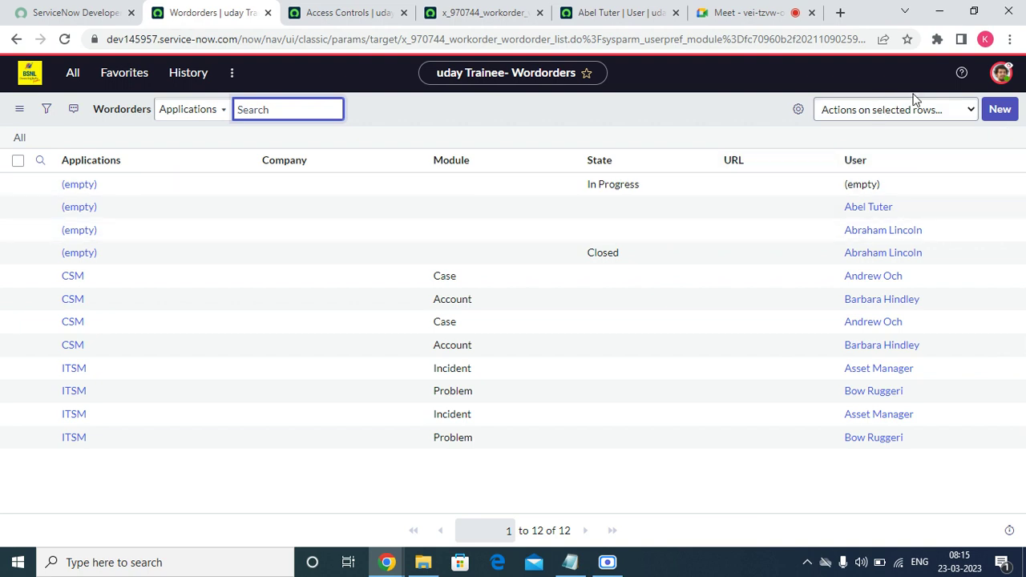
{"action": "left_click", "coordinate": [1001, 73]}
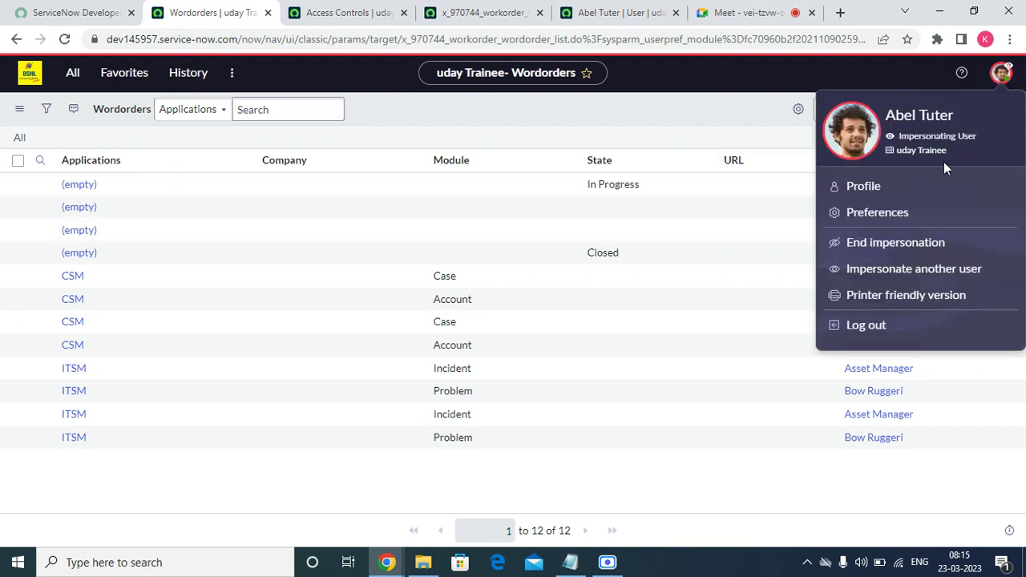
{"action": "left_click", "coordinate": [872, 249]}
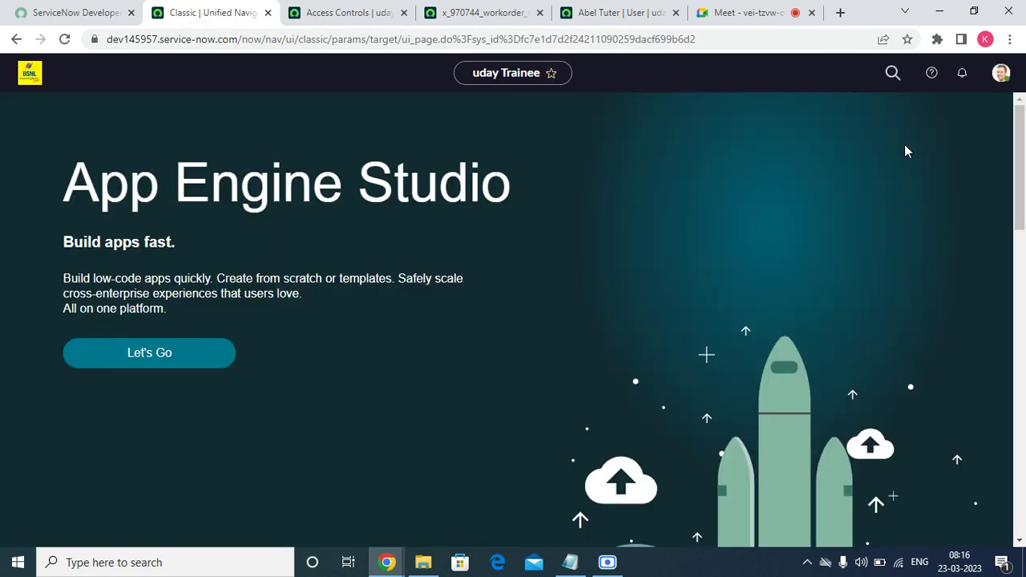
- Elevate the administrator session to the security_admin role and reload the home page
{"action": "left_click", "coordinate": [1004, 73]}
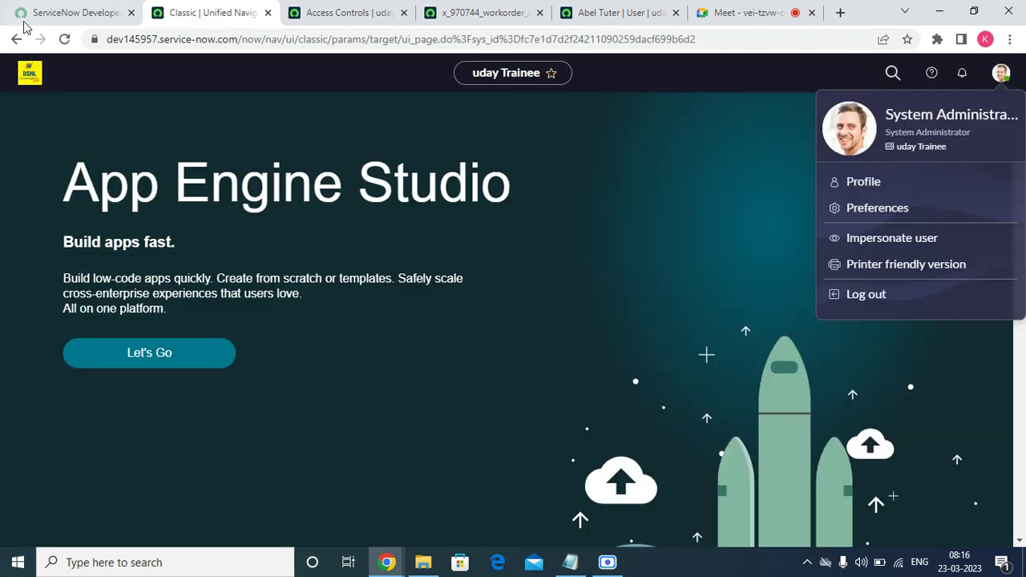
{"action": "left_click", "coordinate": [66, 39]}
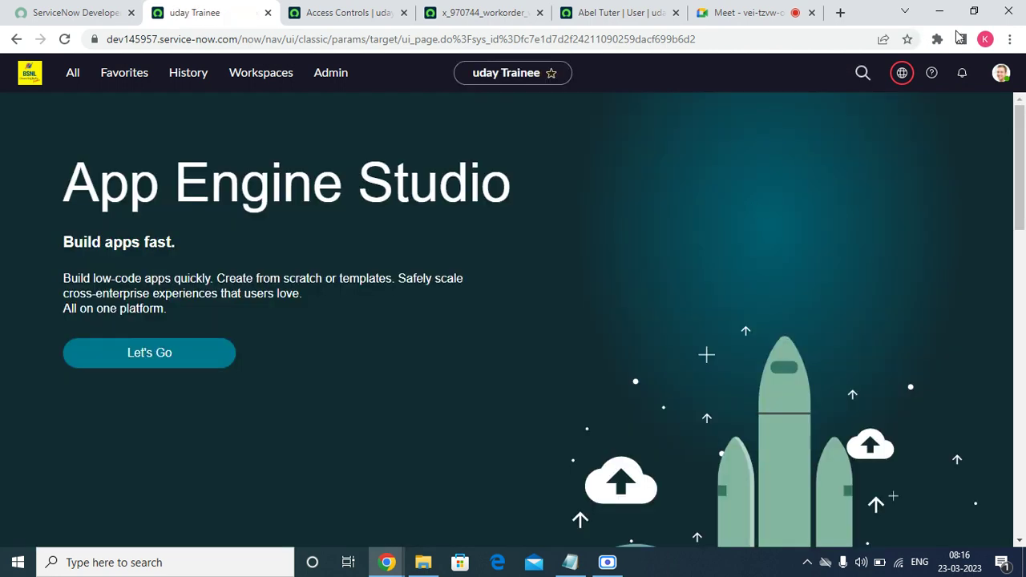
{"action": "left_click", "coordinate": [1000, 82]}
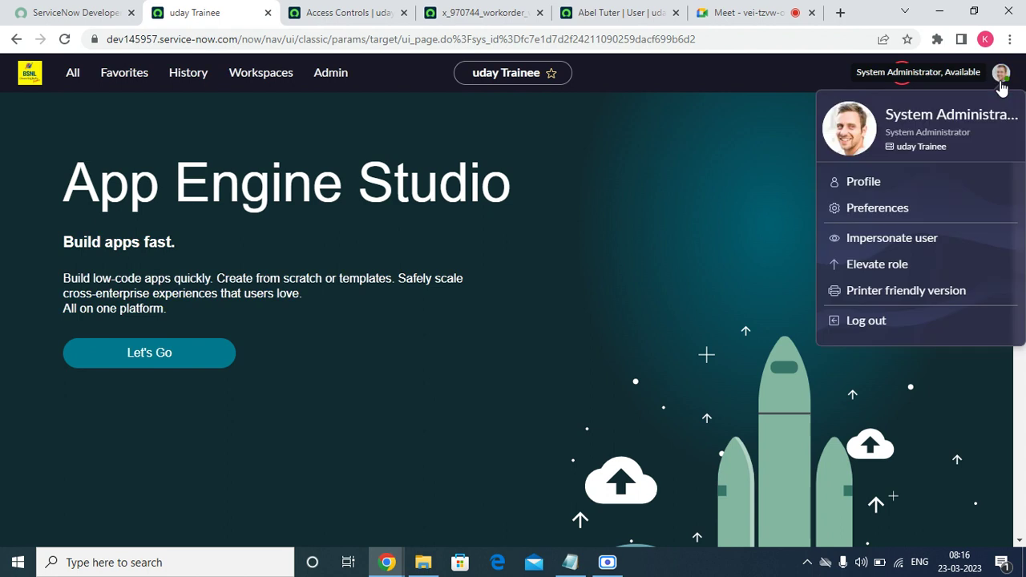
{"action": "left_click", "coordinate": [874, 265]}
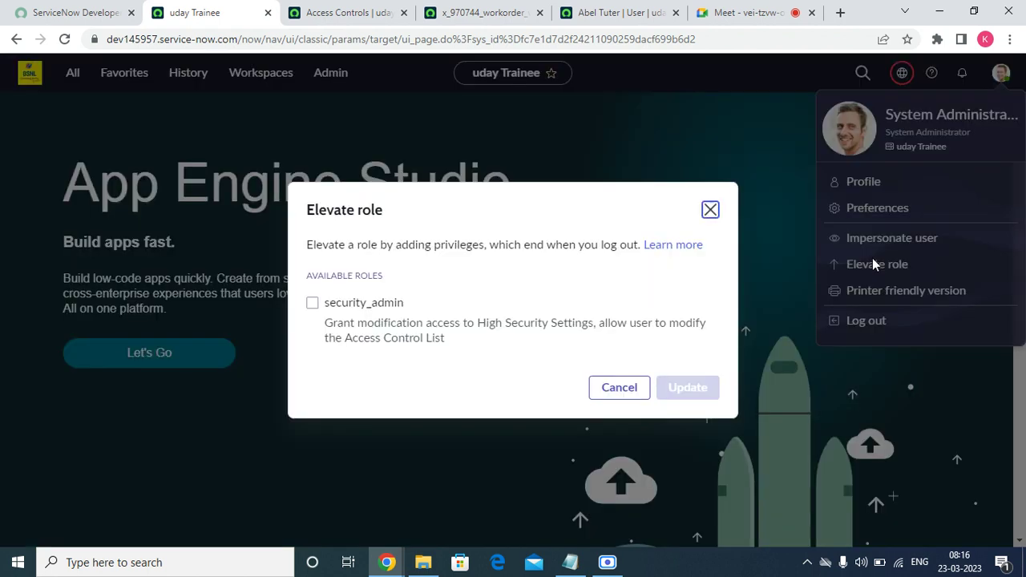
{"action": "left_click", "coordinate": [393, 307]}
{"action": "left_click", "coordinate": [670, 396]}
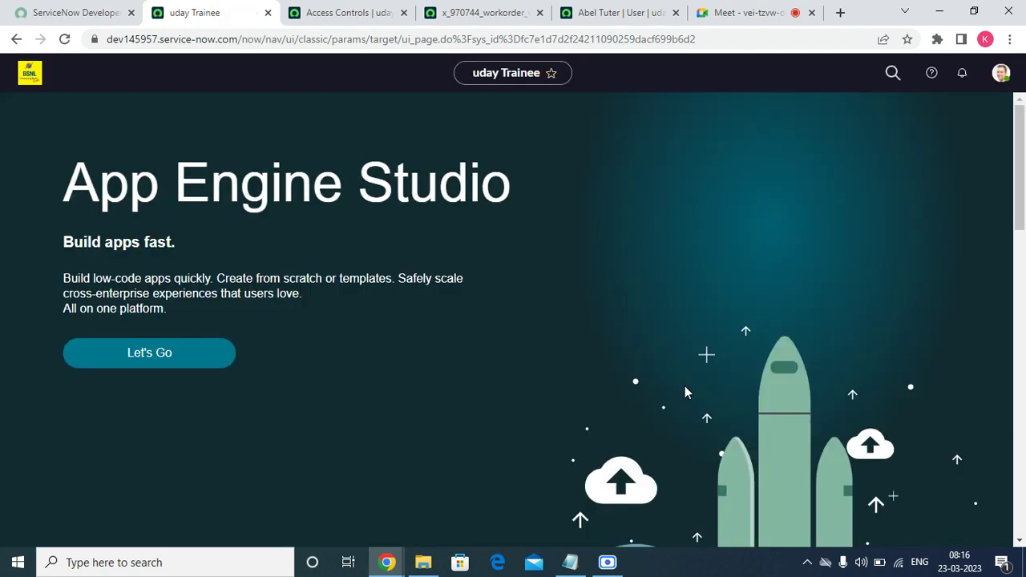
{"action": "left_click", "coordinate": [65, 40]}
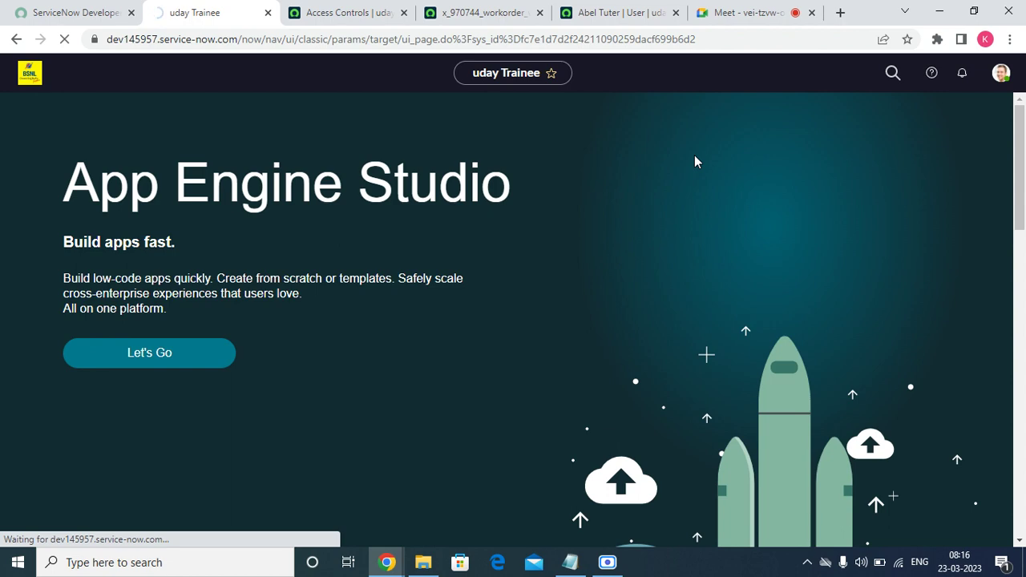
- Close the browser tabs with the filtered access controls, the access control record and the user record, and return to the home page tab
{"action": "left_click", "coordinate": [338, 13]}
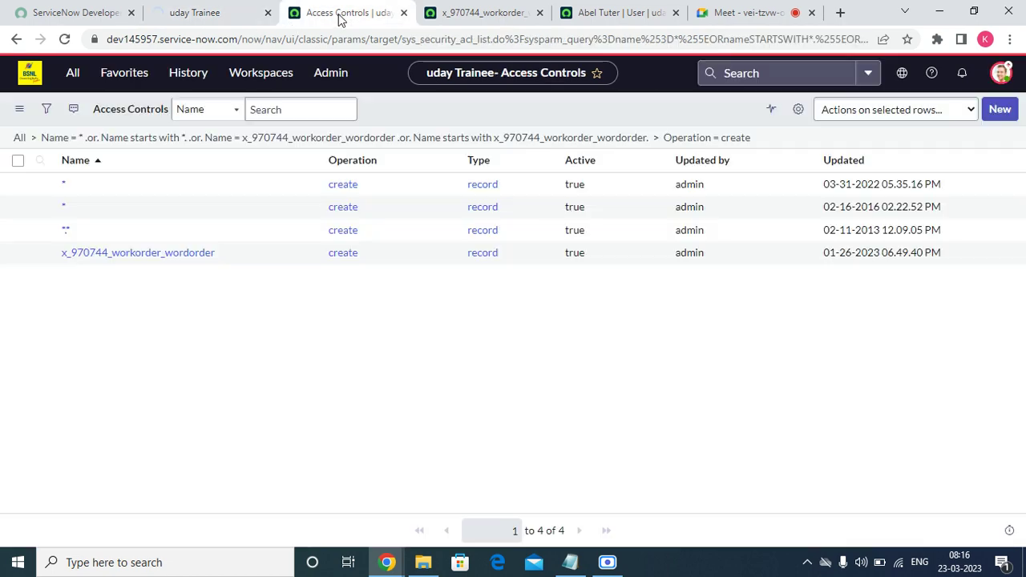
{"action": "left_click", "coordinate": [403, 13]}
{"action": "left_click", "coordinate": [403, 14]}
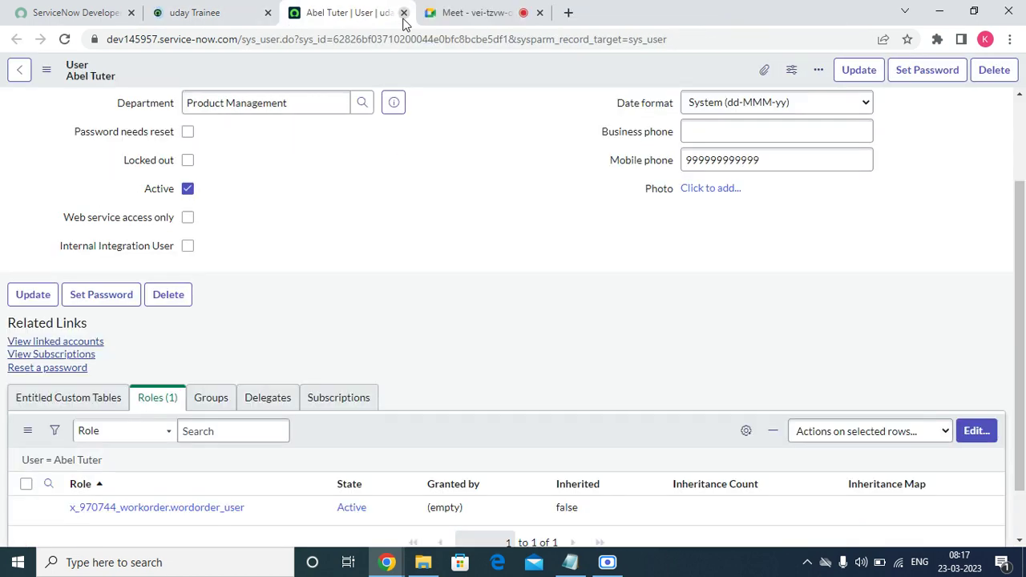
{"action": "left_click", "coordinate": [404, 13]}
{"action": "left_click", "coordinate": [220, 14]}
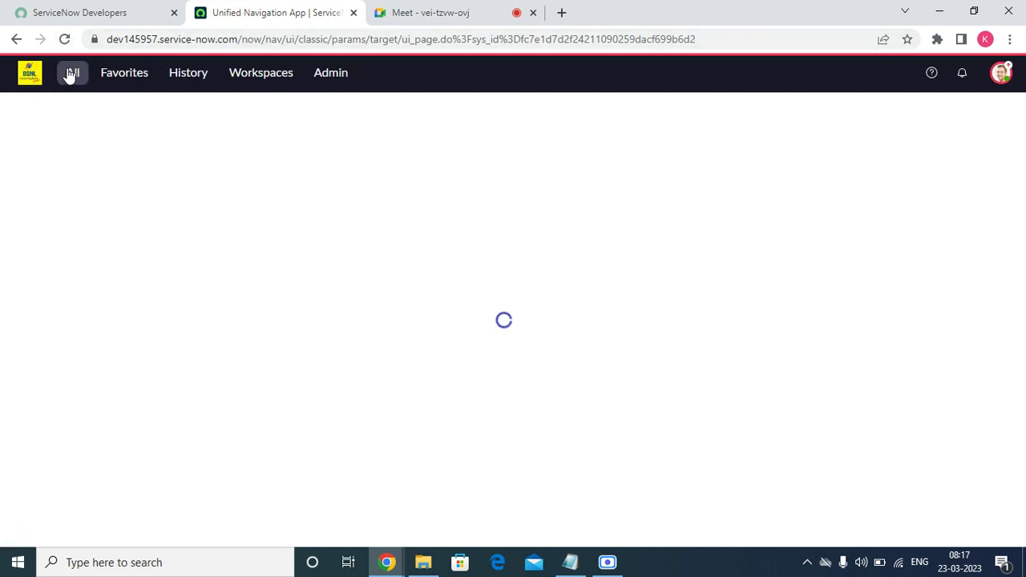
- Open the favorite Work orders list and duplicate its browser tab
{"action": "left_click", "coordinate": [71, 74]}
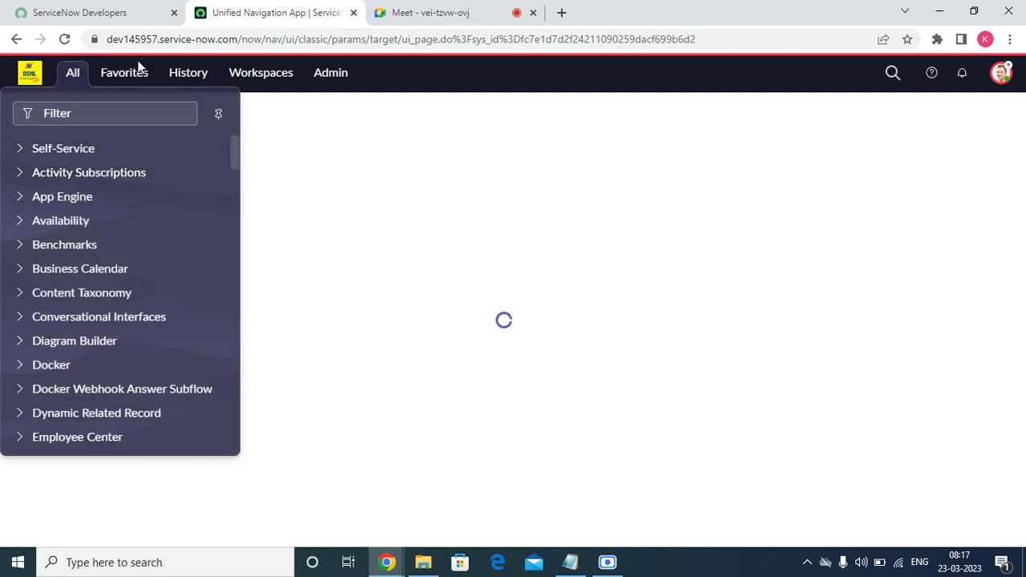
{"action": "left_click", "coordinate": [135, 74]}
{"action": "left_click", "coordinate": [122, 267]}
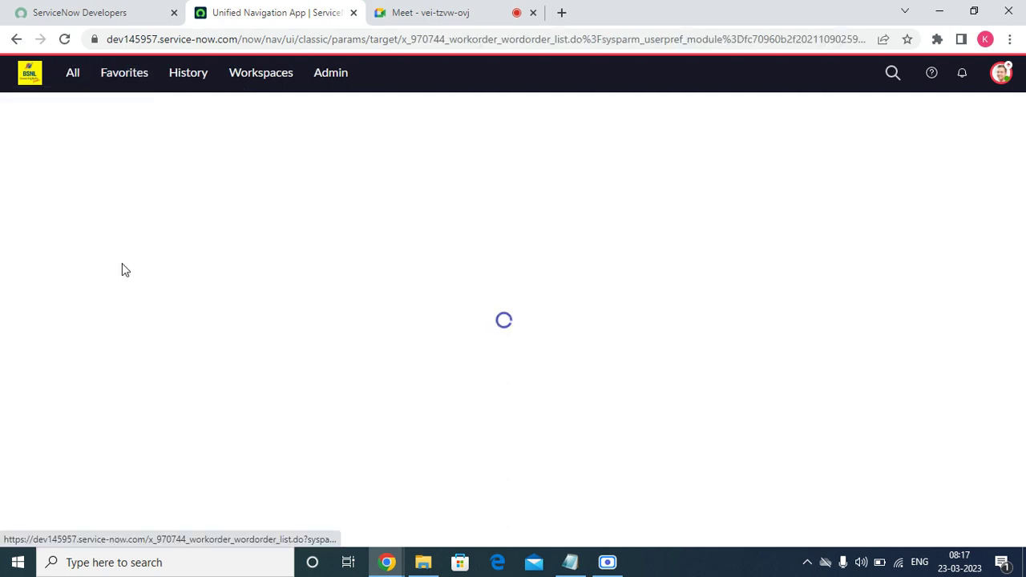
{"action": "right_click", "coordinate": [270, 16]}
{"action": "left_click", "coordinate": [307, 124]}
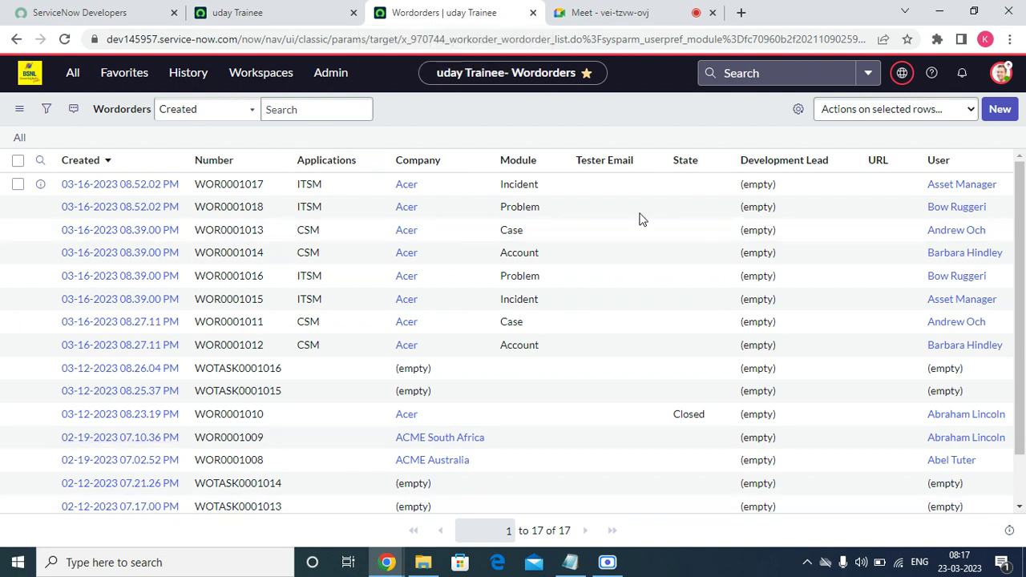
- Open the security rules configured for the Wordorders table in the duplicated tab
{"action": "right_click", "coordinate": [218, 165]}
{"action": "mouse_move", "coordinate": [315, 304]}
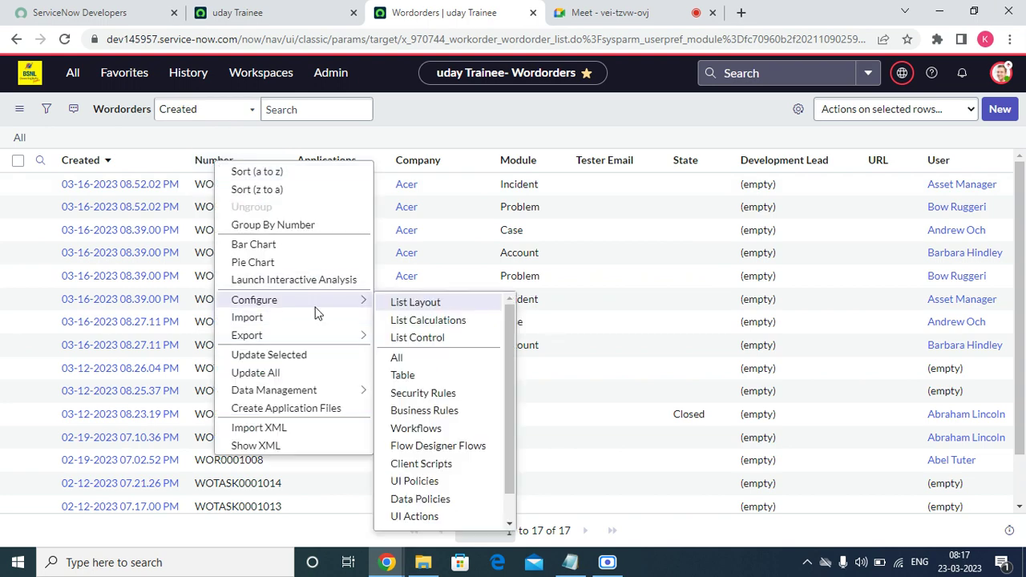
{"action": "left_click", "coordinate": [421, 395]}
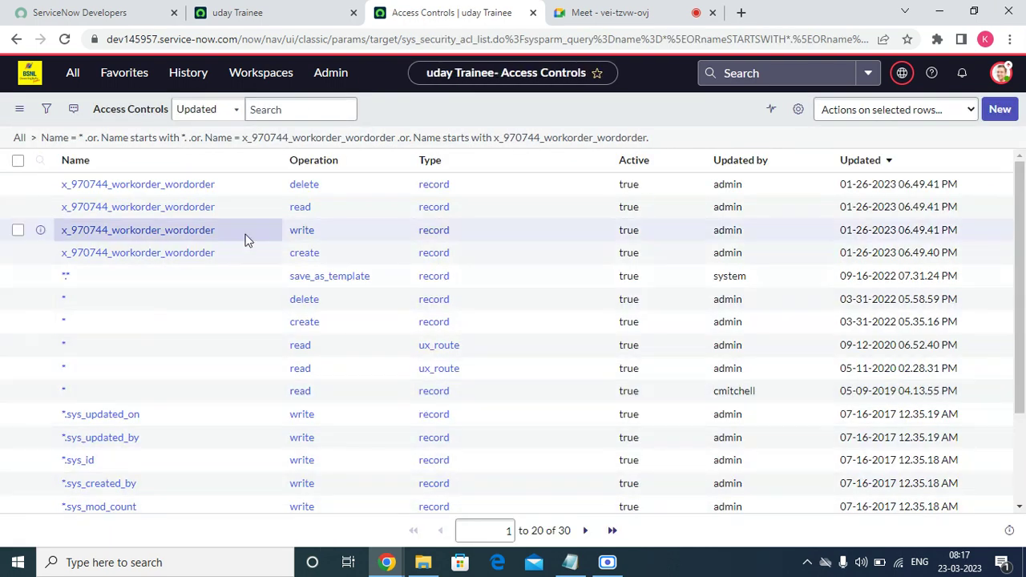
- Open the Wordorder table's read access control in a new browser tab and go to its required roles
{"action": "right_click", "coordinate": [40, 207]}
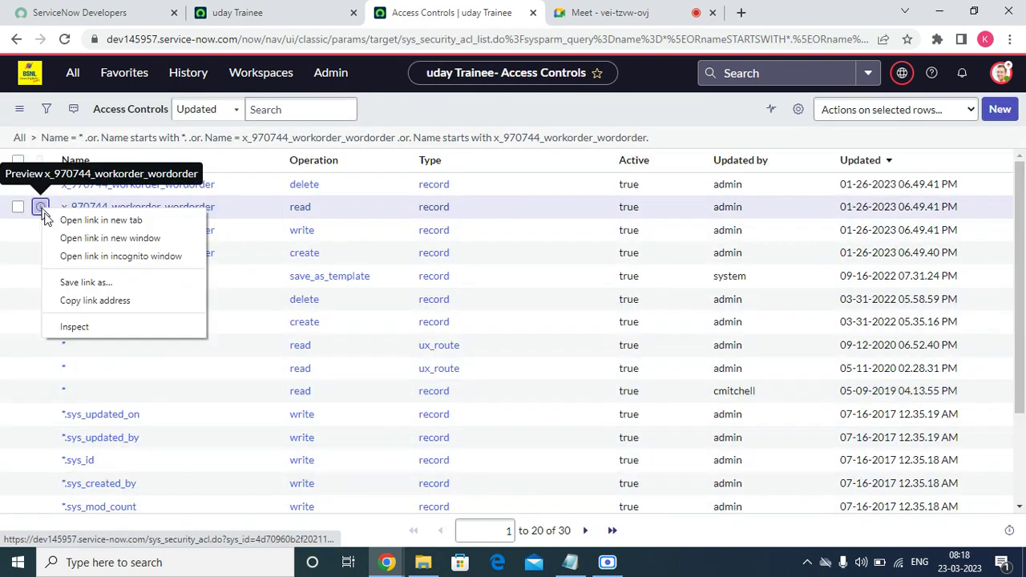
{"action": "left_click", "coordinate": [63, 222]}
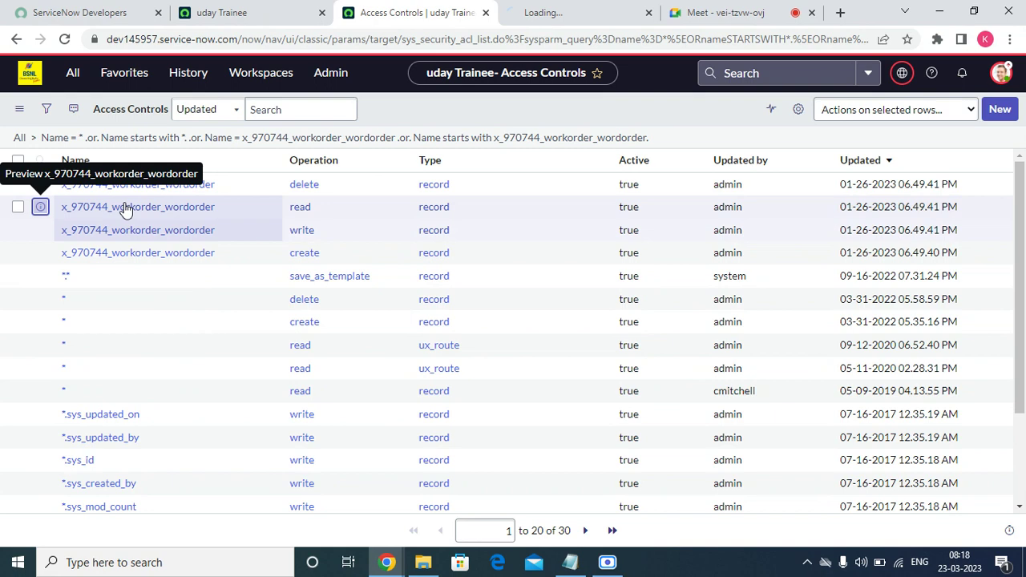
{"action": "left_click", "coordinate": [575, 23]}
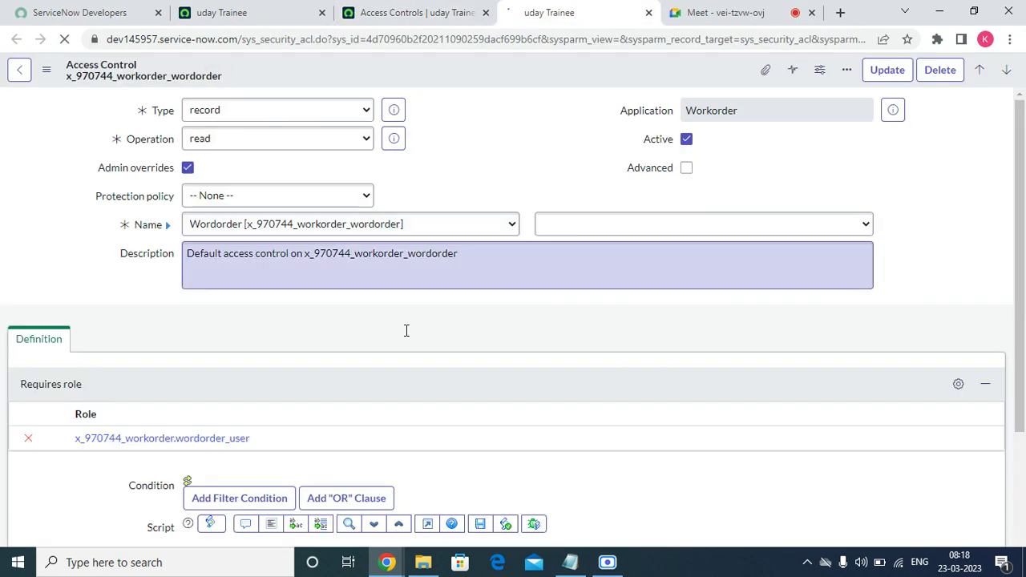
{"action": "scroll", "coordinate": [350, 371], "scroll_direction": "down", "scroll_amount": 3}
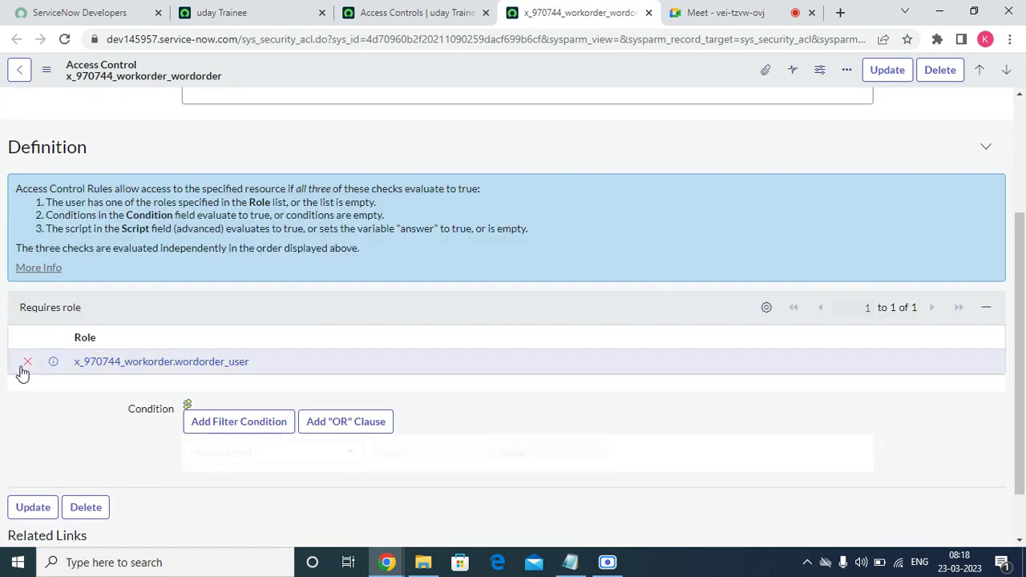
- Replace the wordorder_user role required by the Wordorder read access control with itil and save the record
{"action": "left_click", "coordinate": [27, 362]}
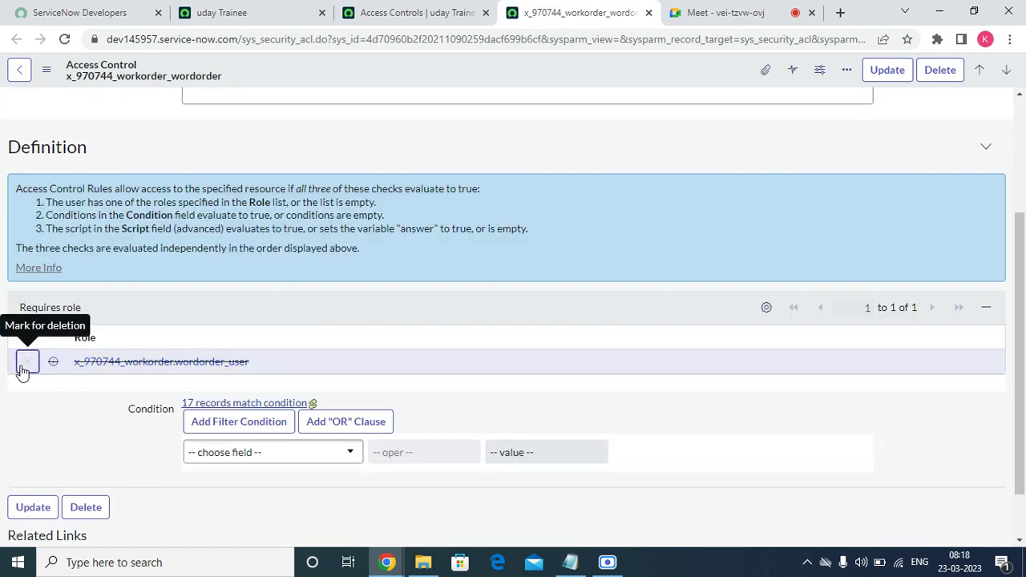
{"action": "left_click", "coordinate": [112, 385]}
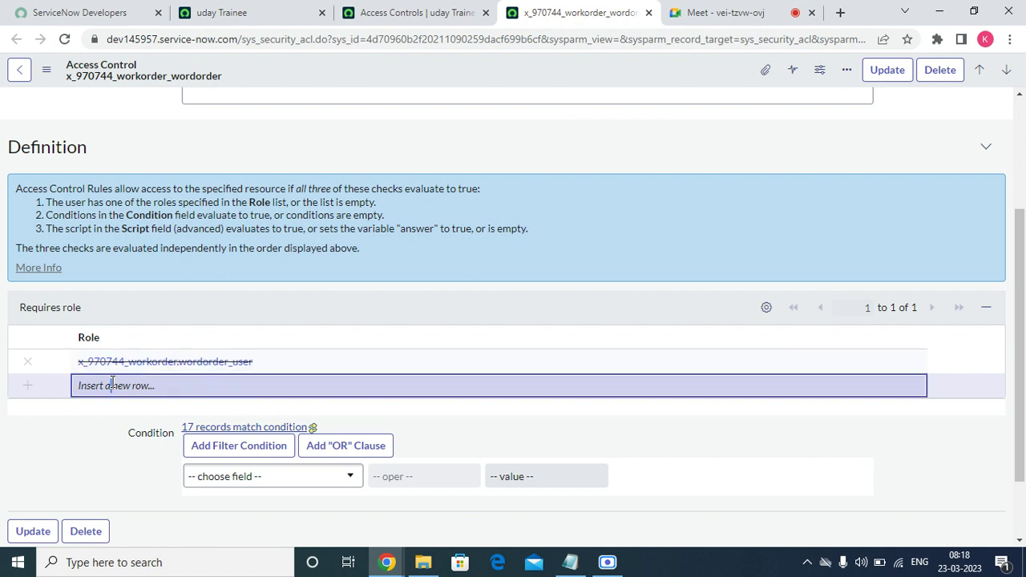
{"action": "type", "text": "i"}
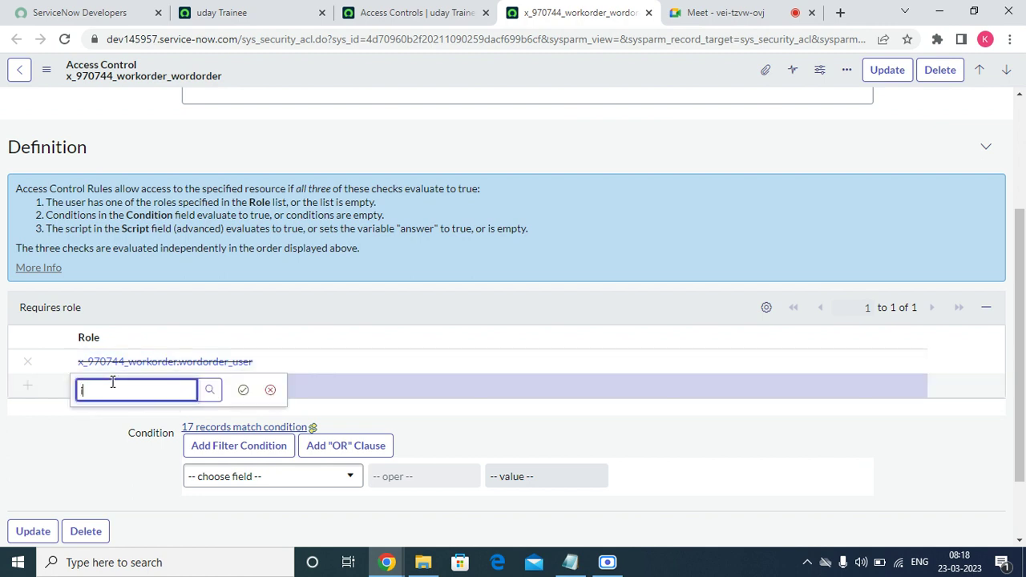
{"action": "type", "text": "til"}
{"action": "left_click", "coordinate": [120, 431]}
{"action": "left_click", "coordinate": [246, 391]}
{"action": "scroll", "coordinate": [612, 278], "scroll_direction": "up", "scroll_amount": 1}
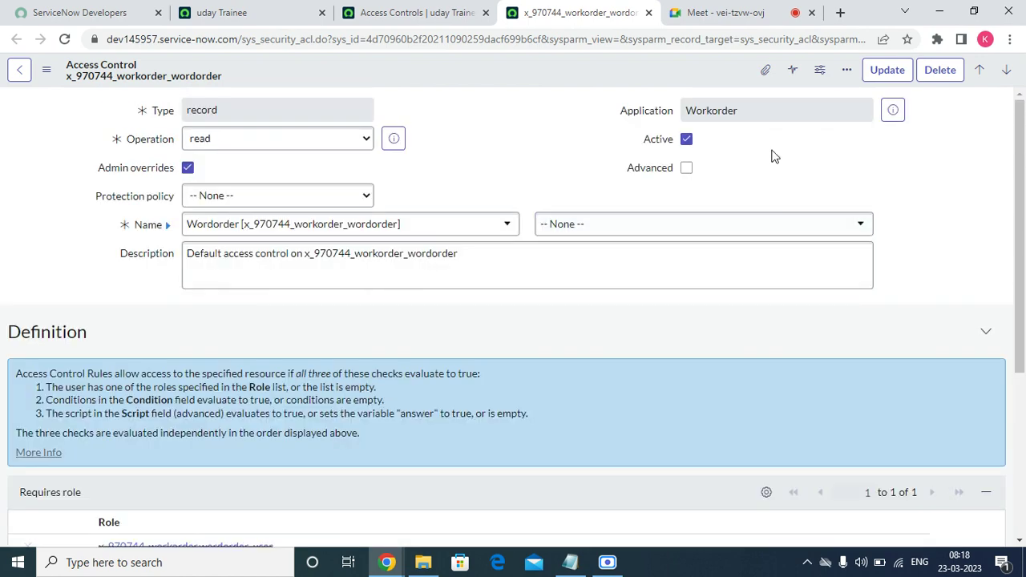
{"action": "right_click", "coordinate": [741, 72]}
{"action": "left_click", "coordinate": [767, 78]}
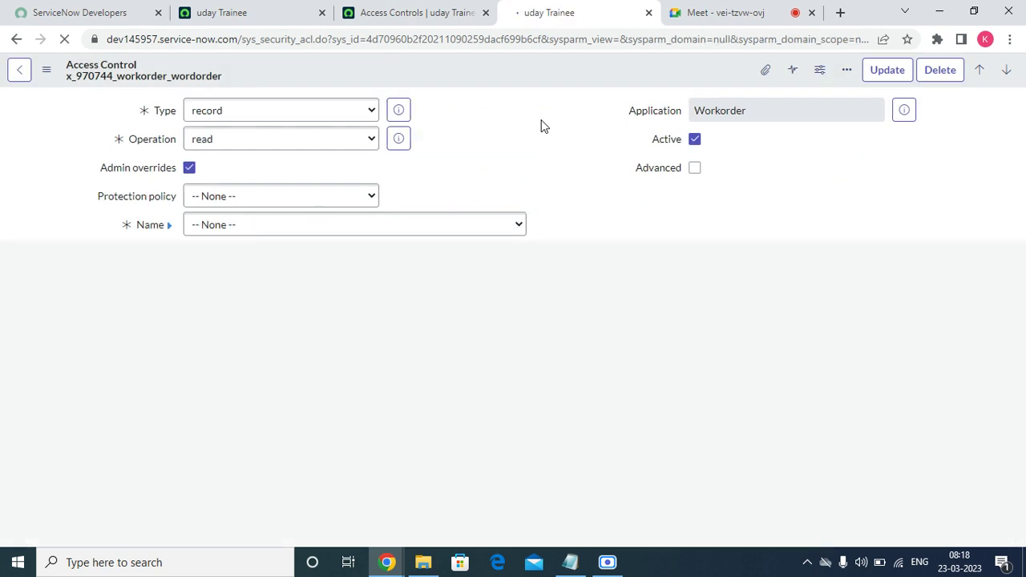
- Return to the home page tab and impersonate the first user listed under recent impersonations
{"action": "left_click", "coordinate": [255, 8]}
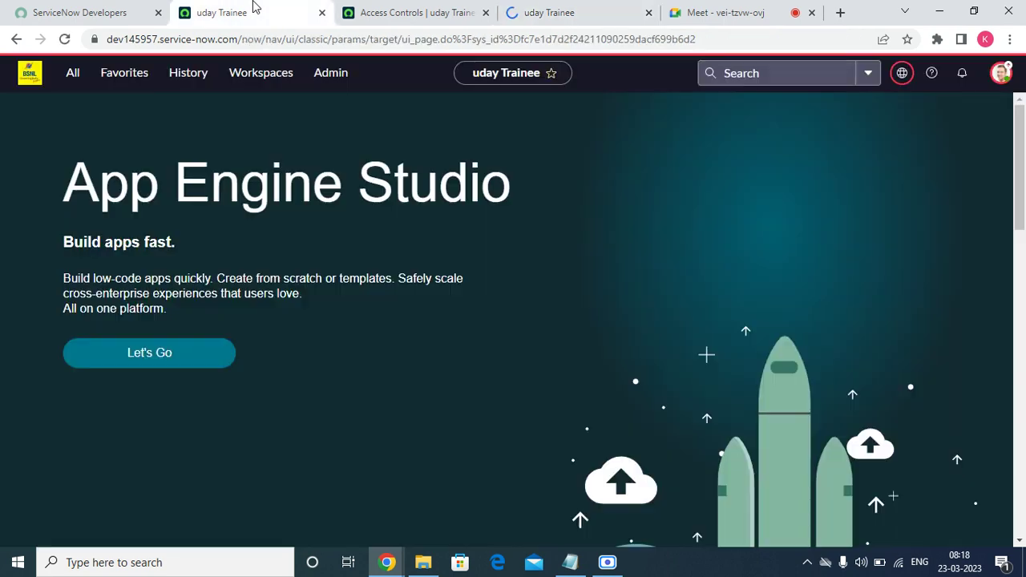
{"action": "left_click", "coordinate": [597, 19]}
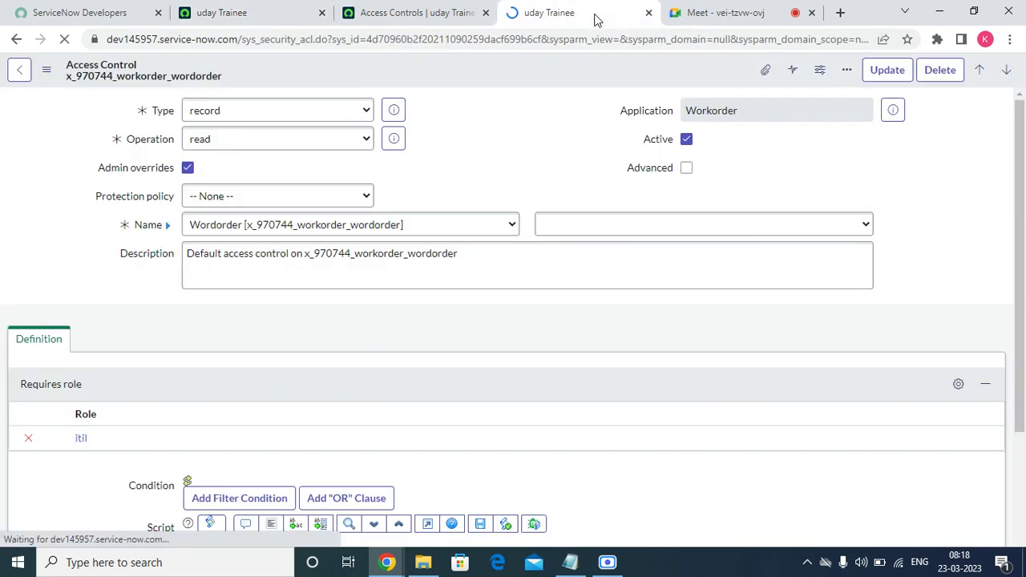
{"action": "left_click", "coordinate": [212, 23]}
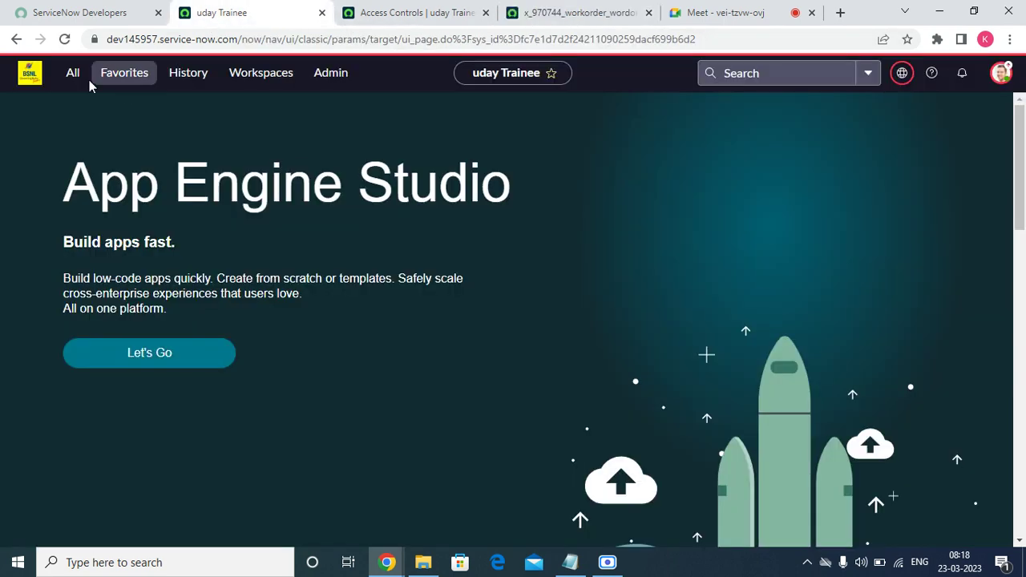
{"action": "left_click", "coordinate": [1001, 73]}
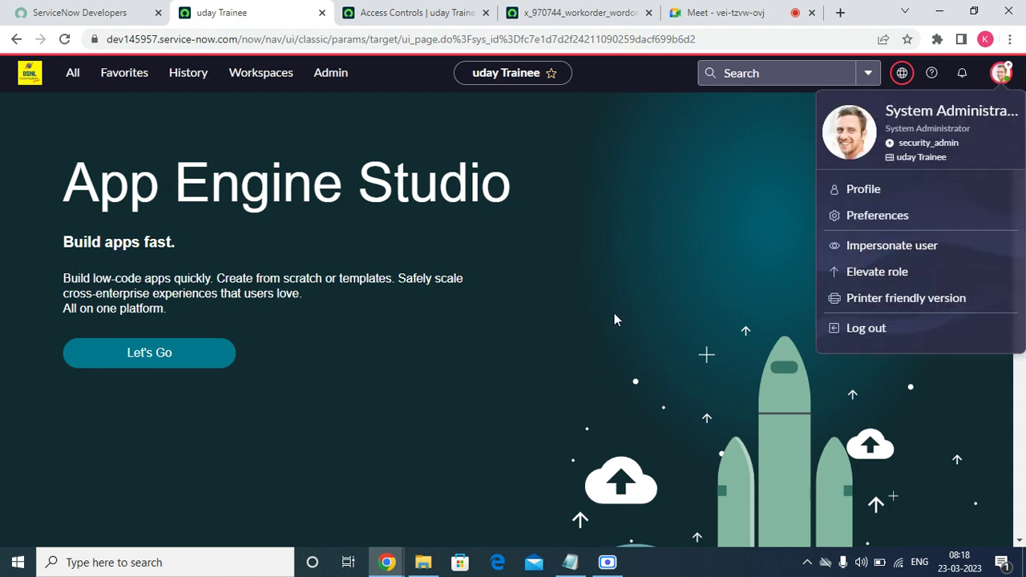
{"action": "left_click", "coordinate": [852, 244]}
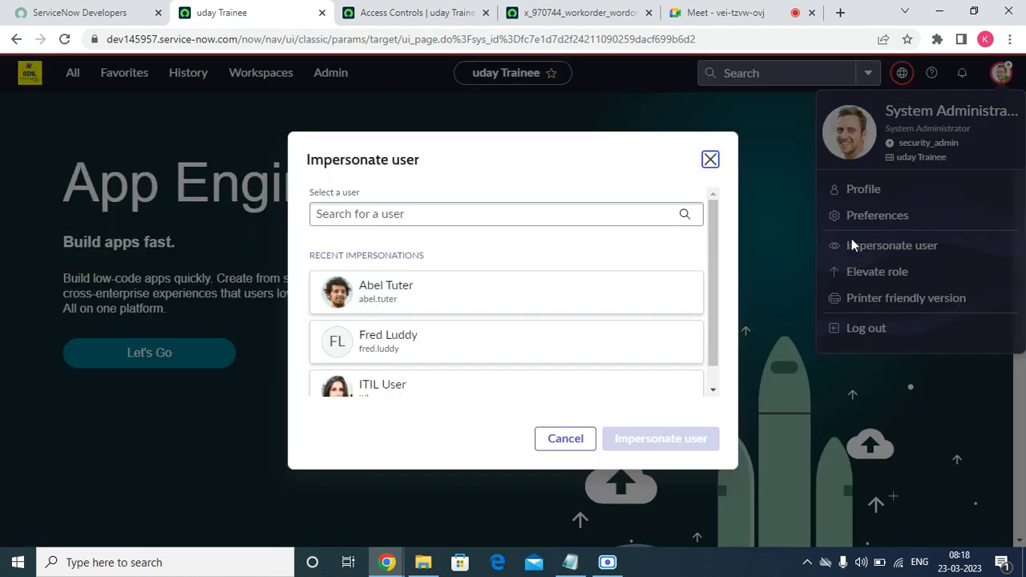
{"action": "left_click", "coordinate": [578, 291]}
{"action": "left_click", "coordinate": [631, 443]}
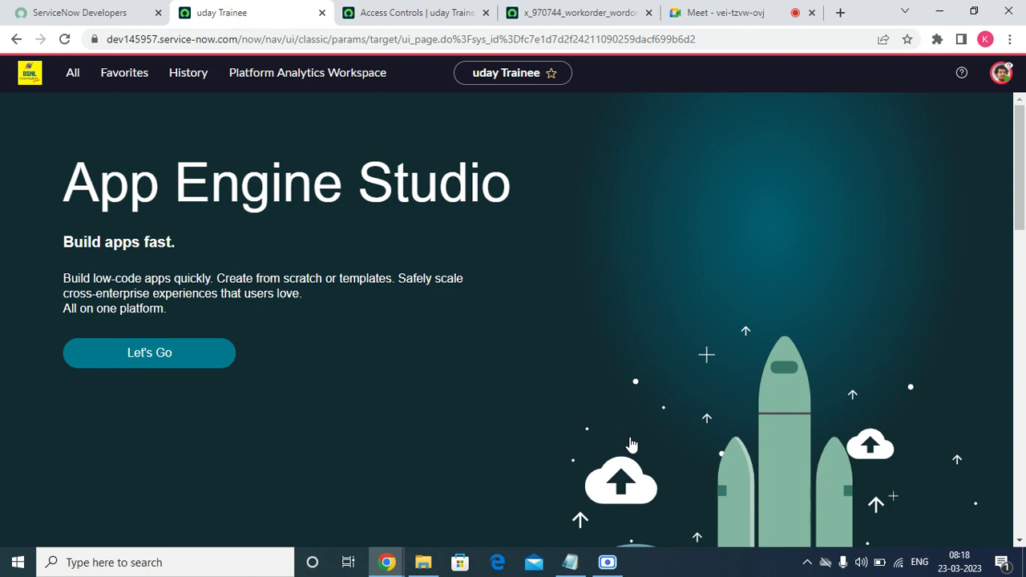
- Open the Work orders list as the impersonated user and view the first record's Development and Testing Details sections
{"action": "left_click", "coordinate": [111, 75]}
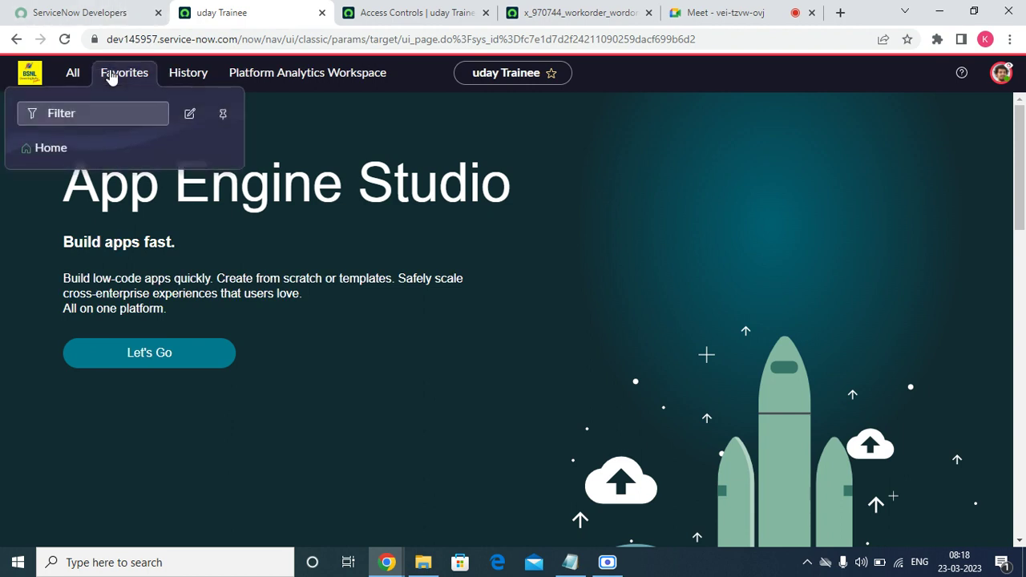
{"action": "left_click", "coordinate": [73, 72]}
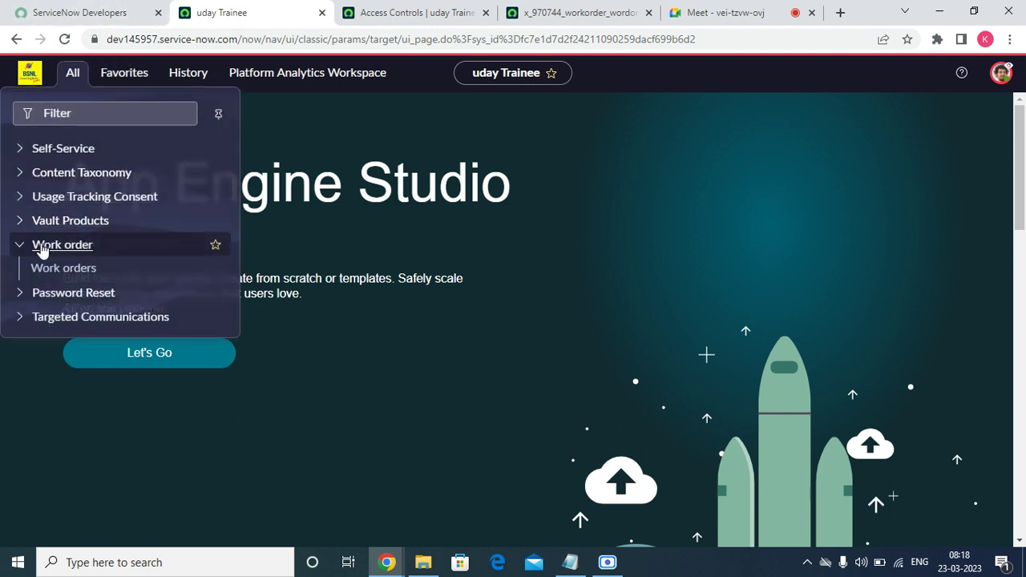
{"action": "left_click", "coordinate": [49, 270]}
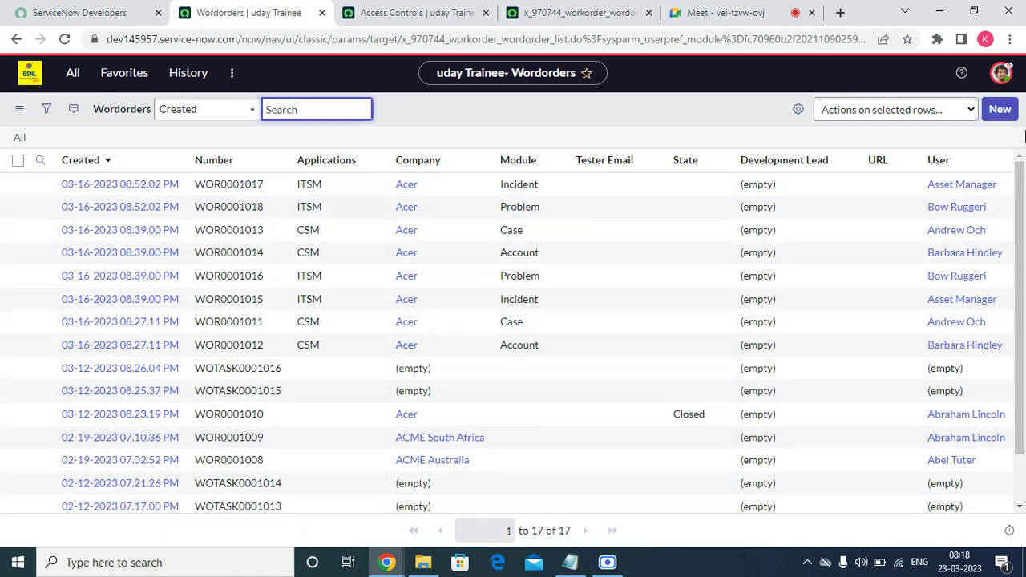
{"action": "left_click", "coordinate": [78, 187]}
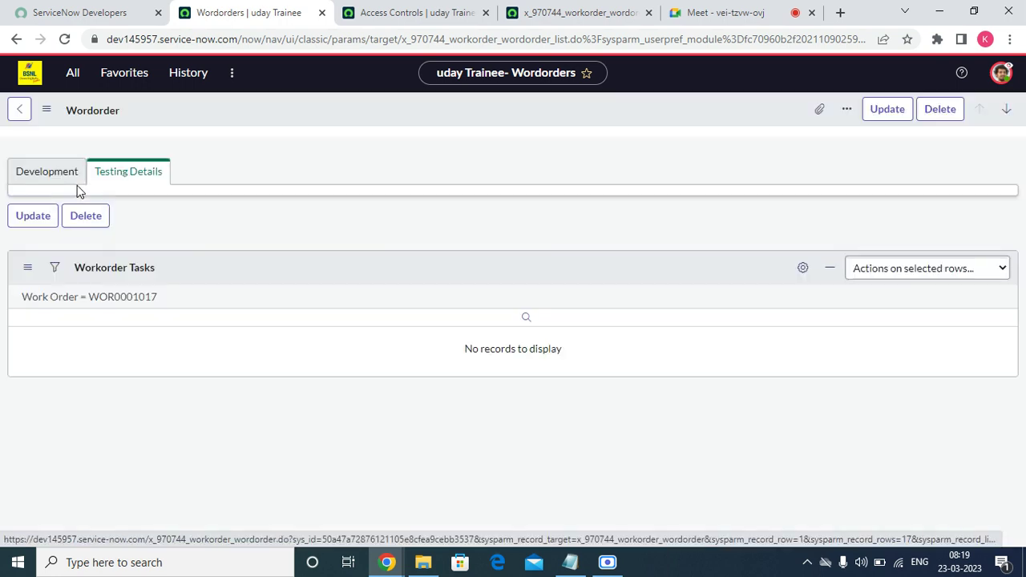
{"action": "left_click", "coordinate": [79, 181]}
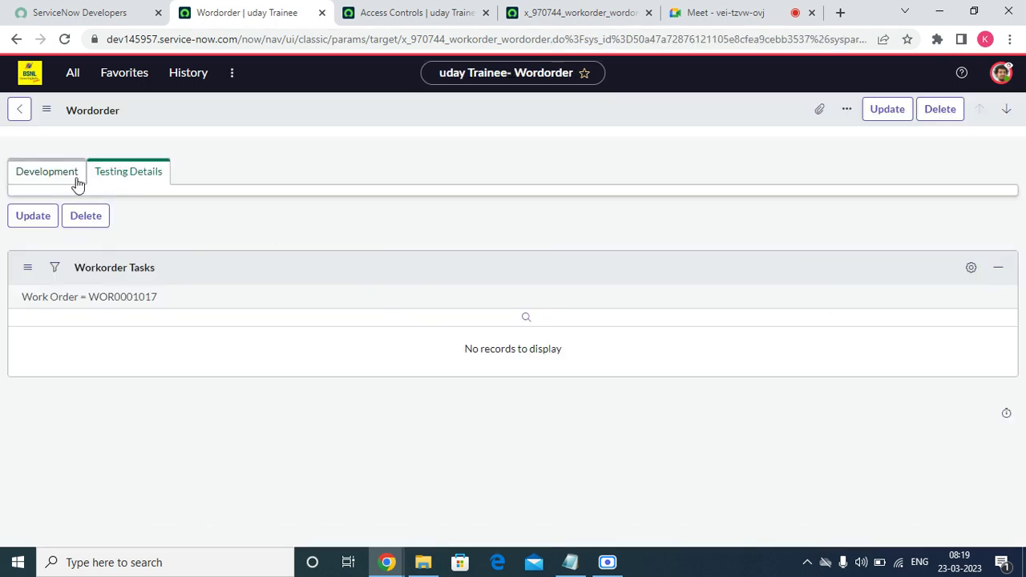
{"action": "left_click", "coordinate": [71, 178]}
{"action": "left_click", "coordinate": [115, 177]}
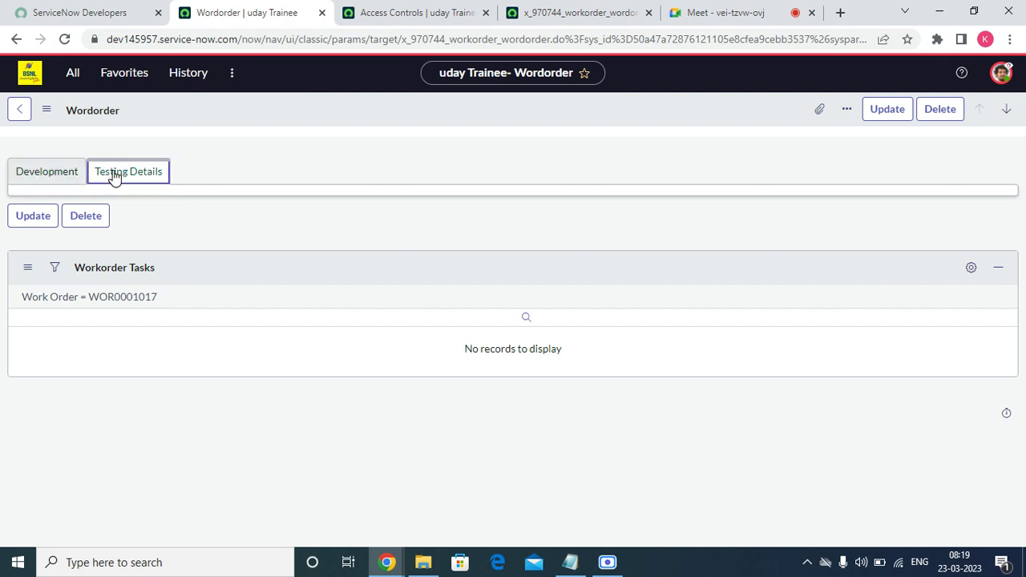
- Go back from the work order record and open the Work orders list again to recheck access
{"action": "left_click", "coordinate": [15, 40]}
{"action": "left_click", "coordinate": [16, 39]}
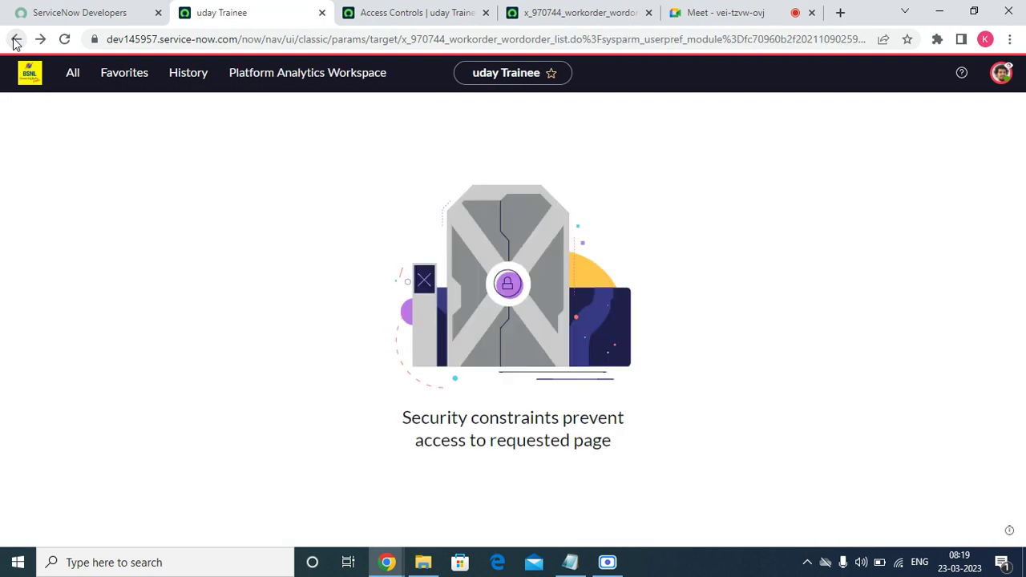
{"action": "left_click", "coordinate": [69, 76]}
{"action": "left_click", "coordinate": [48, 268]}
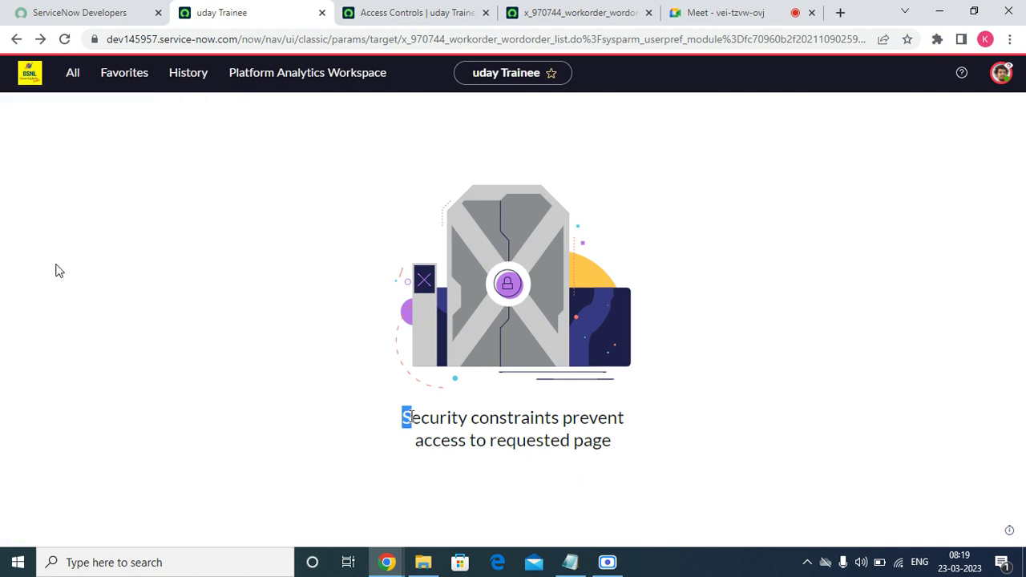
{"action": "left_click", "coordinate": [74, 75]}
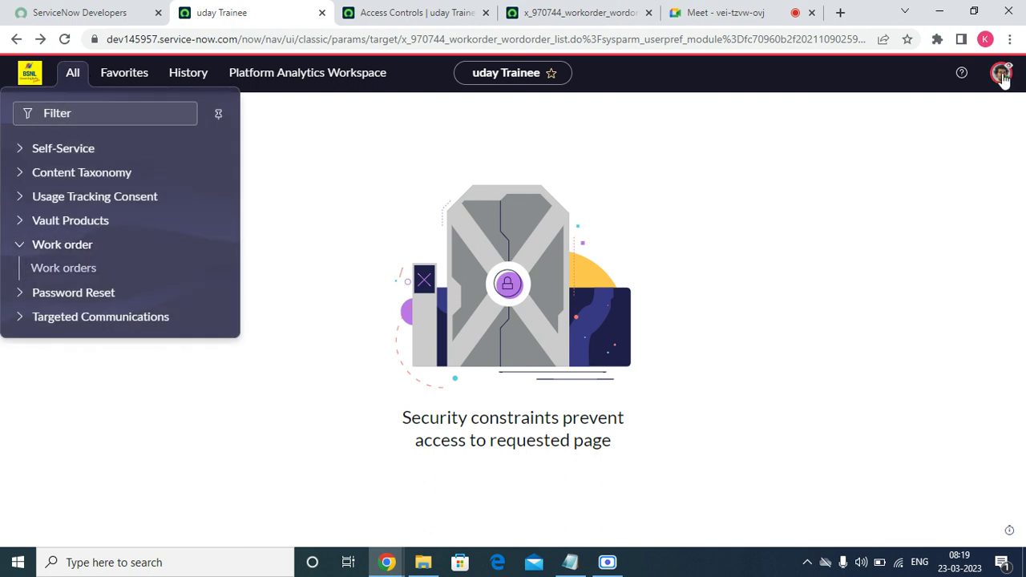
- End the impersonation and elevate the administrator session with the security_admin role
{"action": "left_click", "coordinate": [1002, 74]}
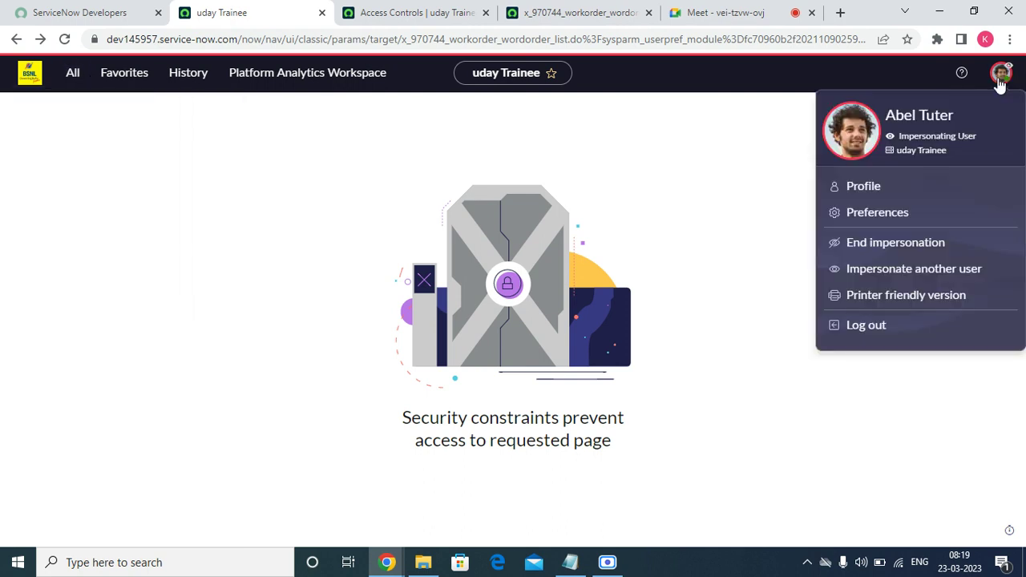
{"action": "left_click", "coordinate": [871, 255]}
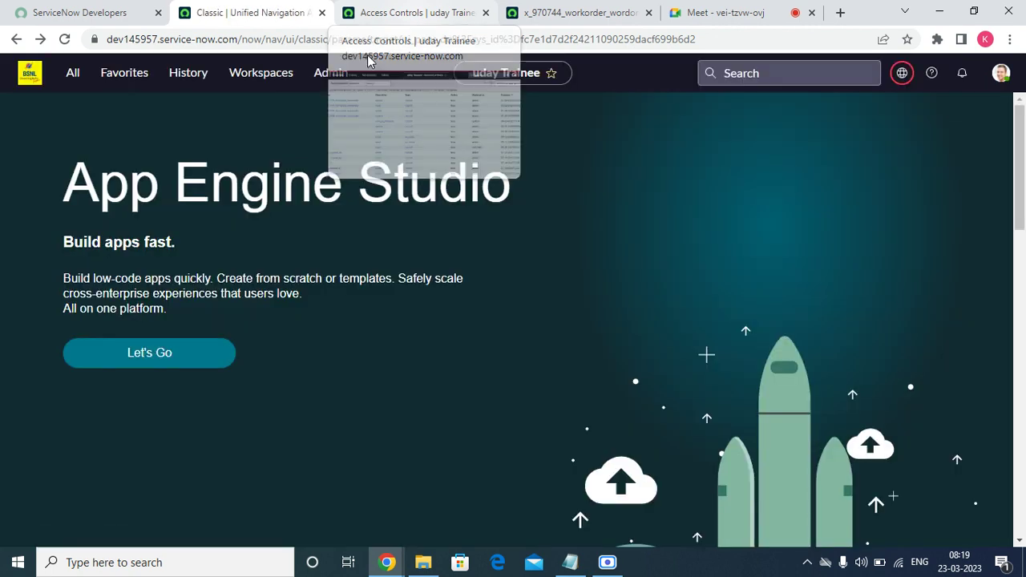
{"action": "left_click", "coordinate": [1001, 73]}
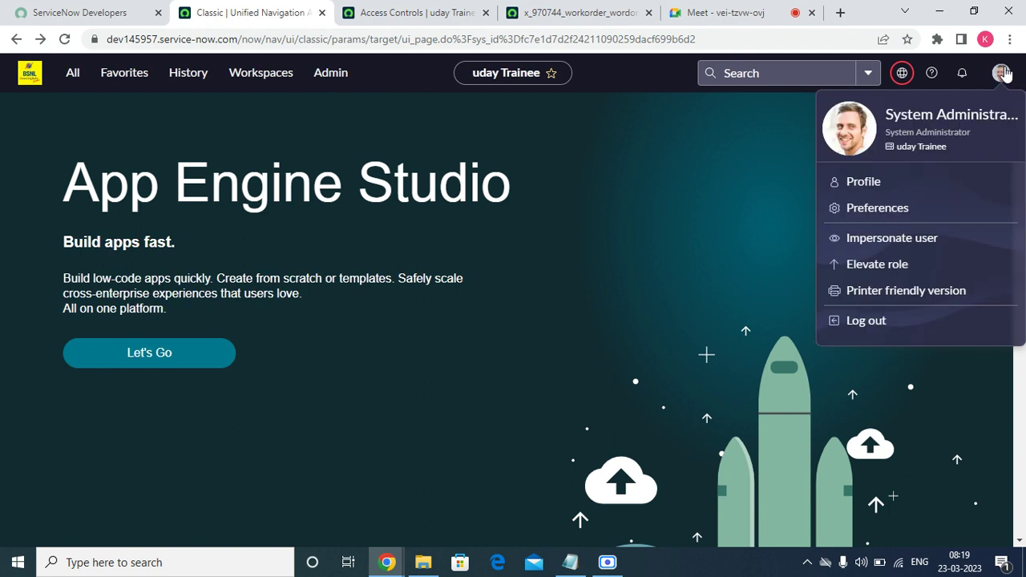
{"action": "left_click", "coordinate": [857, 273]}
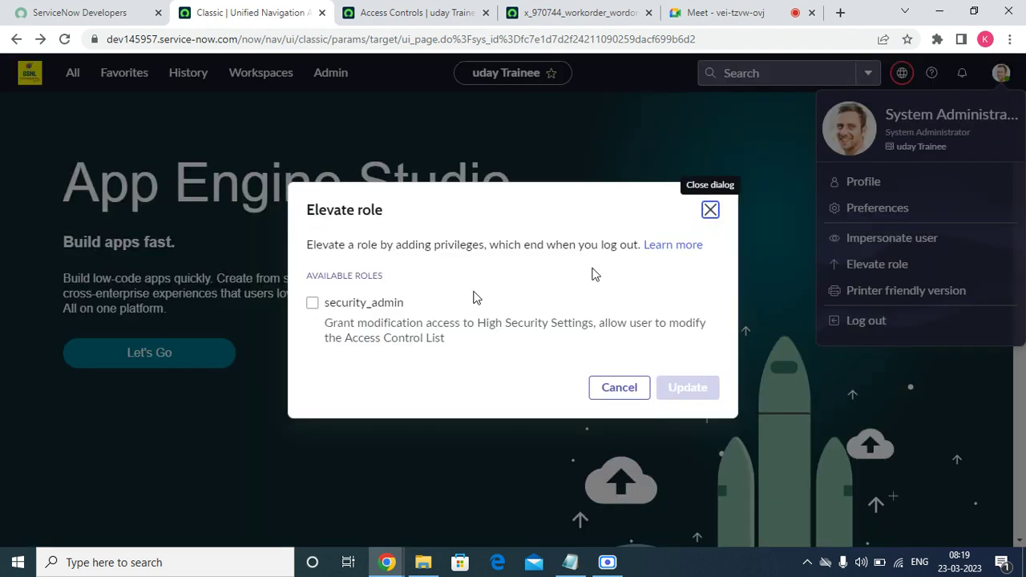
{"action": "left_click", "coordinate": [377, 302]}
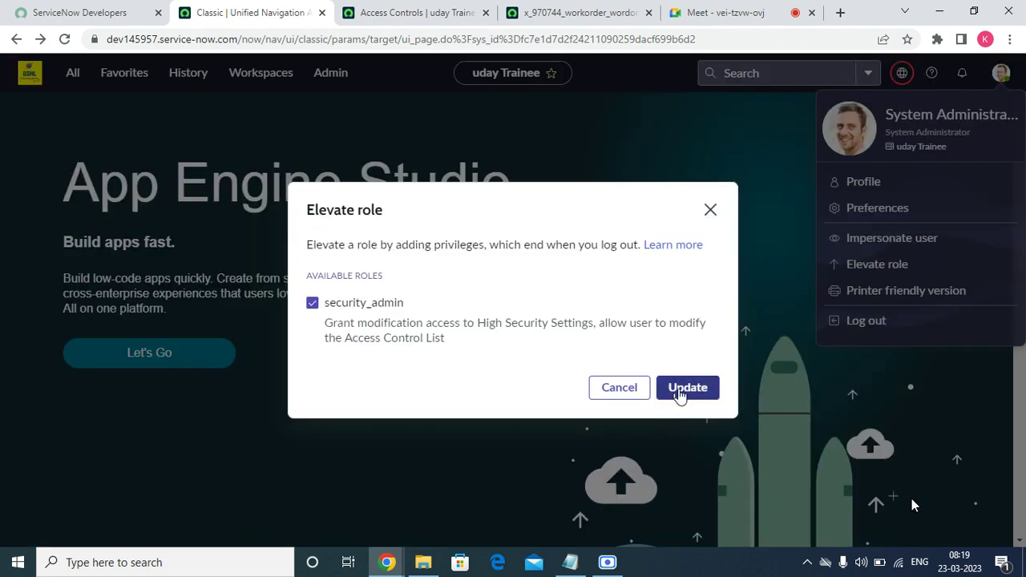
{"action": "left_click", "coordinate": [679, 389]}
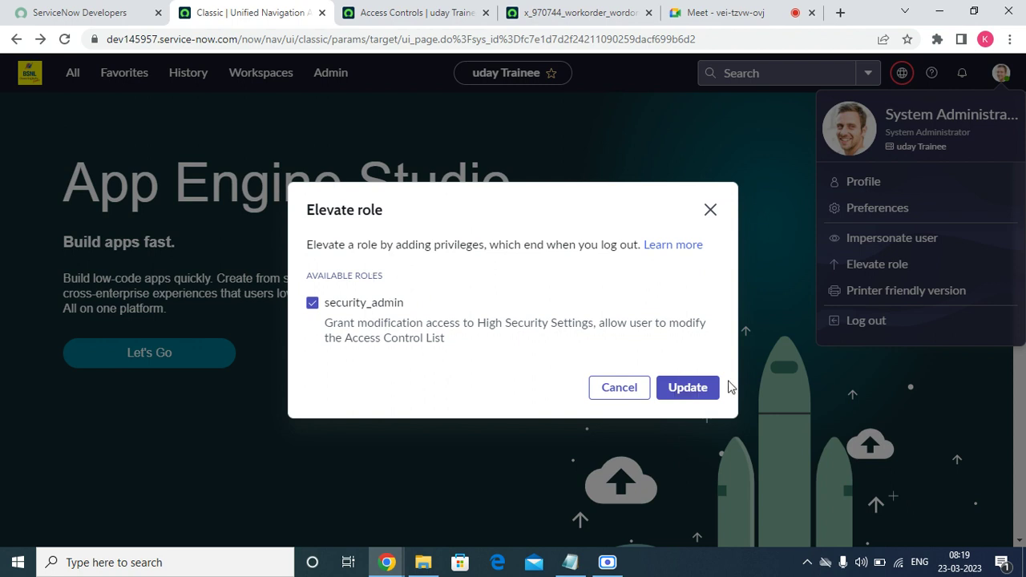
{"action": "left_click", "coordinate": [690, 389]}
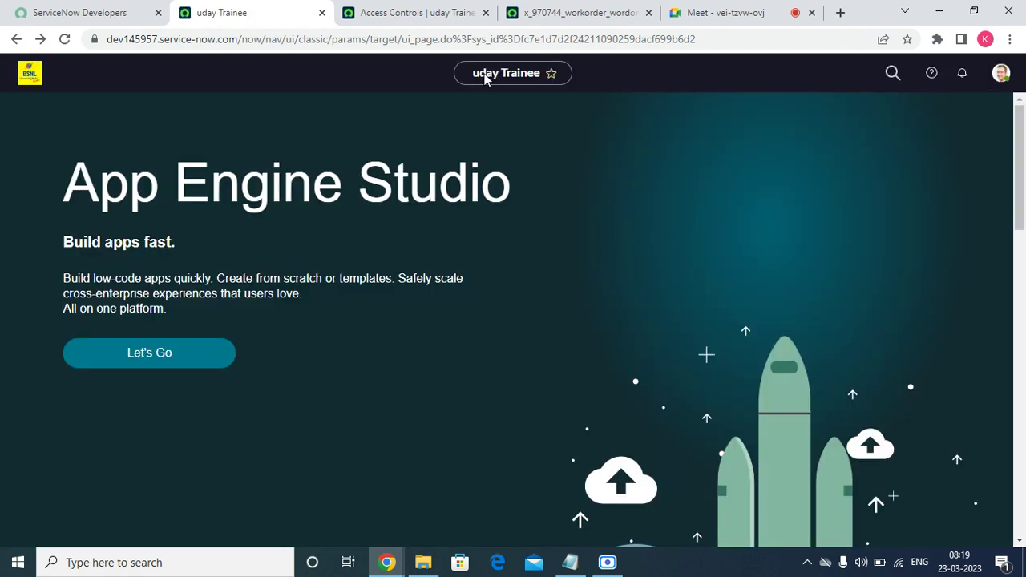
- Return to the browser tab with the Wordorder read access control and reload the record
{"action": "left_click", "coordinate": [542, 12]}
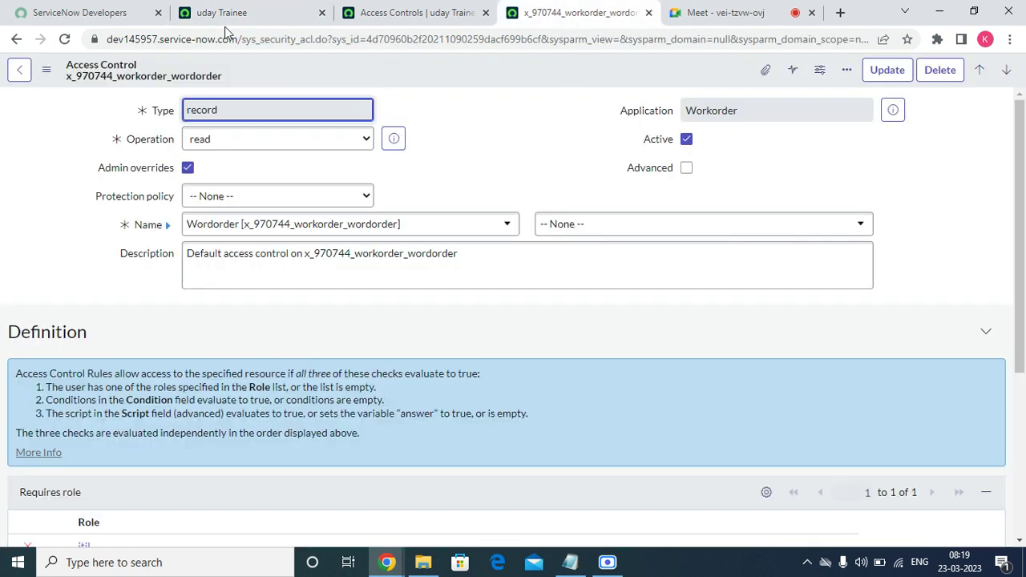
{"action": "left_click", "coordinate": [66, 38]}
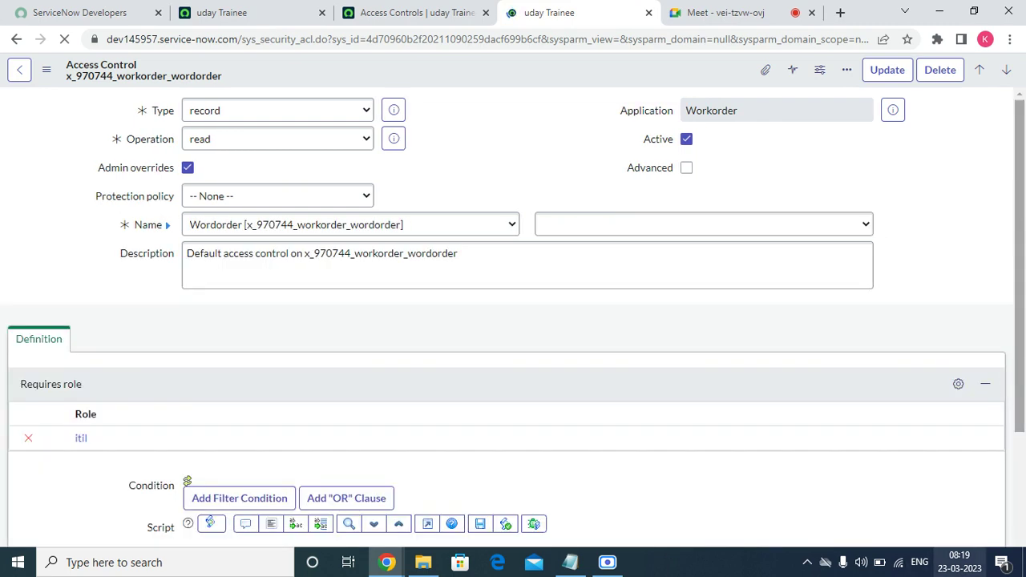
{"action": "left_click", "coordinate": [1024, 562]}
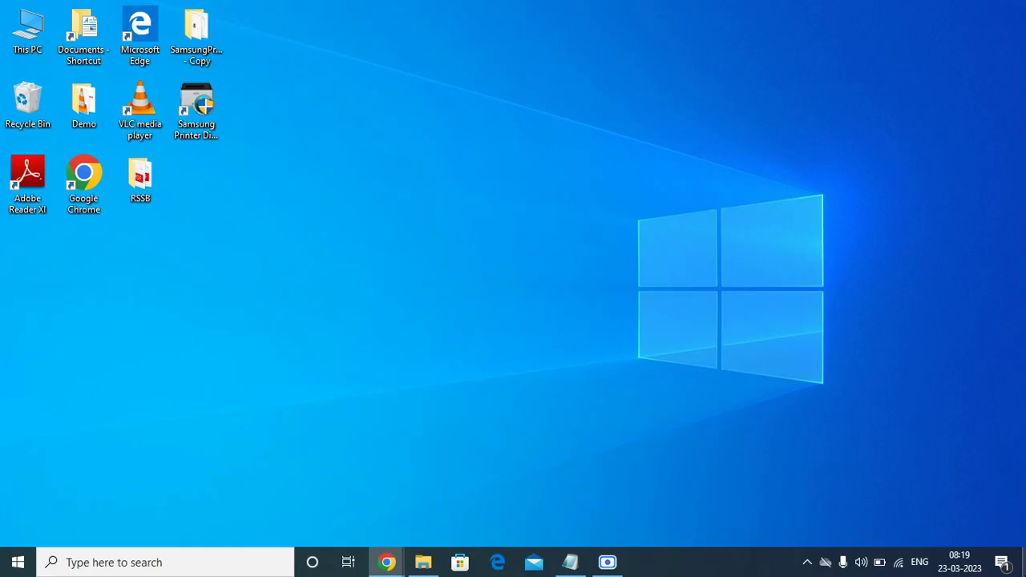
{"action": "left_click", "coordinate": [1024, 562]}
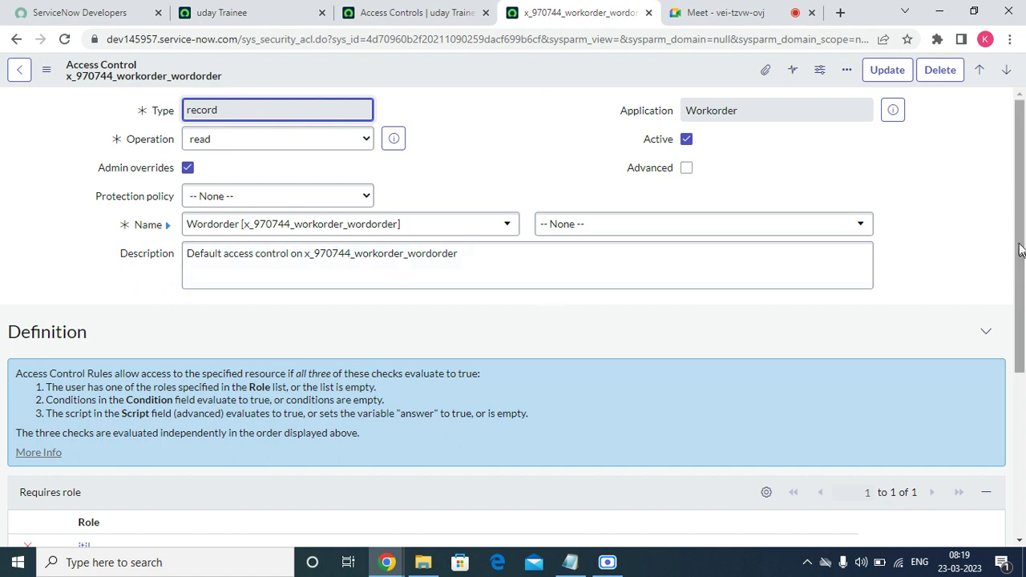
- Replace the itil role required by the Wordorder read access control with x_970744_workorder.wordorder_user and save the record
{"action": "left_click_drag", "start_coordinate": [1016, 240], "coordinate": [1017, 369]}
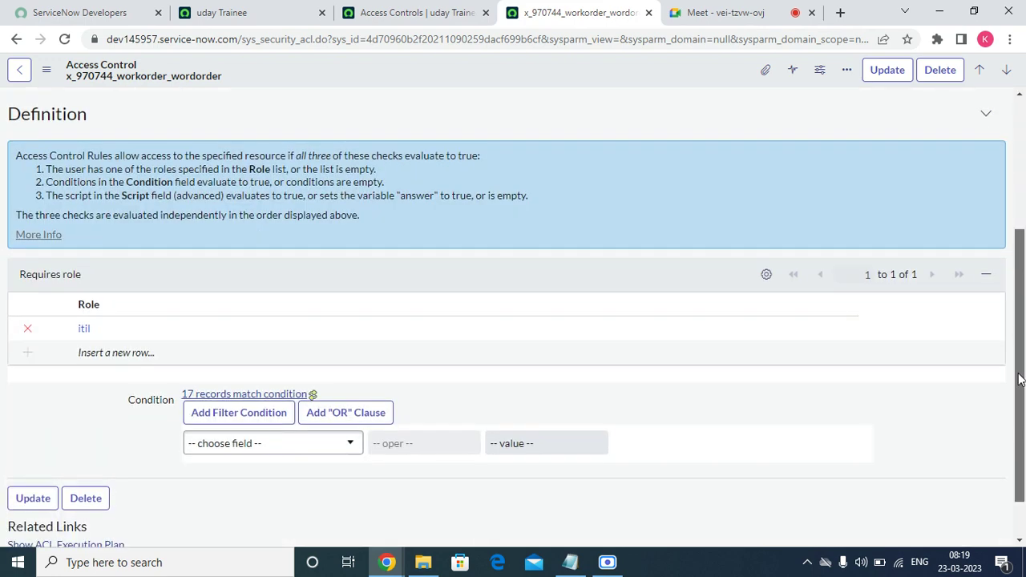
{"action": "left_click", "coordinate": [27, 328]}
{"action": "double_click", "coordinate": [92, 358]}
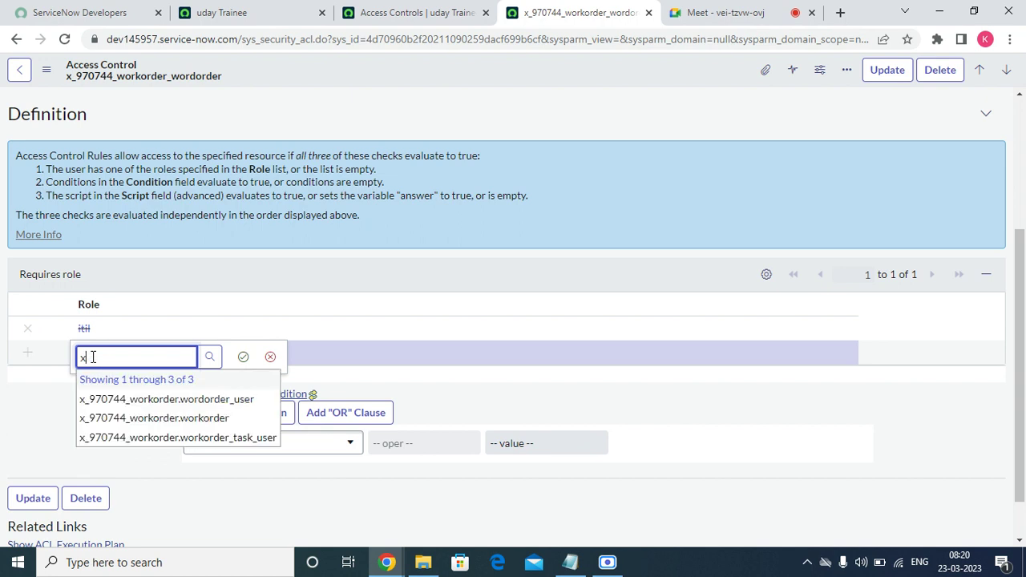
{"action": "type", "text": "x_"}
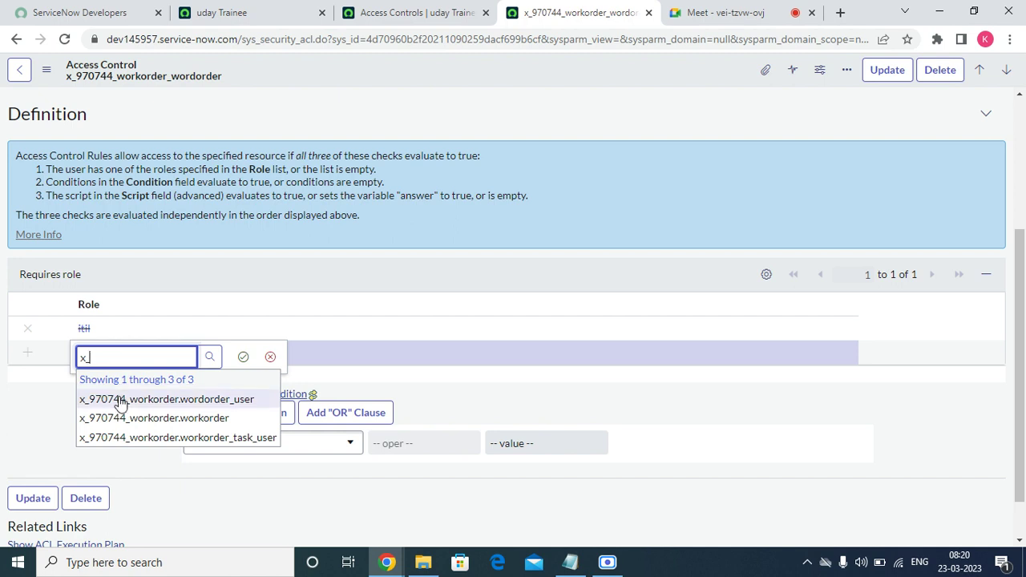
{"action": "left_click", "coordinate": [144, 400]}
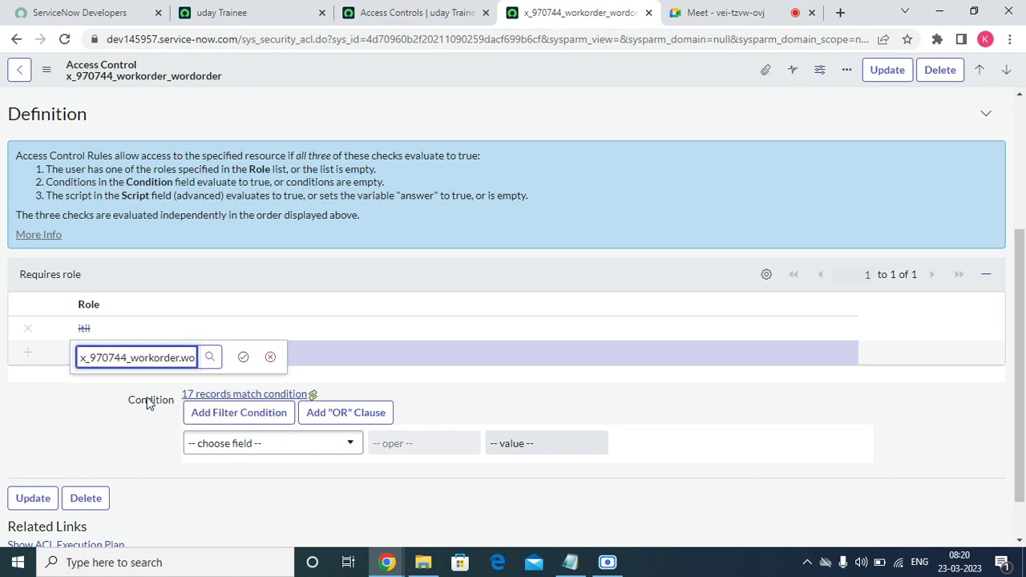
{"action": "left_click", "coordinate": [242, 359]}
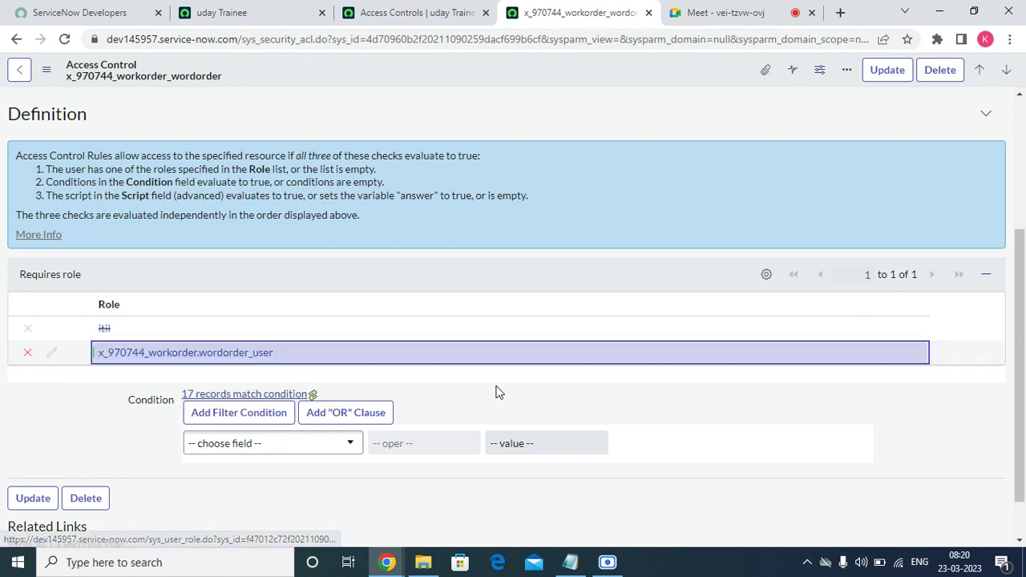
{"action": "scroll", "coordinate": [497, 389], "scroll_direction": "up", "scroll_amount": 3}
{"action": "right_click", "coordinate": [625, 70]}
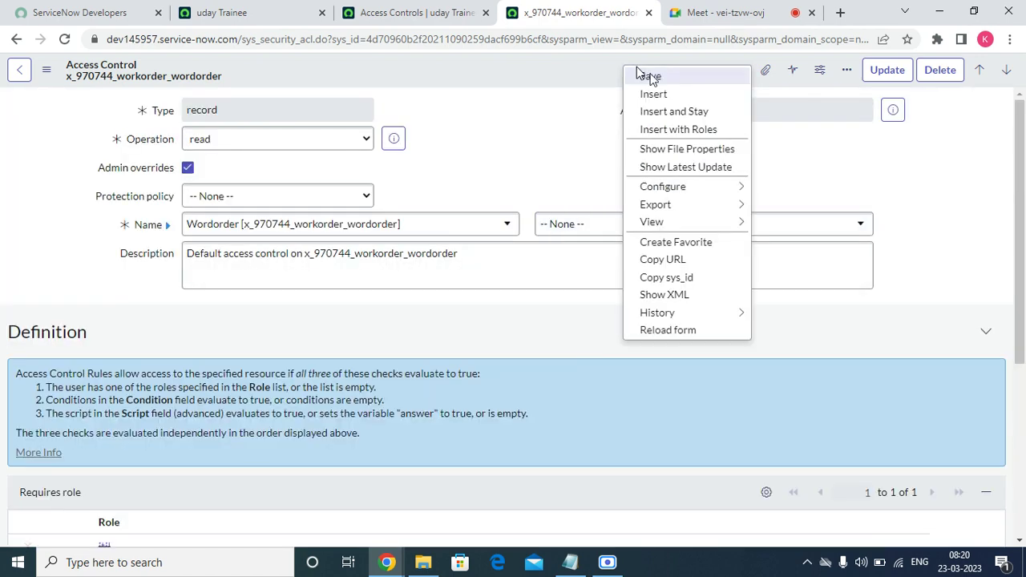
{"action": "left_click", "coordinate": [650, 77]}
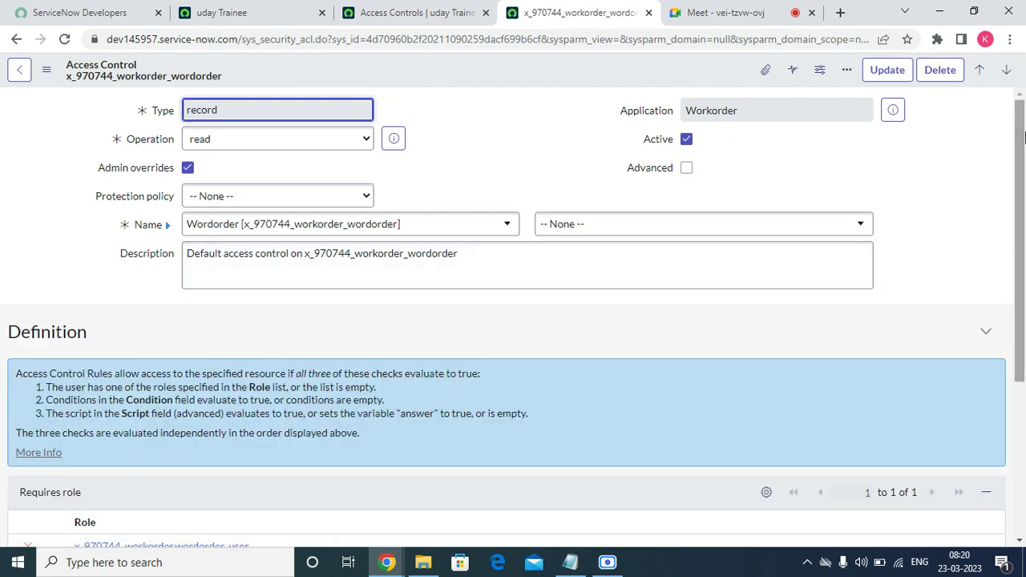
- Add itil as a second required role on the Wordorder read access control and save the record
{"action": "scroll", "coordinate": [1025, 138], "scroll_direction": "down", "scroll_amount": 4}
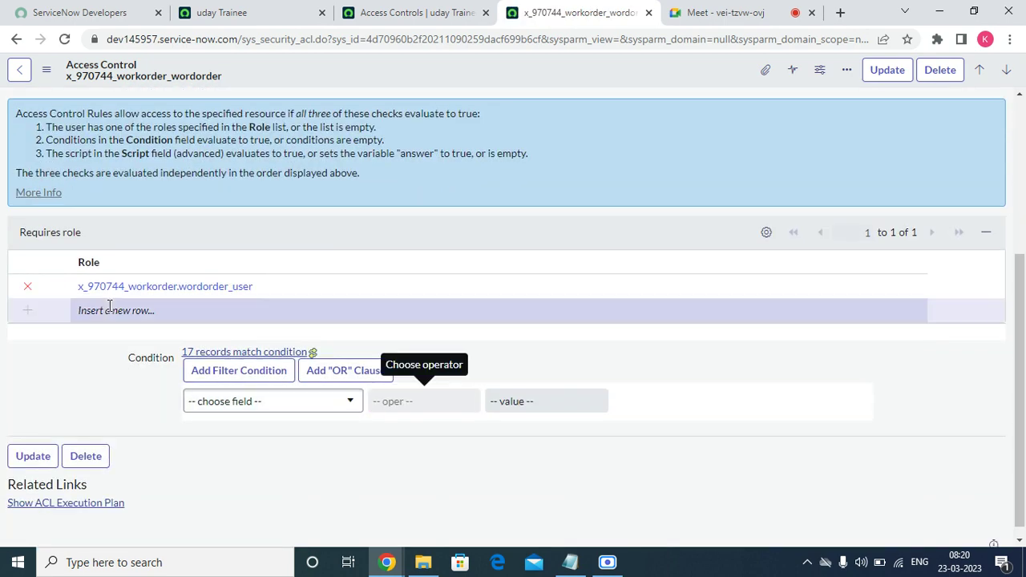
{"action": "left_click", "coordinate": [109, 310]}
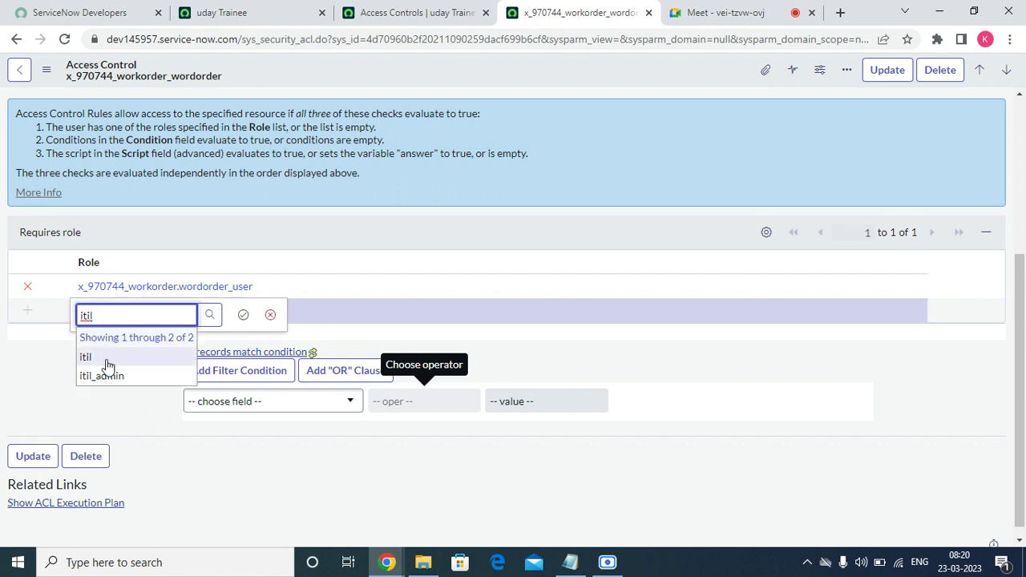
{"action": "left_click", "coordinate": [105, 360]}
{"action": "left_click", "coordinate": [246, 316]}
{"action": "scroll", "coordinate": [972, 183], "scroll_direction": "up", "scroll_amount": 3}
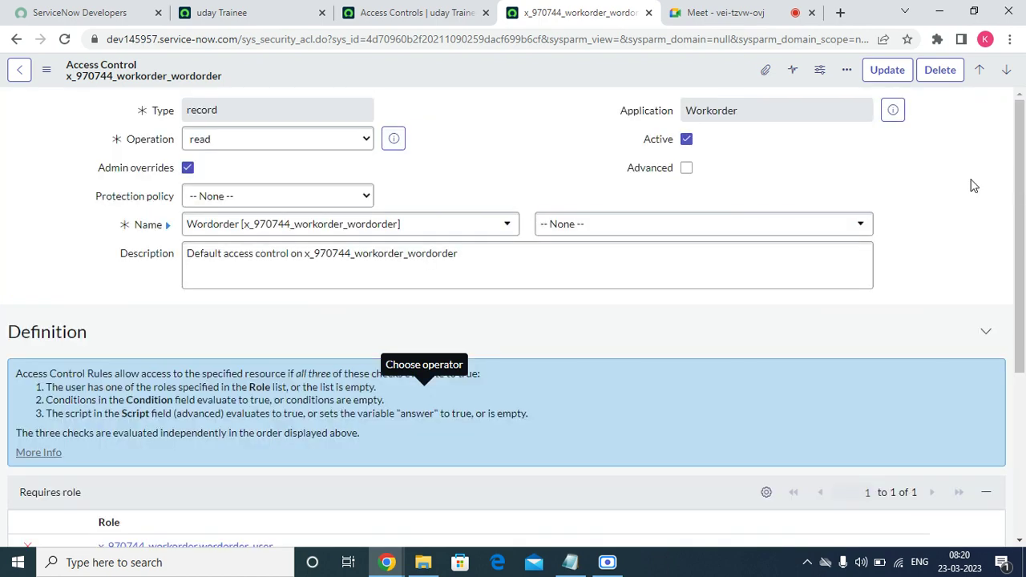
{"action": "right_click", "coordinate": [653, 61]}
{"action": "left_click", "coordinate": [662, 69]}
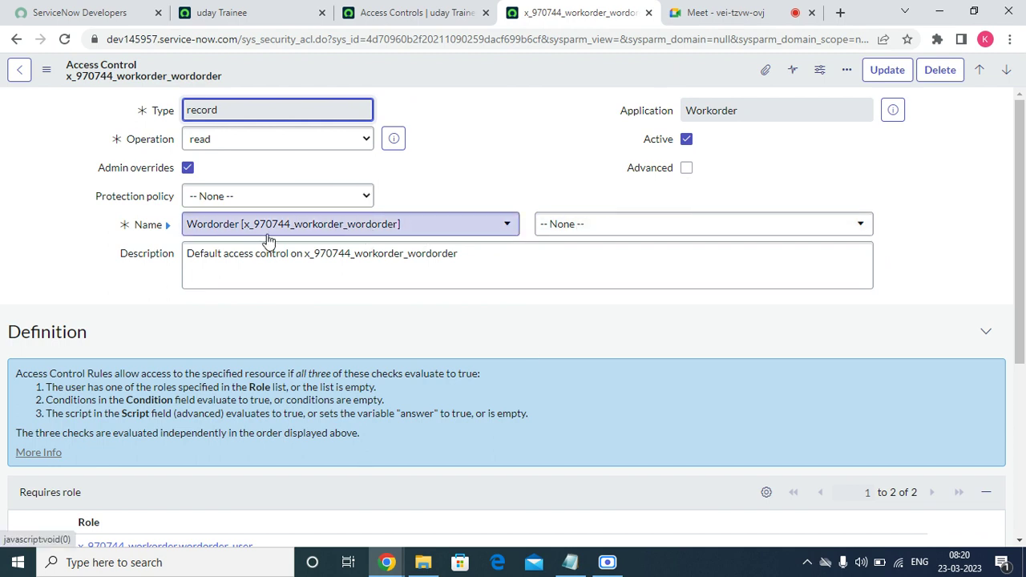
{"action": "left_click", "coordinate": [282, 202]}
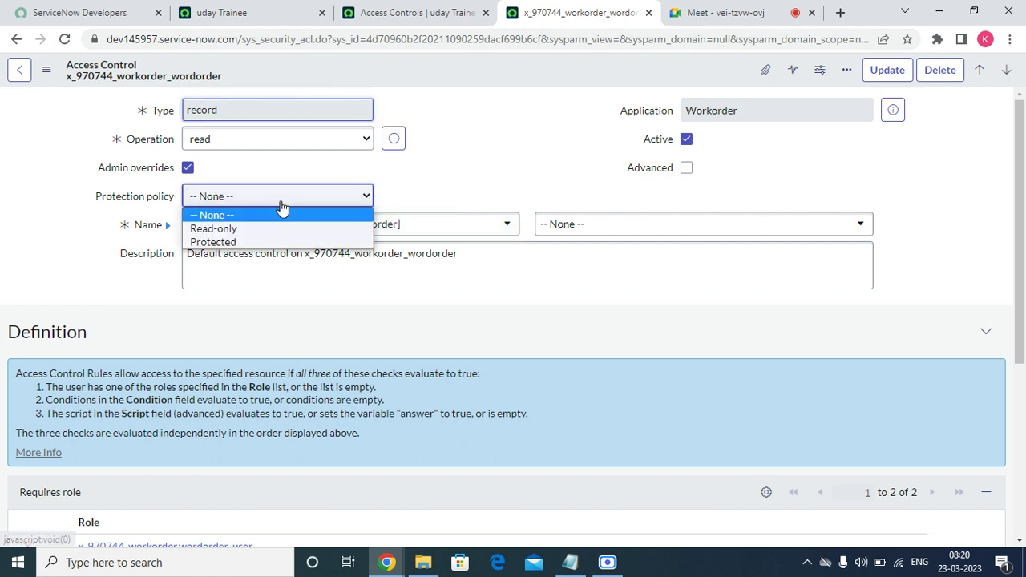
{"action": "left_click", "coordinate": [550, 129]}
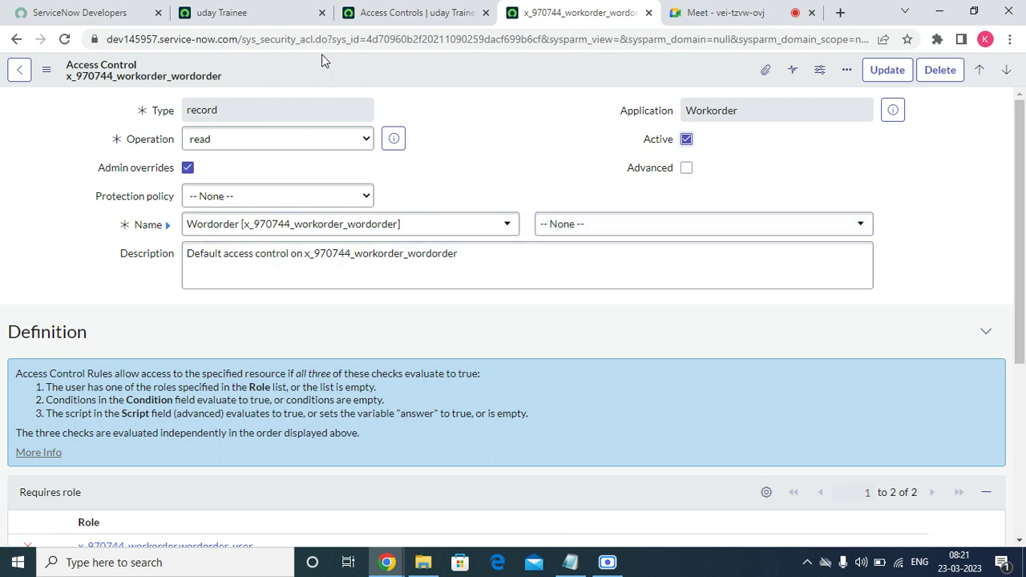
- Switch to the instance's home page tab and impersonate the first user under recent impersonations
{"action": "left_click", "coordinate": [305, 17]}
{"action": "left_click", "coordinate": [1000, 72]}
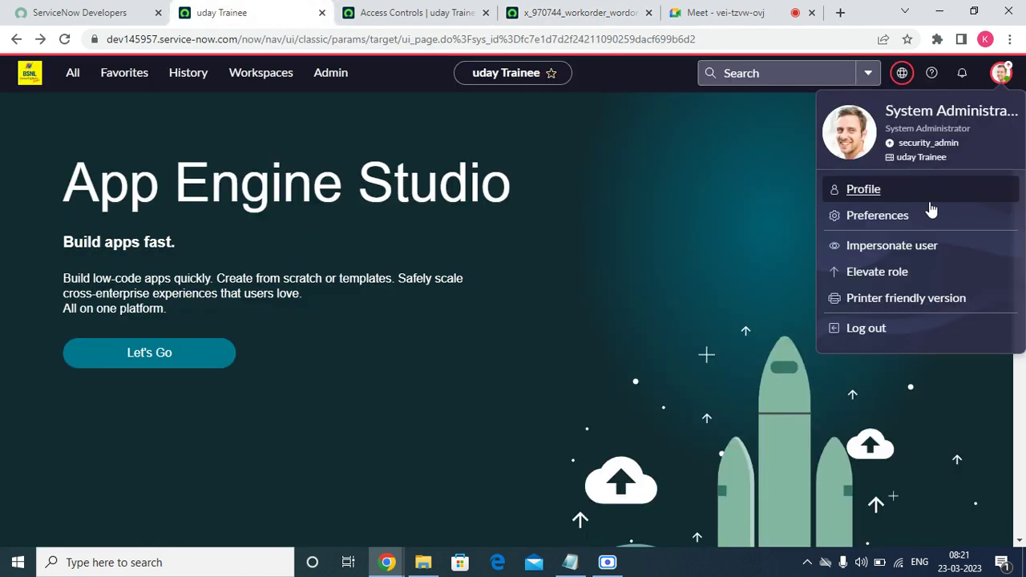
{"action": "left_click", "coordinate": [877, 255]}
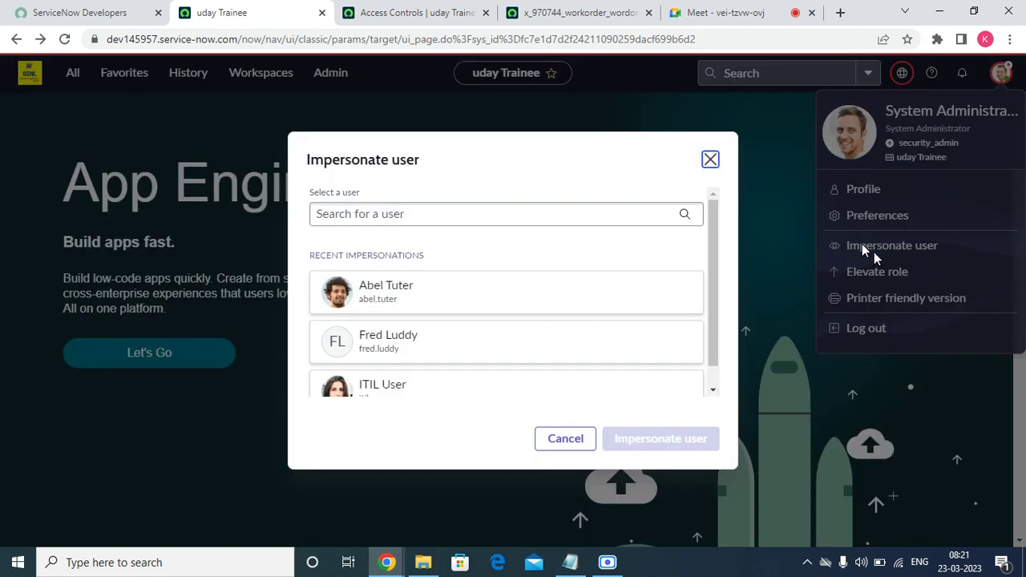
{"action": "left_click", "coordinate": [467, 296]}
{"action": "left_click", "coordinate": [656, 440]}
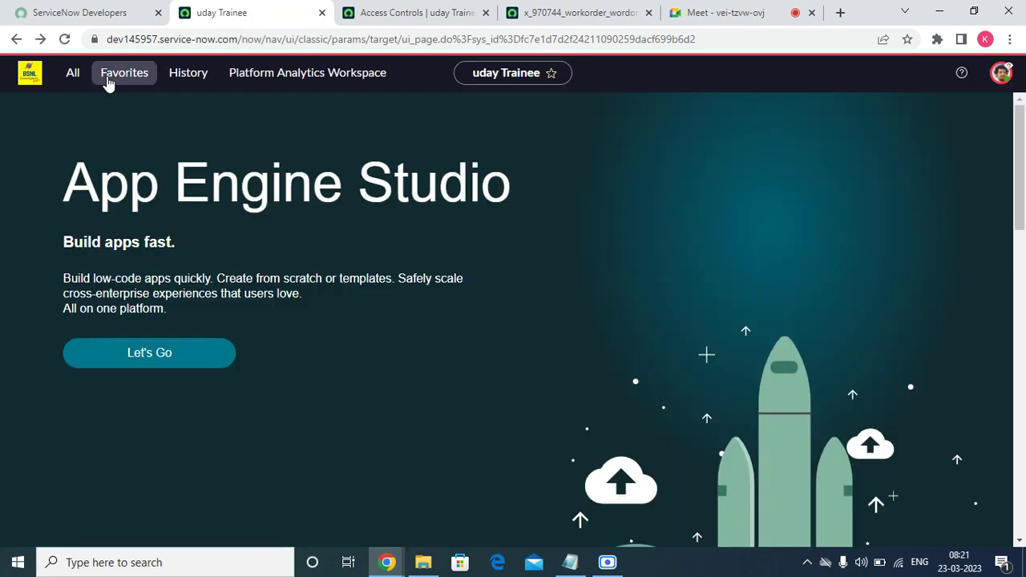
- Add the Work order application to the favorites and open its Work orders list from there
{"action": "left_click", "coordinate": [107, 79]}
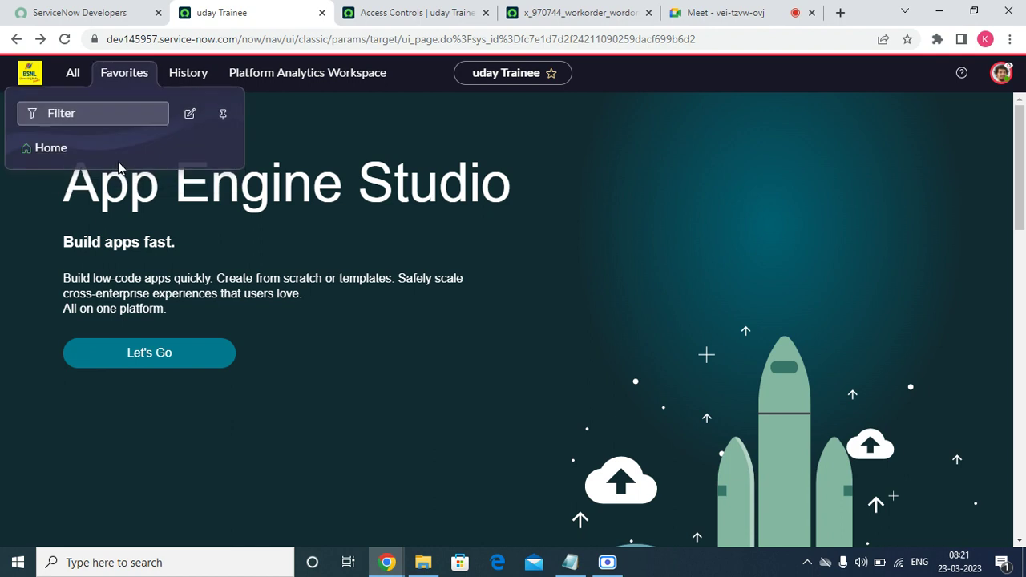
{"action": "left_click", "coordinate": [72, 72]}
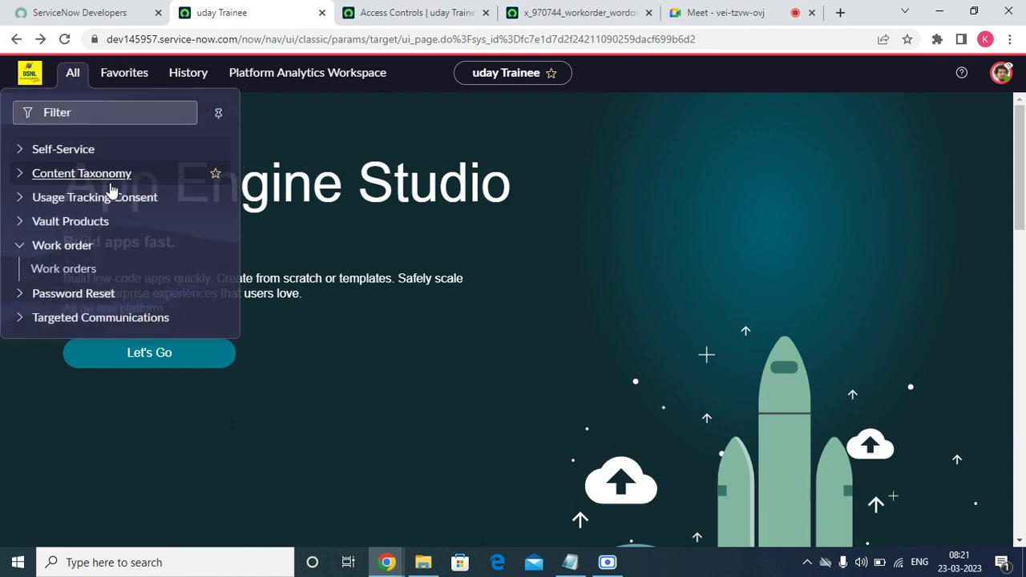
{"action": "left_click", "coordinate": [215, 244]}
{"action": "left_click", "coordinate": [124, 72]}
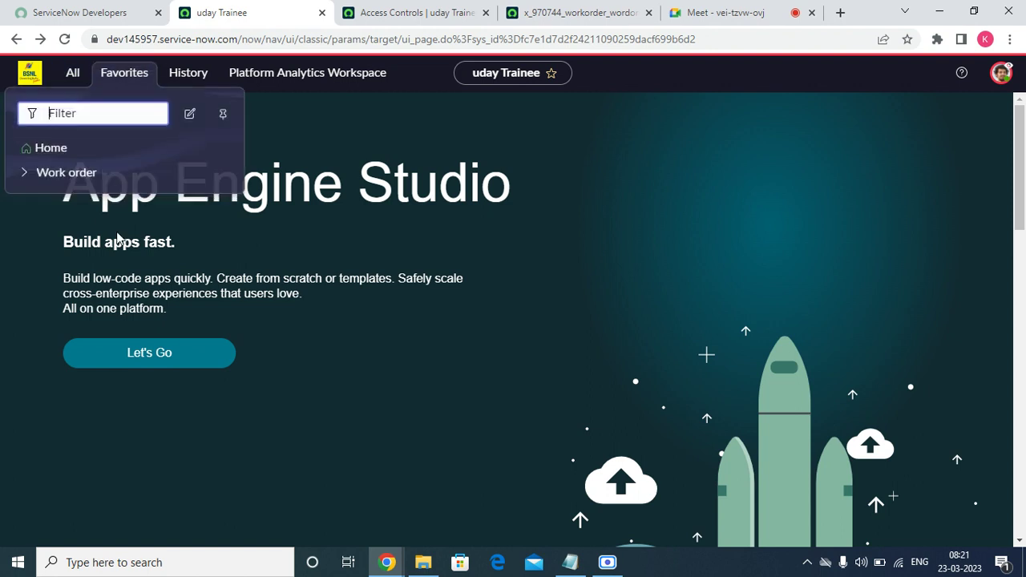
{"action": "left_click", "coordinate": [73, 181]}
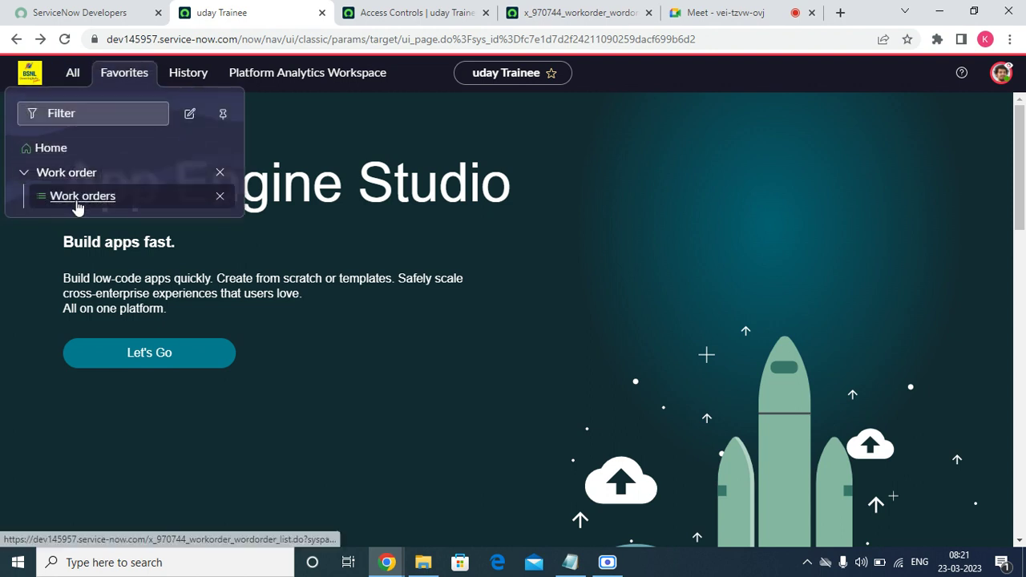
{"action": "left_click", "coordinate": [78, 205]}
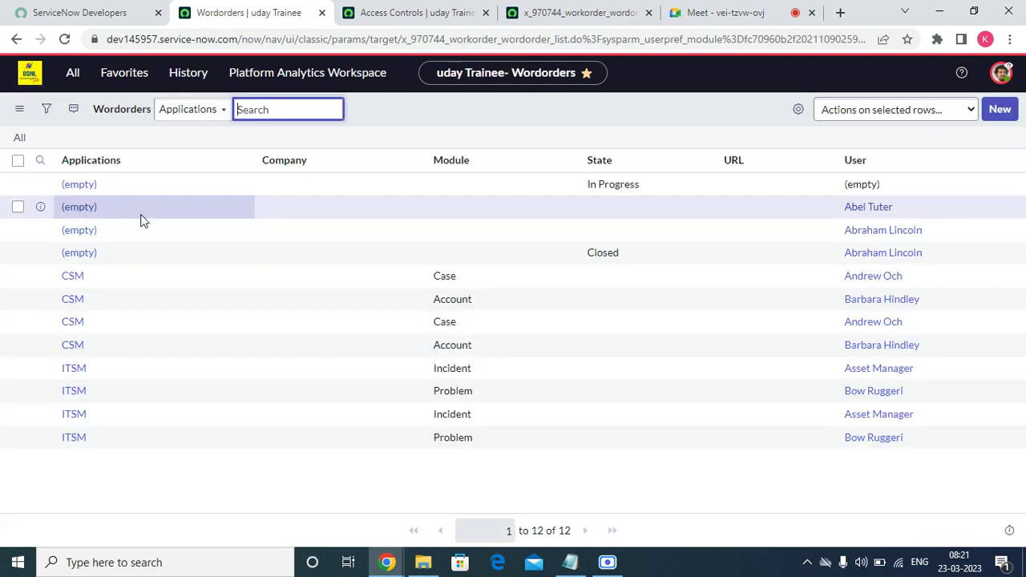
- Open the first CSM Case work order in a new browser tab and look through its form fields
{"action": "right_click", "coordinate": [46, 278]}
{"action": "left_click", "coordinate": [55, 286]}
{"action": "left_click", "coordinate": [372, 11]}
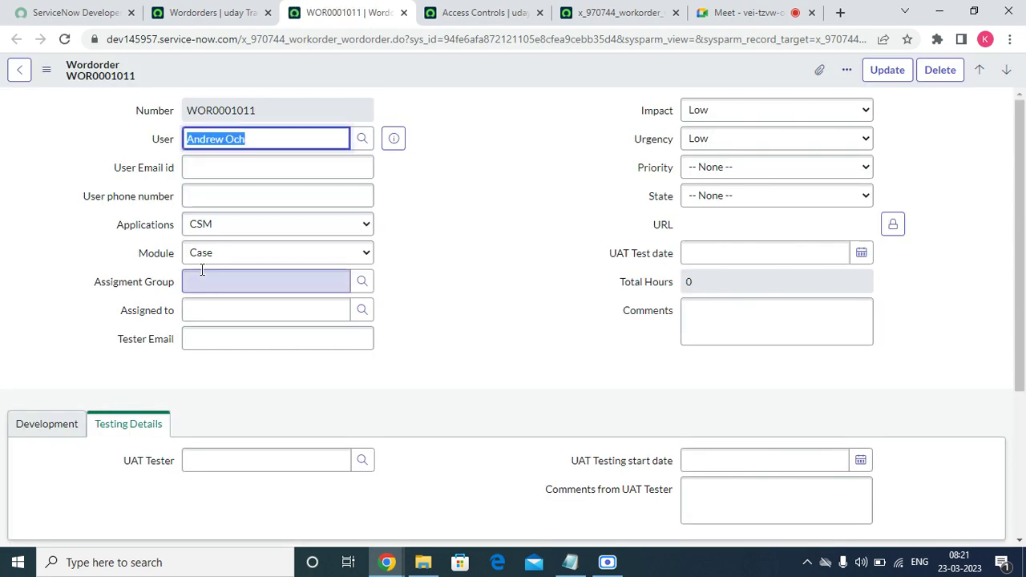
{"action": "scroll", "coordinate": [201, 289], "scroll_direction": "down", "scroll_amount": 3}
{"action": "scroll", "coordinate": [201, 305], "scroll_direction": "up", "scroll_amount": 3}
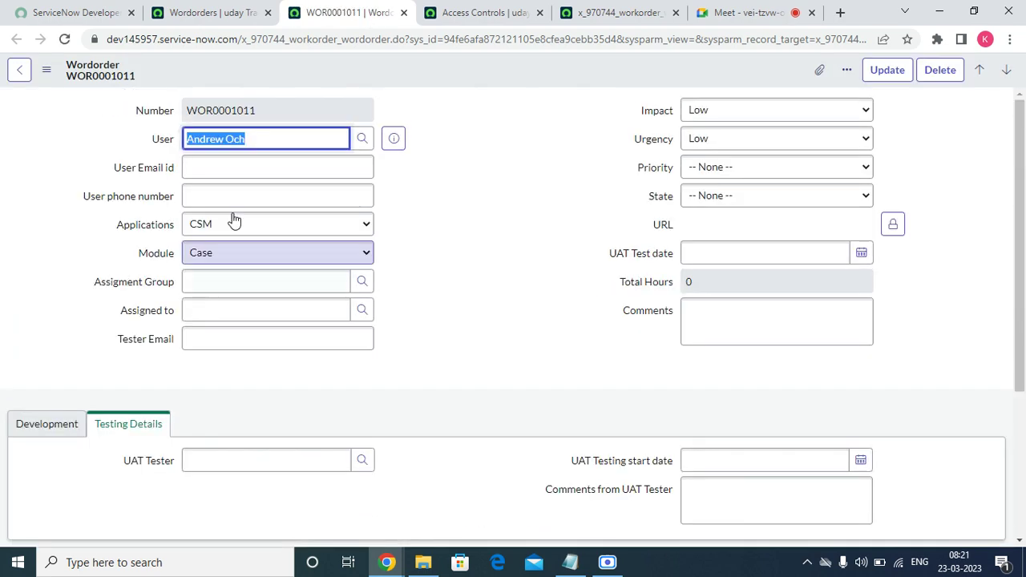
{"action": "left_click", "coordinate": [490, 213]}
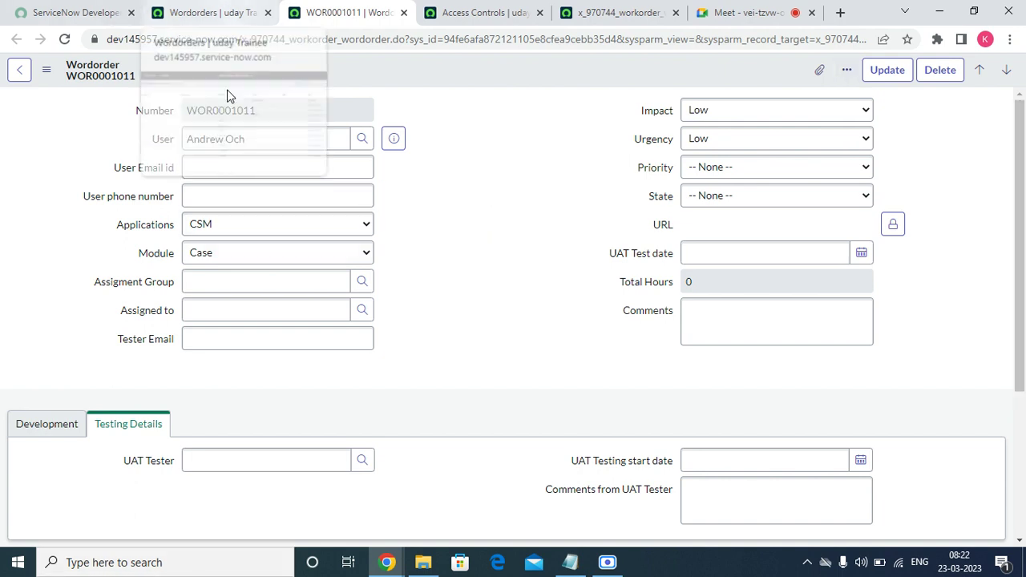
- End the impersonation from the Wordorders list tab and close the browser tab with the read access control
{"action": "left_click", "coordinate": [187, 11]}
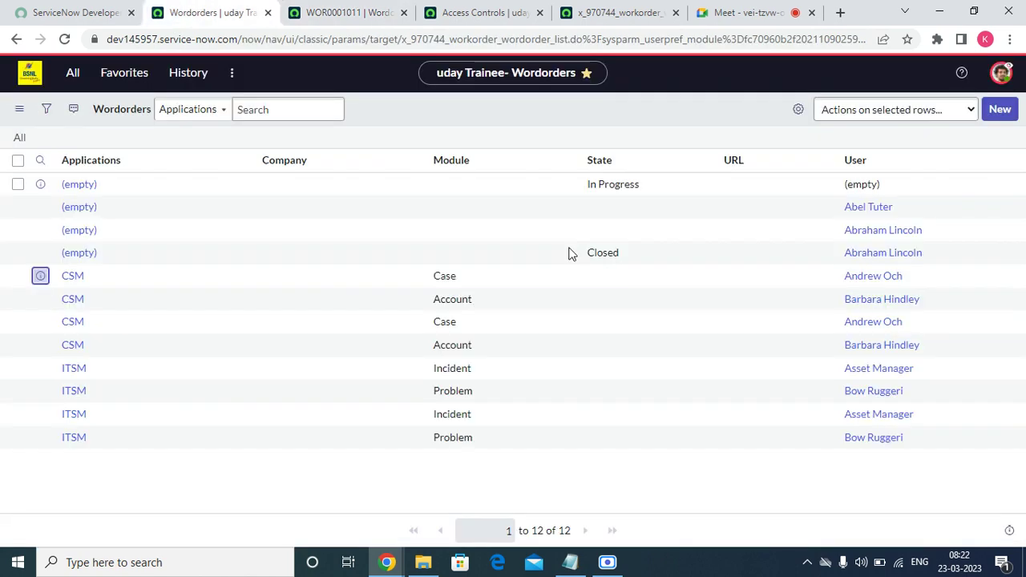
{"action": "left_click", "coordinate": [1002, 74]}
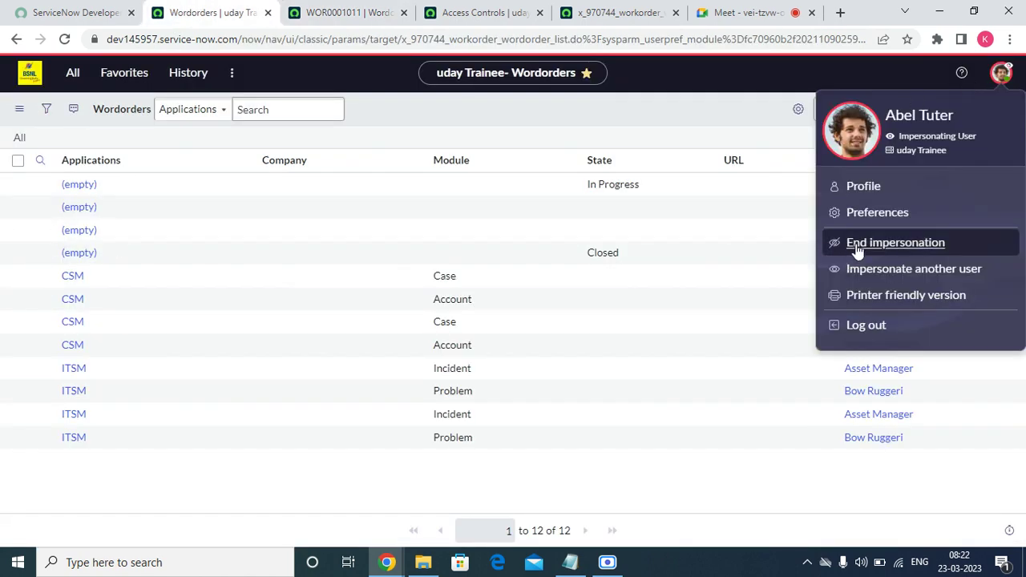
{"action": "left_click", "coordinate": [639, 14]}
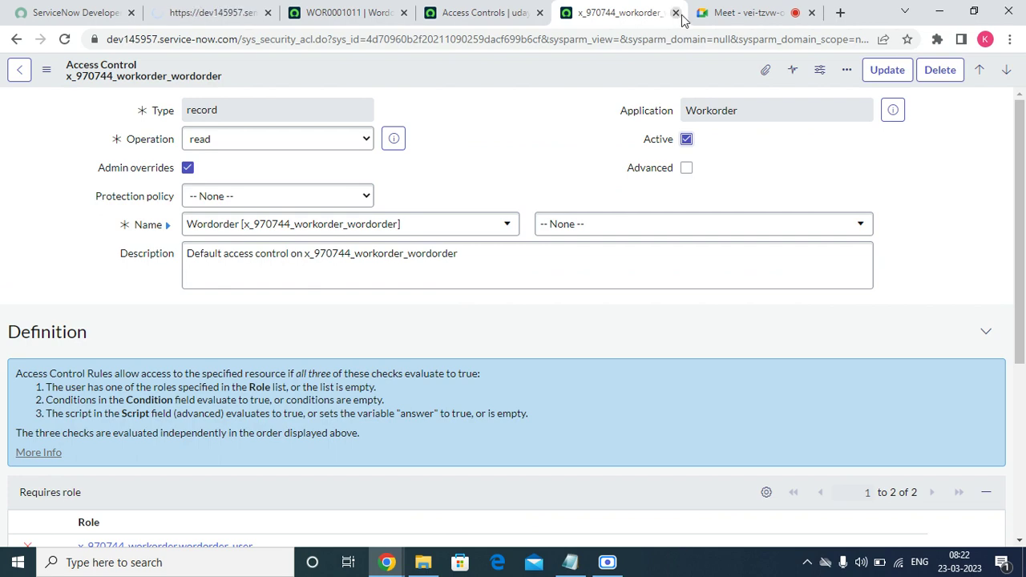
{"action": "left_click", "coordinate": [676, 13]}
{"action": "left_click", "coordinate": [192, 11]}
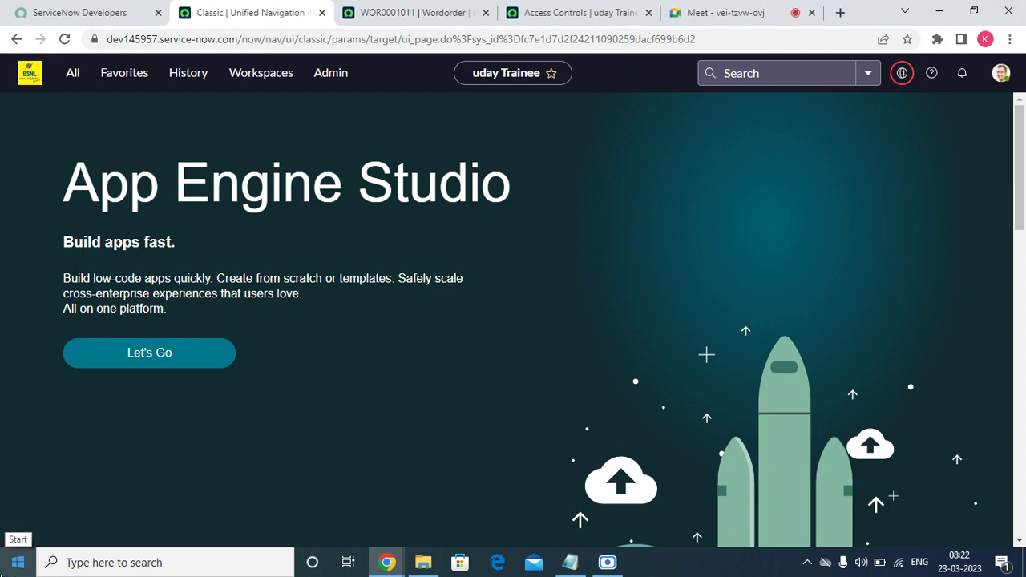
- Elevate the administrator session with the security_admin role again from the home page tab
{"action": "left_click", "coordinate": [449, 21]}
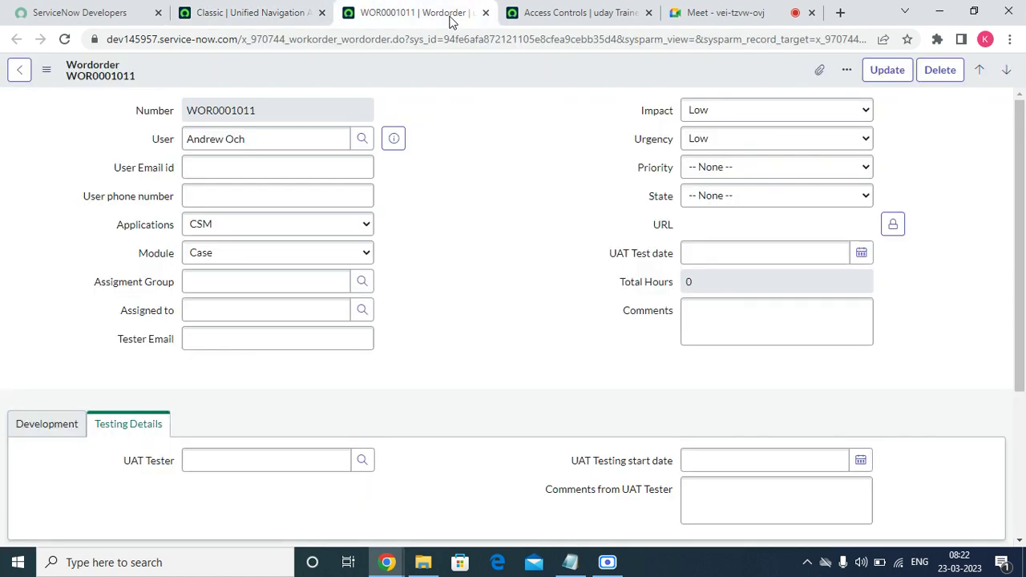
{"action": "left_click", "coordinate": [241, 12]}
{"action": "left_click", "coordinate": [1000, 73]}
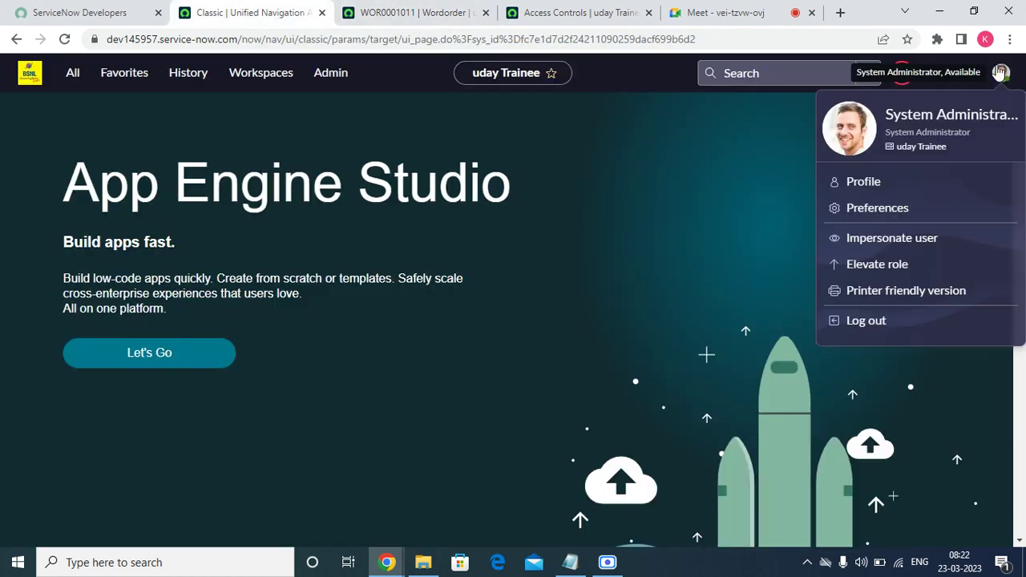
{"action": "left_click", "coordinate": [853, 266]}
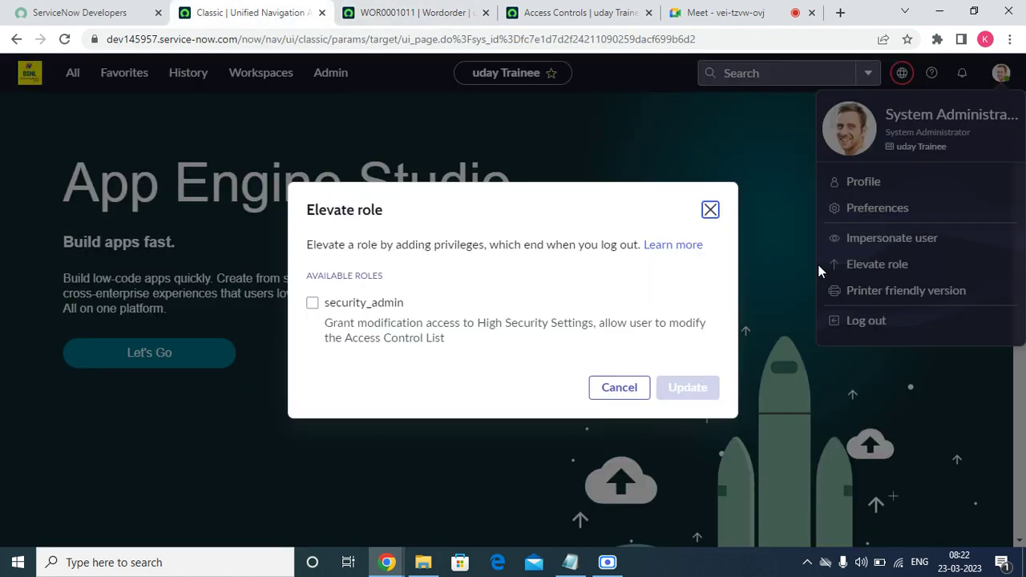
{"action": "left_click", "coordinate": [313, 304]}
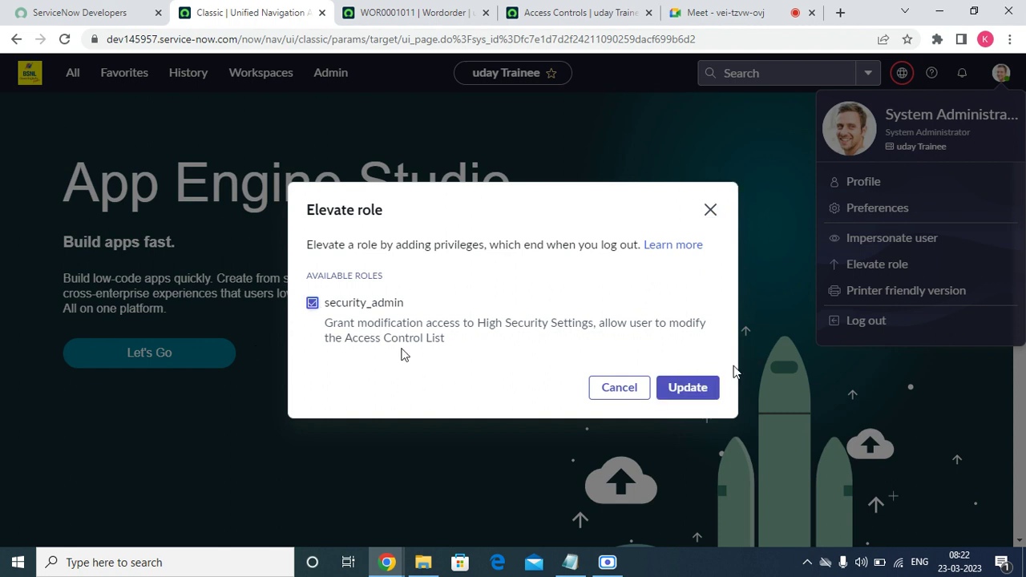
{"action": "left_click", "coordinate": [692, 390]}
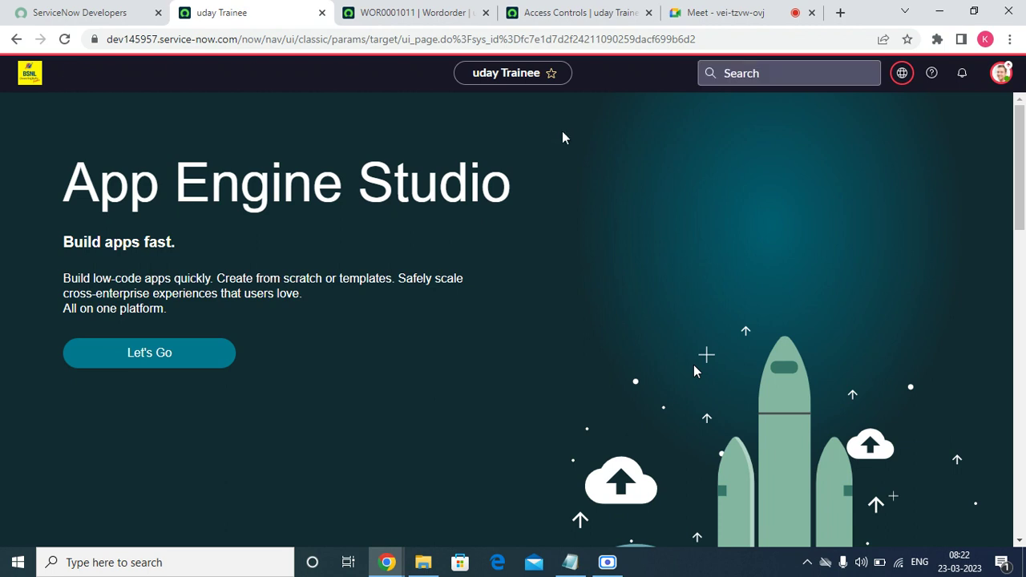
- Switch to the browser tab with the Access Controls list and reload it
{"action": "left_click", "coordinate": [548, 15]}
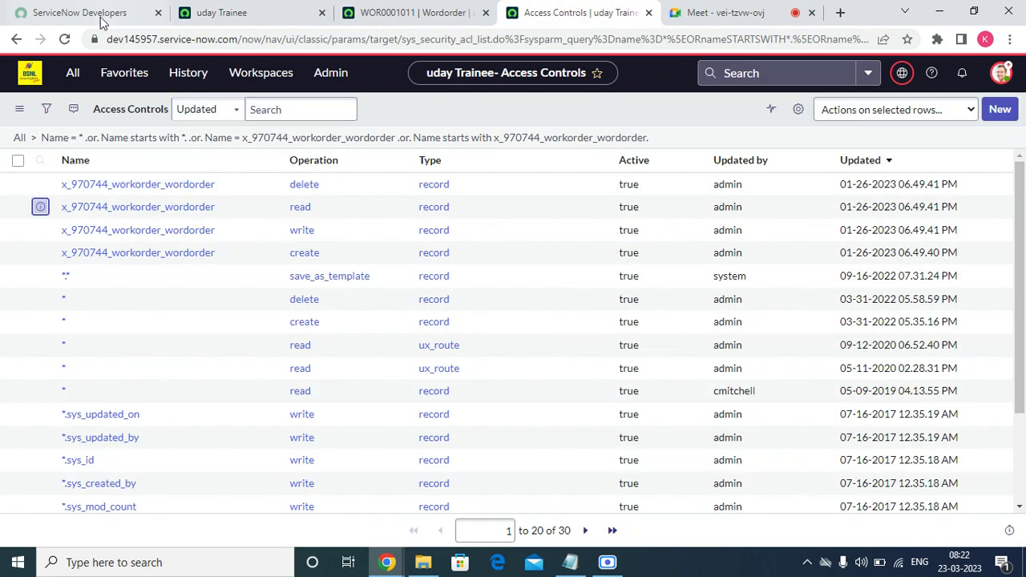
{"action": "left_click", "coordinate": [67, 35]}
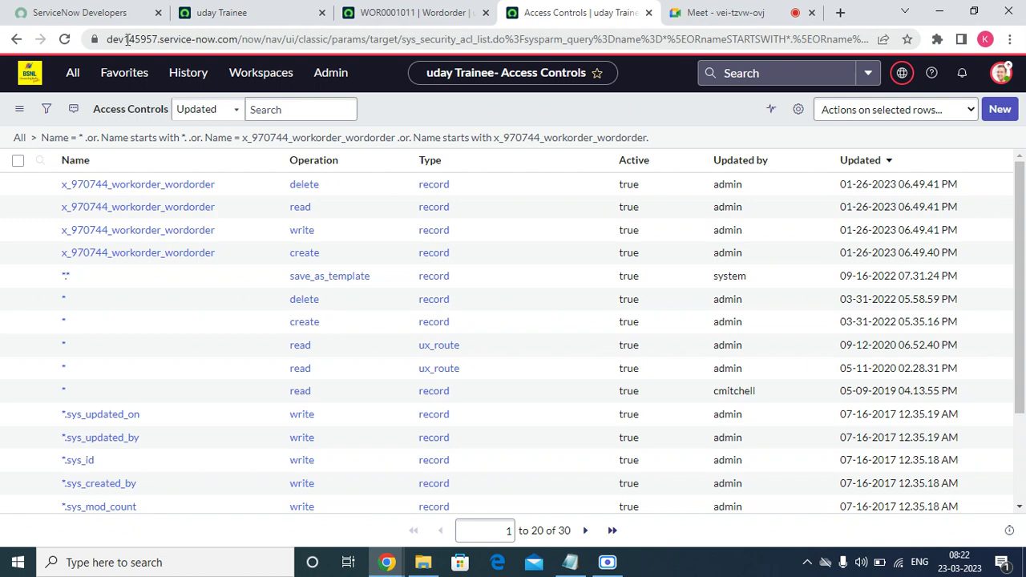
- Open the write access control of x_970744_workorder_wordorder in a new browser tab and switch to it
{"action": "right_click", "coordinate": [42, 233]}
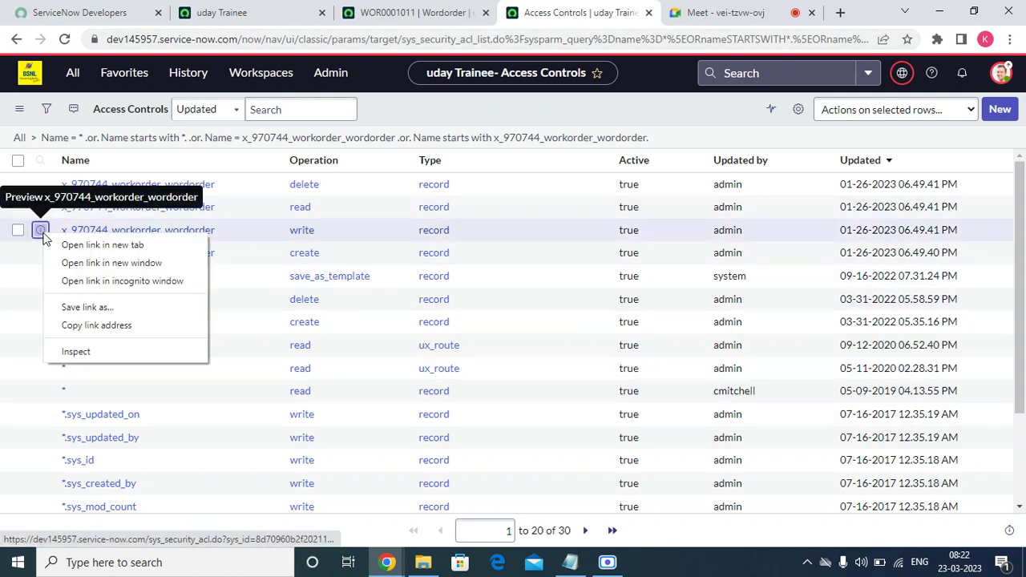
{"action": "left_click", "coordinate": [65, 244]}
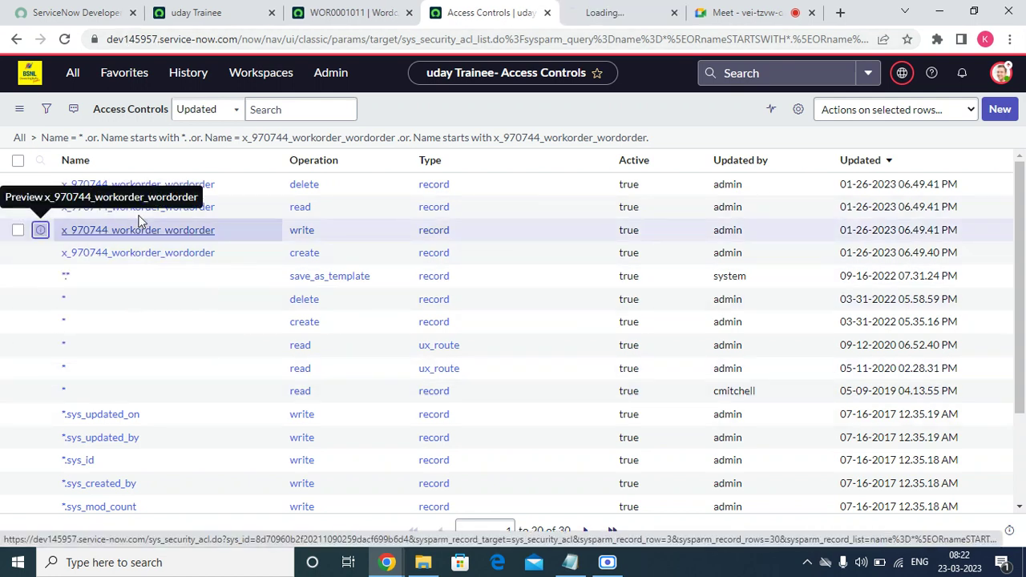
{"action": "left_click", "coordinate": [640, 12]}
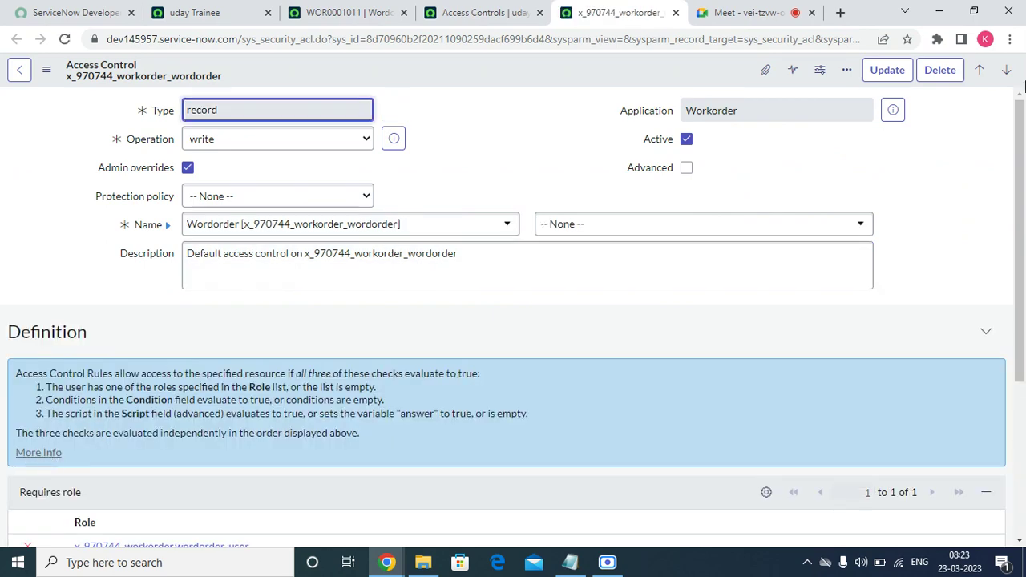
- Replace the required role x_970744_workorder.wordorder_user with itil in the write access control
{"action": "scroll", "coordinate": [1017, 136], "scroll_direction": "down", "scroll_amount": 3}
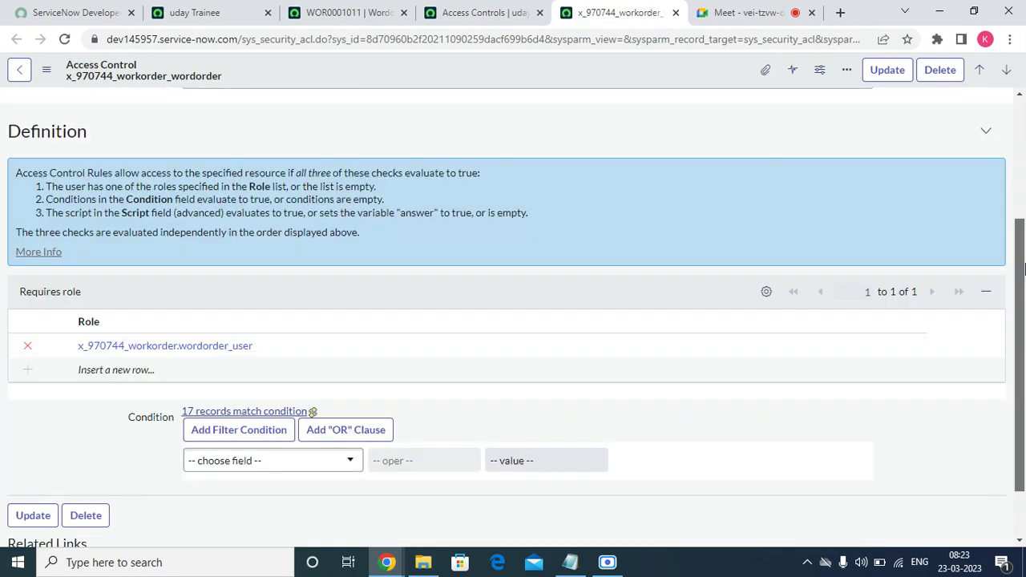
{"action": "left_click", "coordinate": [27, 302]}
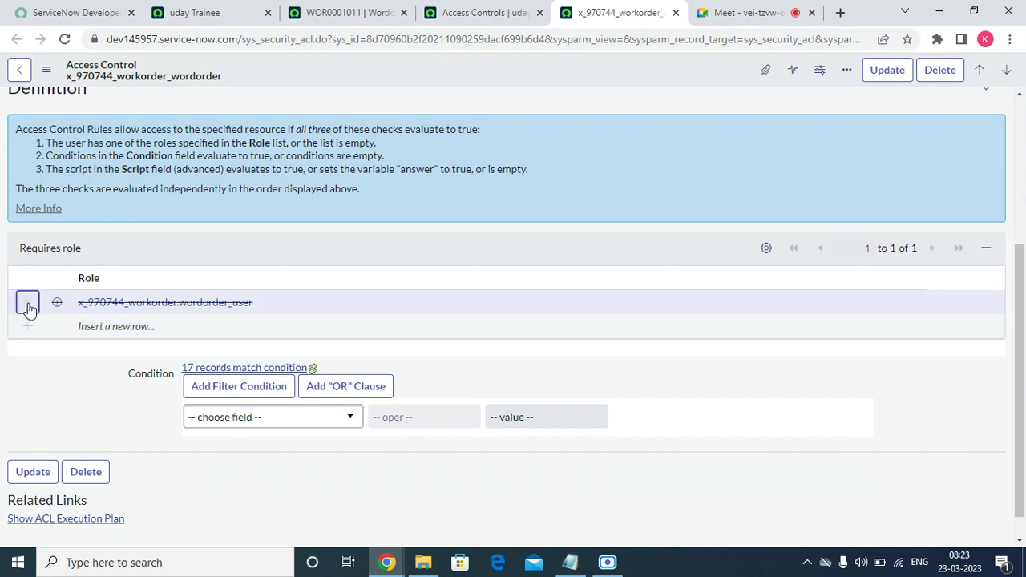
{"action": "left_click", "coordinate": [87, 326]}
{"action": "type", "text": "itil"}
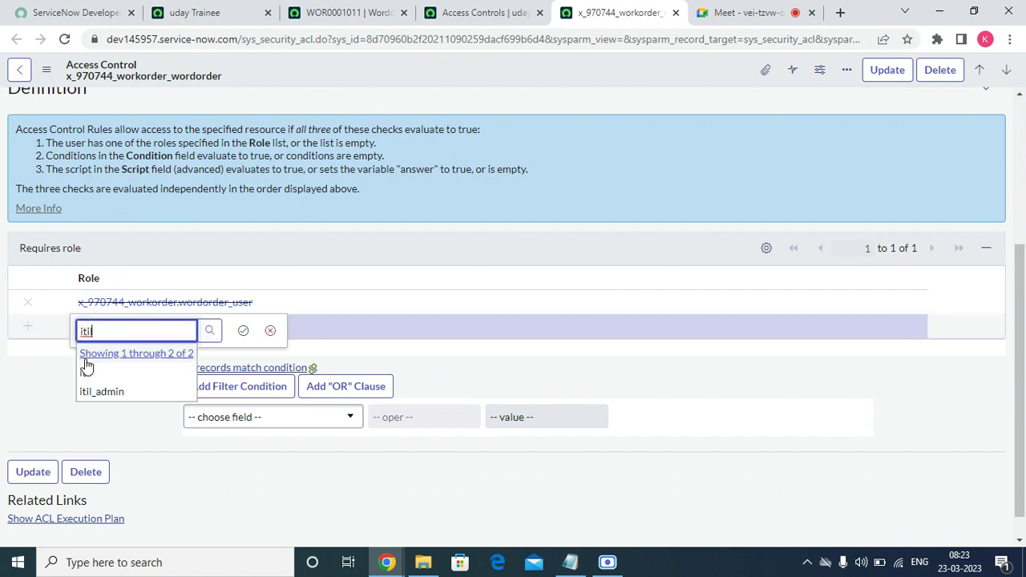
{"action": "left_click", "coordinate": [89, 370]}
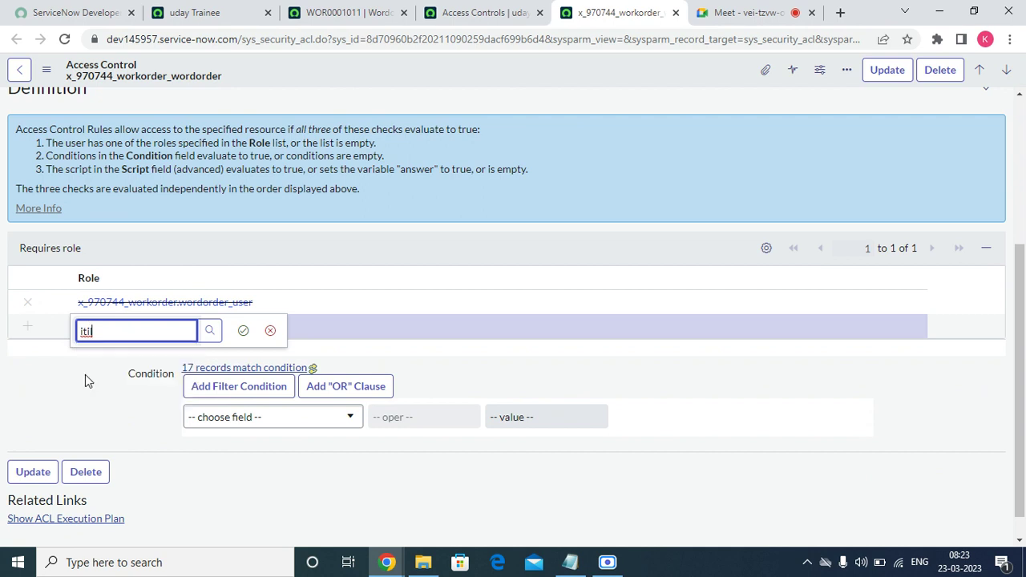
{"action": "left_click", "coordinate": [243, 330]}
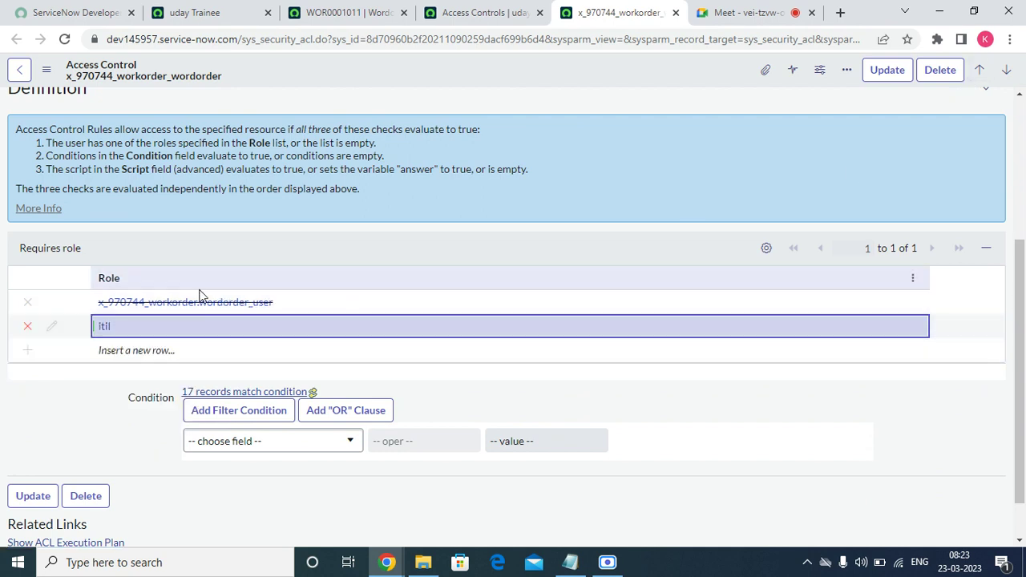
- Save the access control's pending itil role change and impersonate the first user under recent impersonations
{"action": "left_click", "coordinate": [889, 69]}
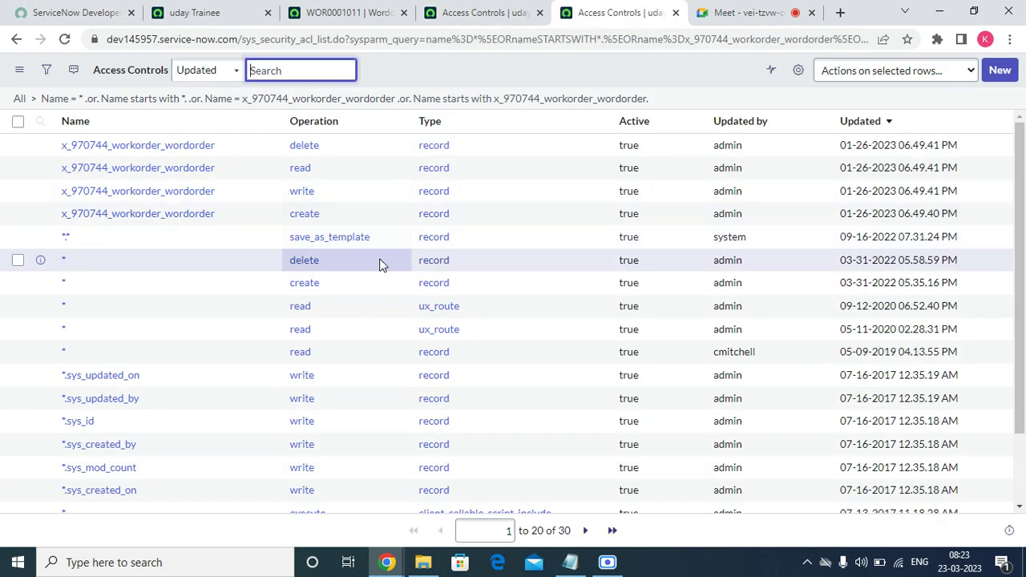
{"action": "left_click", "coordinate": [179, 24]}
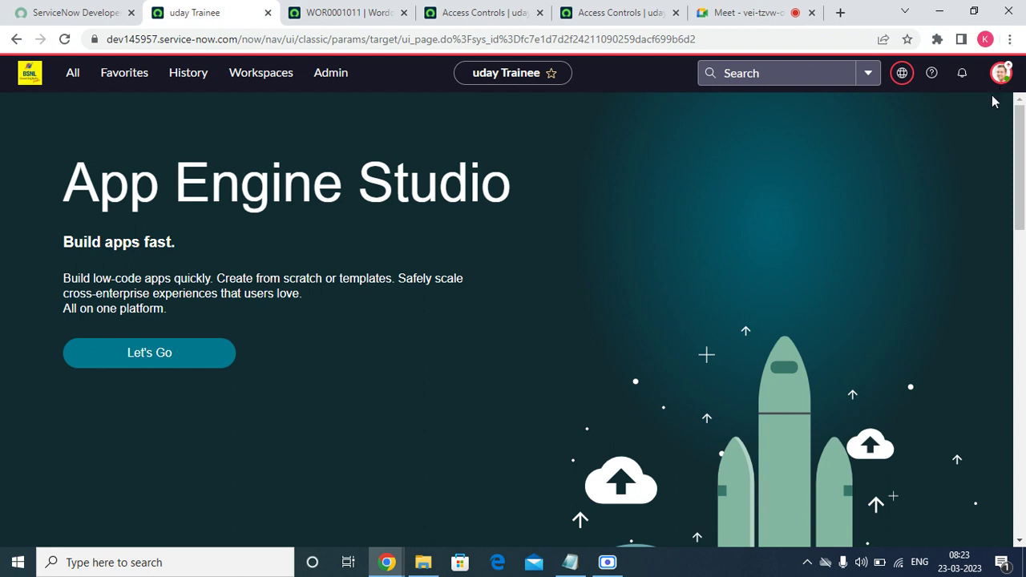
{"action": "left_click", "coordinate": [1001, 73]}
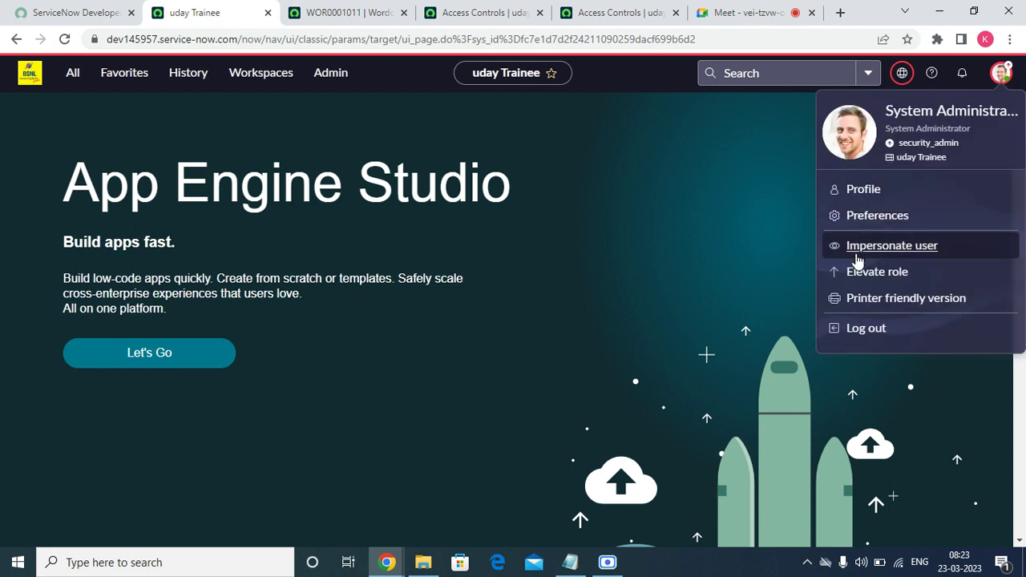
{"action": "left_click", "coordinate": [857, 249]}
{"action": "left_click", "coordinate": [525, 295]}
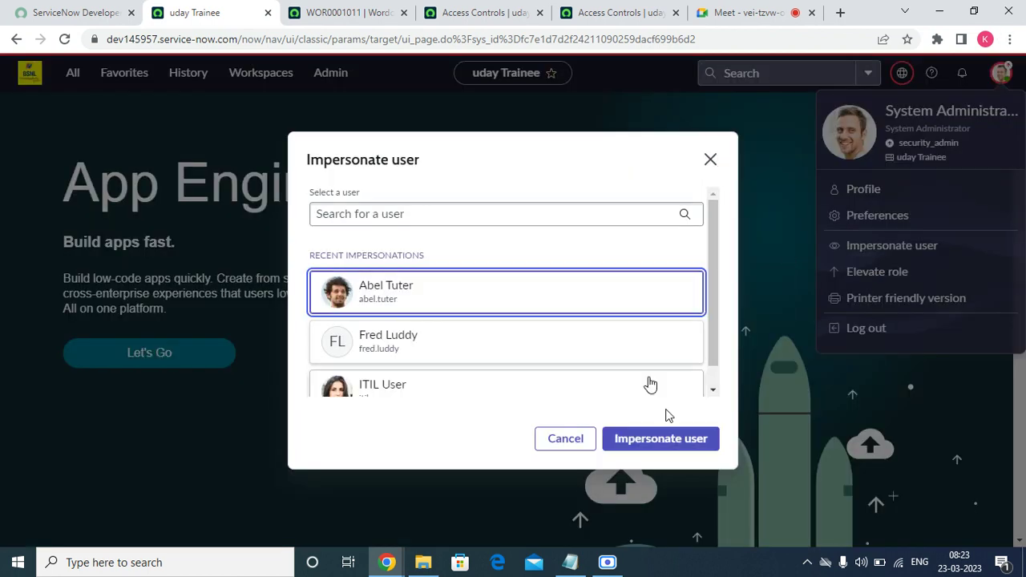
{"action": "left_click", "coordinate": [669, 449]}
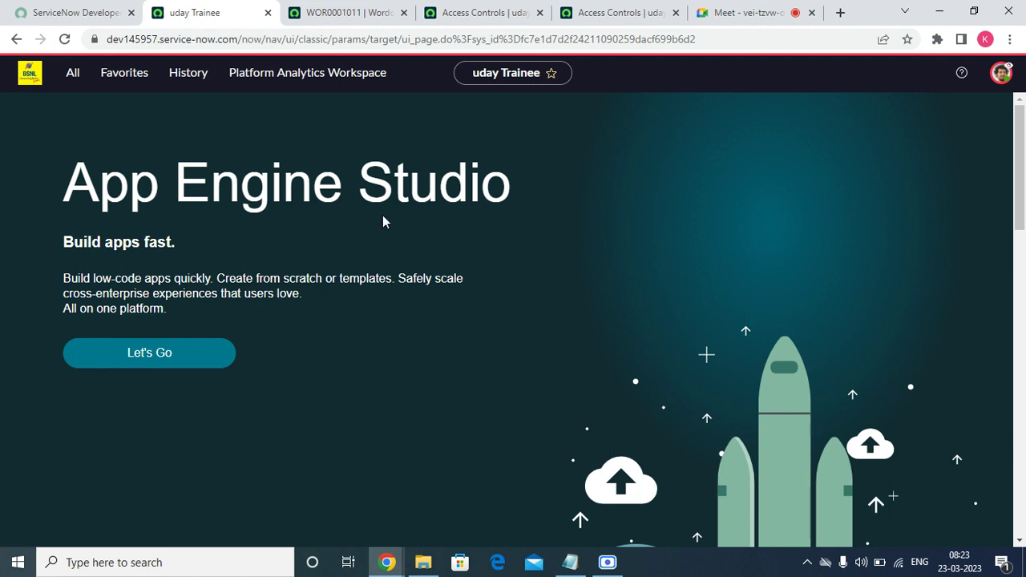
- Open the Work orders list from the favorites as the impersonated user
{"action": "left_click", "coordinate": [77, 73]}
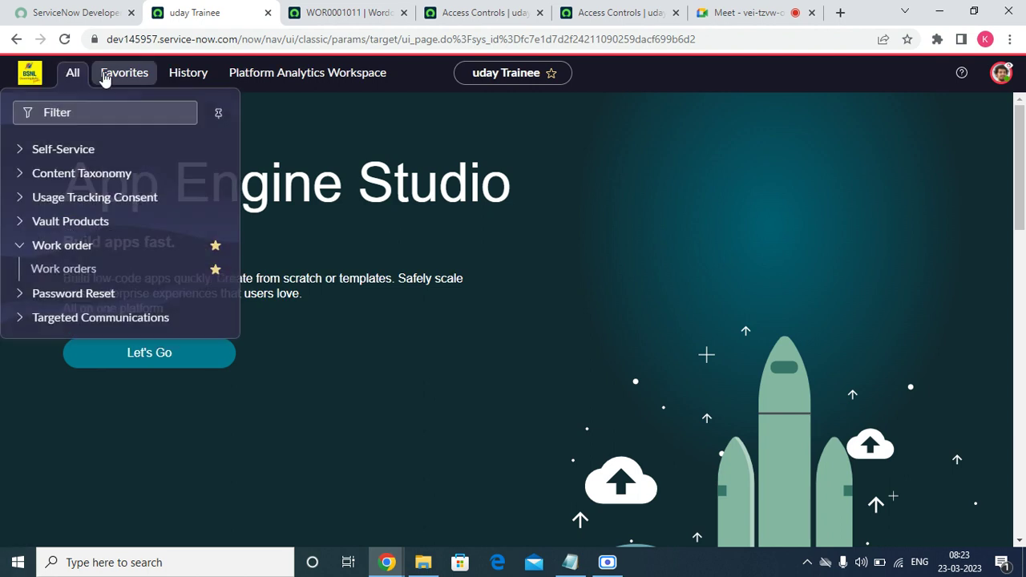
{"action": "left_click", "coordinate": [124, 72]}
{"action": "left_click", "coordinate": [86, 199]}
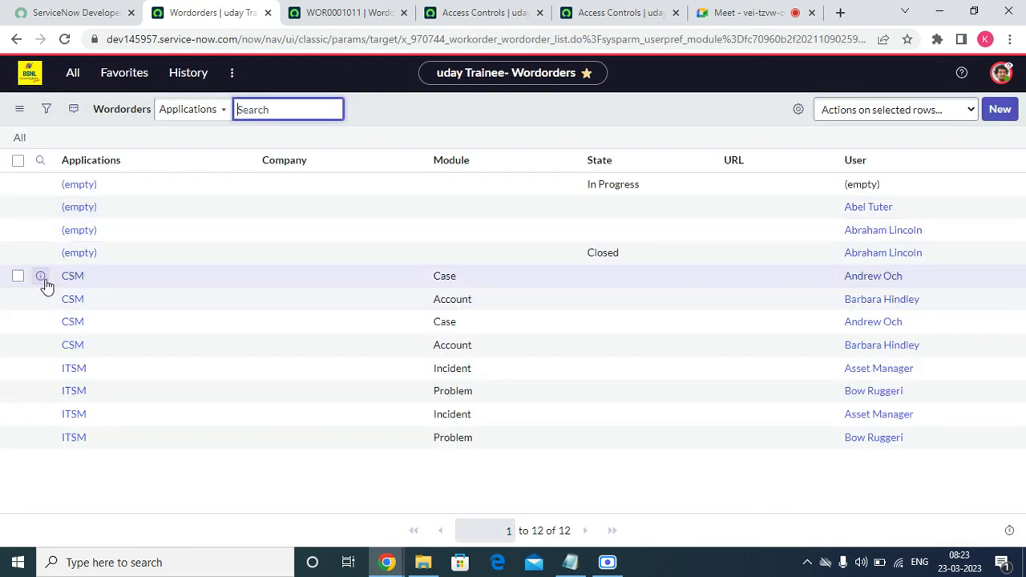
{"action": "right_click", "coordinate": [42, 279]}
- Reload the open CSM Case work order to check its fields and Development section, and test the record's Delete action without confirming it
{"action": "left_click", "coordinate": [369, 12]}
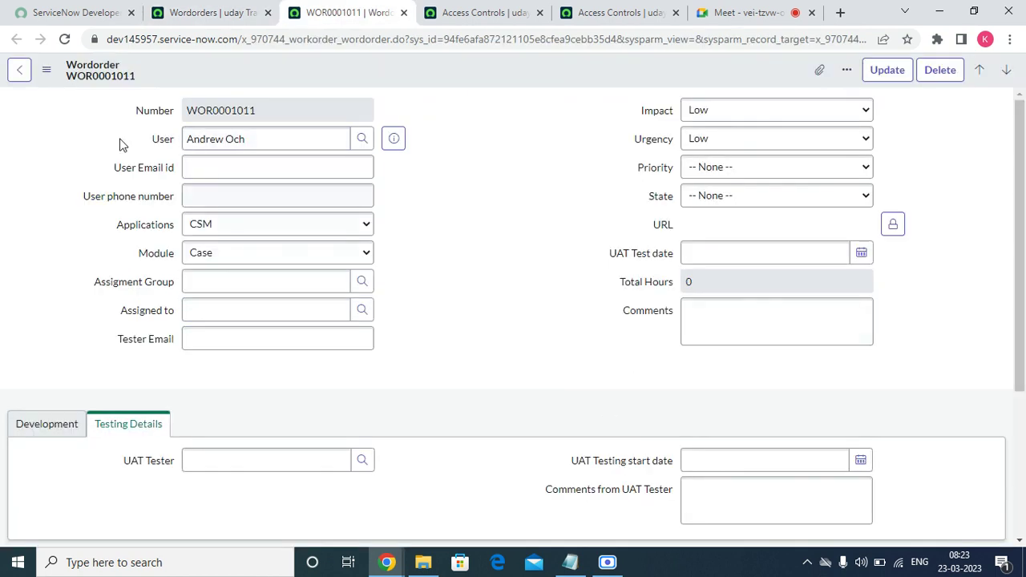
{"action": "left_click", "coordinate": [64, 39]}
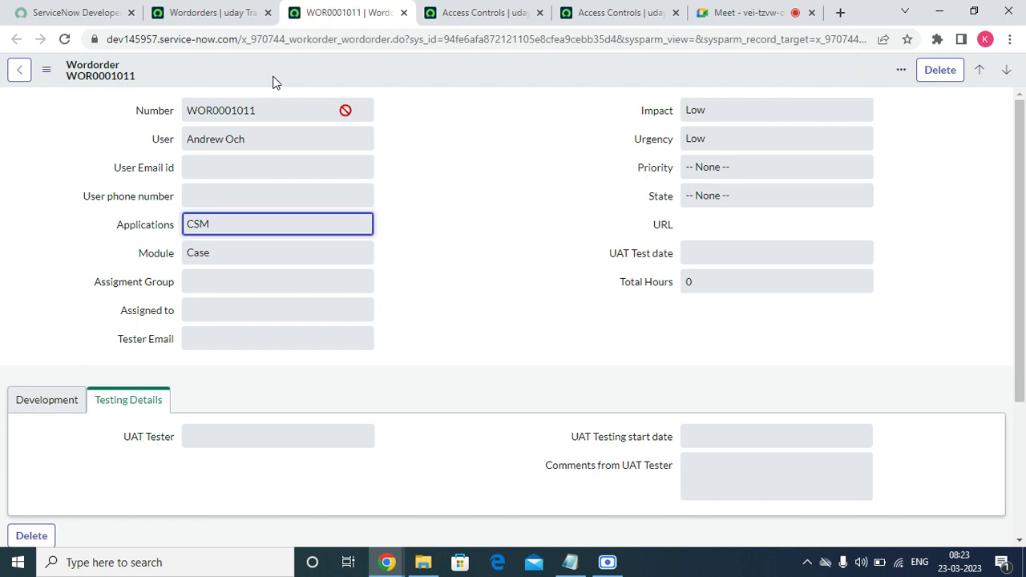
{"action": "left_click", "coordinate": [42, 400]}
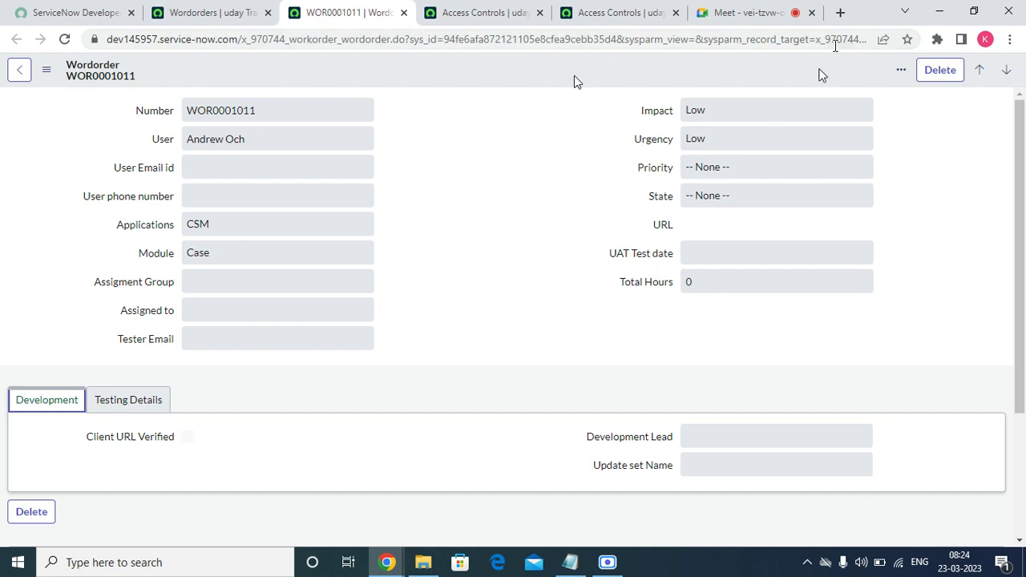
{"action": "left_click", "coordinate": [941, 70]}
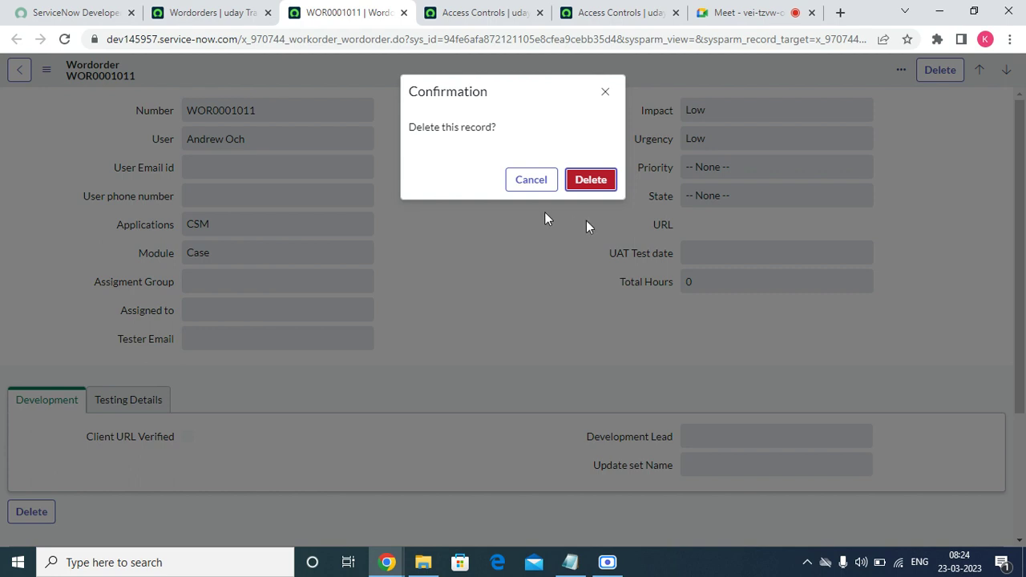
{"action": "left_click", "coordinate": [527, 183]}
{"action": "left_click", "coordinate": [169, 9]}
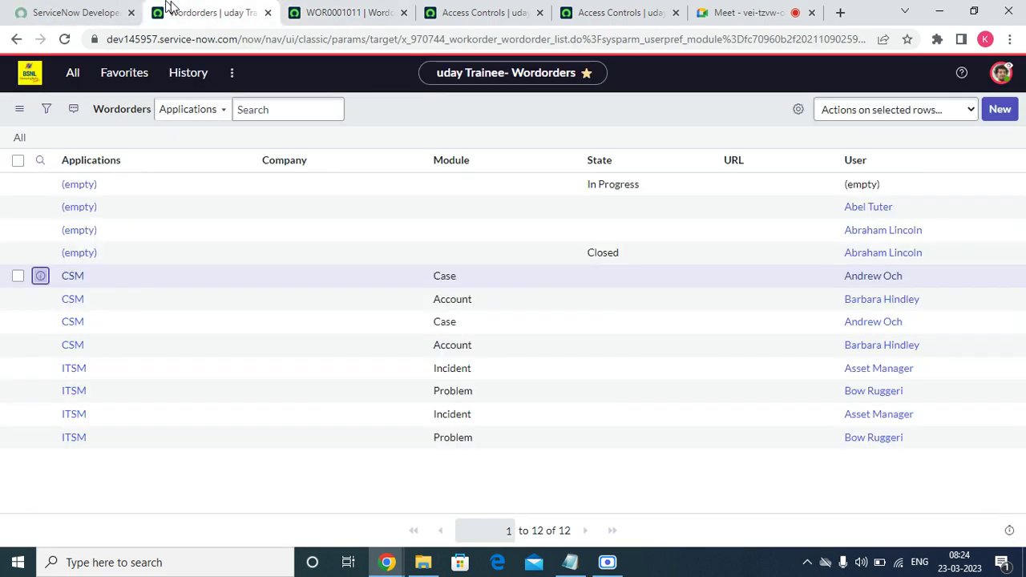
{"action": "left_click", "coordinate": [1001, 71]}
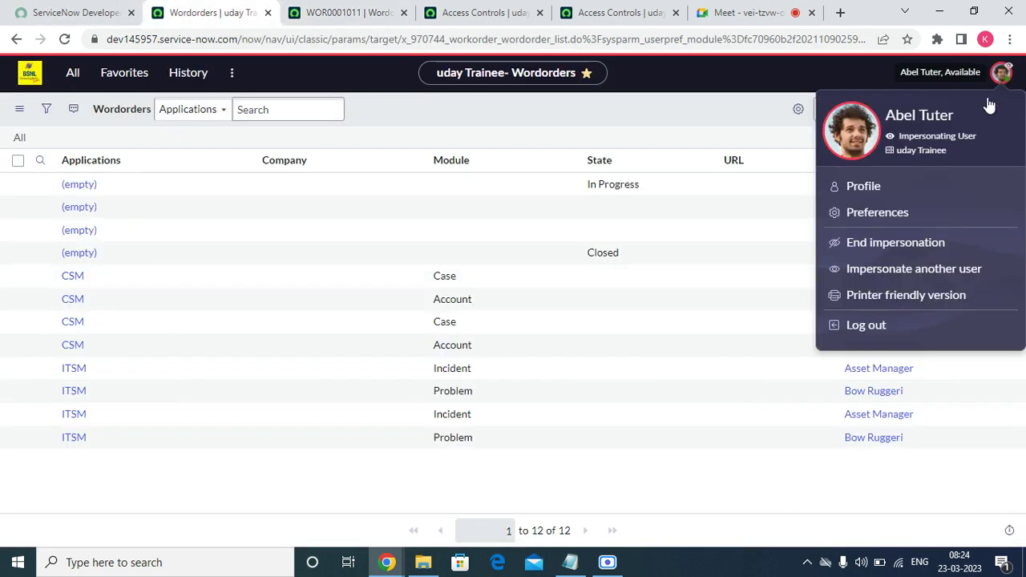
{"action": "left_click", "coordinate": [864, 276]}
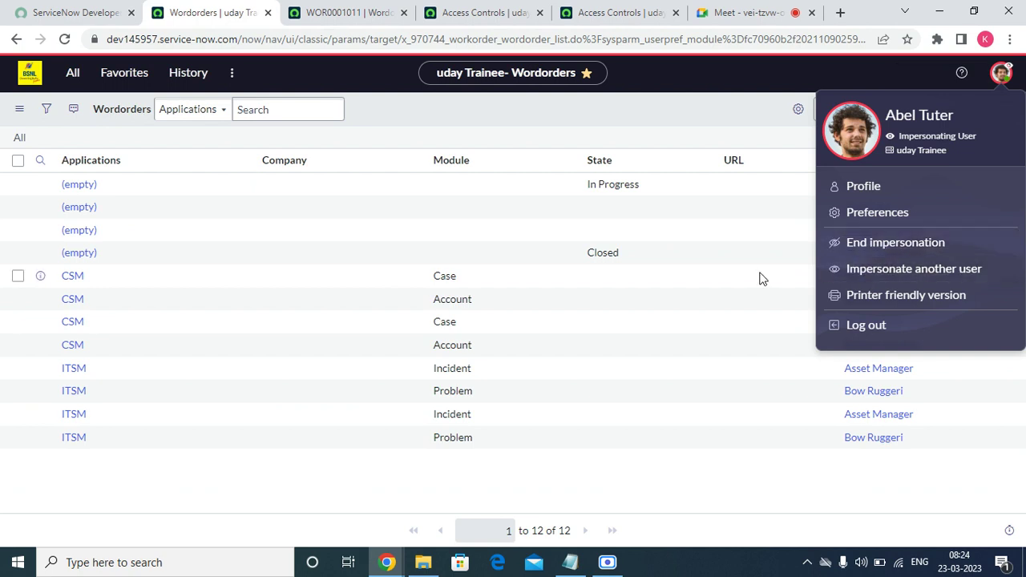
{"action": "left_click", "coordinate": [457, 293]}
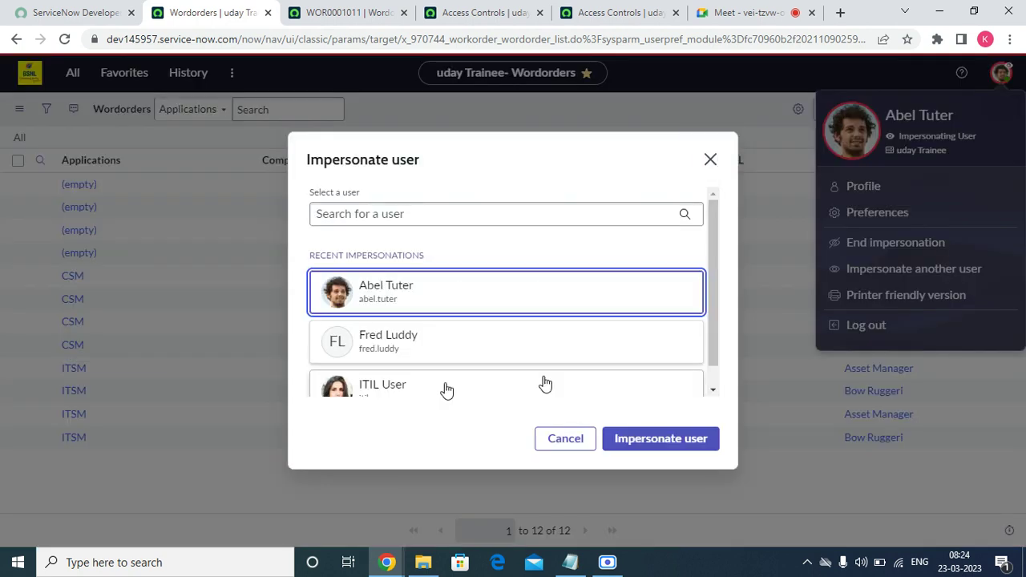
{"action": "left_click", "coordinate": [564, 438]}
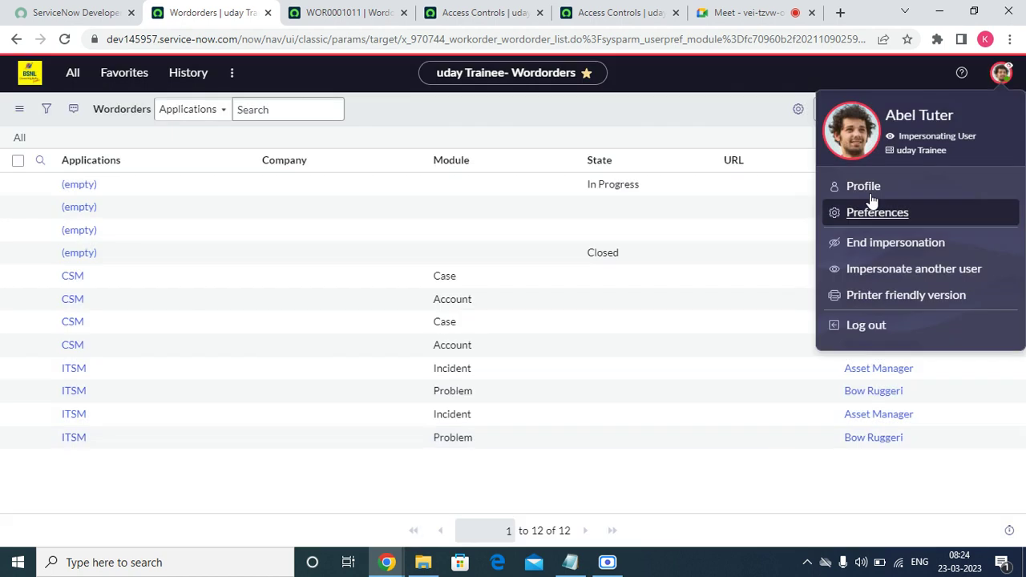
- End the user impersonation and return to the open Access Controls list
{"action": "left_click", "coordinate": [869, 247]}
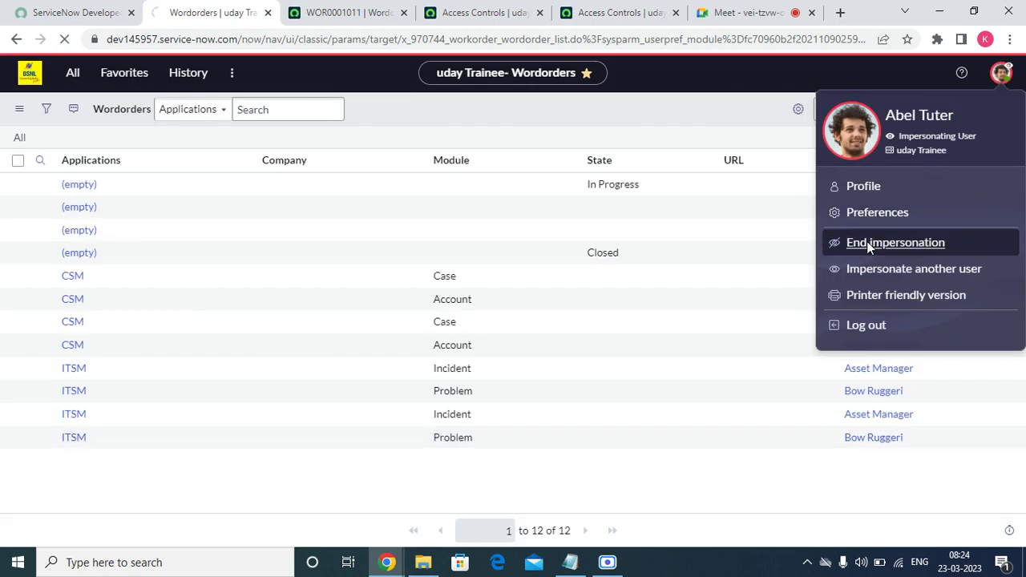
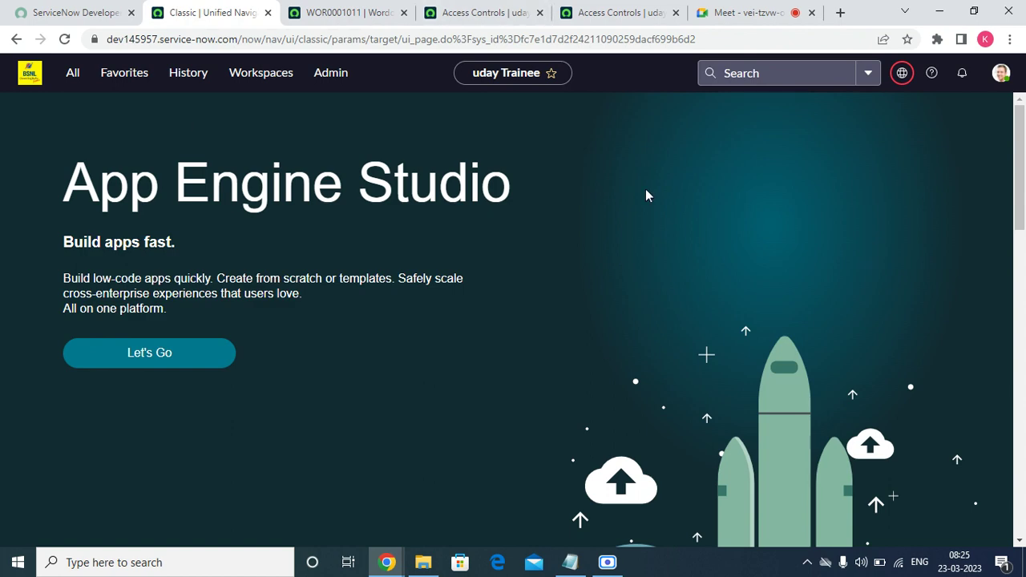
{"action": "left_click", "coordinate": [486, 12]}
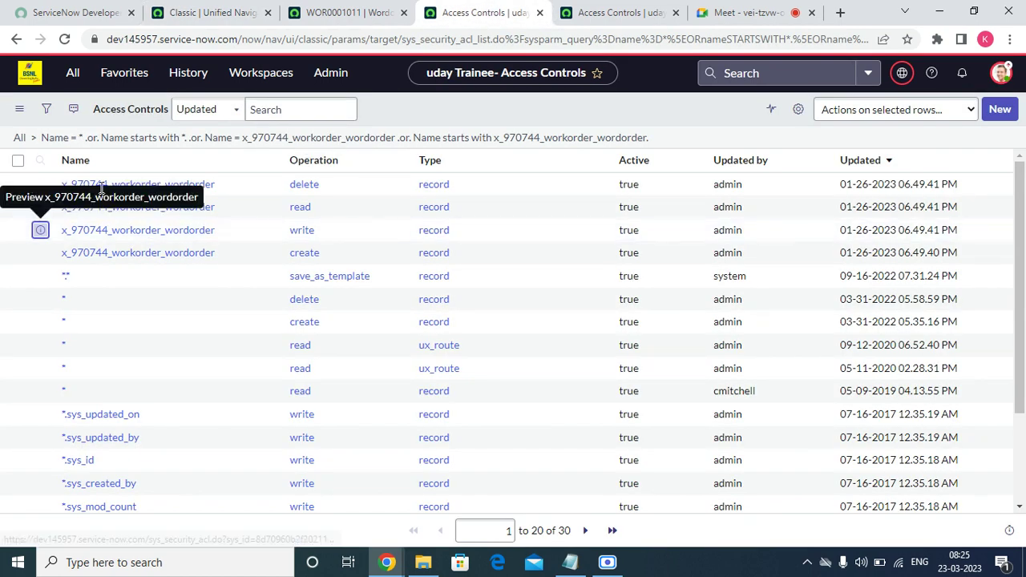
- Elevate the administrator session to the security_admin role from the home page
{"action": "left_click", "coordinate": [234, 13]}
{"action": "left_click", "coordinate": [1001, 73]}
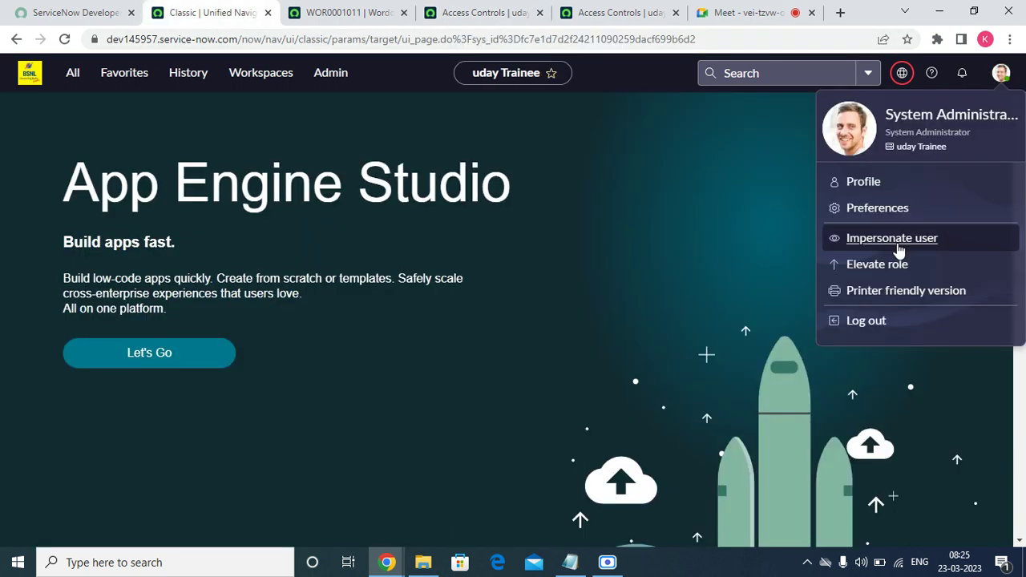
{"action": "left_click", "coordinate": [877, 265]}
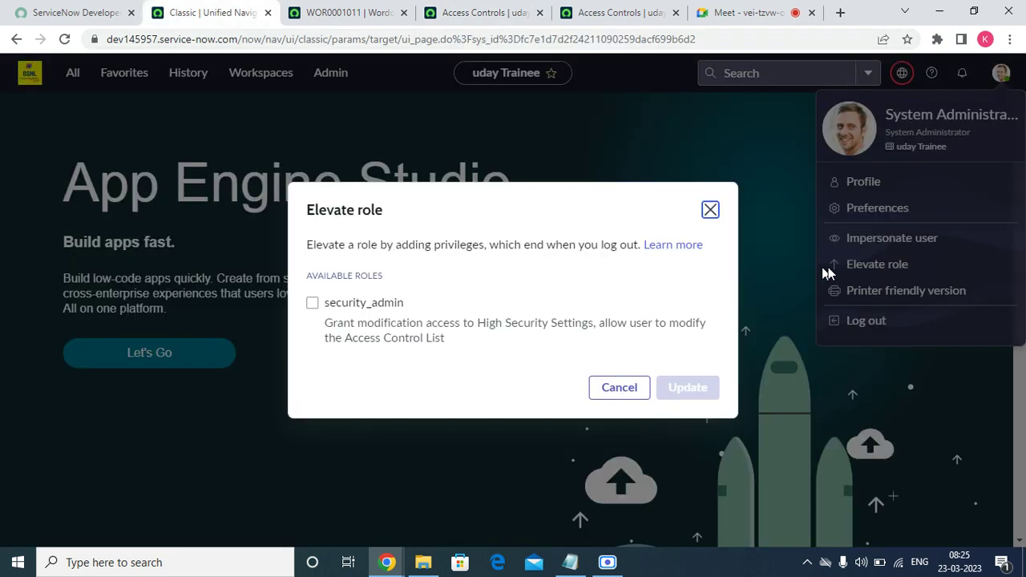
{"action": "left_click", "coordinate": [336, 303]}
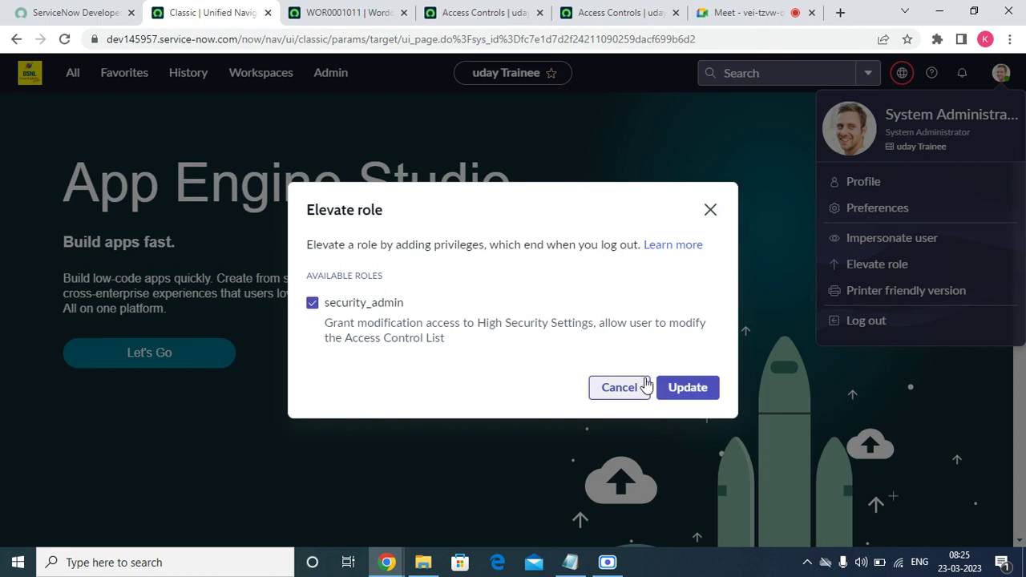
{"action": "left_click", "coordinate": [673, 388]}
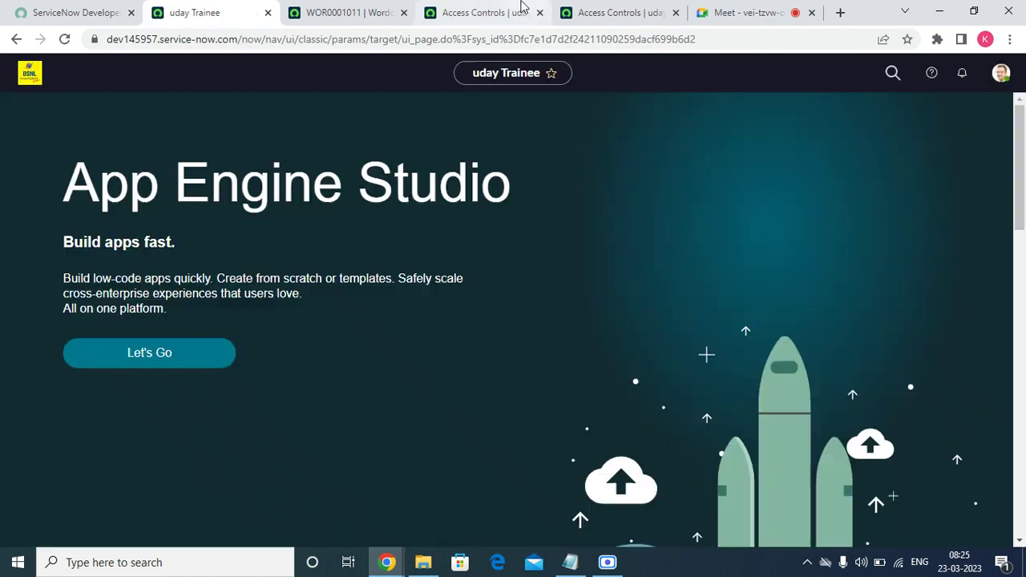
- Reload the Access Controls list and open the delete rule of x_970744_workorder_wordorder in a separate browser tab
{"action": "left_click", "coordinate": [517, 12]}
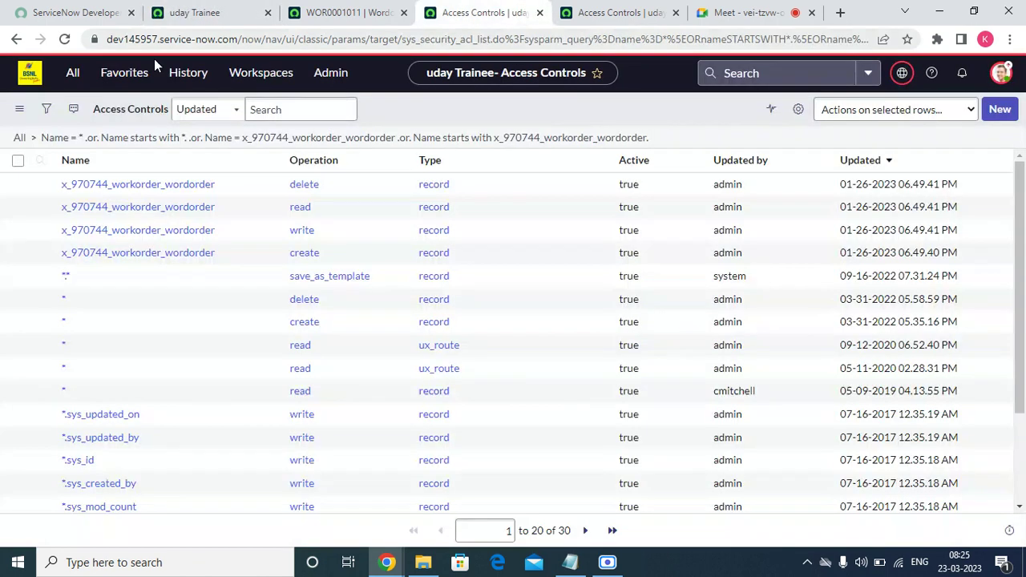
{"action": "left_click", "coordinate": [64, 38]}
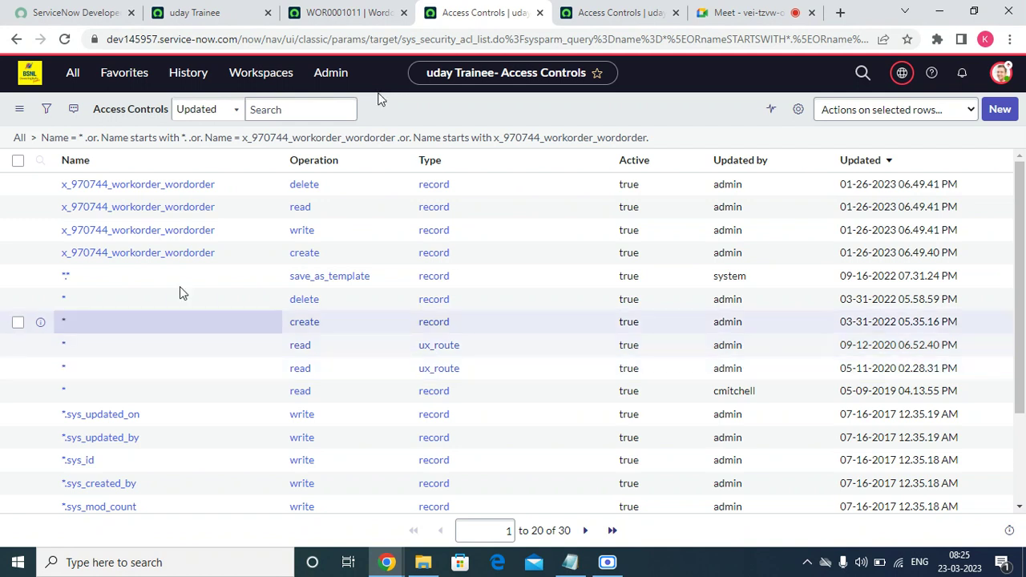
{"action": "right_click", "coordinate": [39, 187]}
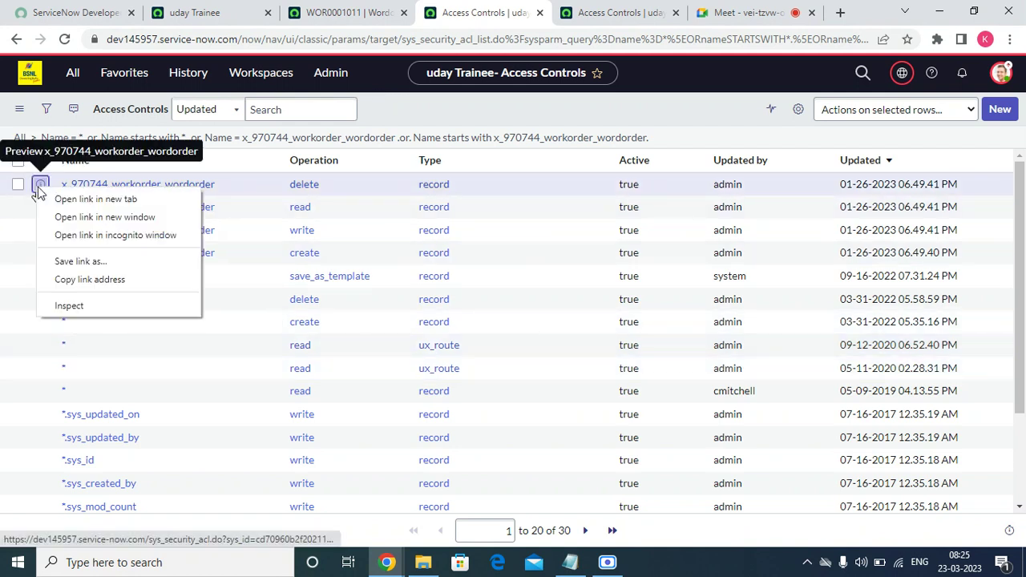
{"action": "left_click", "coordinate": [54, 200]}
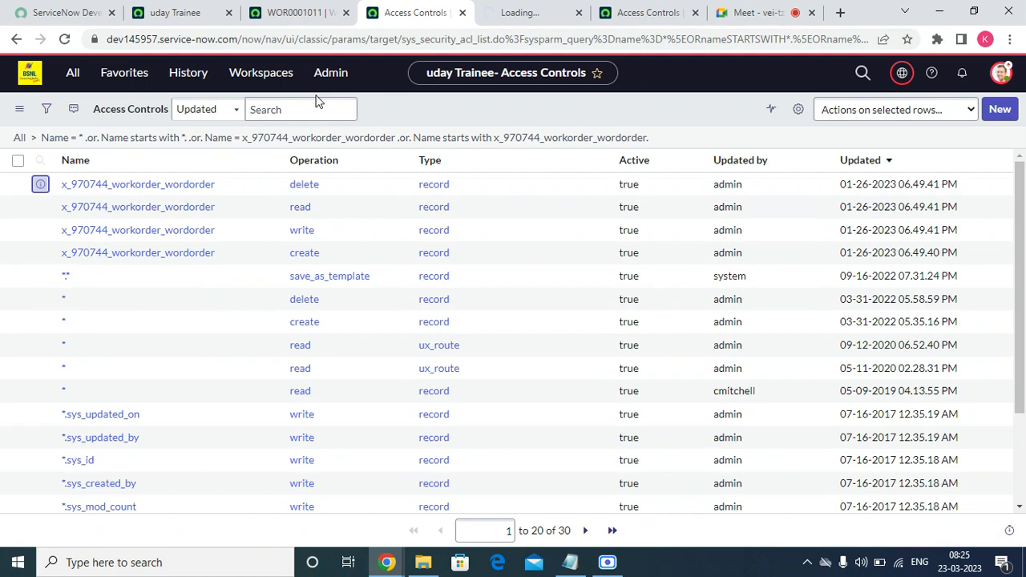
{"action": "left_click", "coordinate": [654, 21]}
{"action": "left_click", "coordinate": [507, 18]}
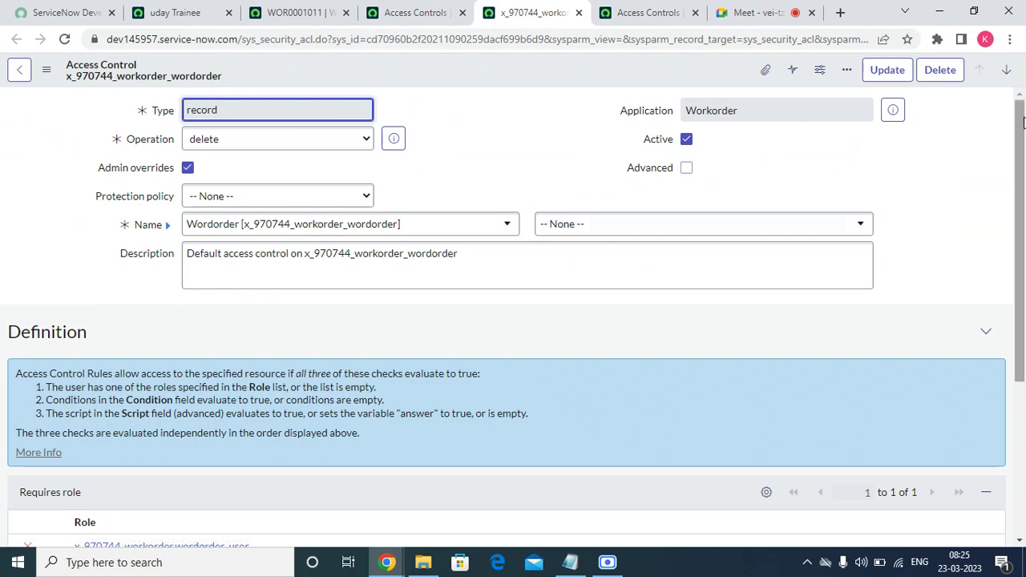
- Replace the delete rule's required role x_970744_workorder.wordorder_user with itil and save the record
{"action": "scroll", "coordinate": [1024, 353], "scroll_direction": "down", "scroll_amount": 3}
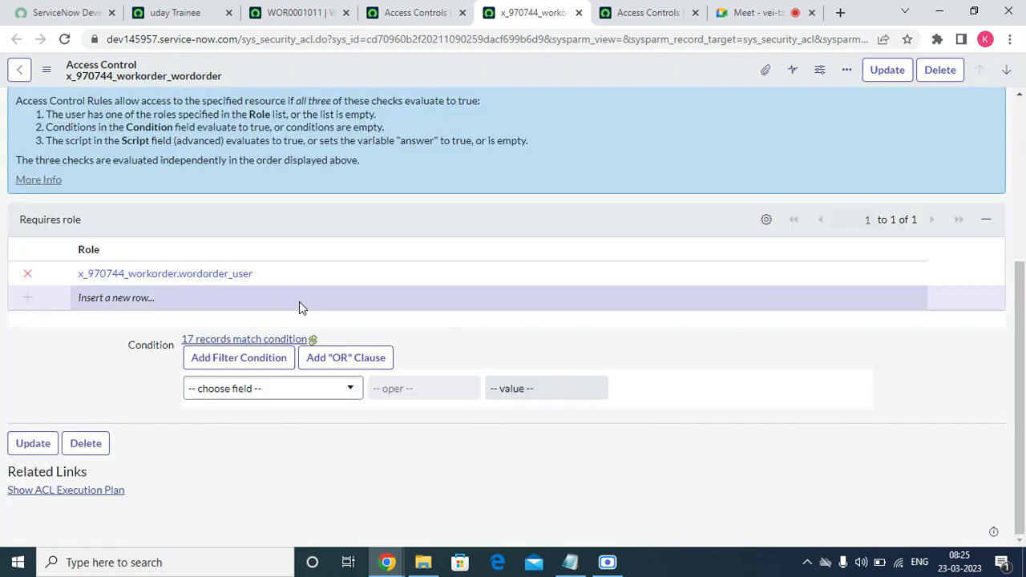
{"action": "left_click", "coordinate": [28, 274]}
{"action": "left_click", "coordinate": [107, 298]}
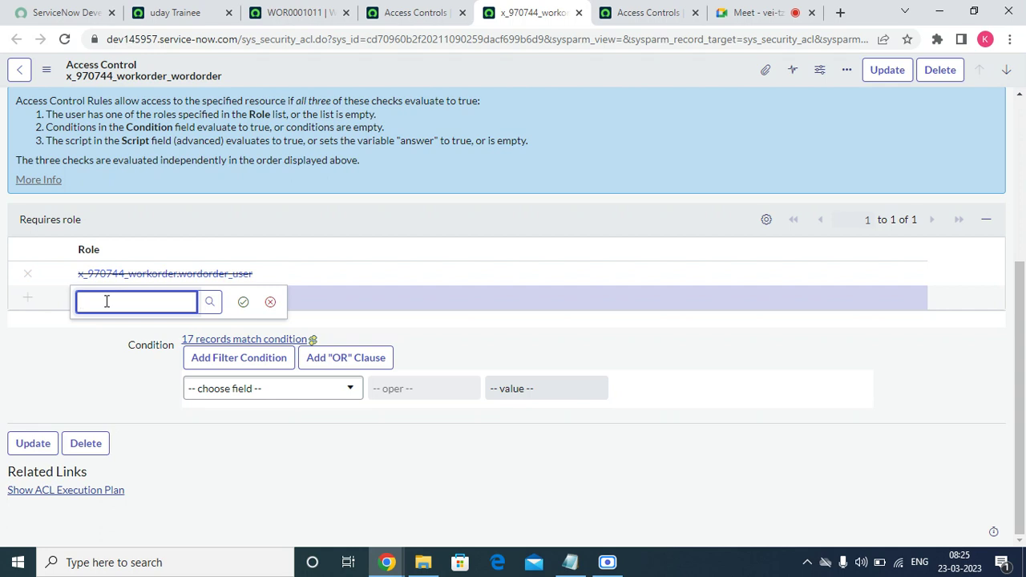
{"action": "type", "text": "itil"}
{"action": "left_click", "coordinate": [98, 348]}
{"action": "left_click", "coordinate": [243, 301]}
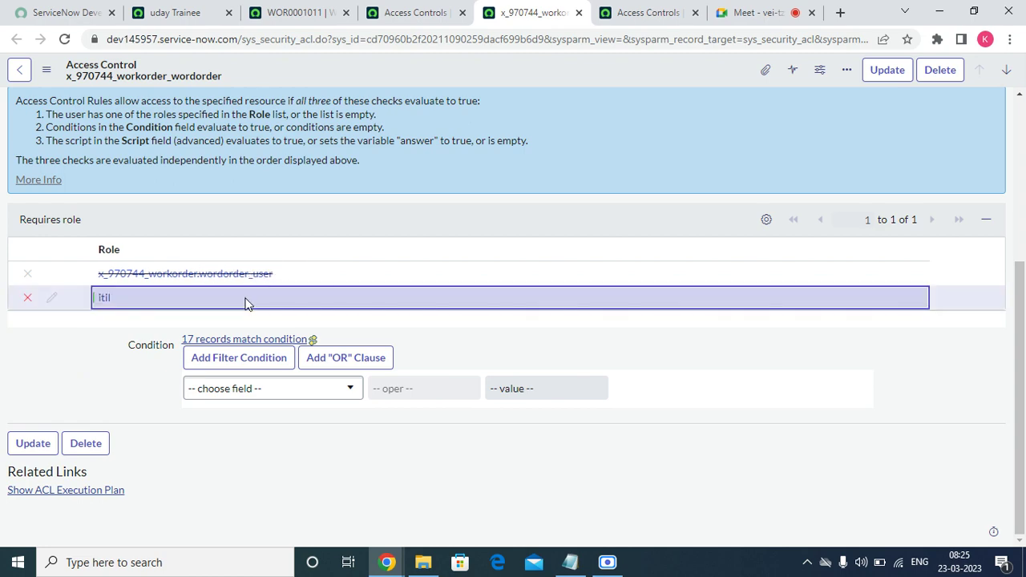
{"action": "scroll", "coordinate": [605, 226], "scroll_direction": "up", "scroll_amount": 3}
{"action": "right_click", "coordinate": [551, 81]}
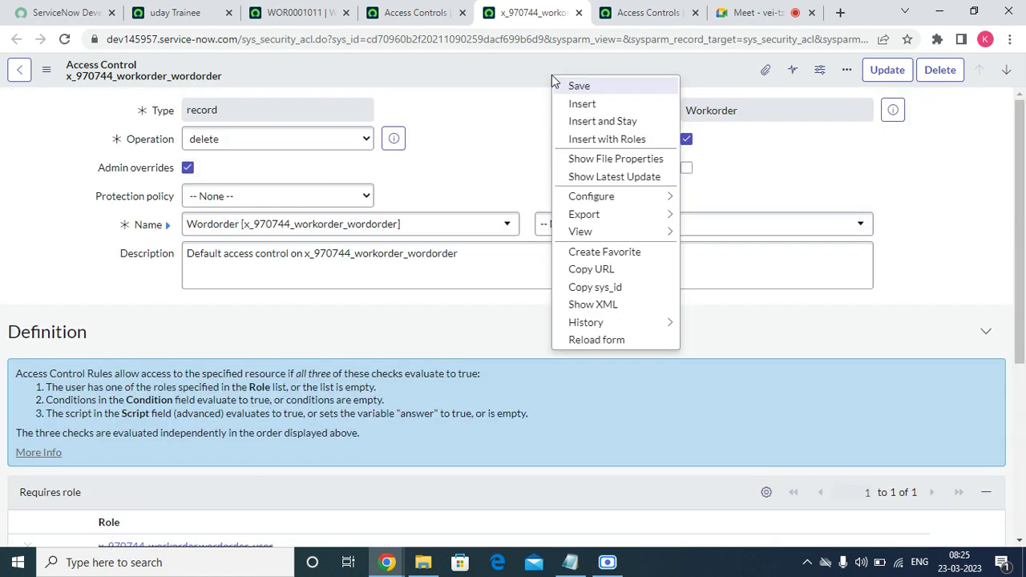
{"action": "left_click", "coordinate": [578, 85]}
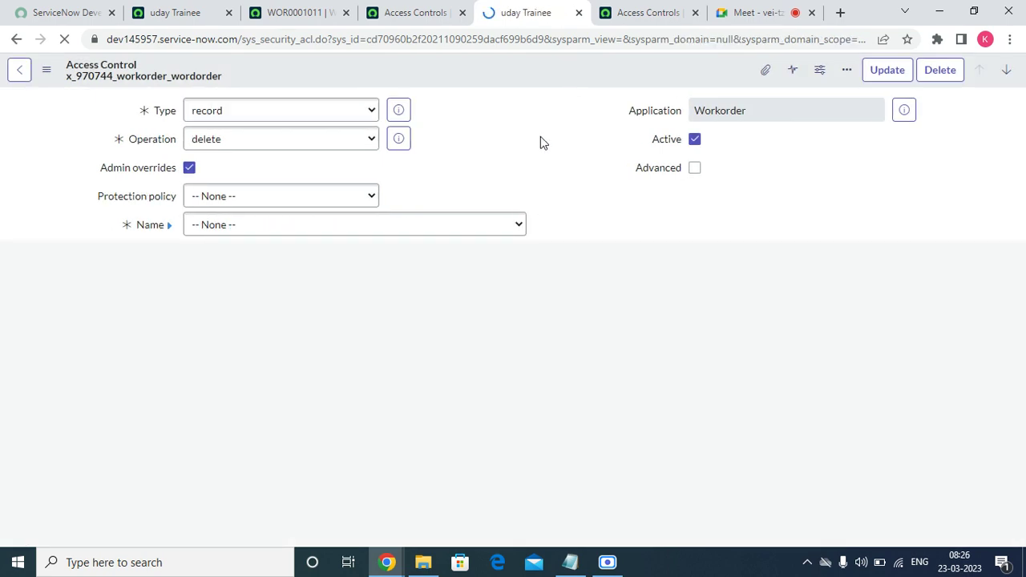
- Impersonate the first user in the recent impersonations from the administrator's home page
{"action": "left_click", "coordinate": [207, 10]}
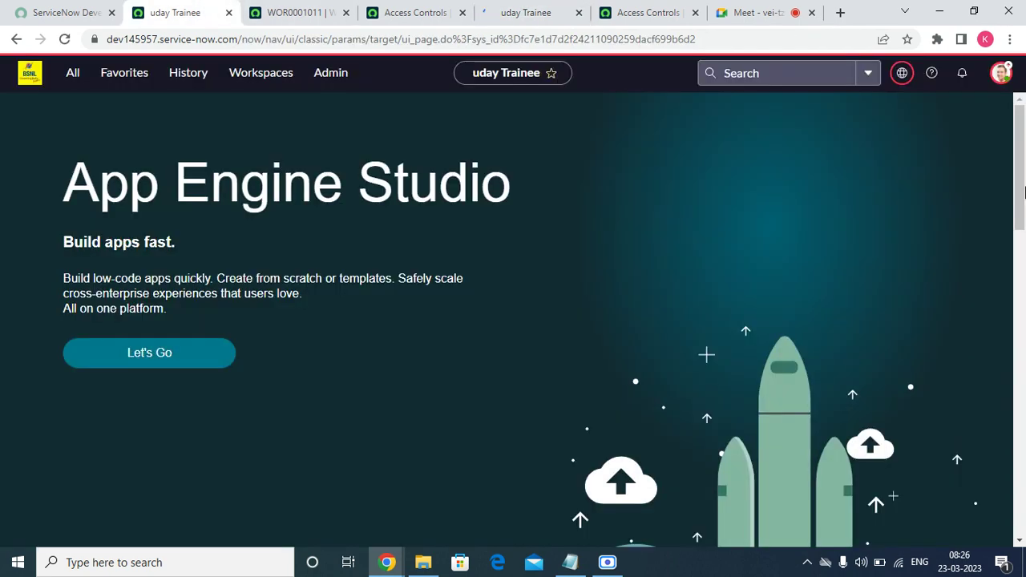
{"action": "left_click", "coordinate": [1000, 73]}
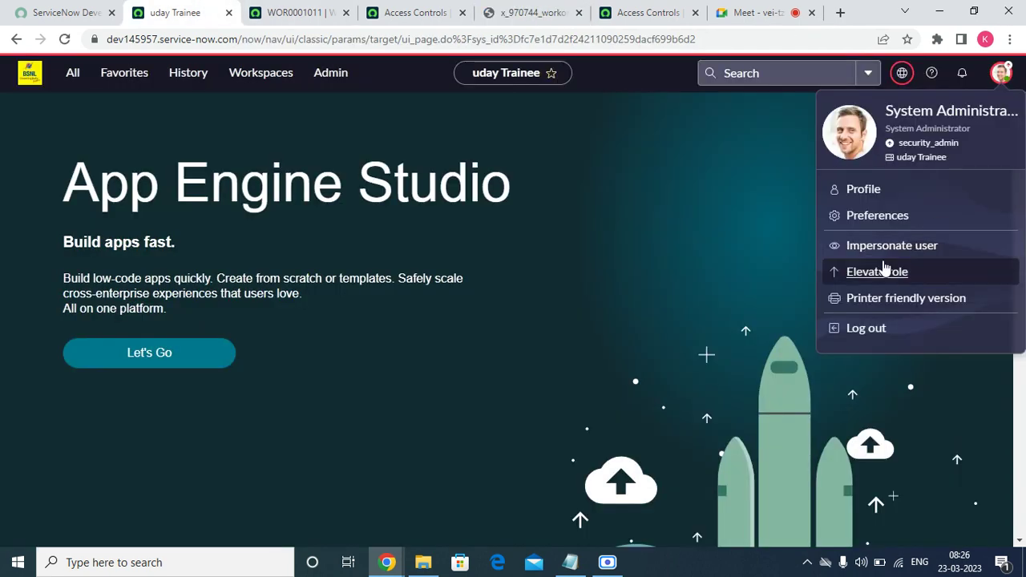
{"action": "left_click", "coordinate": [851, 247]}
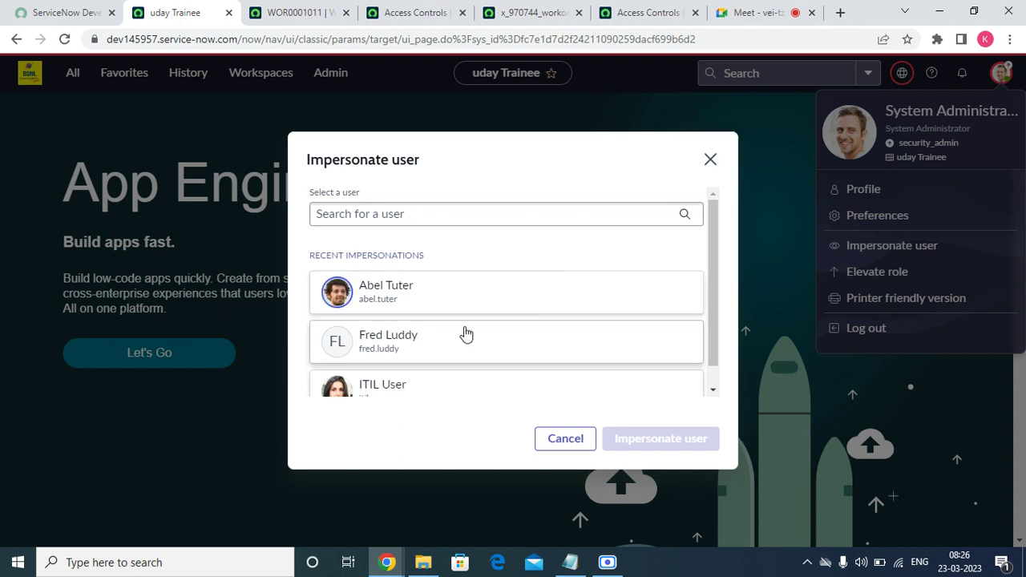
{"action": "left_click", "coordinate": [474, 300]}
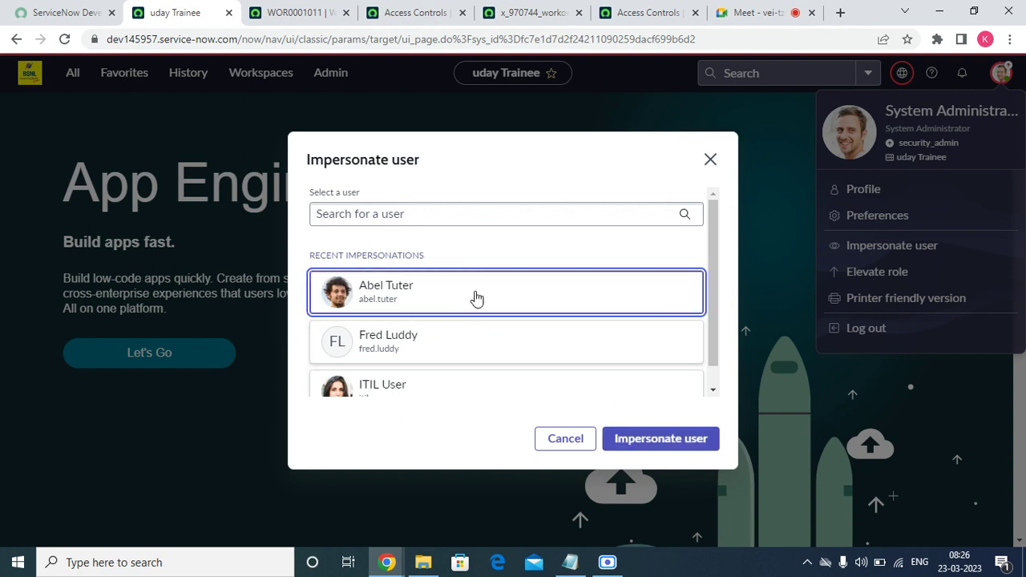
{"action": "left_click", "coordinate": [659, 439]}
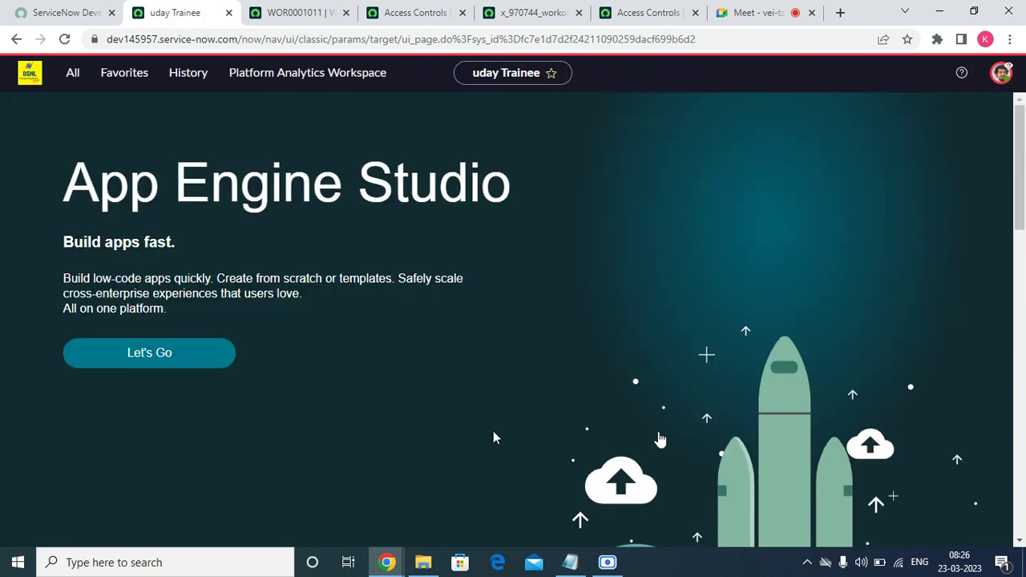
- Open the favorite Work orders list and display its first record, the one with state In Progress
{"action": "left_click", "coordinate": [124, 73]}
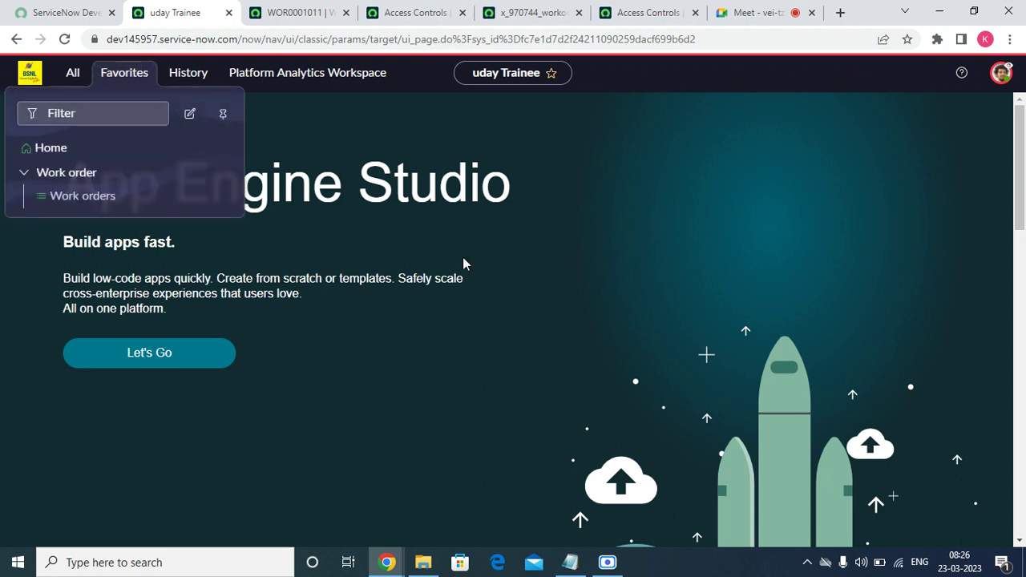
{"action": "left_click", "coordinate": [109, 199]}
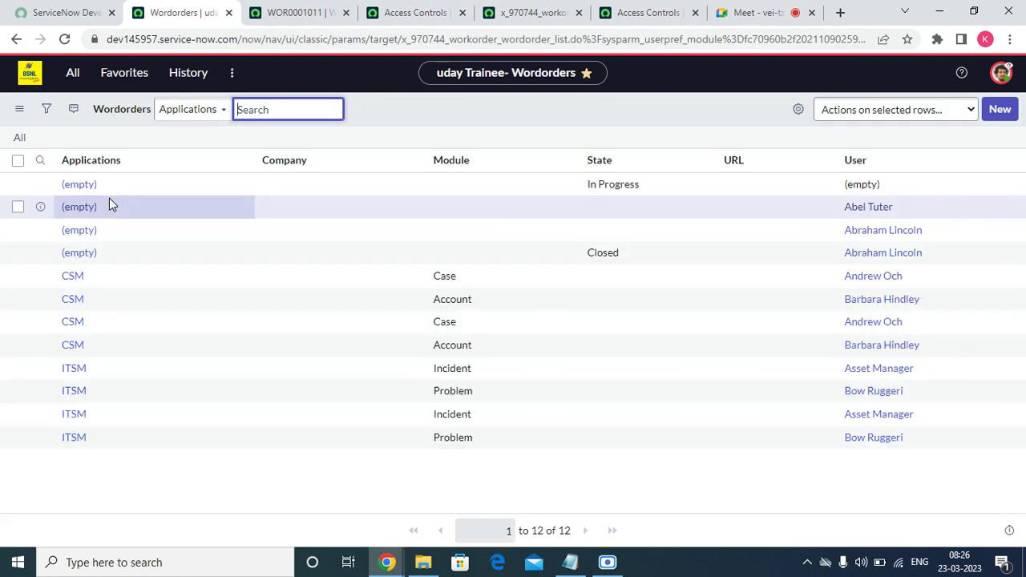
{"action": "left_click", "coordinate": [83, 189]}
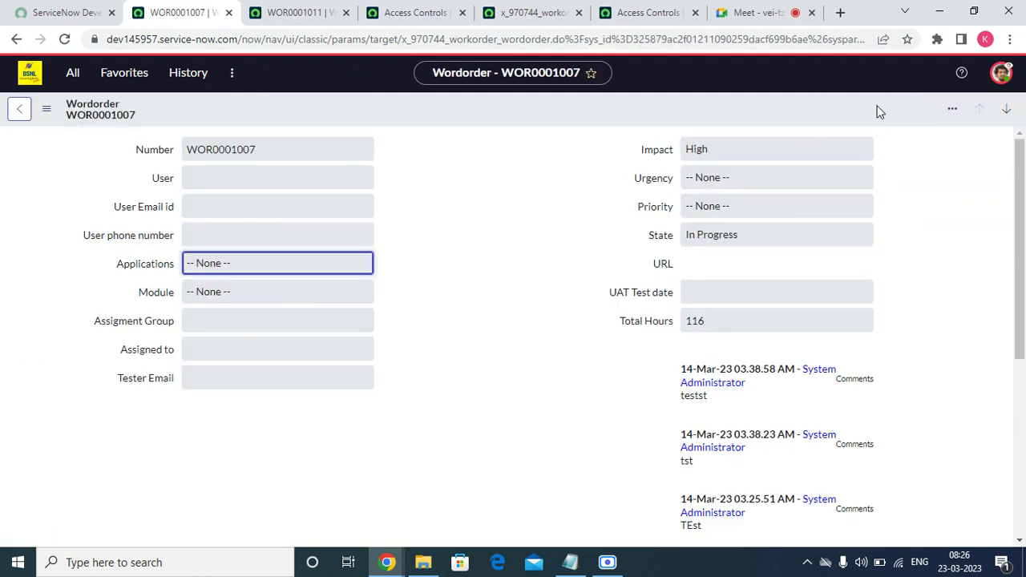
- Check Wordorder WOR0001007 for edit and delete options, including its additional actions and the Development and Testing Details sections
{"action": "left_click", "coordinate": [958, 110]}
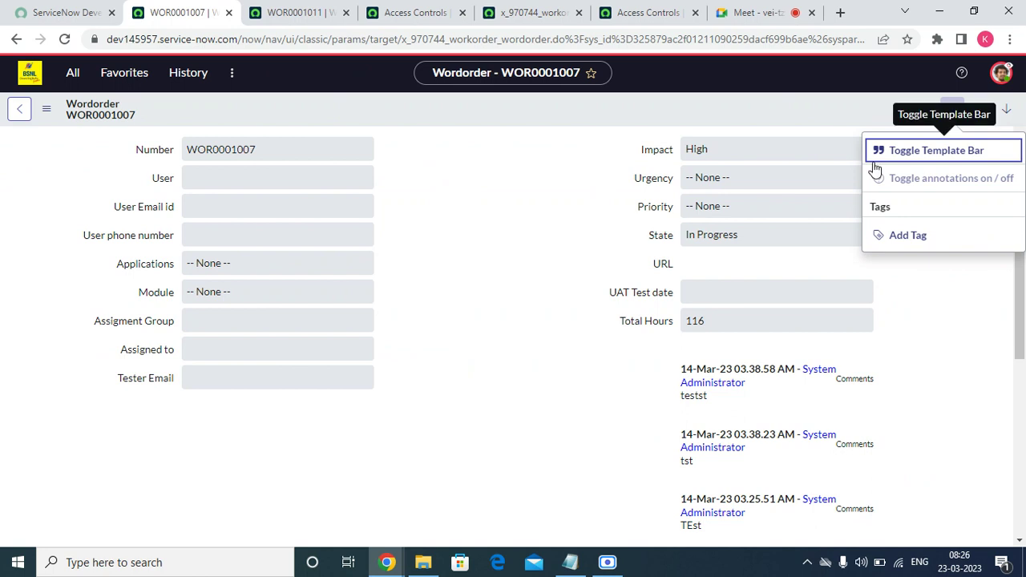
{"action": "left_click", "coordinate": [539, 276]}
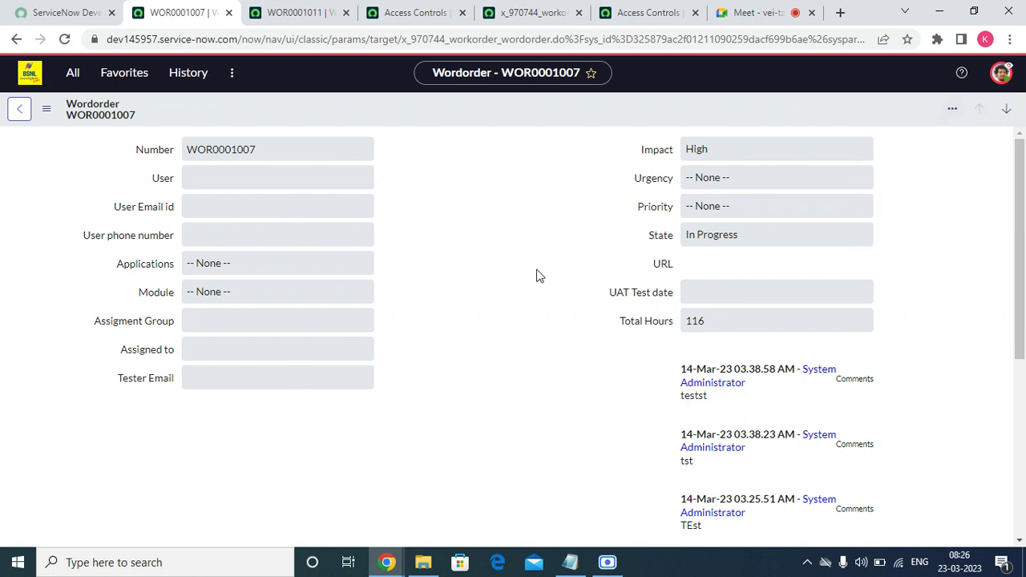
{"action": "scroll", "coordinate": [534, 278], "scroll_direction": "down", "scroll_amount": 5}
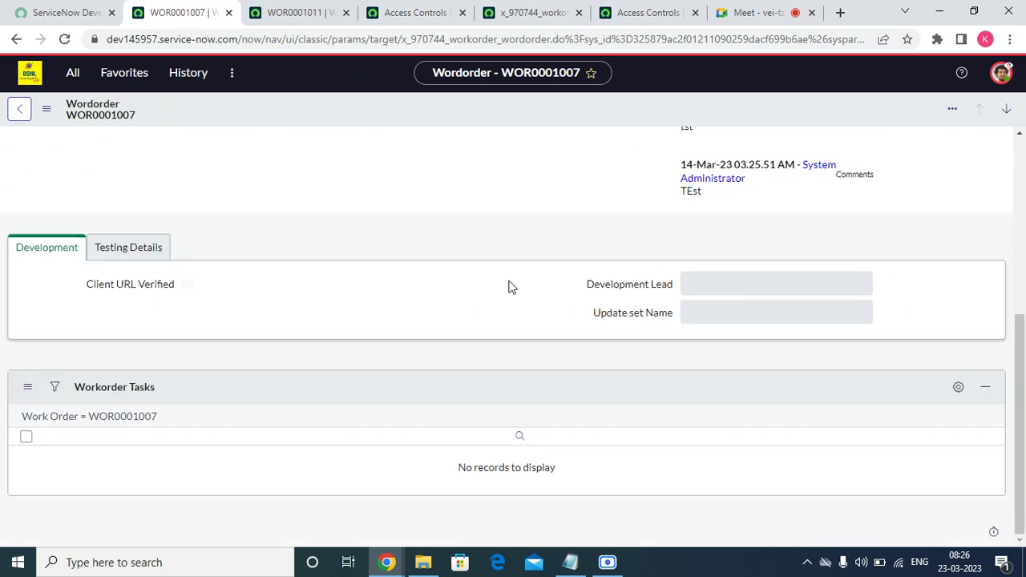
{"action": "left_click", "coordinate": [150, 253]}
{"action": "left_click", "coordinate": [62, 242]}
{"action": "scroll", "coordinate": [310, 201], "scroll_direction": "up", "scroll_amount": 5}
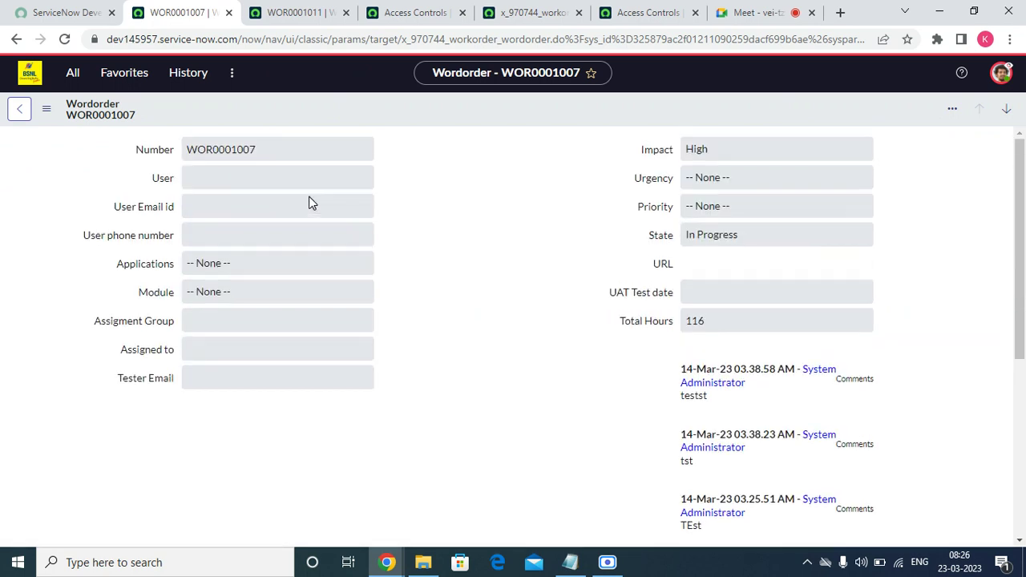
- End the user impersonation and reload the open Access Controls list as administrator
{"action": "left_click", "coordinate": [1001, 72]}
{"action": "left_click", "coordinate": [896, 244]}
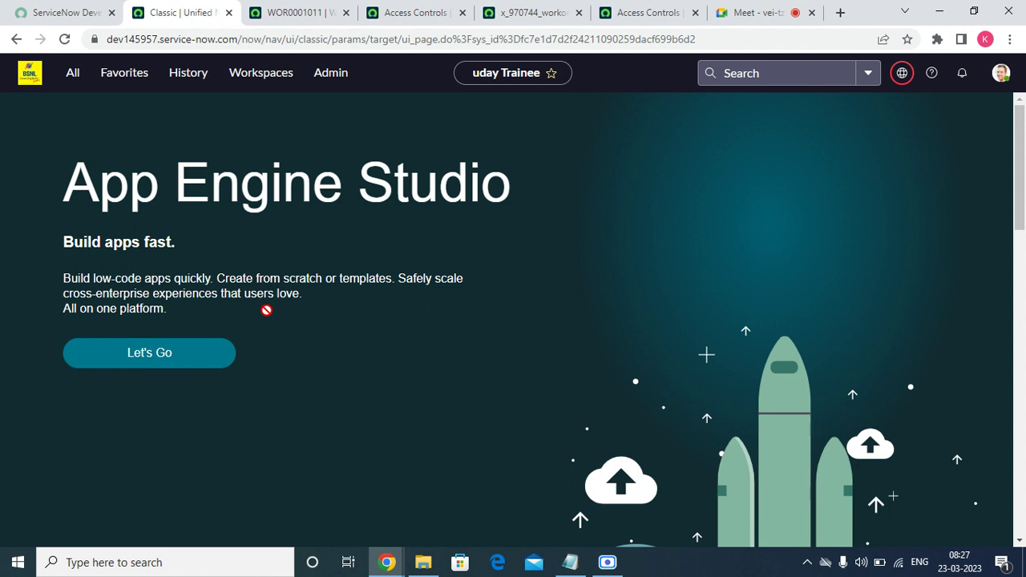
{"action": "left_click", "coordinate": [437, 14]}
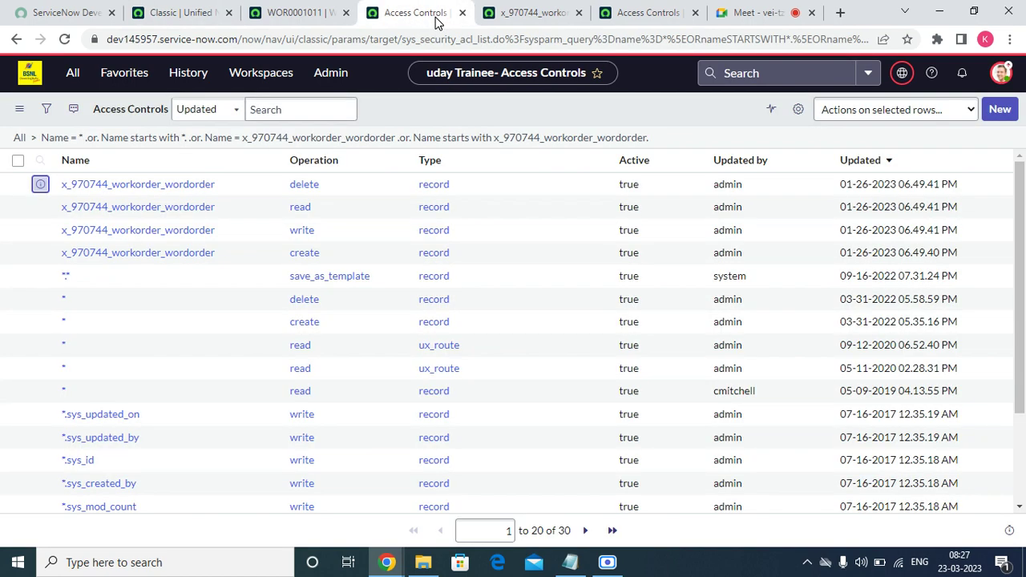
{"action": "left_click", "coordinate": [64, 39]}
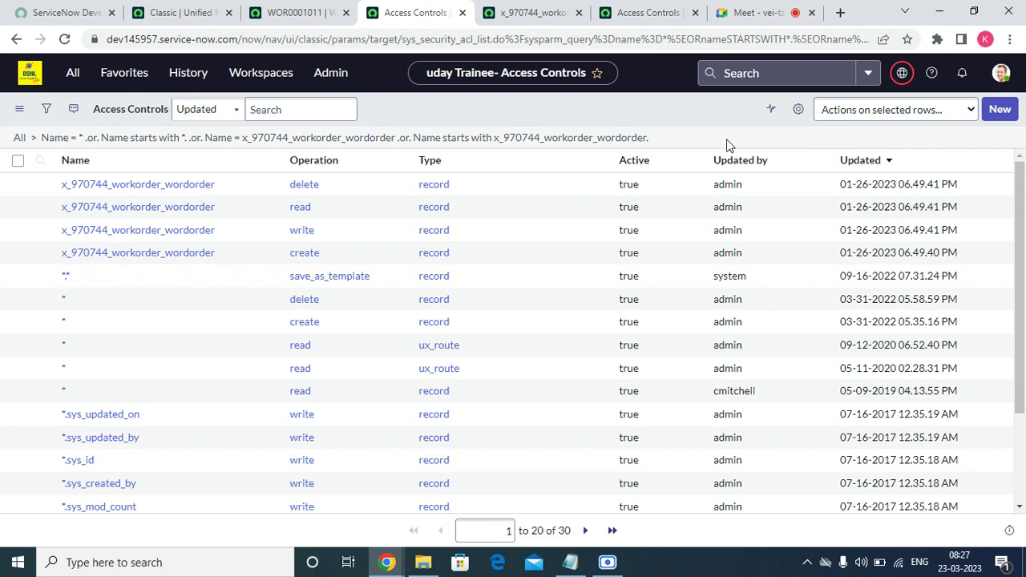
- Review the x_970744_workorder_wordorder delete rule's general settings, required role and condition fields
{"action": "left_click", "coordinate": [535, 13]}
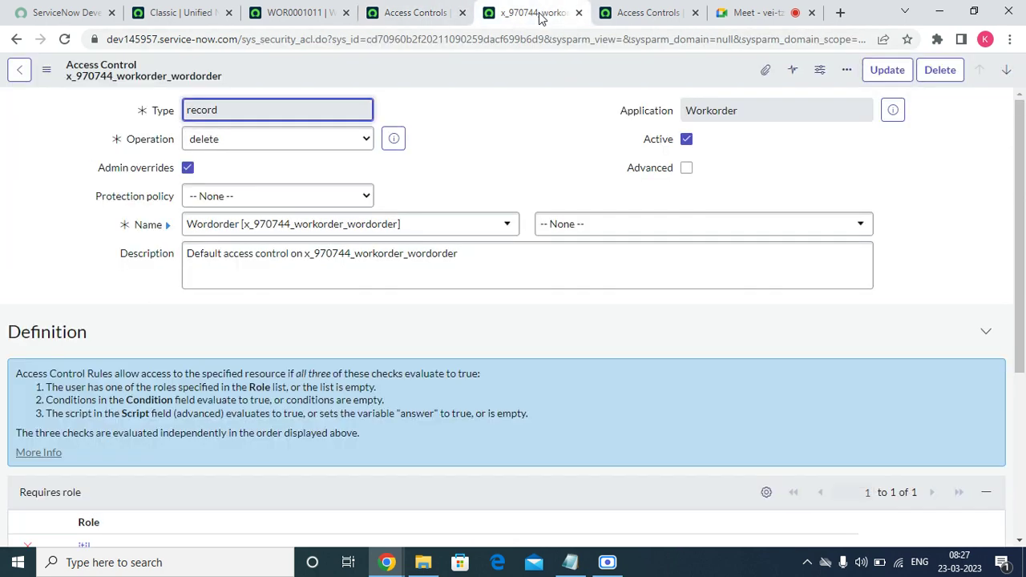
{"action": "scroll", "coordinate": [134, 368], "scroll_direction": "down", "scroll_amount": 3}
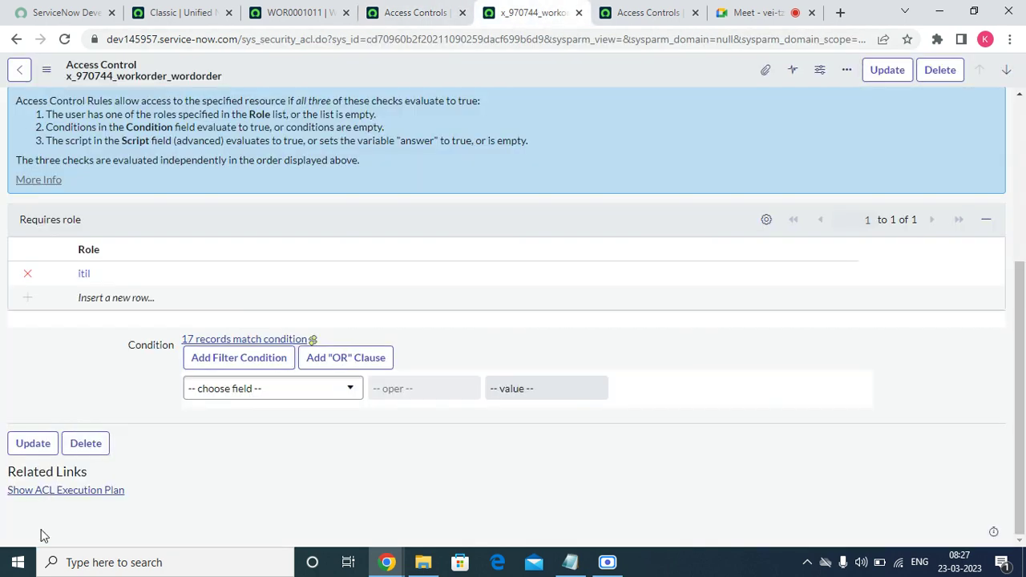
{"action": "left_click", "coordinate": [261, 390]}
{"action": "left_click", "coordinate": [241, 439]}
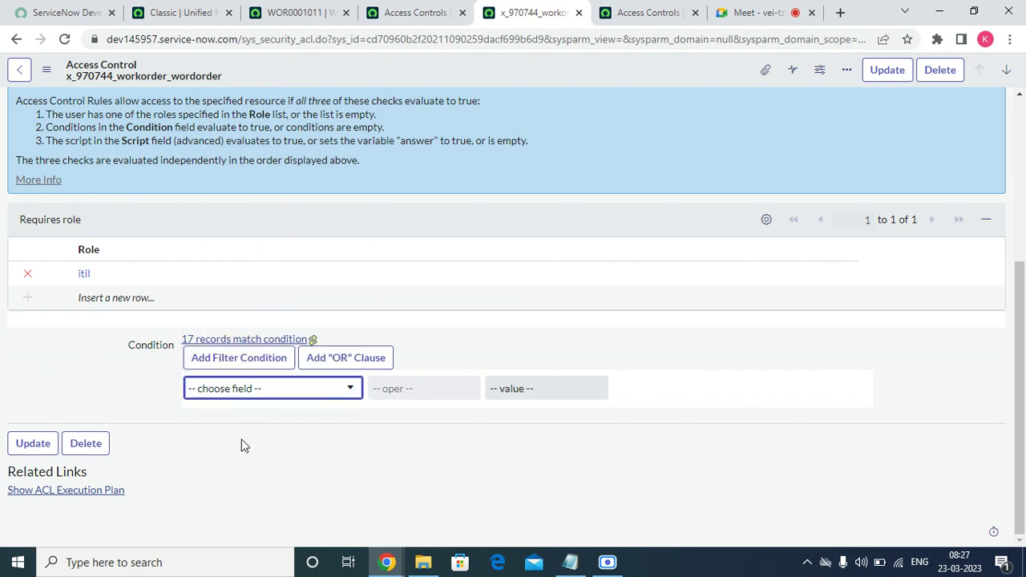
{"action": "scroll", "coordinate": [241, 377], "scroll_direction": "up", "scroll_amount": 3}
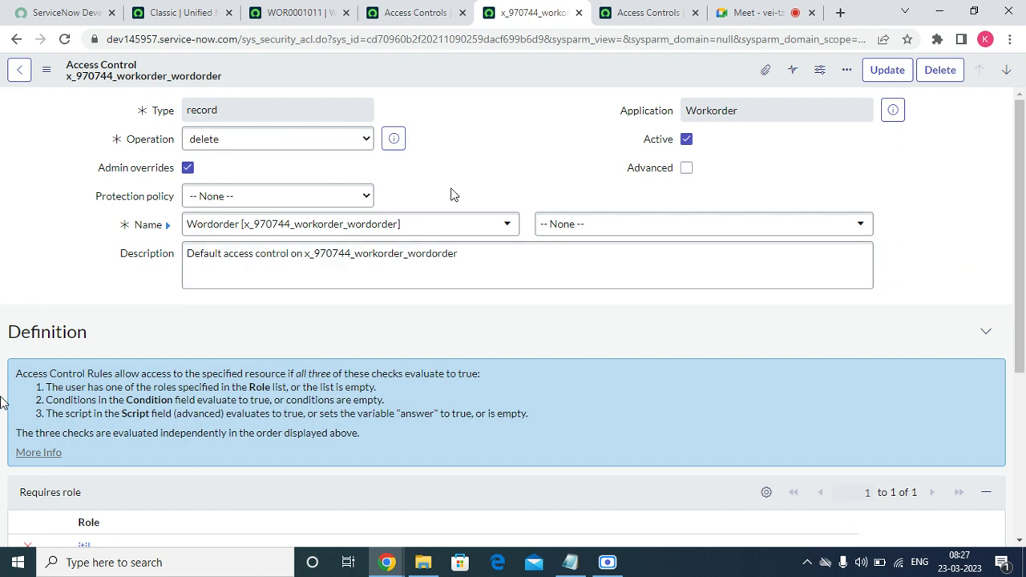
{"action": "scroll", "coordinate": [4, 401], "scroll_direction": "down", "scroll_amount": 3}
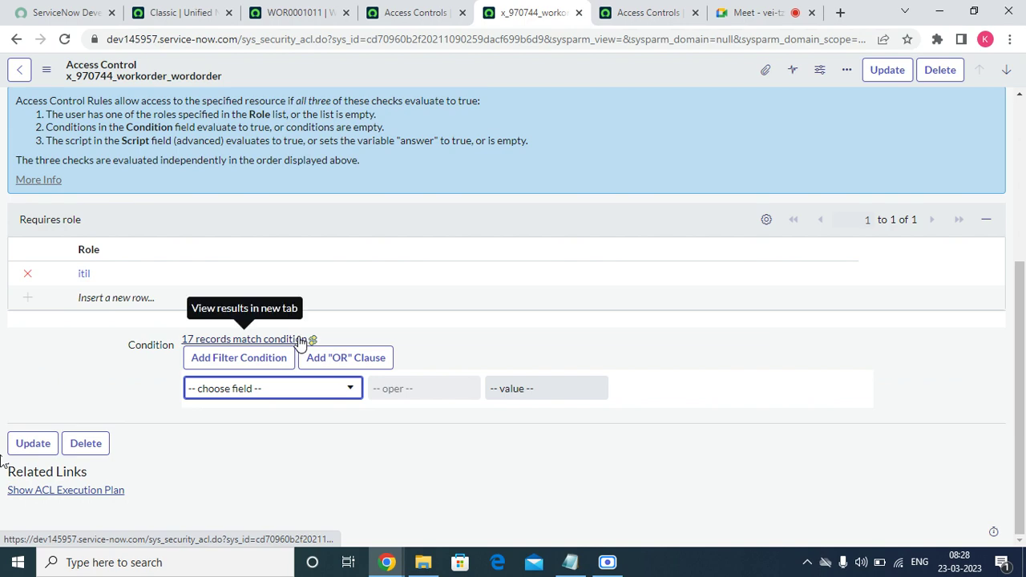
{"action": "scroll", "coordinate": [300, 341], "scroll_direction": "up", "scroll_amount": 3}
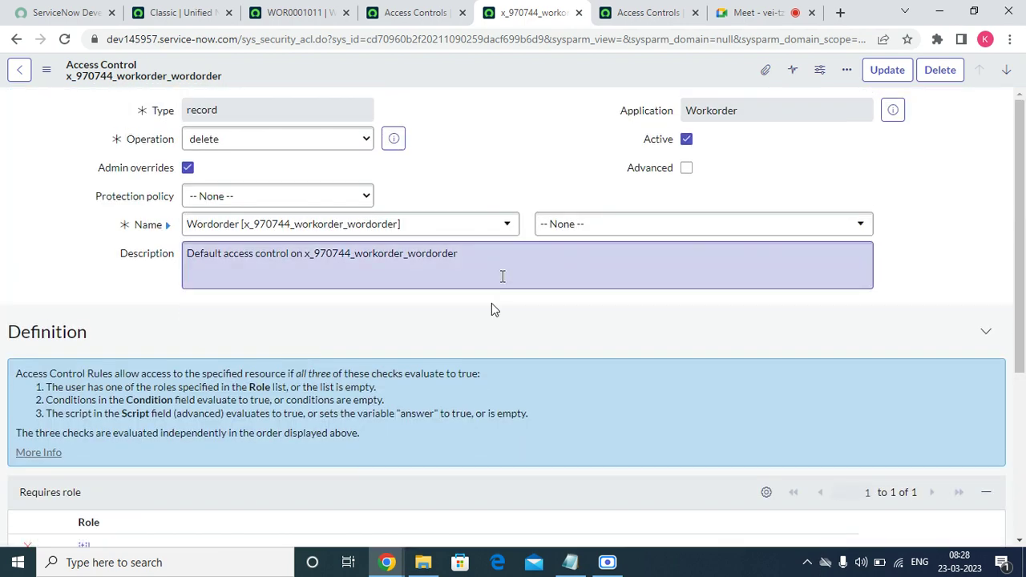
{"action": "scroll", "coordinate": [493, 307], "scroll_direction": "down", "scroll_amount": 3}
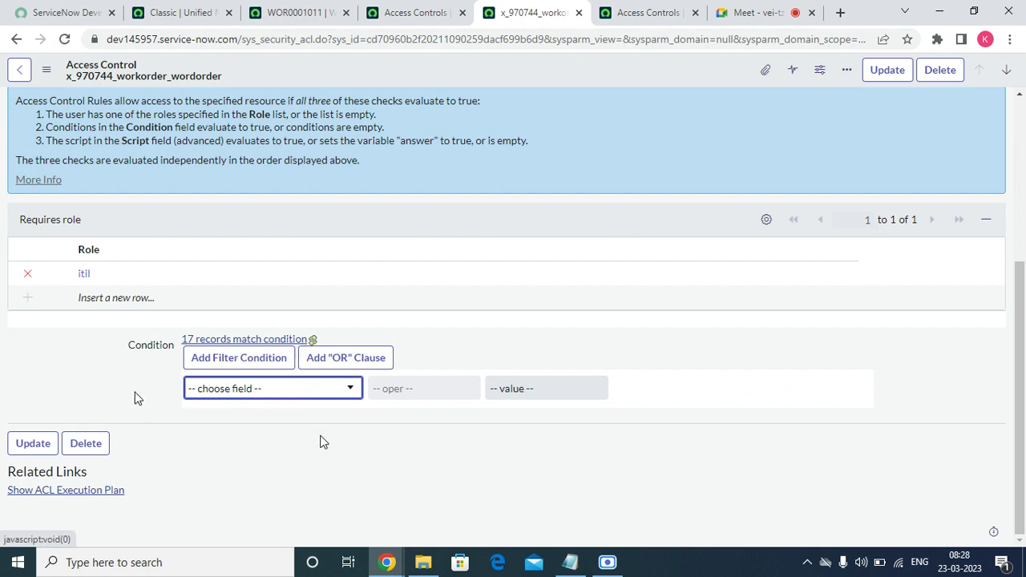
{"action": "scroll", "coordinate": [232, 389], "scroll_direction": "up", "scroll_amount": 3}
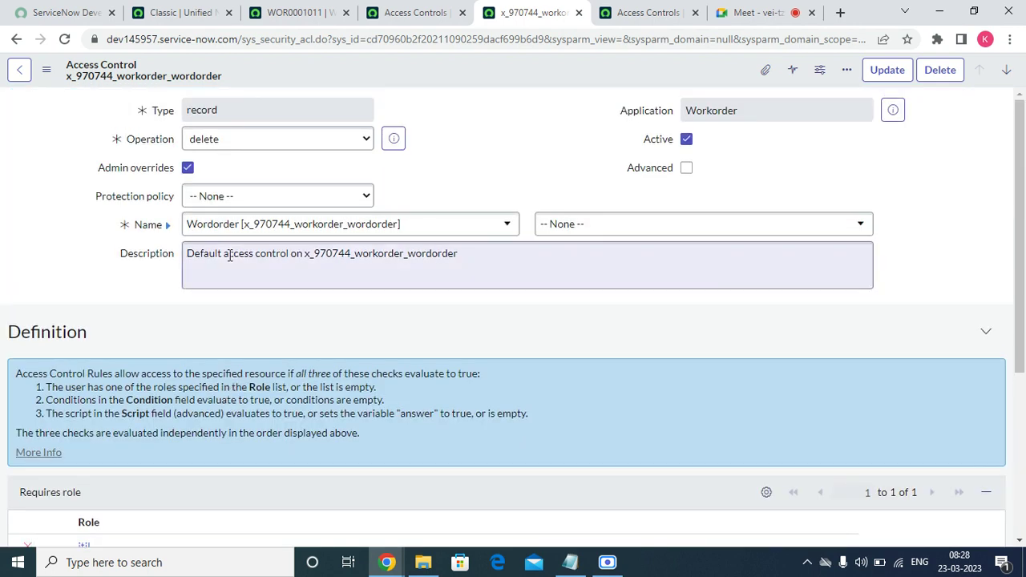
- Enable the Advanced option on the delete rule and look at its Script field
{"action": "left_click", "coordinate": [686, 168]}
{"action": "scroll", "coordinate": [609, 267], "scroll_direction": "down", "scroll_amount": 5}
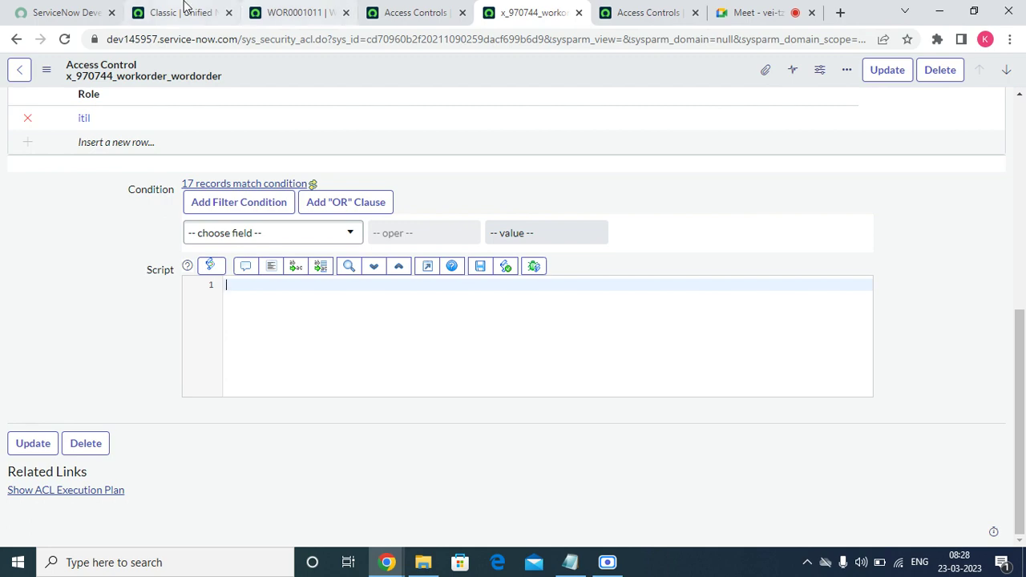
{"action": "scroll", "coordinate": [66, 325], "scroll_direction": "up", "scroll_amount": 5}
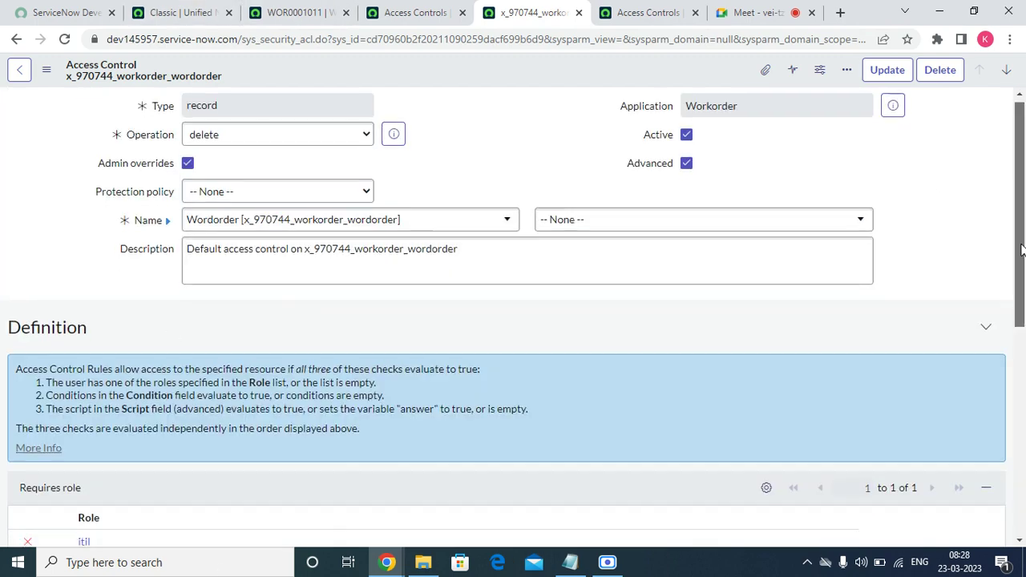
- Examine the delete rule's three checks: the required role, the table and field selection with its condition, and the script
{"action": "scroll", "coordinate": [1009, 205], "scroll_direction": "down", "scroll_amount": 2}
{"action": "left_click", "coordinate": [80, 400]}
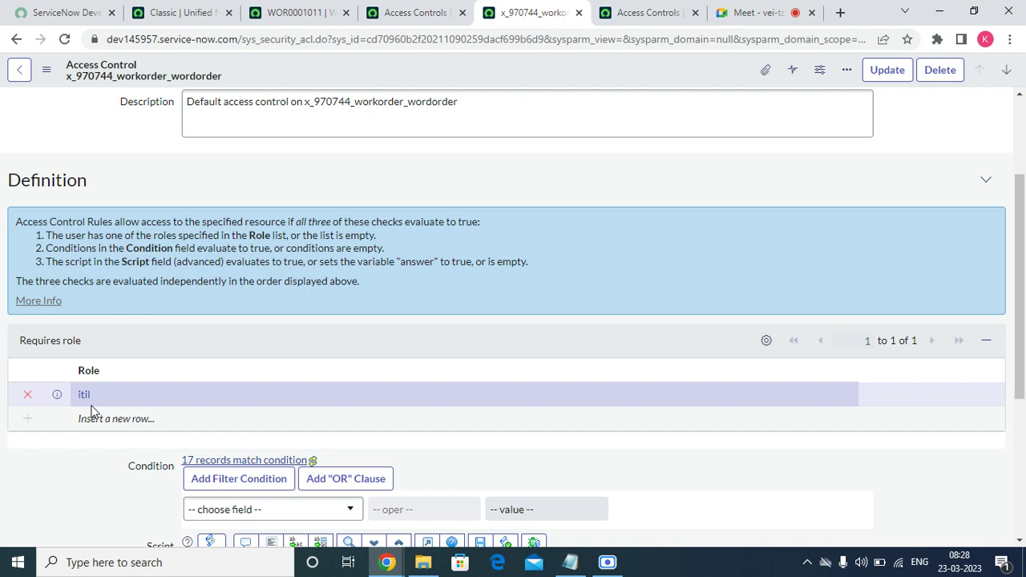
{"action": "scroll", "coordinate": [91, 410], "scroll_direction": "up", "scroll_amount": 3}
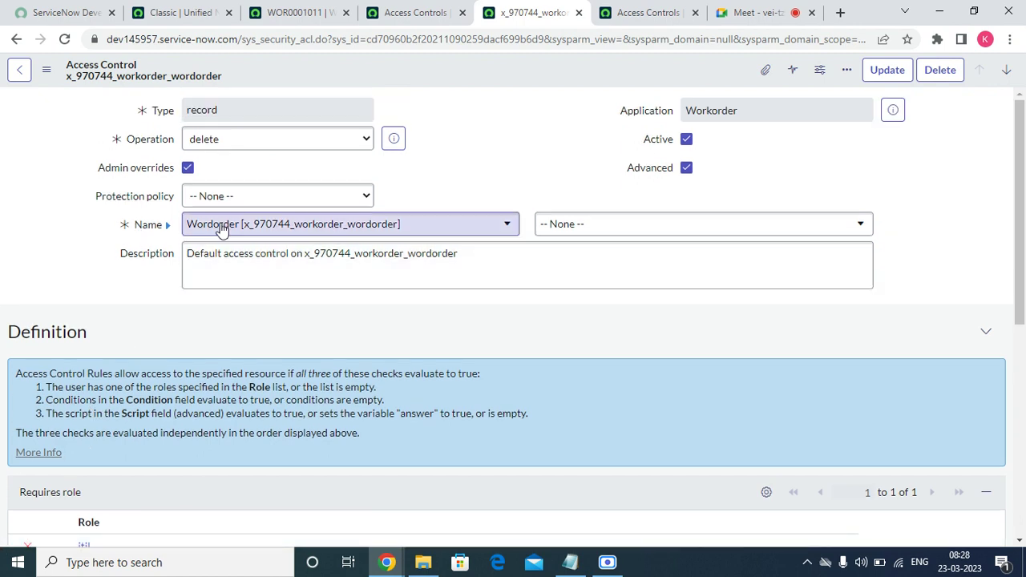
{"action": "left_click", "coordinate": [703, 229]}
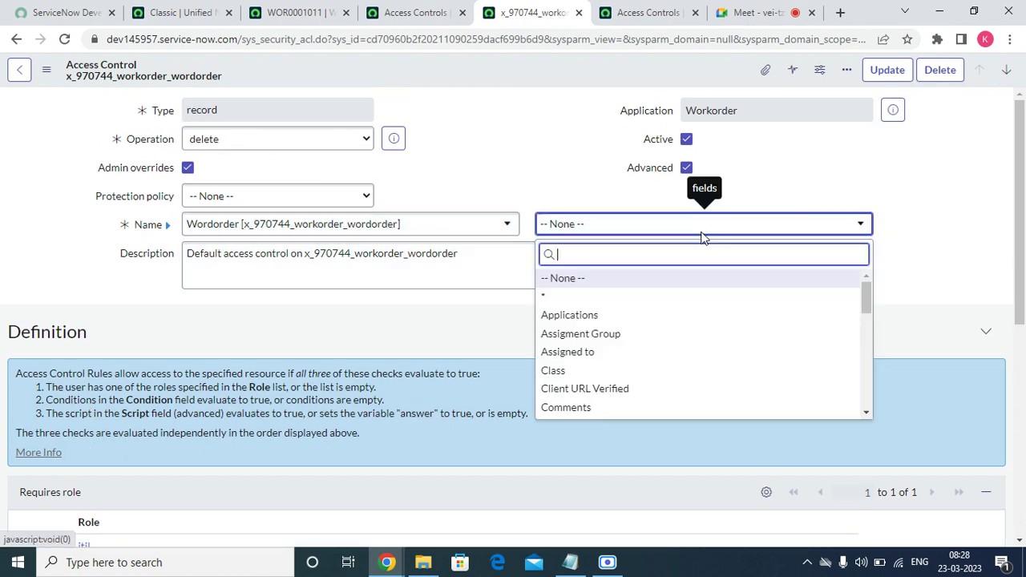
{"action": "left_click", "coordinate": [506, 168]}
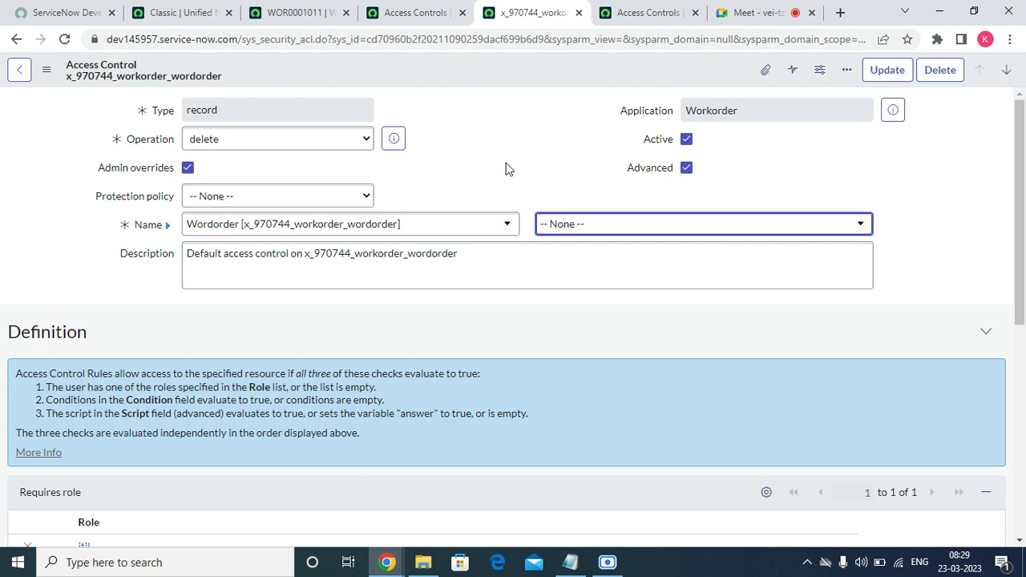
{"action": "scroll", "coordinate": [449, 243], "scroll_direction": "down", "scroll_amount": 5}
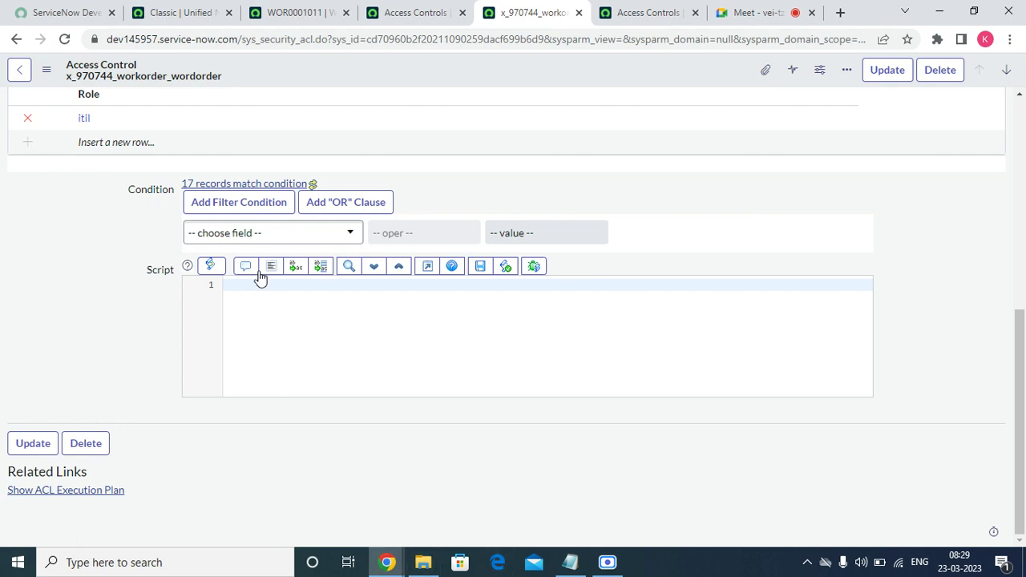
{"action": "scroll", "coordinate": [377, 280], "scroll_direction": "up", "scroll_amount": 6}
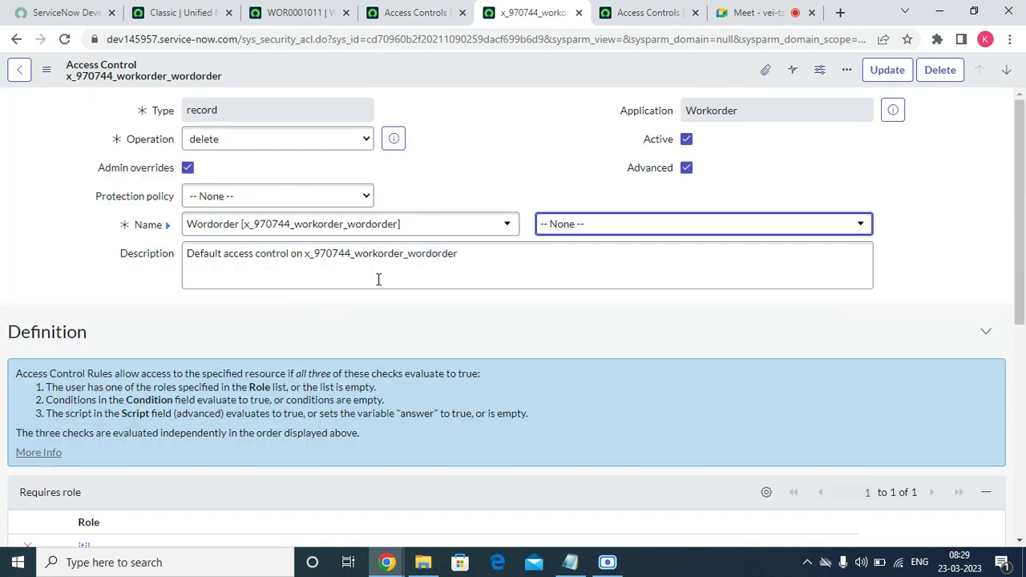
{"action": "scroll", "coordinate": [378, 280], "scroll_direction": "down", "scroll_amount": 6}
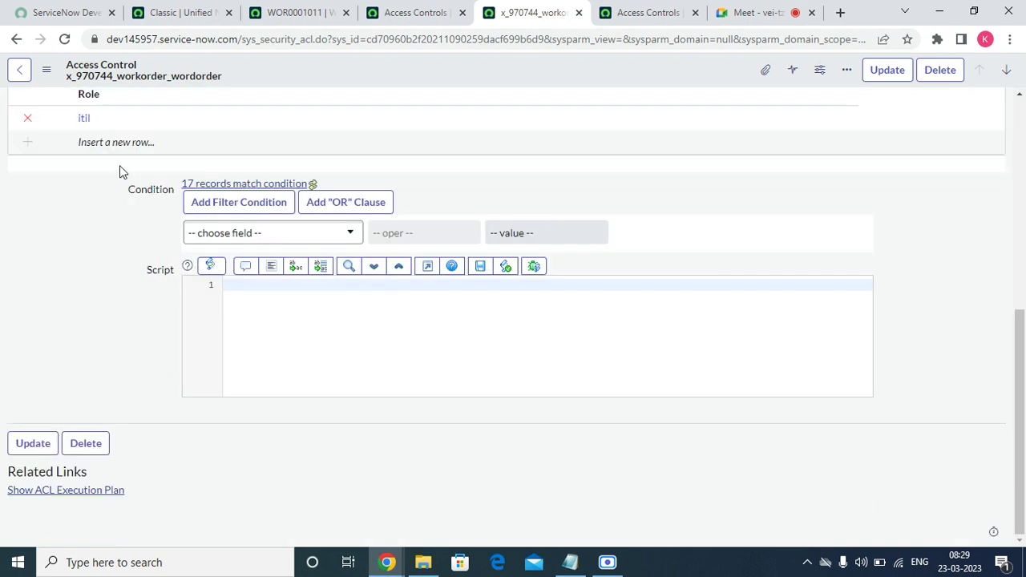
{"action": "left_click", "coordinate": [275, 319]}
{"action": "left_click_drag", "start_coordinate": [1015, 407], "coordinate": [1025, 299]}
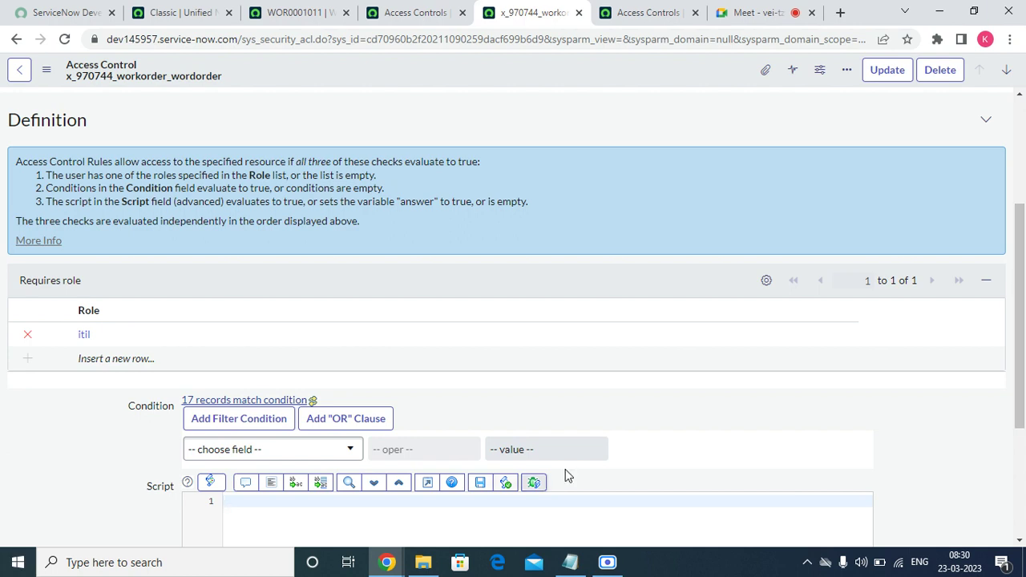
- Check which account is signed in and reload the open Wordorder record as System Administrator
{"action": "left_click", "coordinate": [305, 16]}
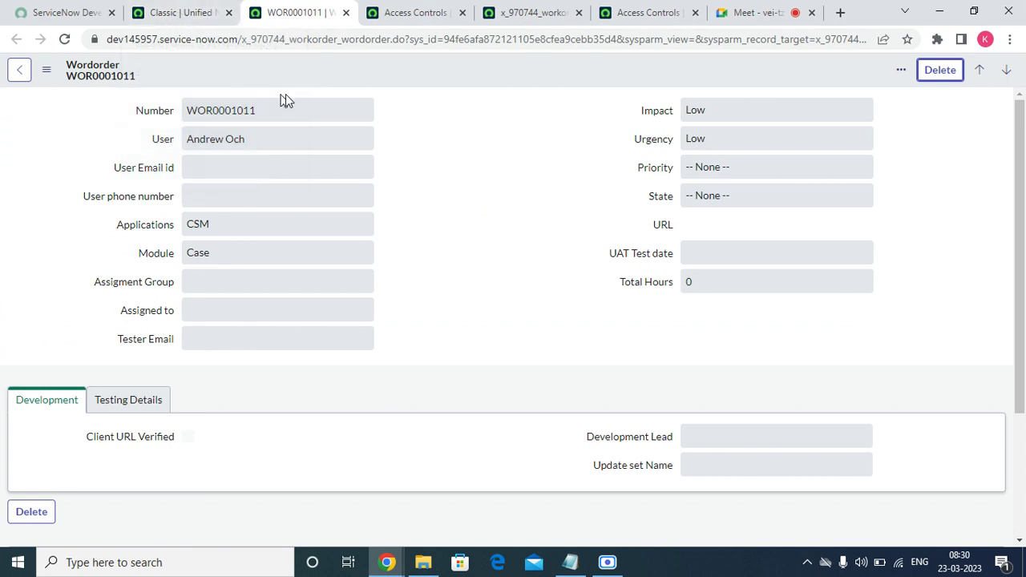
{"action": "left_click", "coordinate": [203, 19]}
{"action": "left_click", "coordinate": [1001, 73]}
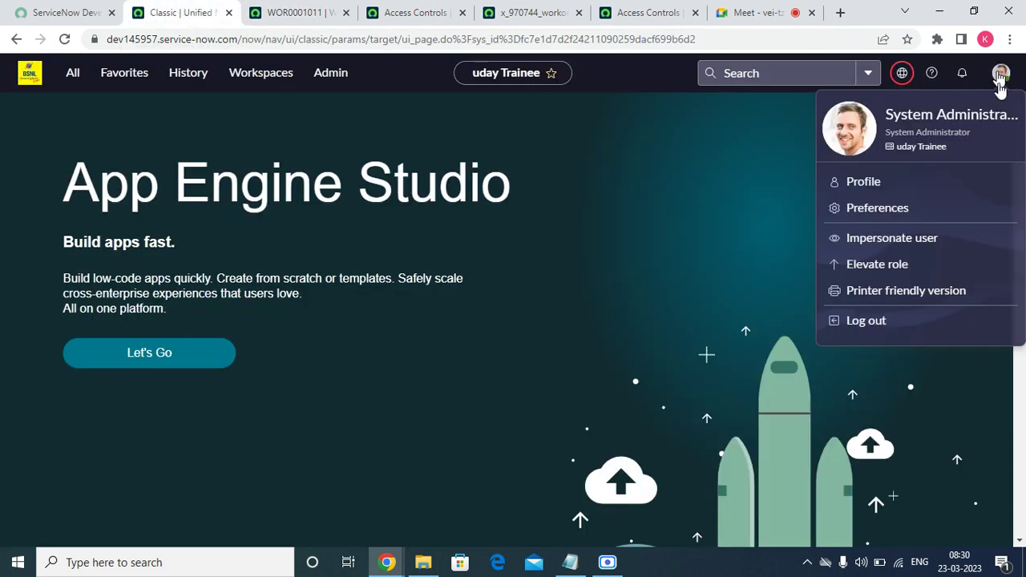
{"action": "left_click_drag", "start_coordinate": [810, 253], "coordinate": [378, 61]}
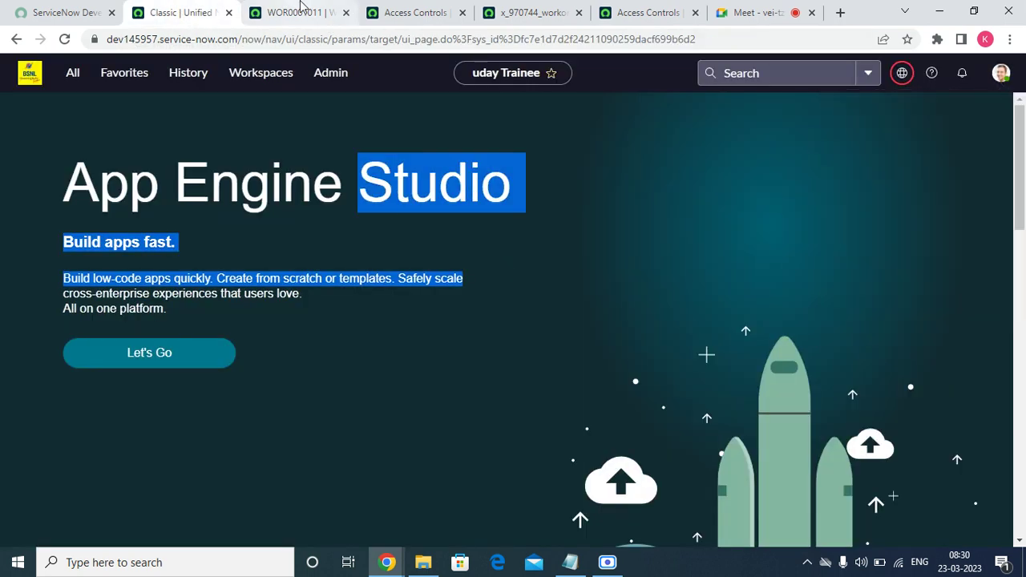
{"action": "left_click", "coordinate": [298, 12]}
{"action": "key", "text": "F5"}
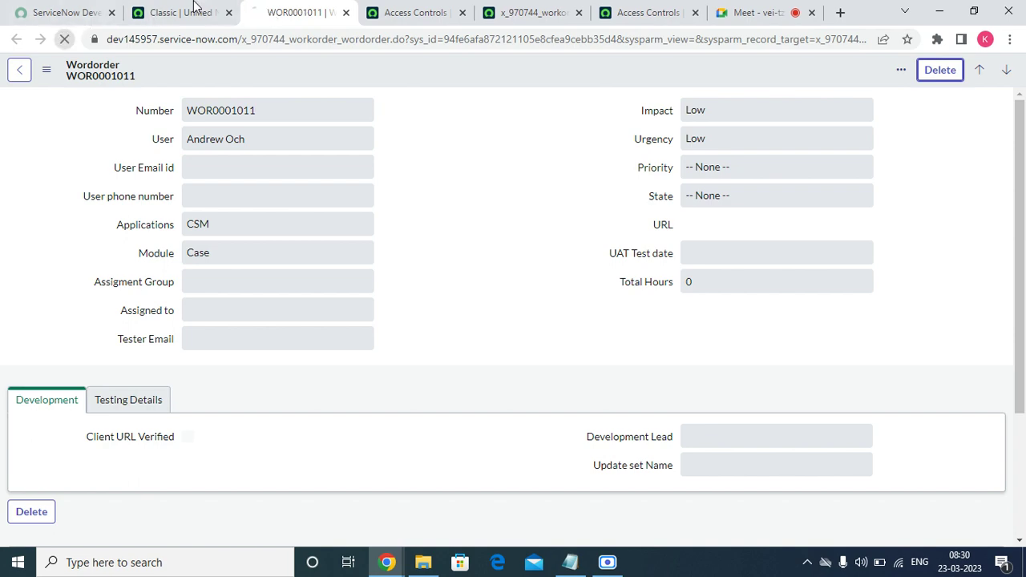
{"action": "left_click", "coordinate": [453, 14]}
{"action": "left_click", "coordinate": [284, 12]}
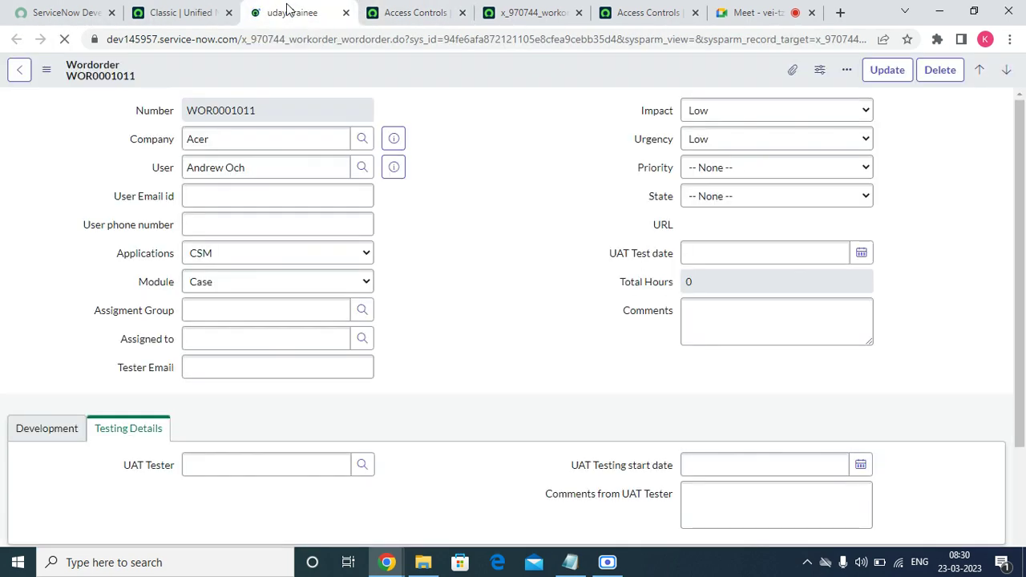
- Elevate the administrator session to the security_admin role
{"action": "left_click", "coordinate": [178, 13]}
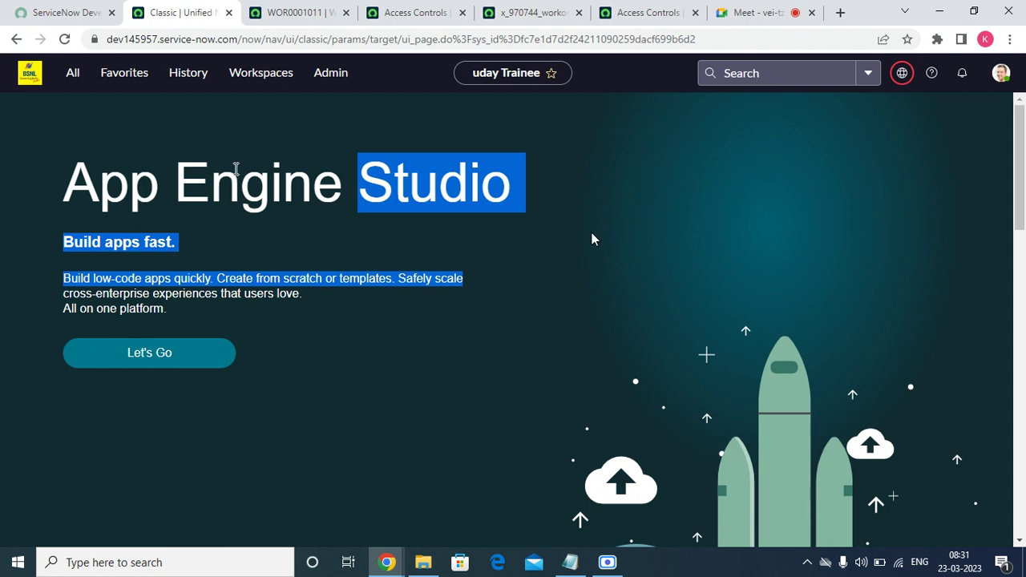
{"action": "left_click", "coordinate": [1001, 73]}
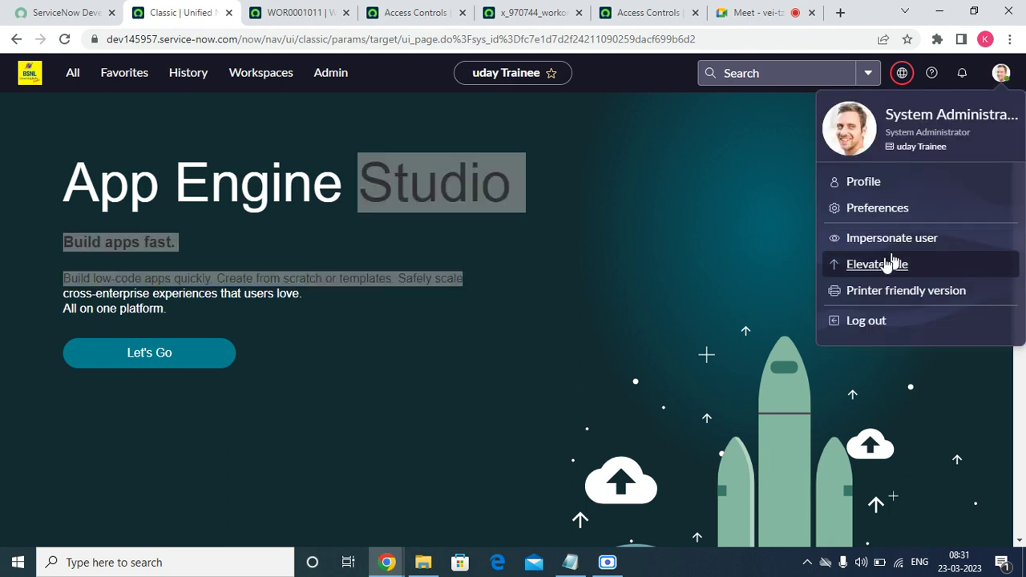
{"action": "left_click", "coordinate": [890, 264]}
{"action": "left_click", "coordinate": [360, 304]}
{"action": "left_click", "coordinate": [672, 389]}
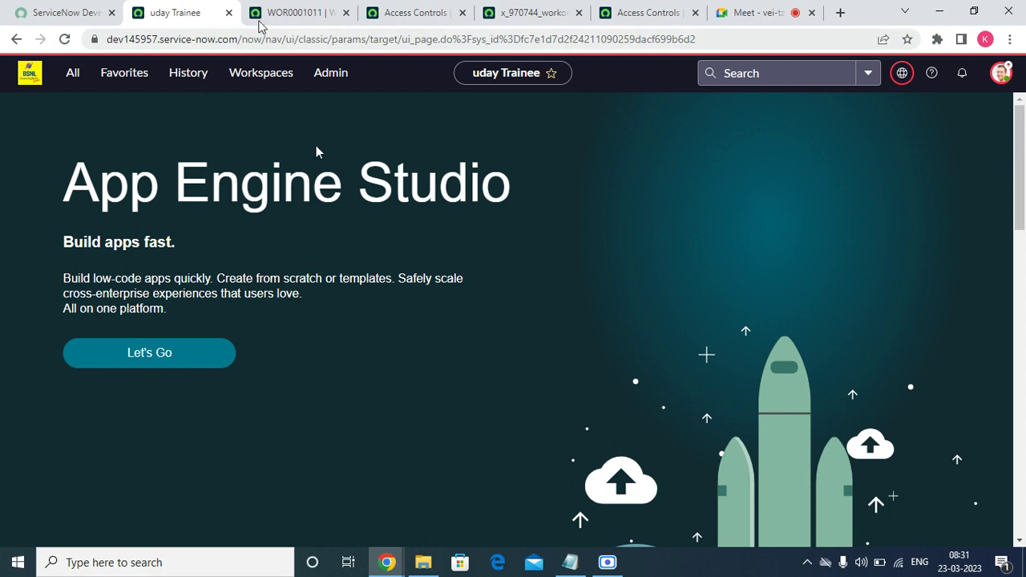
- Look at the Company and User fields on the open Wordorder record
{"action": "left_click", "coordinate": [288, 10]}
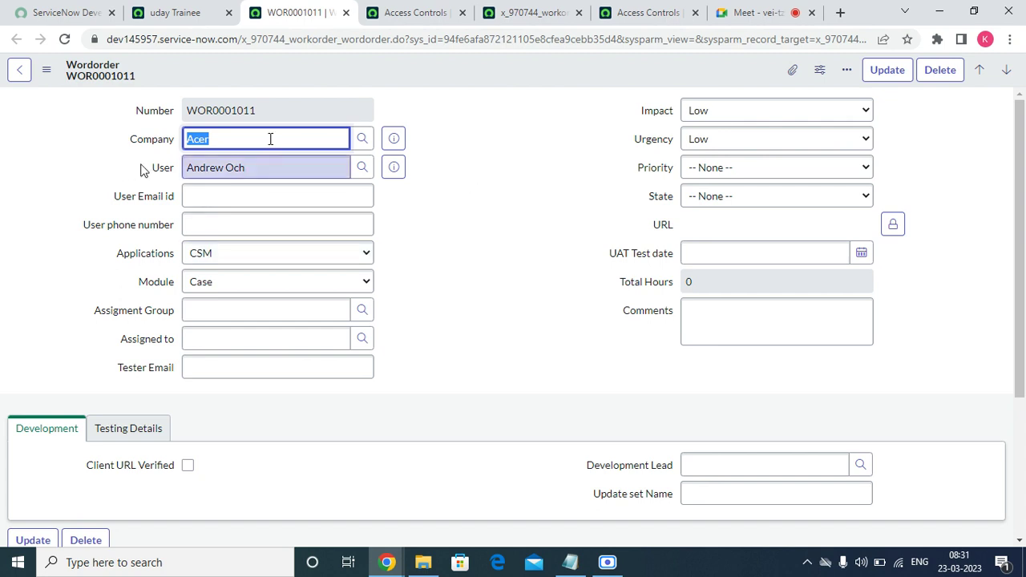
{"action": "left_click_drag", "start_coordinate": [151, 168], "coordinate": [183, 168]}
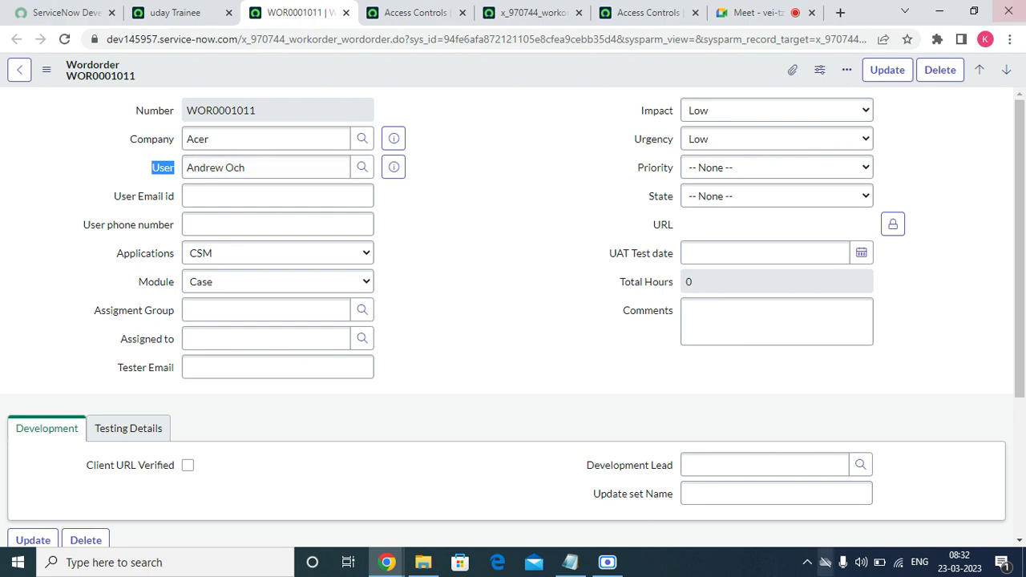
{"action": "left_click", "coordinate": [172, 15]}
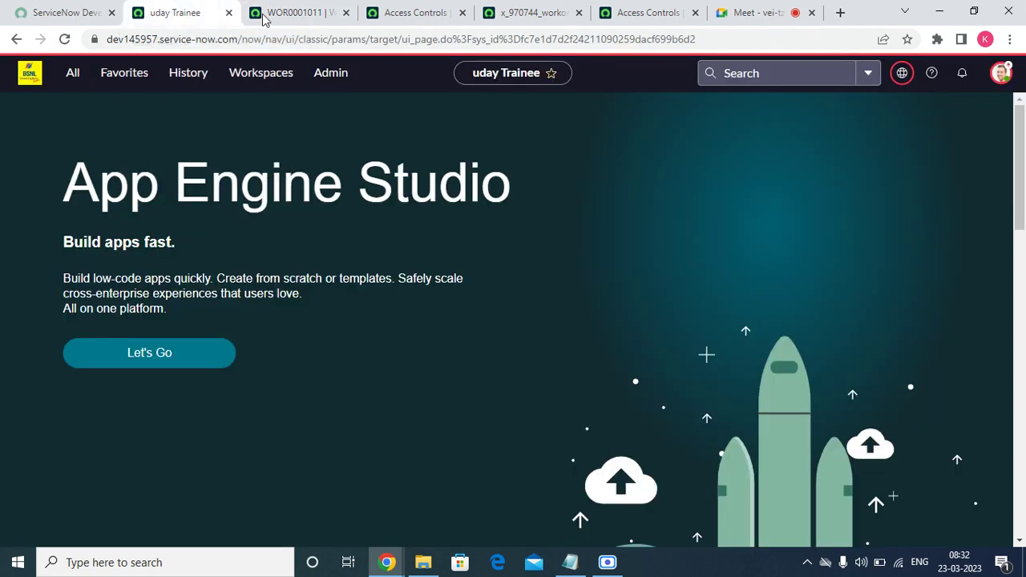
- Check the security_admin selection in the Elevate role dialog and reload the Access Controls list with the elevated role
{"action": "left_click", "coordinate": [412, 13]}
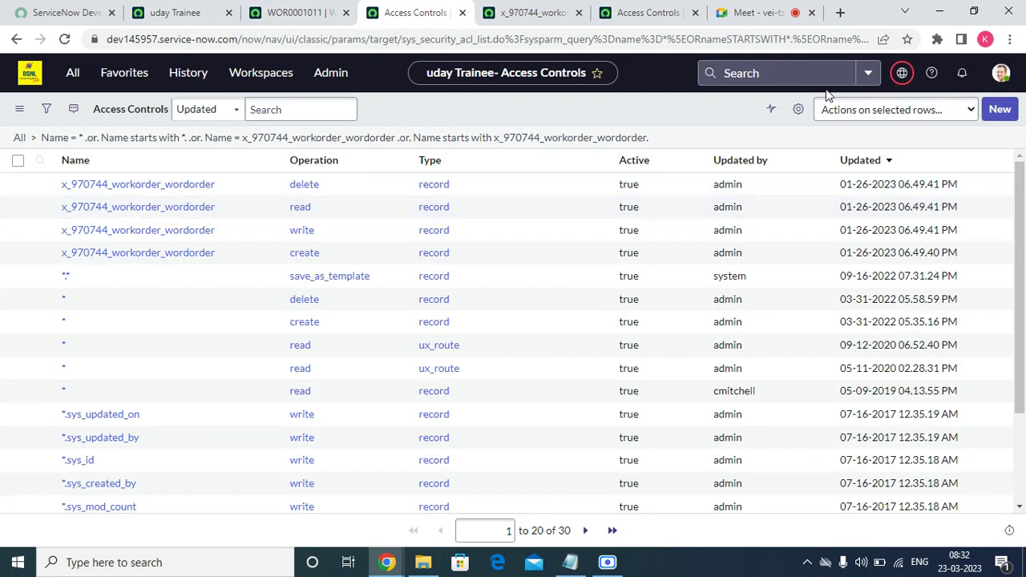
{"action": "left_click", "coordinate": [65, 38]}
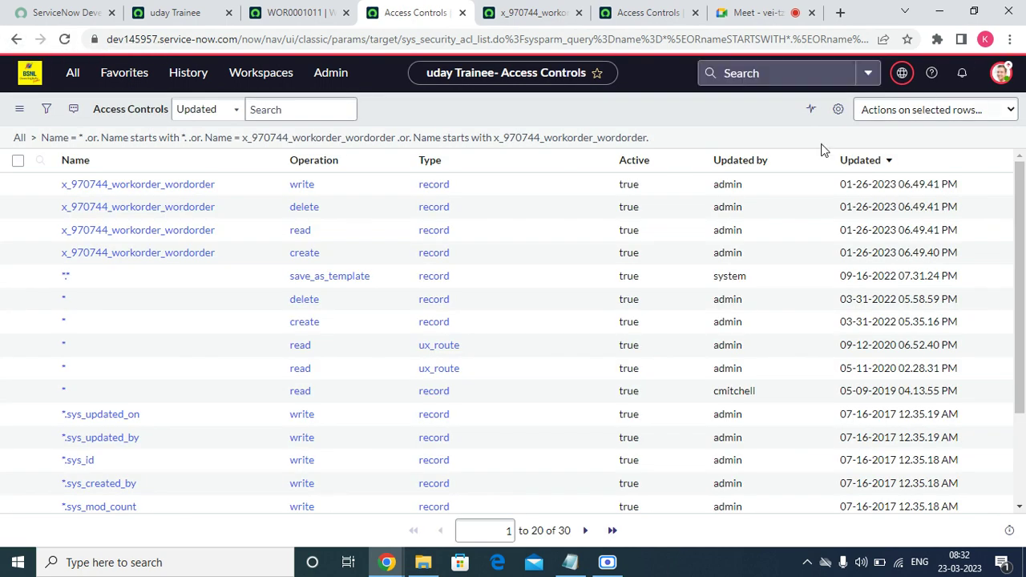
{"action": "left_click", "coordinate": [1000, 74]}
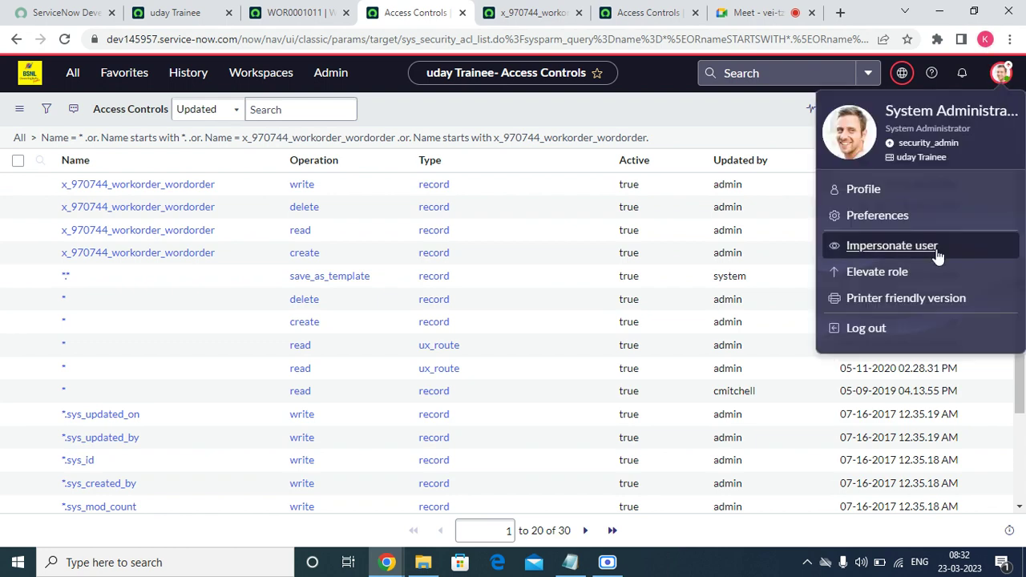
{"action": "left_click", "coordinate": [873, 273]}
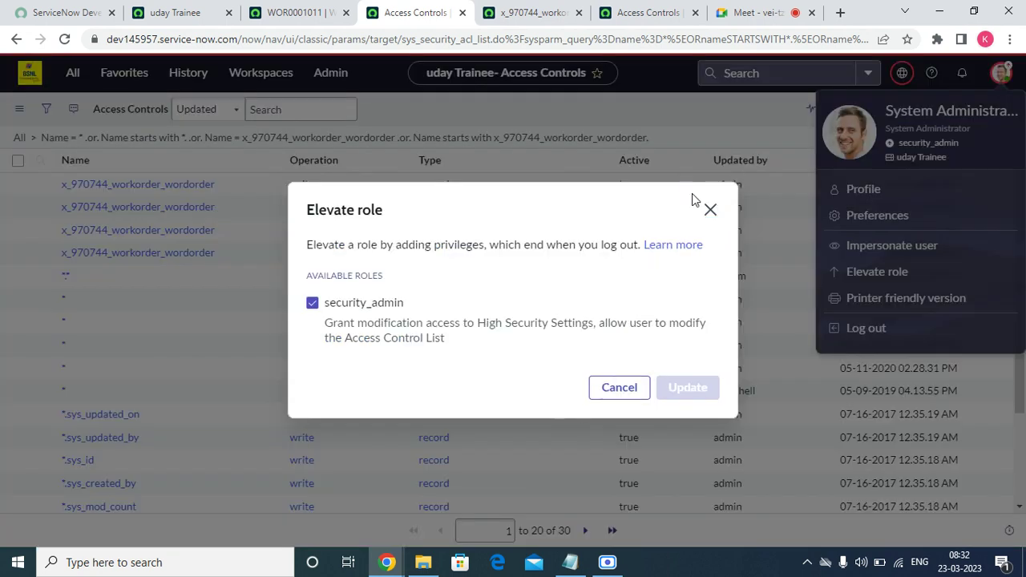
{"action": "left_click", "coordinate": [617, 387]}
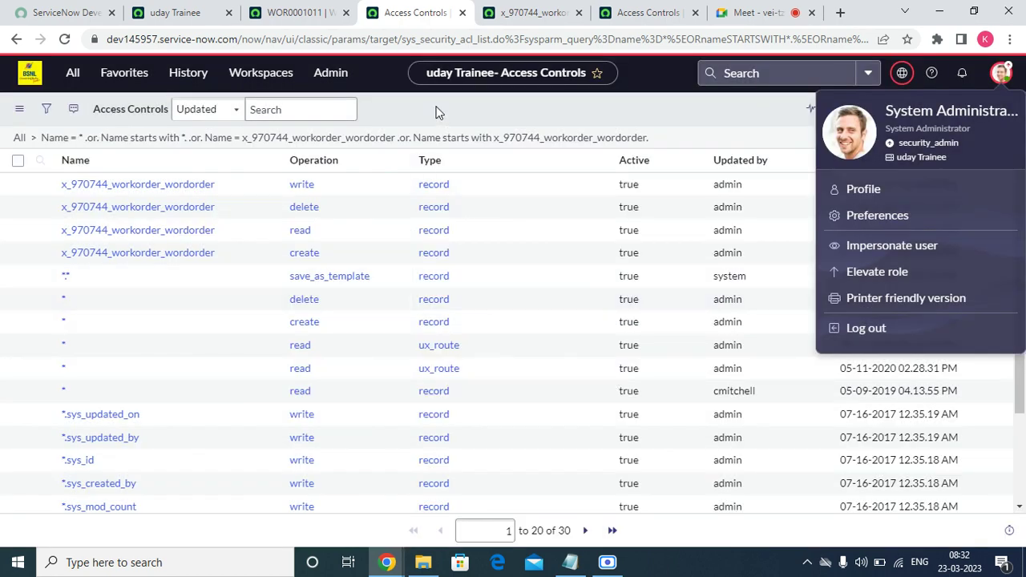
{"action": "left_click", "coordinate": [438, 119]}
{"action": "left_click", "coordinate": [64, 40]}
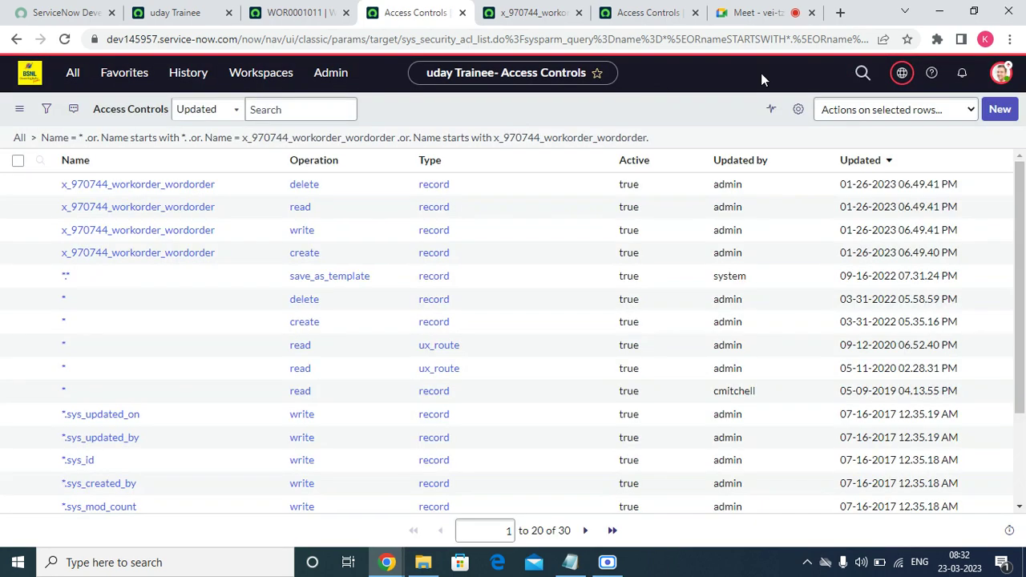
- Start a new record-type access control with the read operation on the Wordorder [x_970744_workorder_wordorder] table
{"action": "left_click", "coordinate": [1001, 110]}
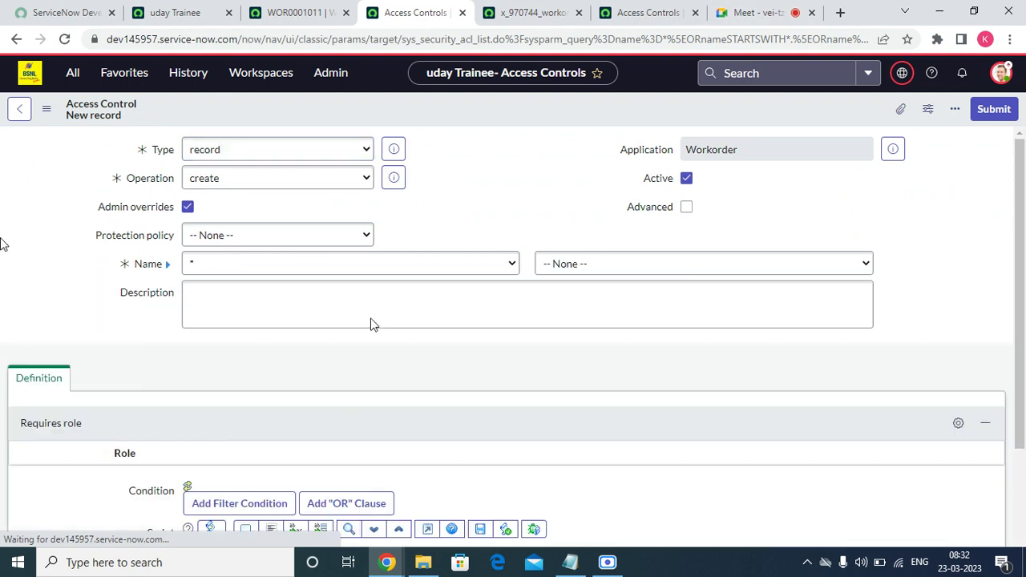
{"action": "left_click", "coordinate": [295, 184]}
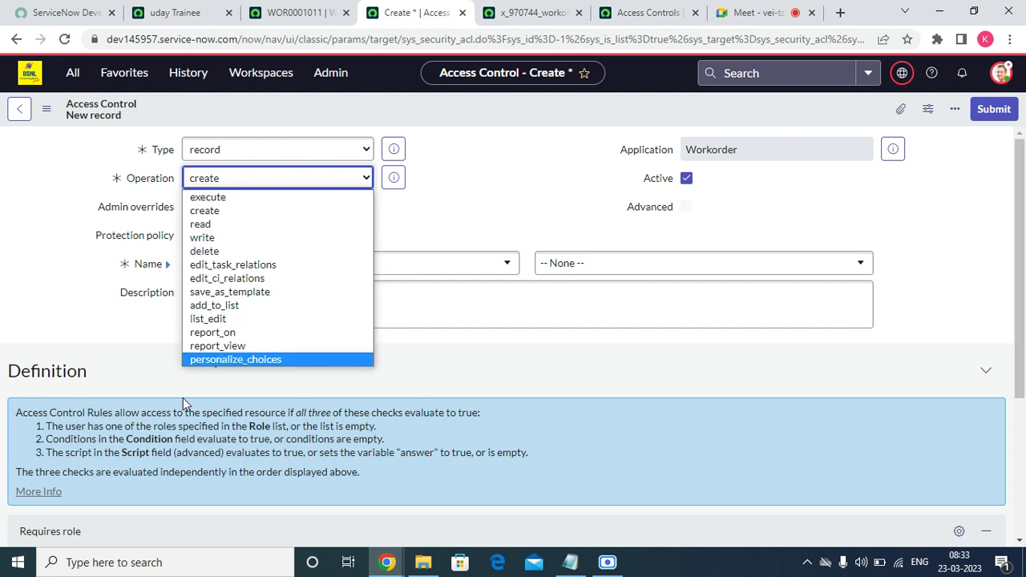
{"action": "left_click", "coordinate": [215, 226]}
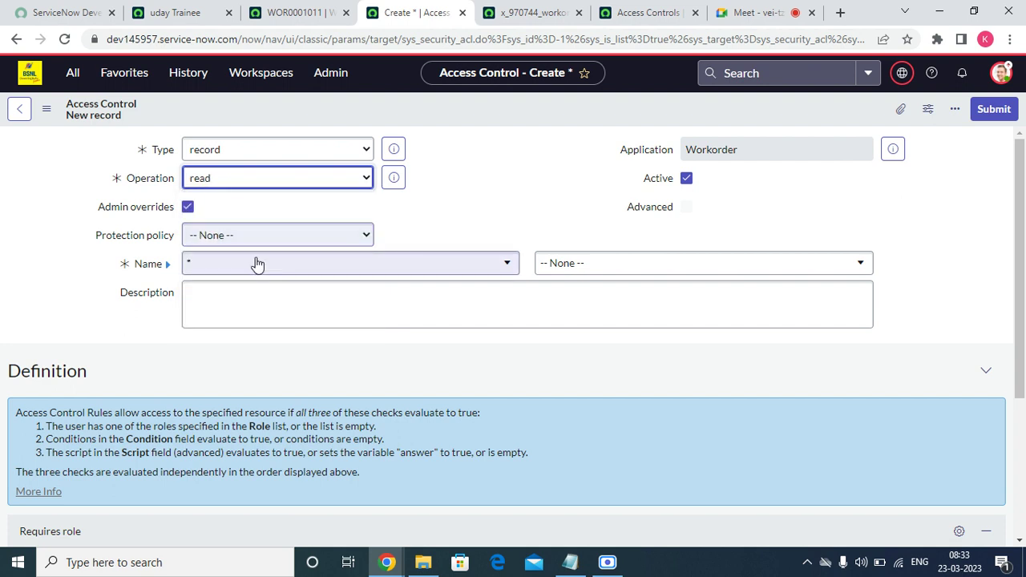
{"action": "left_click", "coordinate": [319, 267]}
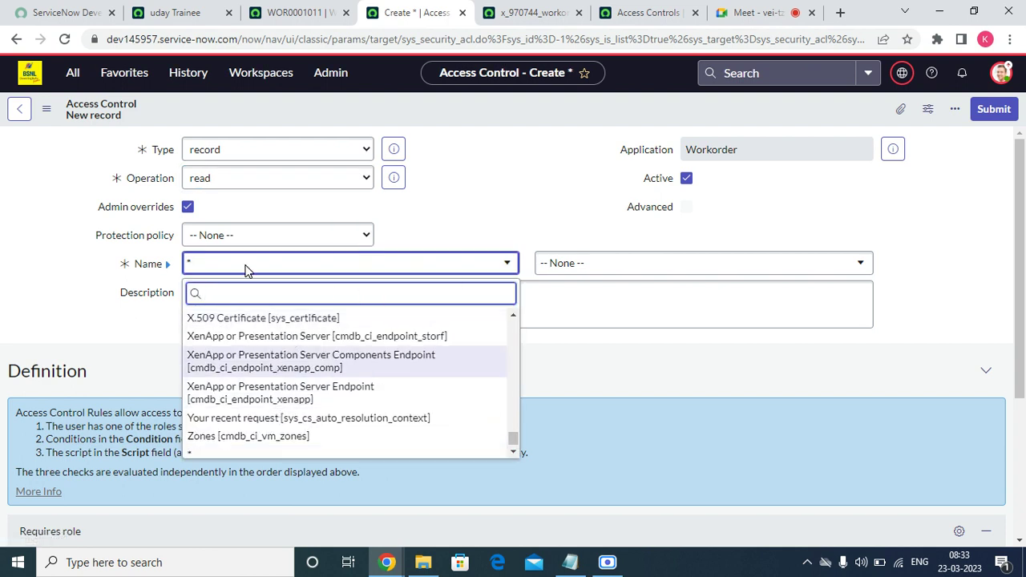
{"action": "type", "text": "wo"}
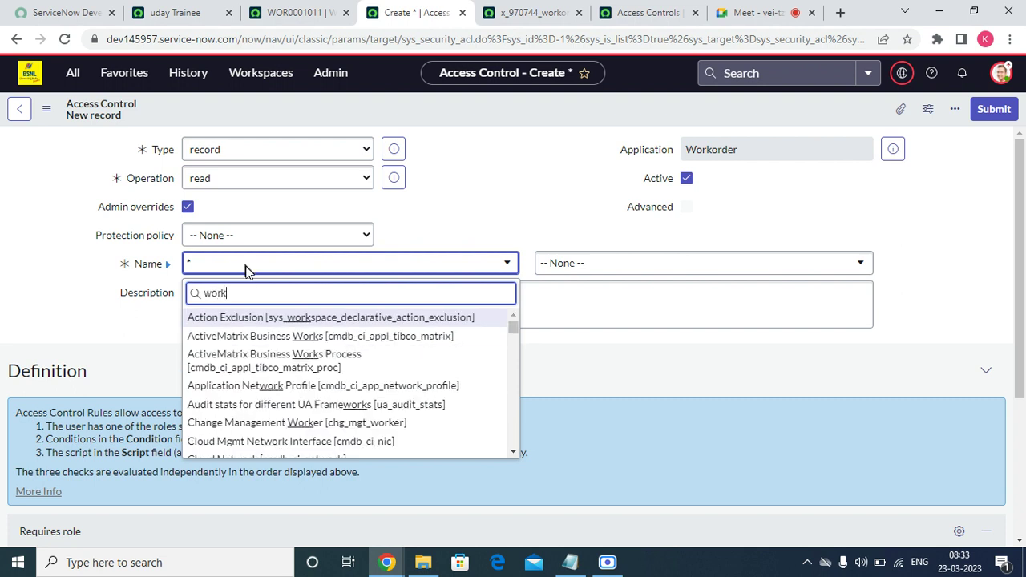
{"action": "type", "text": "rkorder"}
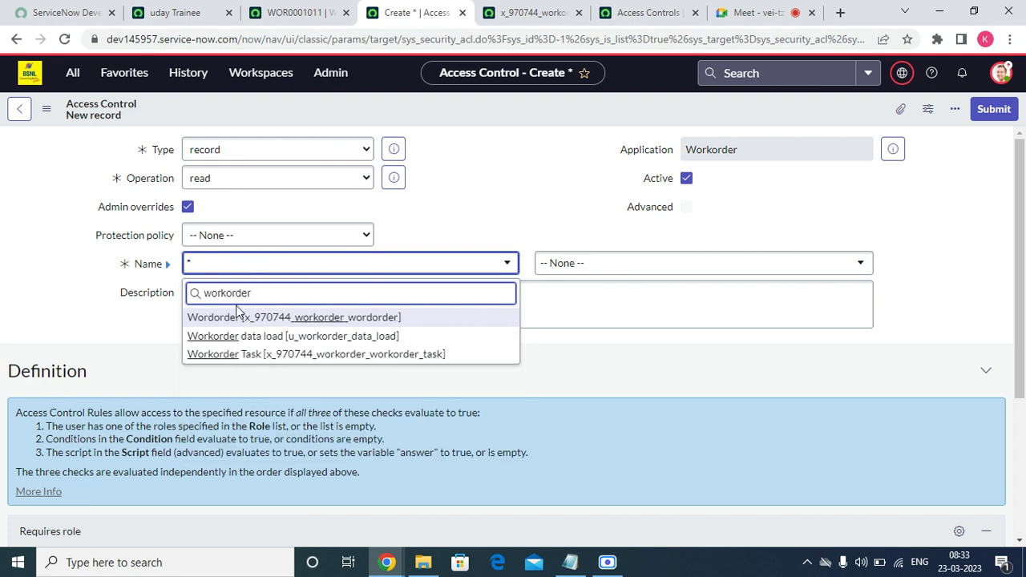
{"action": "left_click", "coordinate": [214, 317]}
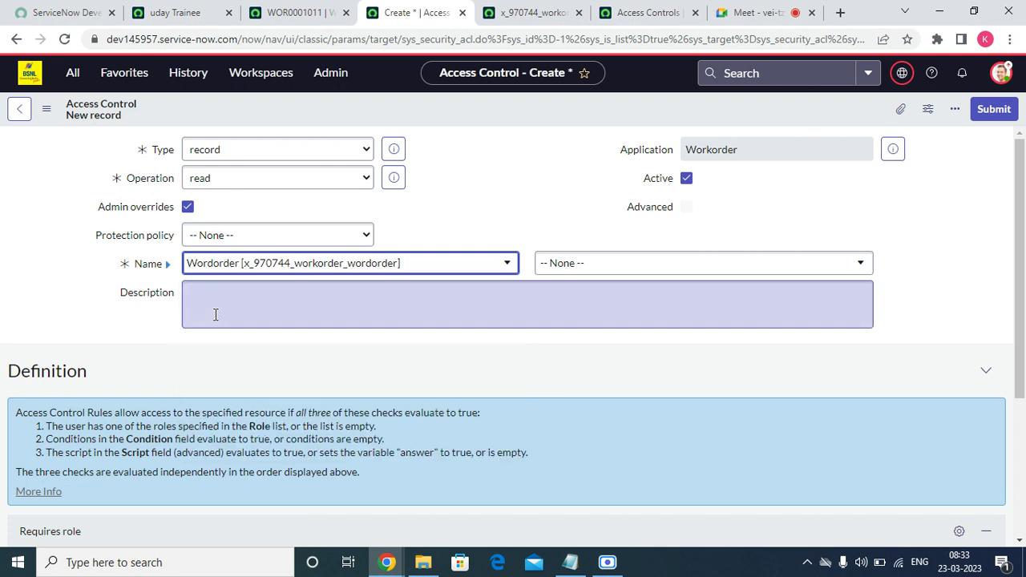
- Check the fields on the Wordorder record and limit the new read rule to the User field
{"action": "left_click", "coordinate": [575, 264]}
{"action": "left_click", "coordinate": [301, 9]}
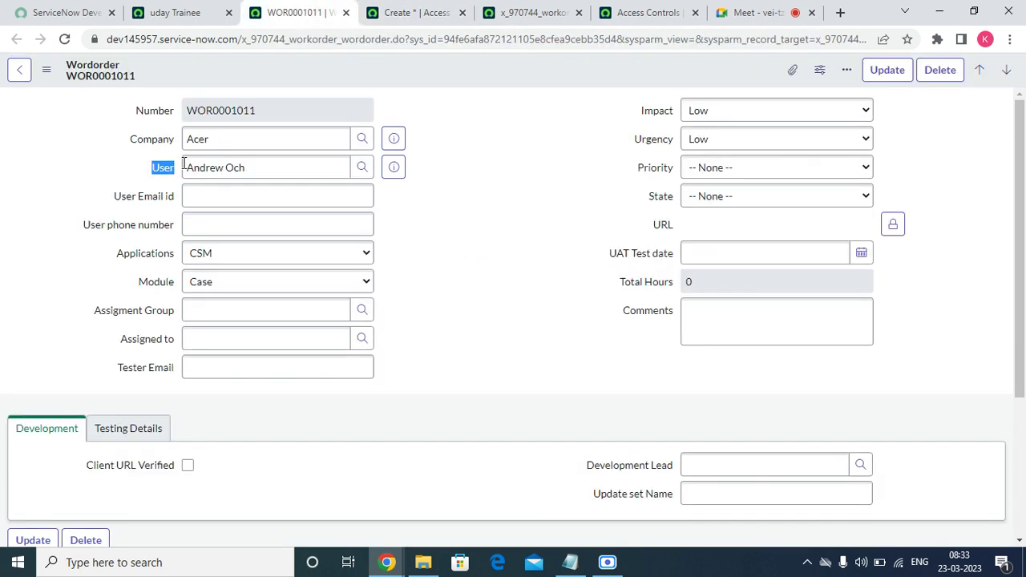
{"action": "left_click", "coordinate": [388, 9]}
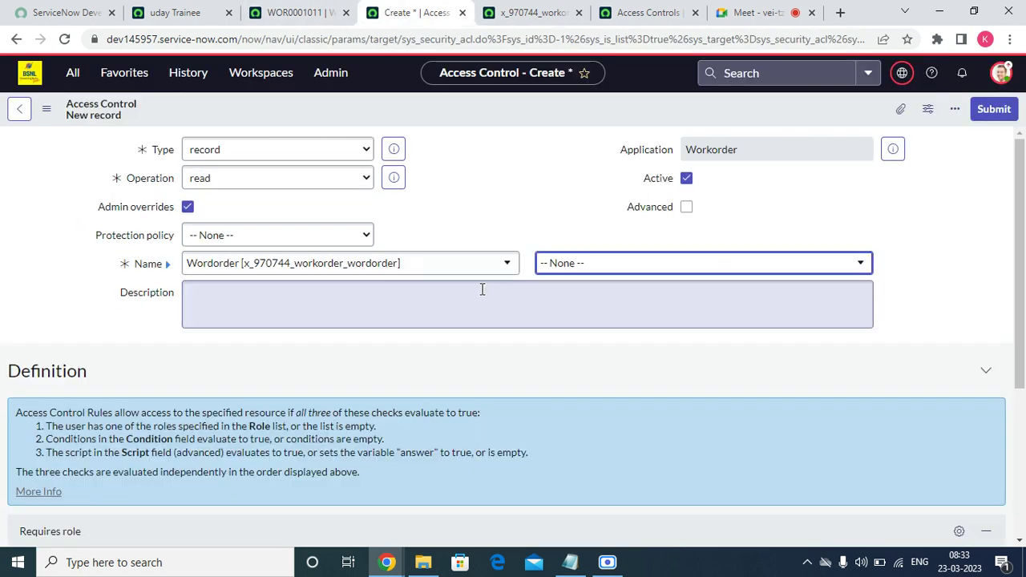
{"action": "left_click", "coordinate": [552, 269]}
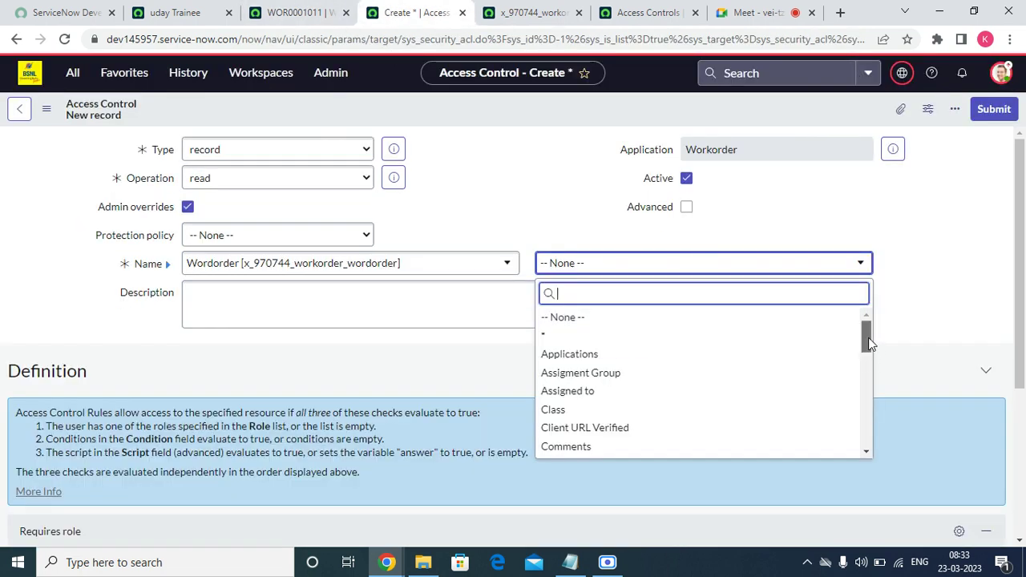
{"action": "left_click_drag", "start_coordinate": [868, 337], "coordinate": [873, 505]}
{"action": "left_click", "coordinate": [550, 414]}
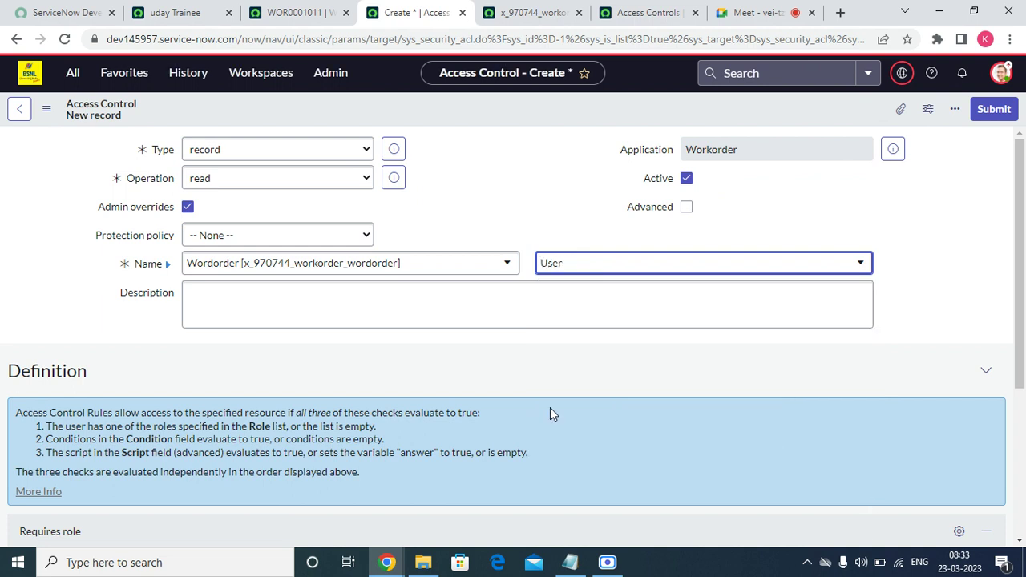
- Add itil as the required role of the new read rule
{"action": "scroll", "coordinate": [360, 382], "scroll_direction": "down", "scroll_amount": 3}
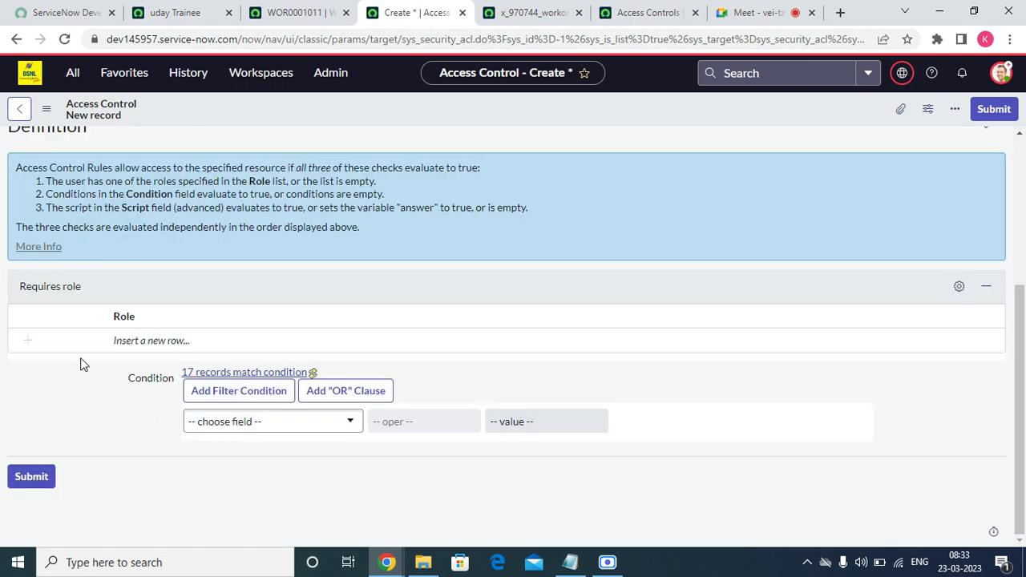
{"action": "double_click", "coordinate": [116, 341]}
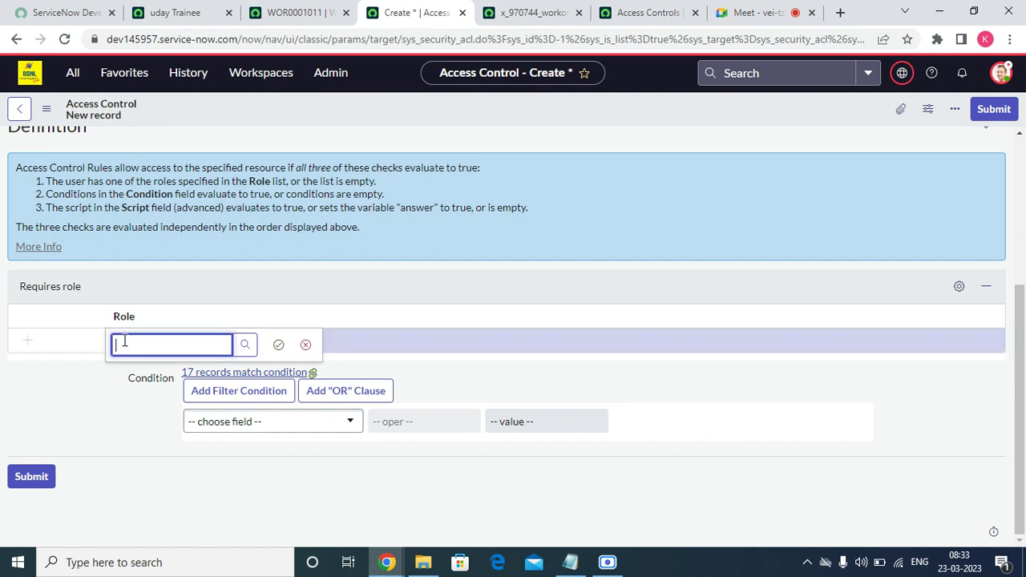
{"action": "type", "text": "iti"}
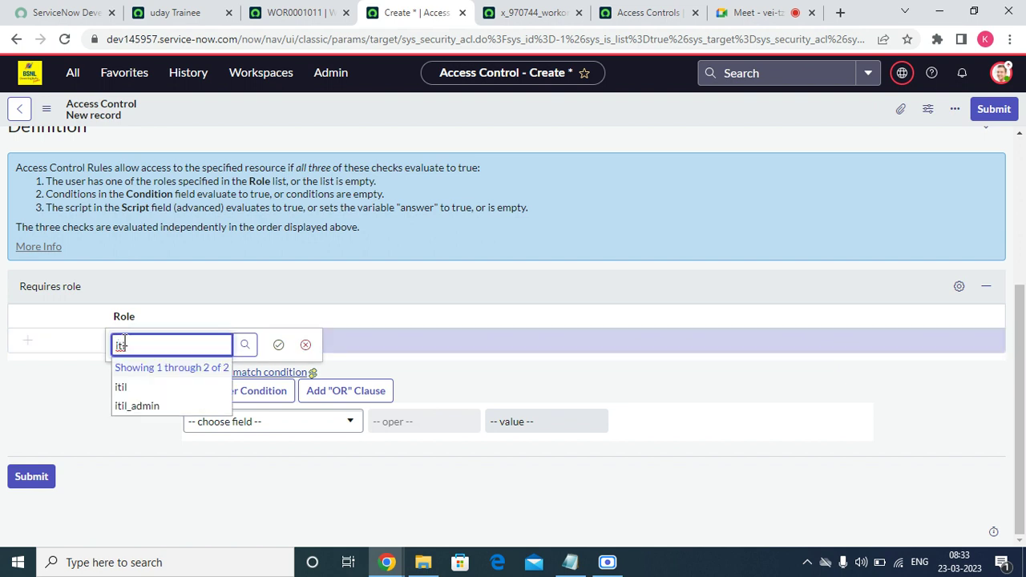
{"action": "left_click", "coordinate": [124, 385]}
{"action": "left_click", "coordinate": [278, 345]}
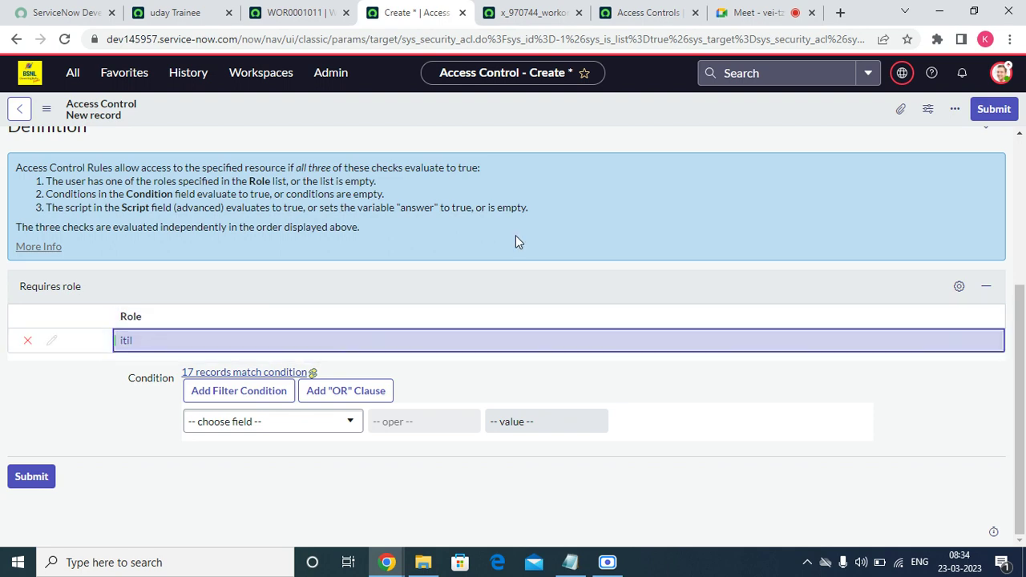
- Save the new User field read rule and accept the security rule verification
{"action": "scroll", "coordinate": [516, 235], "scroll_direction": "up", "scroll_amount": 3}
{"action": "right_click", "coordinate": [624, 105]}
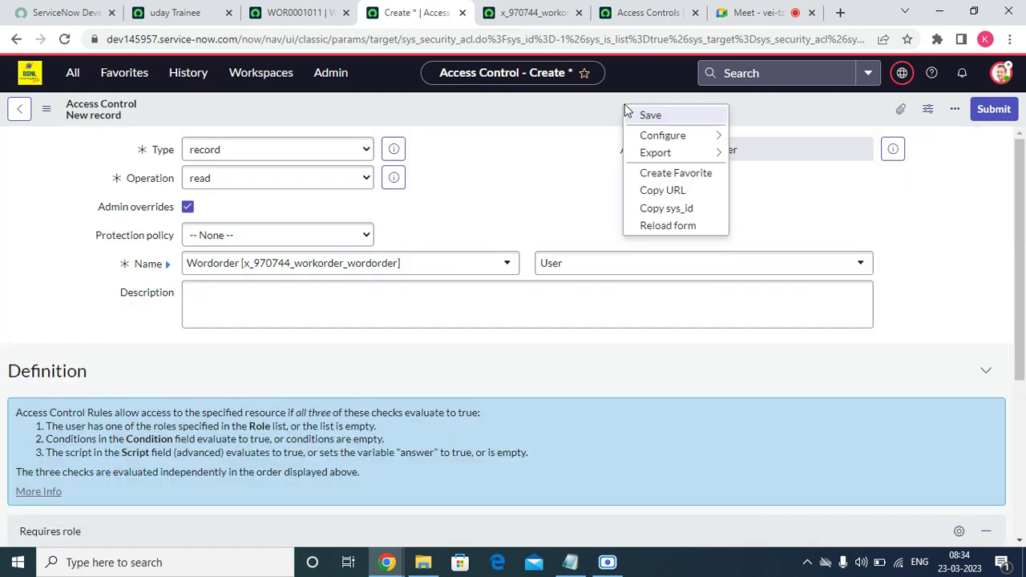
{"action": "left_click", "coordinate": [651, 118]}
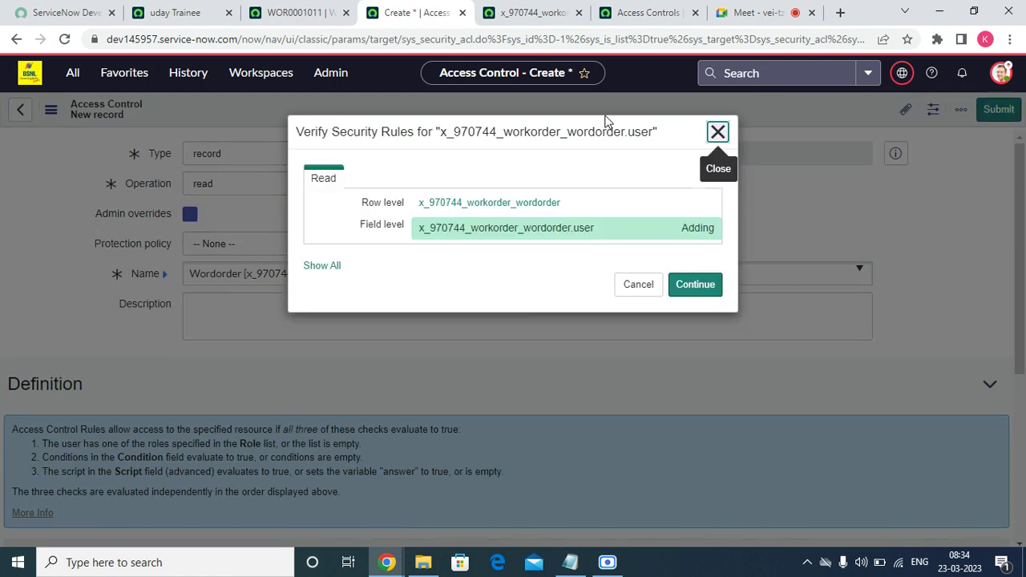
{"action": "left_click", "coordinate": [706, 286]}
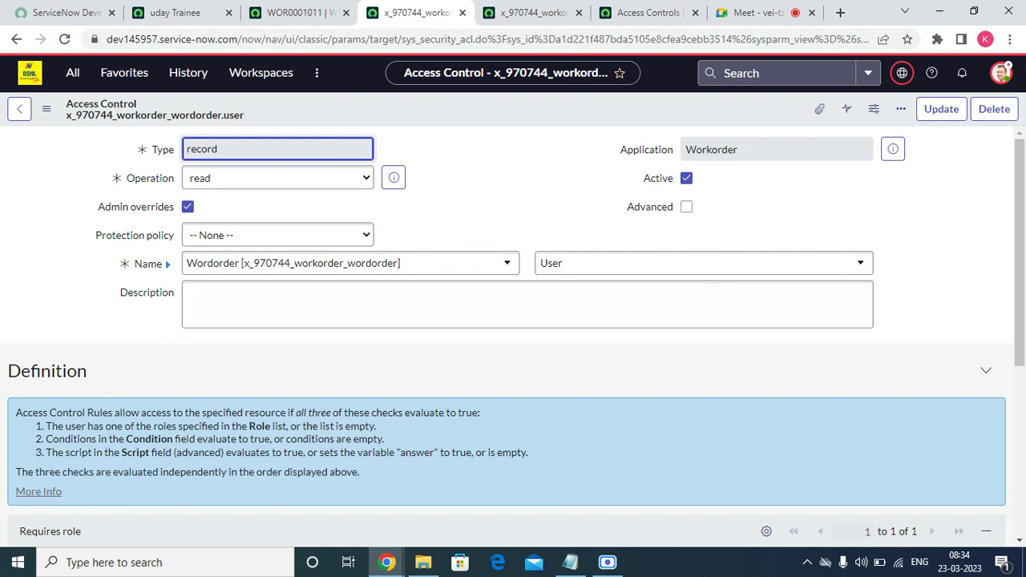
- Review the saved User field read rule and impersonate the first user listed under recent impersonations
{"action": "scroll", "coordinate": [516, 373], "scroll_direction": "down", "scroll_amount": 4}
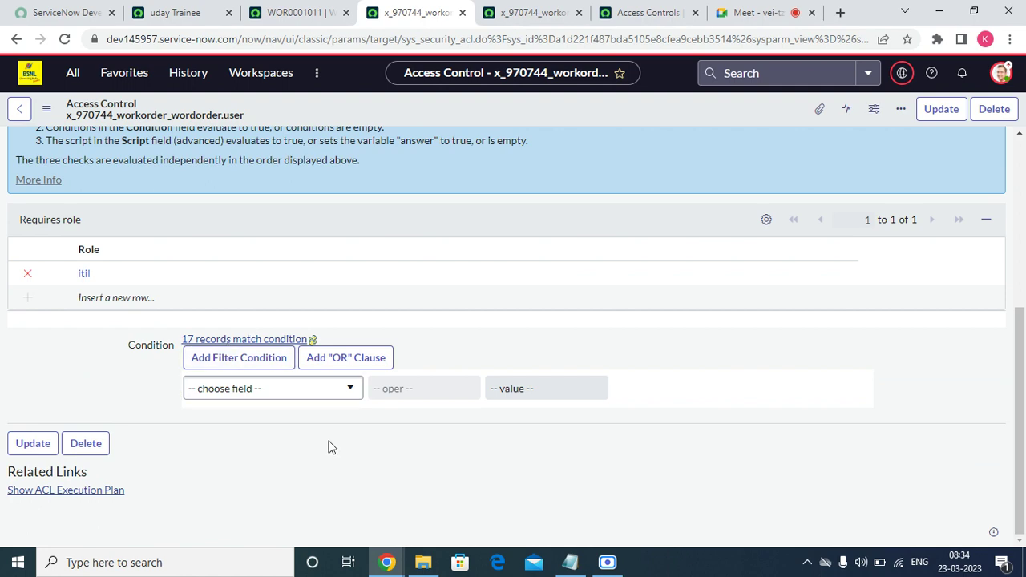
{"action": "scroll", "coordinate": [329, 447], "scroll_direction": "up", "scroll_amount": 4}
{"action": "left_click_drag", "start_coordinate": [1021, 151], "coordinate": [539, 78]}
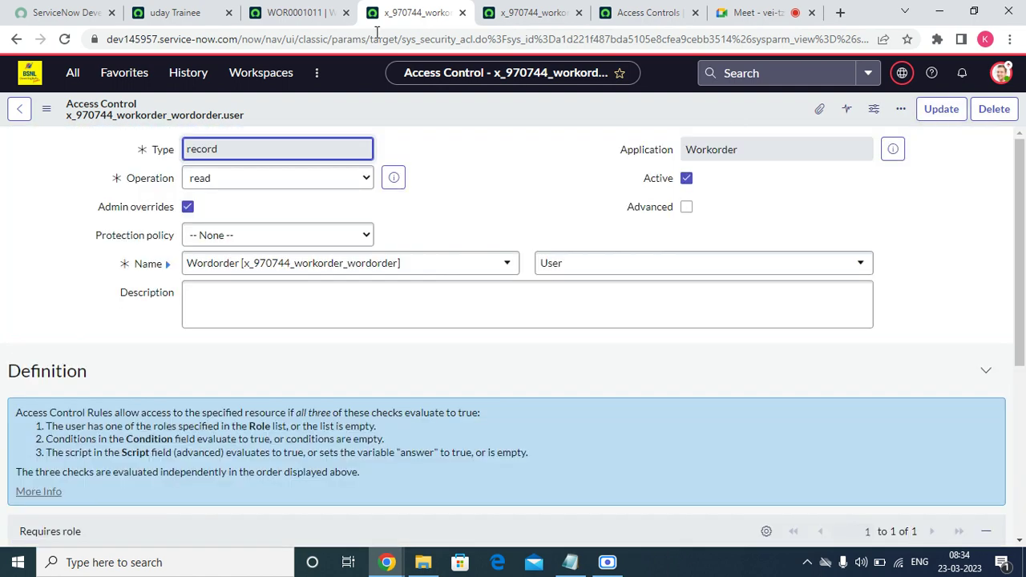
{"action": "left_click", "coordinate": [300, 12]}
{"action": "left_click", "coordinate": [169, 12]}
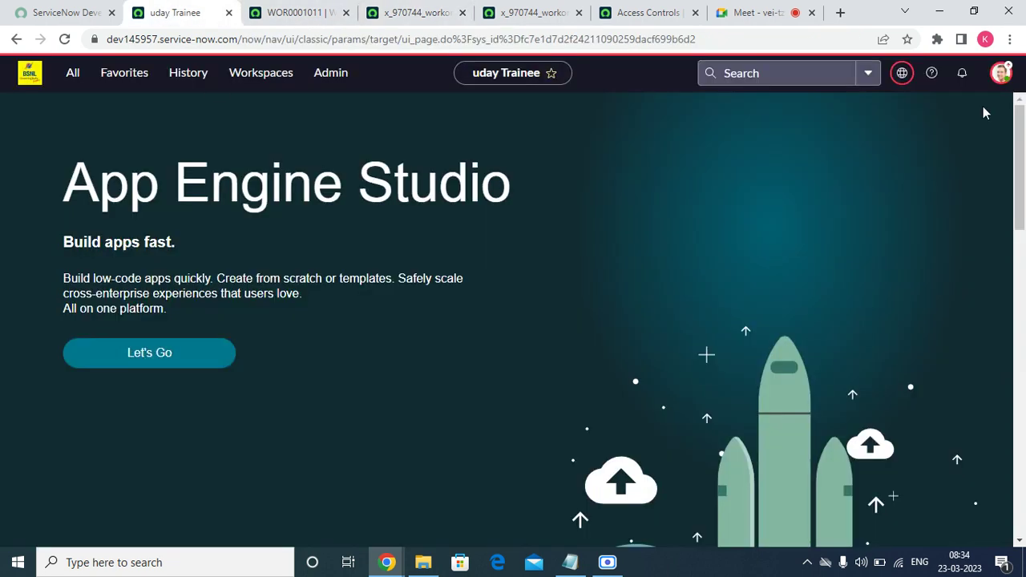
{"action": "left_click", "coordinate": [1001, 73]}
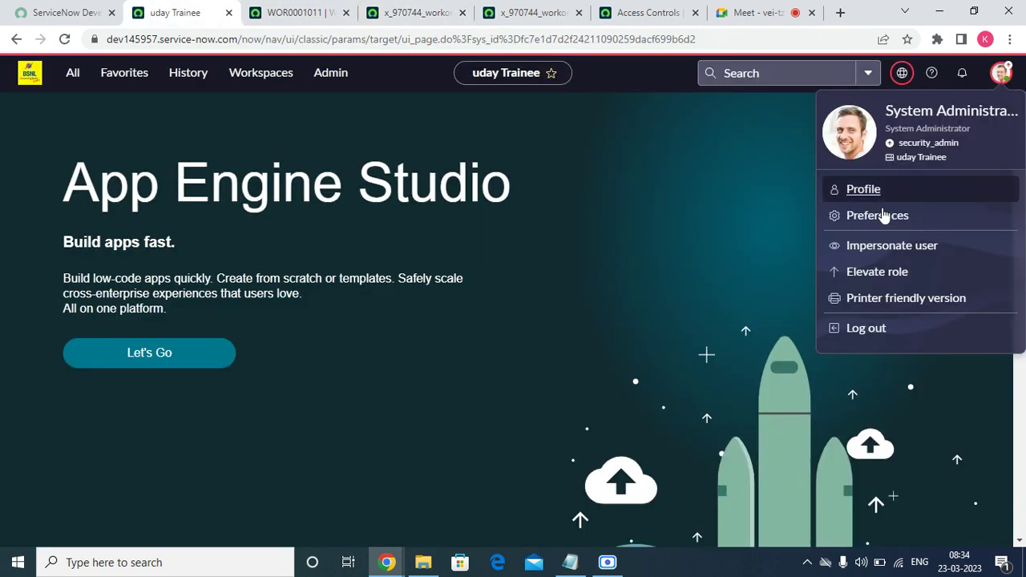
{"action": "left_click", "coordinate": [862, 247]}
{"action": "left_click", "coordinate": [385, 295]}
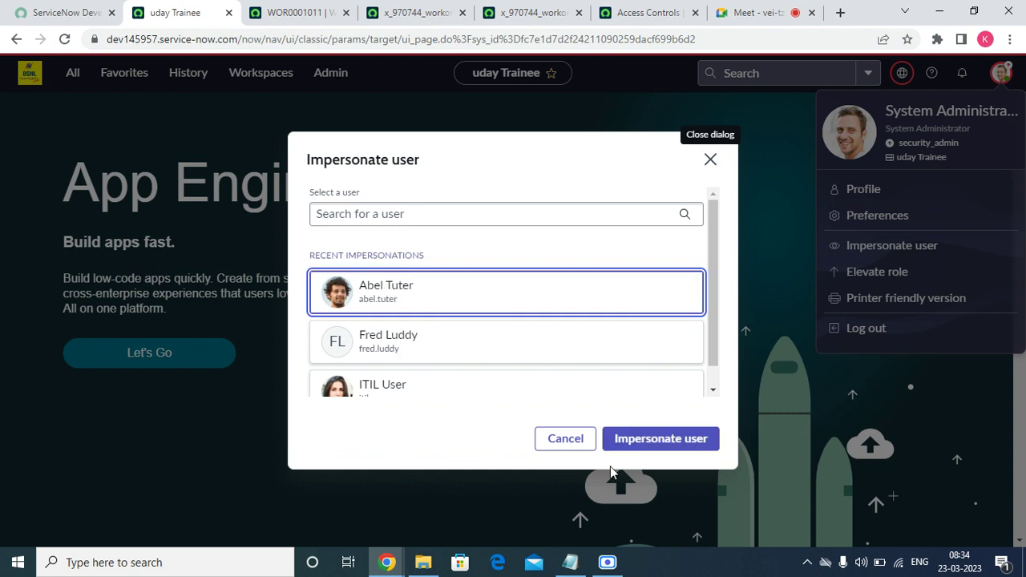
{"action": "left_click", "coordinate": [628, 433]}
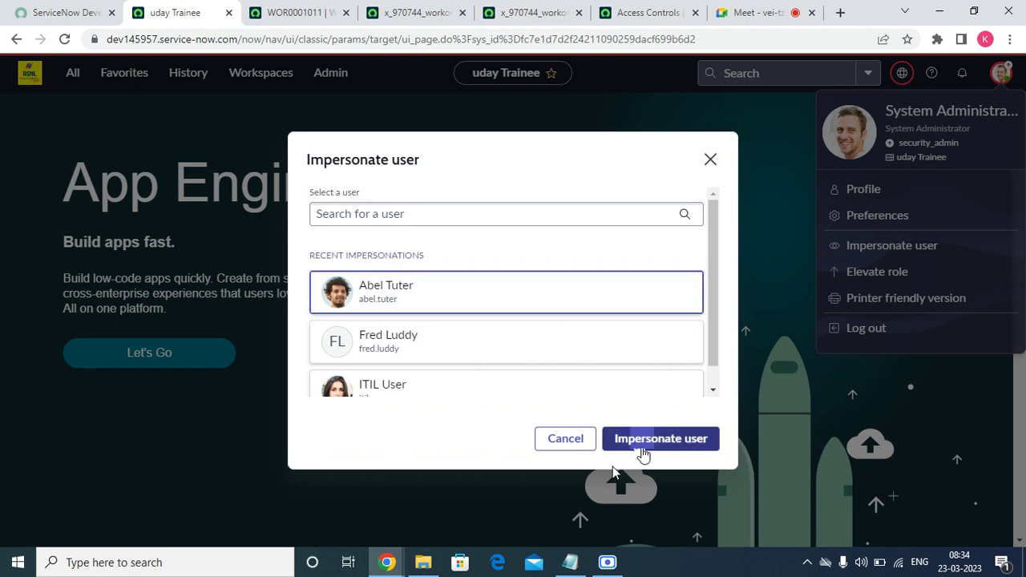
{"action": "left_click", "coordinate": [642, 451]}
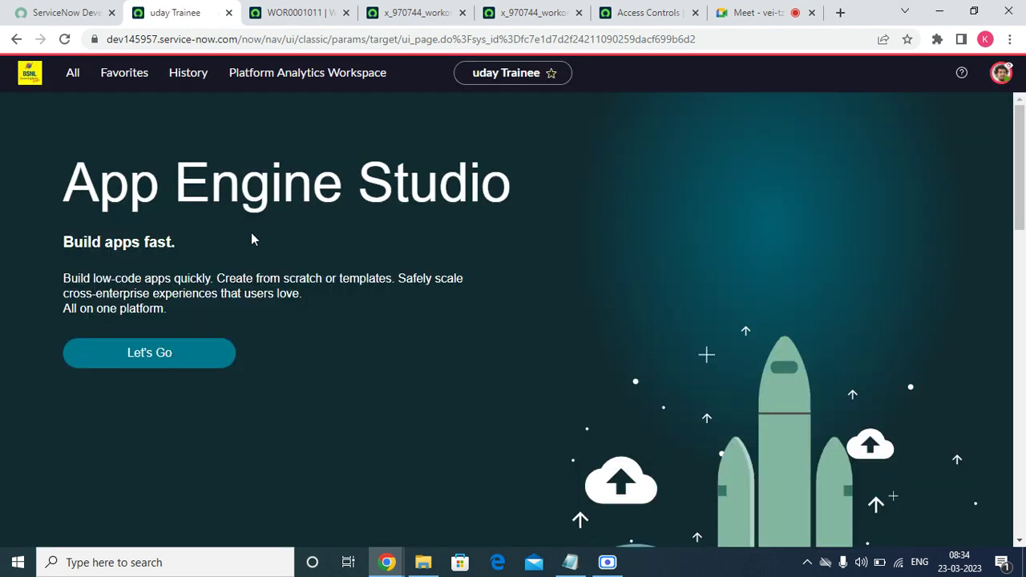
- Open the first CSM Case record from the Work orders favorite in a separate tab and check whether the User field is shown
{"action": "left_click", "coordinate": [142, 80]}
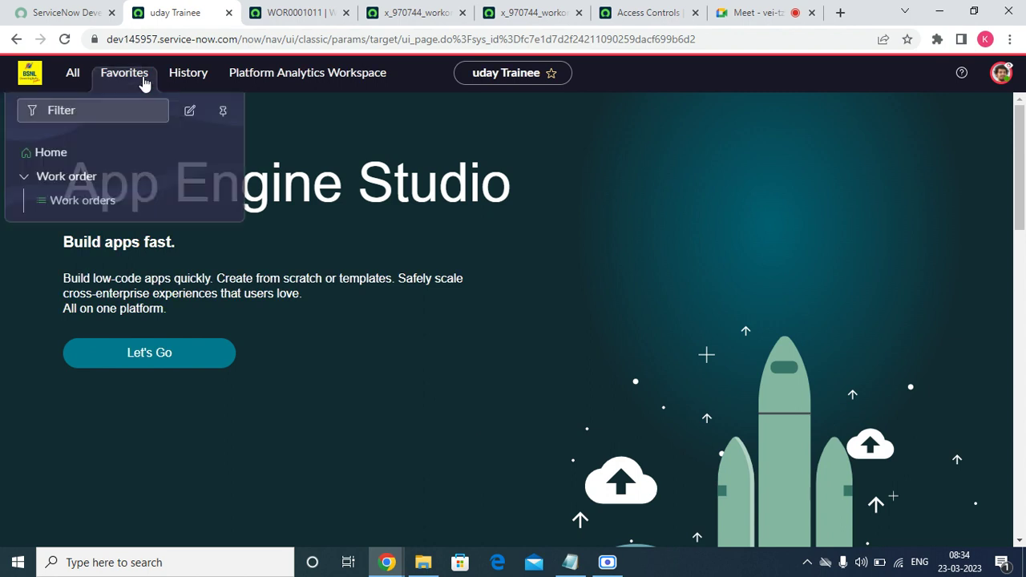
{"action": "left_click", "coordinate": [60, 194]}
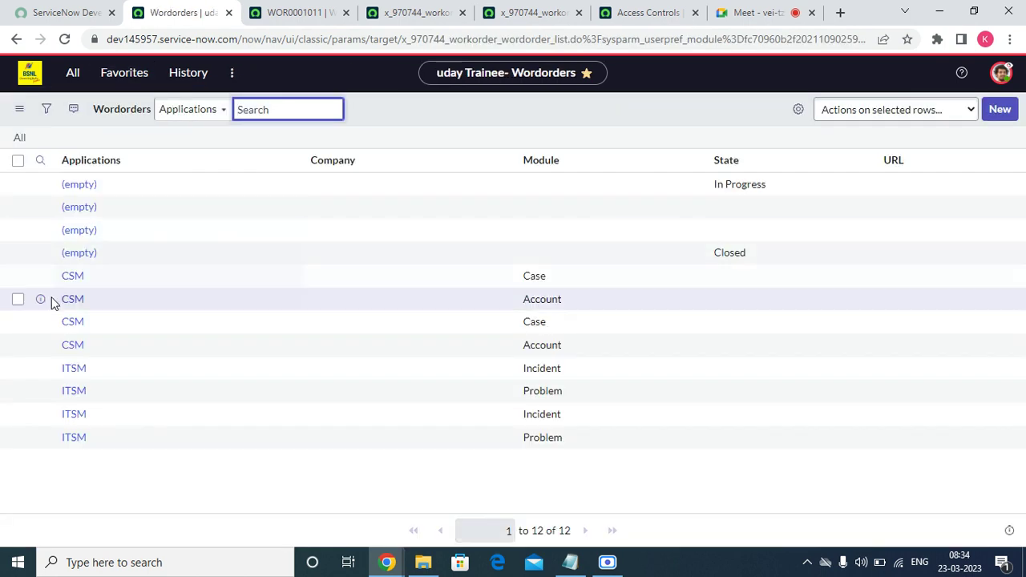
{"action": "left_click", "coordinate": [40, 277]}
{"action": "left_click", "coordinate": [61, 287]}
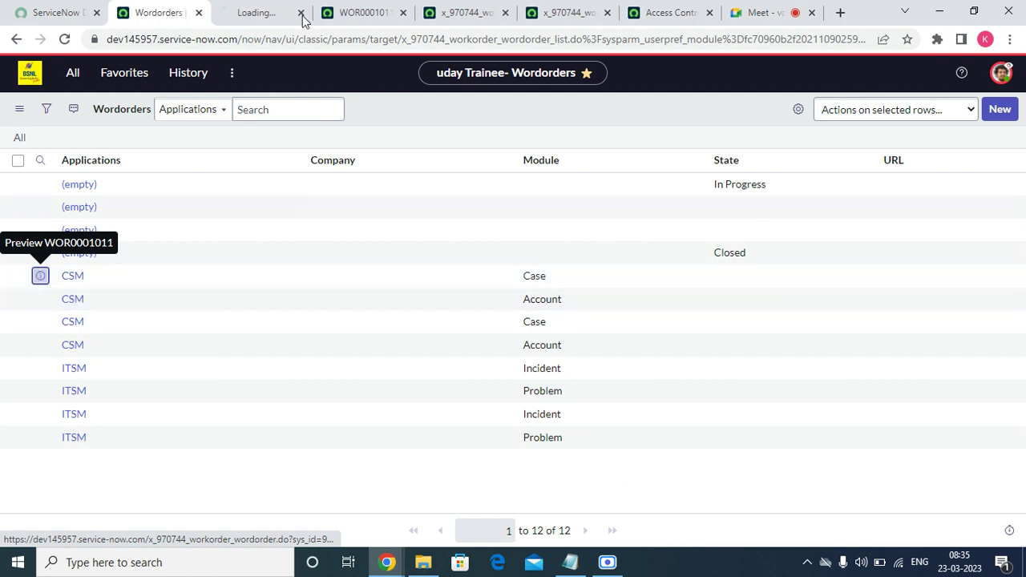
{"action": "left_click", "coordinate": [281, 15]}
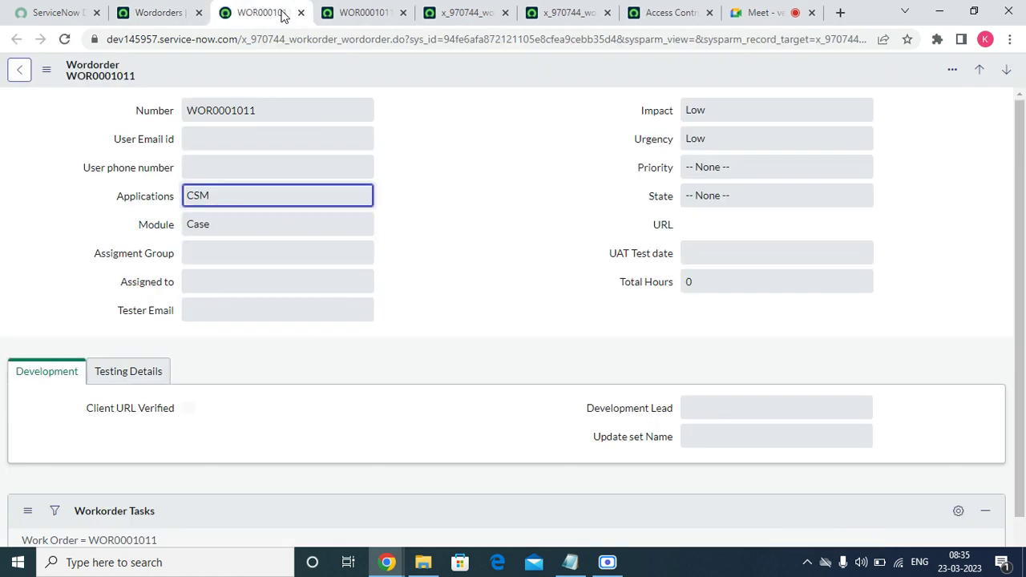
{"action": "left_click_drag", "start_coordinate": [105, 140], "coordinate": [247, 128]}
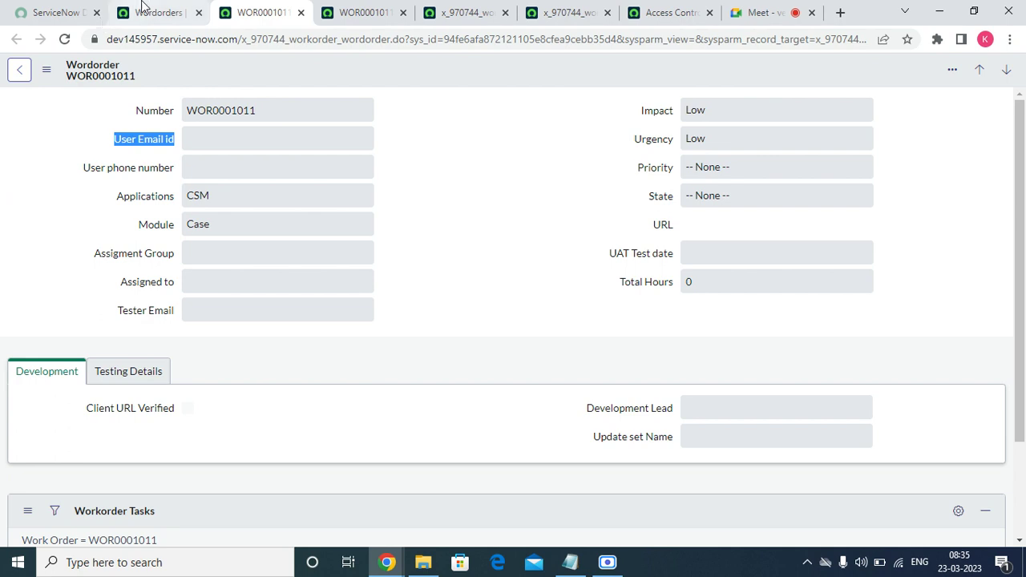
- Return to the Wordorders list and end the user impersonation
{"action": "left_click", "coordinate": [142, 14]}
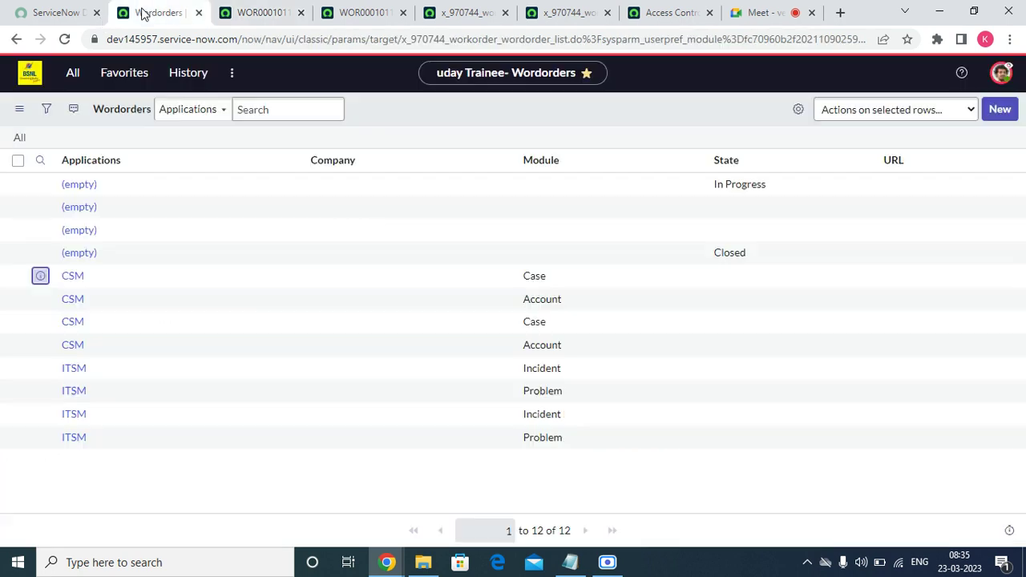
{"action": "left_click", "coordinate": [1002, 74]}
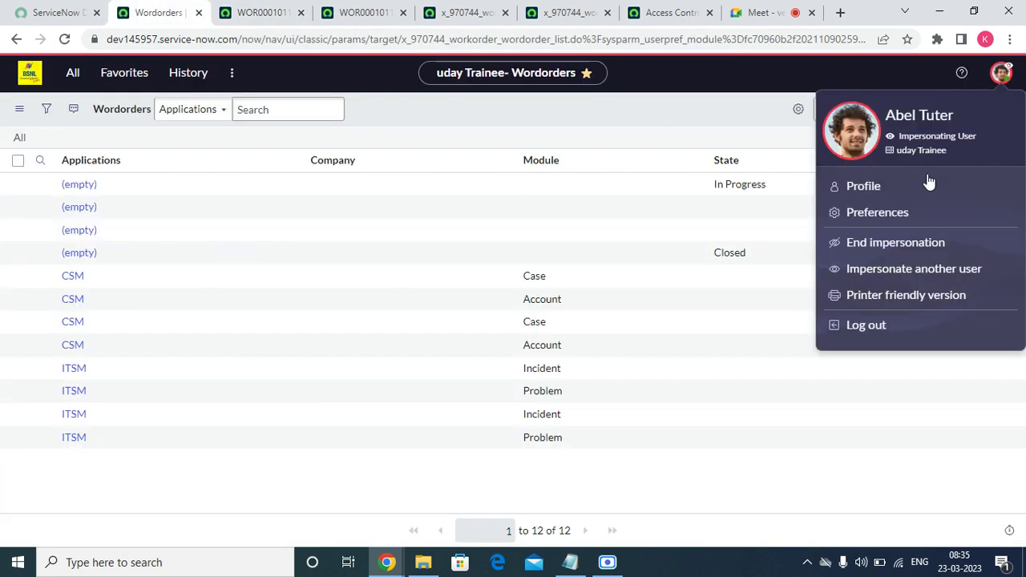
{"action": "left_click", "coordinate": [882, 244]}
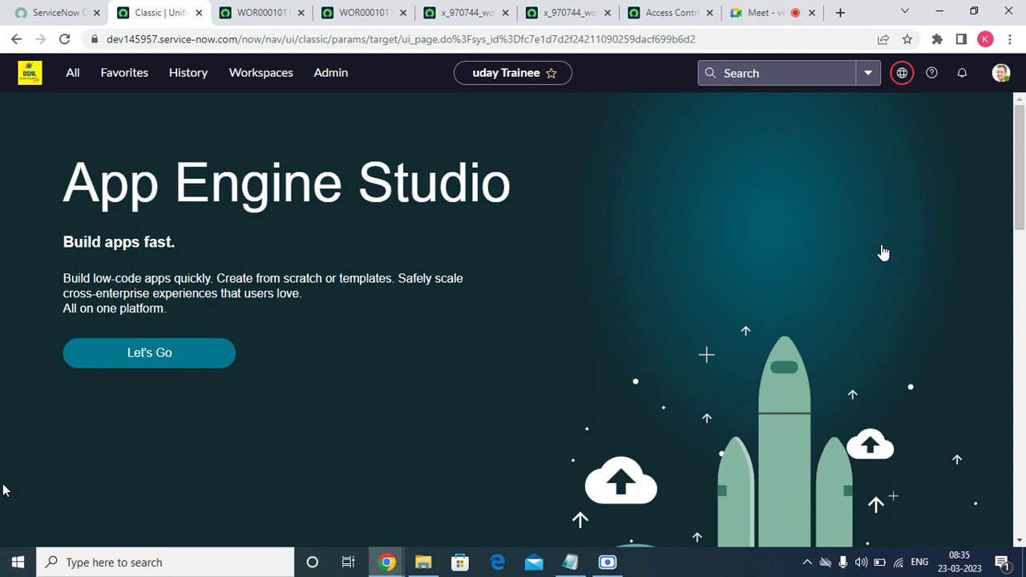
- Elevate the administrator's session with the security_admin role
{"action": "left_click", "coordinate": [113, 74]}
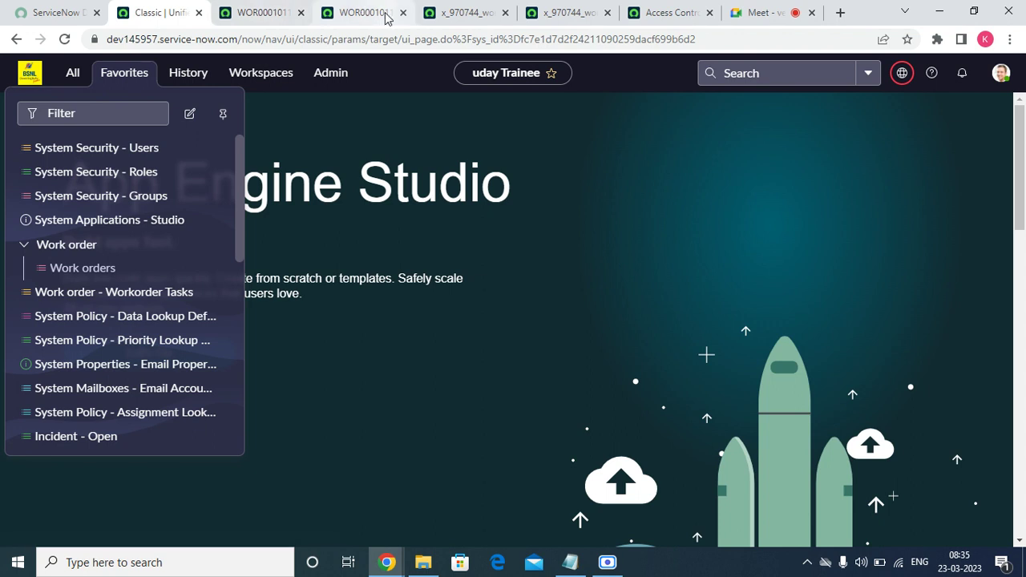
{"action": "left_click", "coordinate": [1001, 74]}
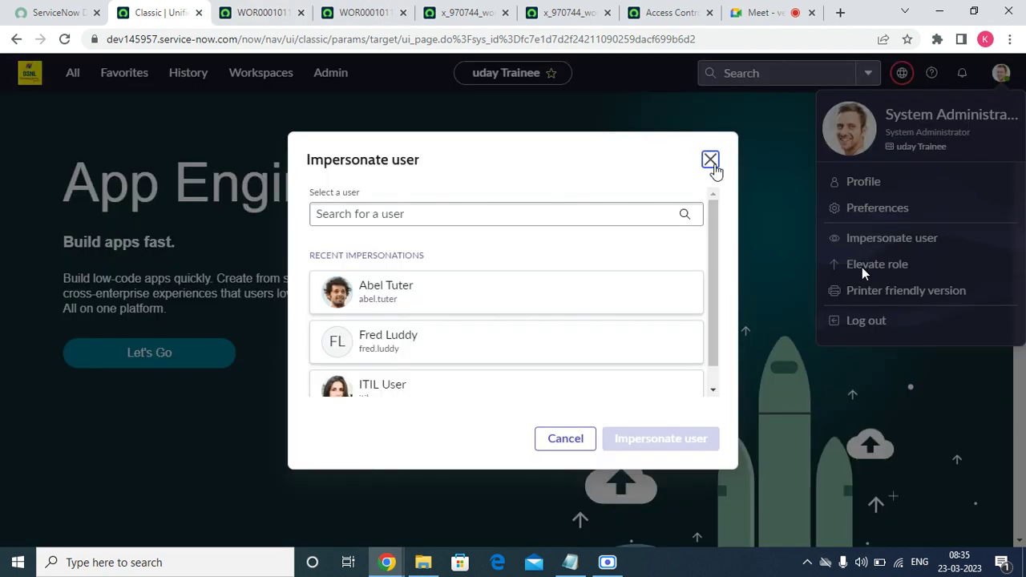
{"action": "left_click", "coordinate": [709, 159]}
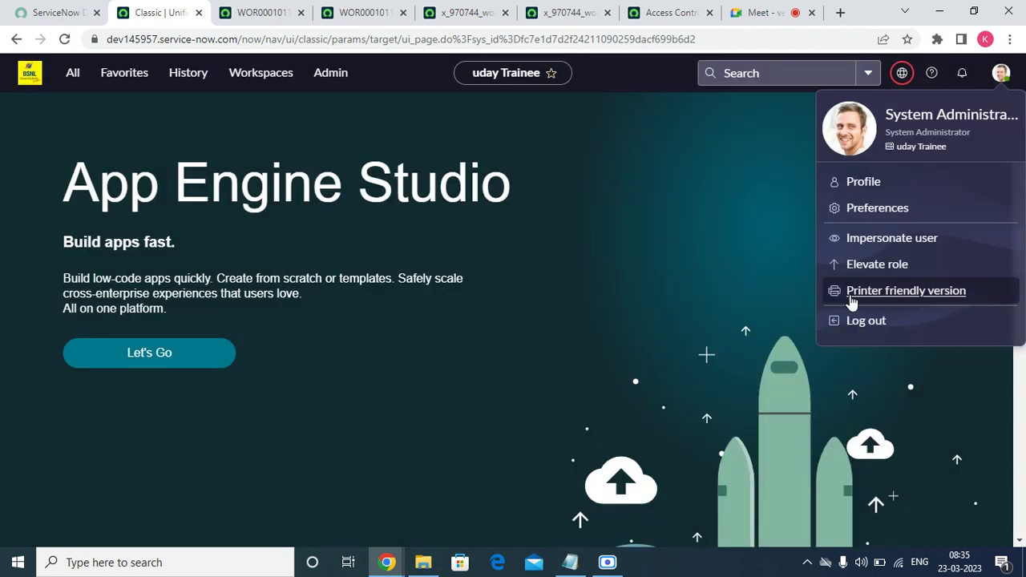
{"action": "left_click", "coordinate": [880, 258]}
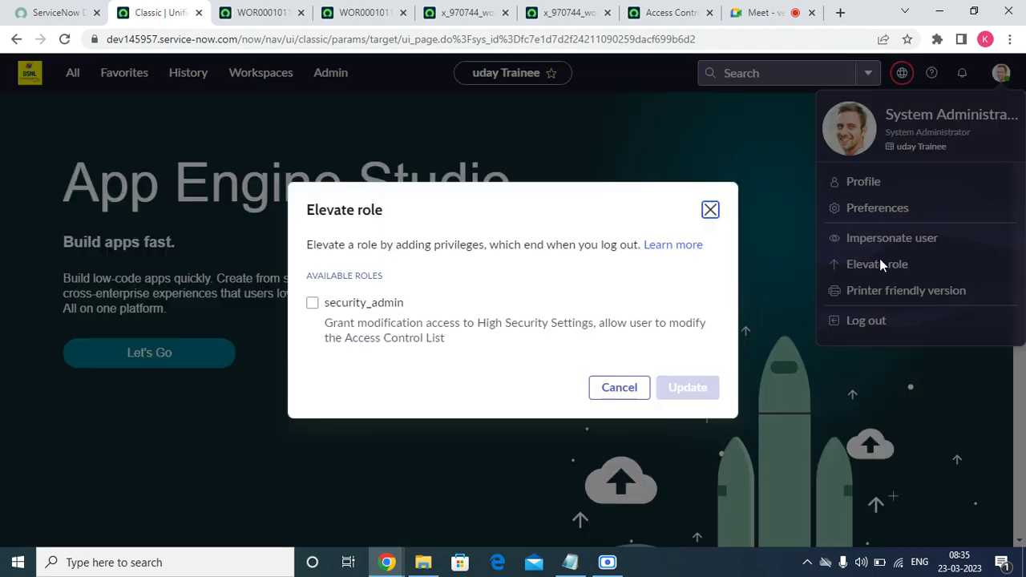
{"action": "left_click", "coordinate": [313, 303]}
{"action": "left_click", "coordinate": [677, 389]}
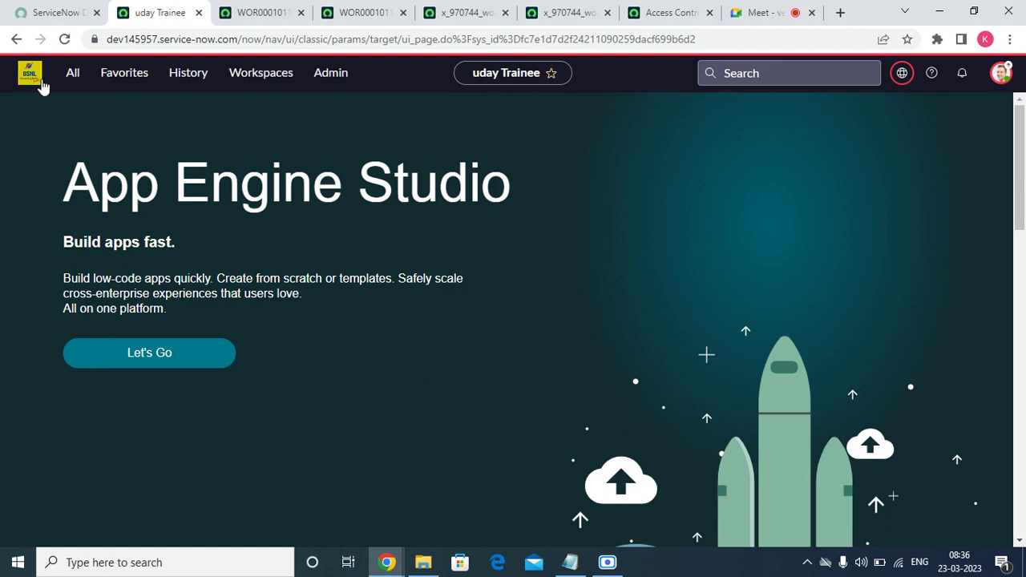
- Go to the Wordorder table's delete access control and save its pending changes
{"action": "left_click", "coordinate": [463, 12]}
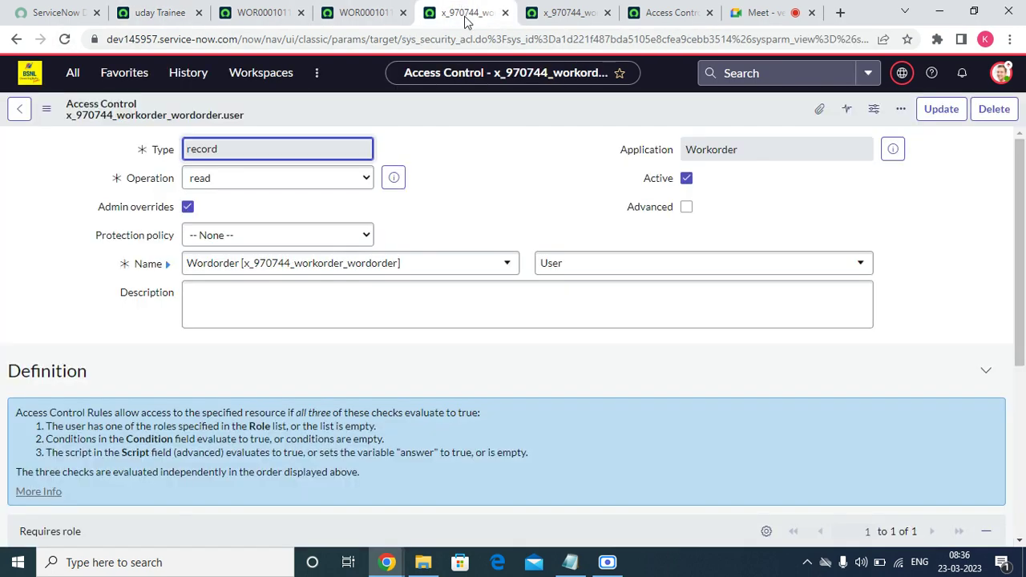
{"action": "left_click", "coordinate": [543, 17]}
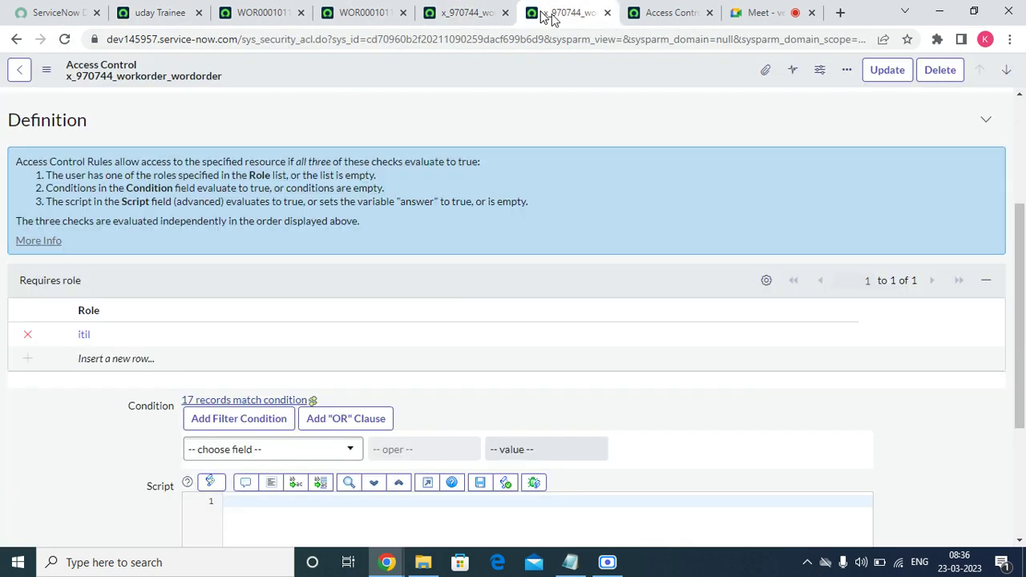
{"action": "left_click", "coordinate": [607, 13]}
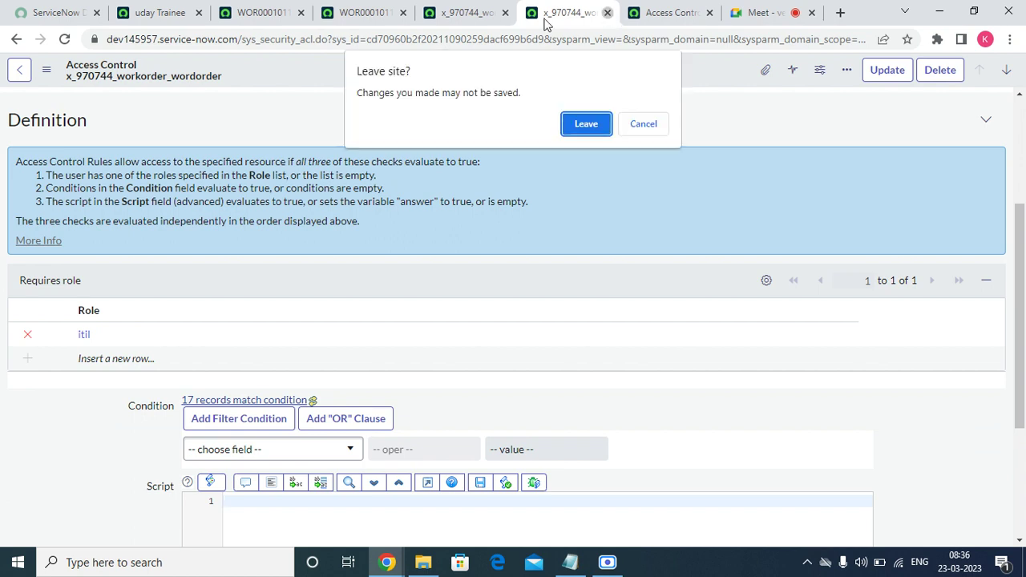
{"action": "left_click", "coordinate": [643, 125]}
{"action": "scroll", "coordinate": [521, 216], "scroll_direction": "down", "scroll_amount": 3}
{"action": "scroll", "coordinate": [494, 244], "scroll_direction": "up", "scroll_amount": 5}
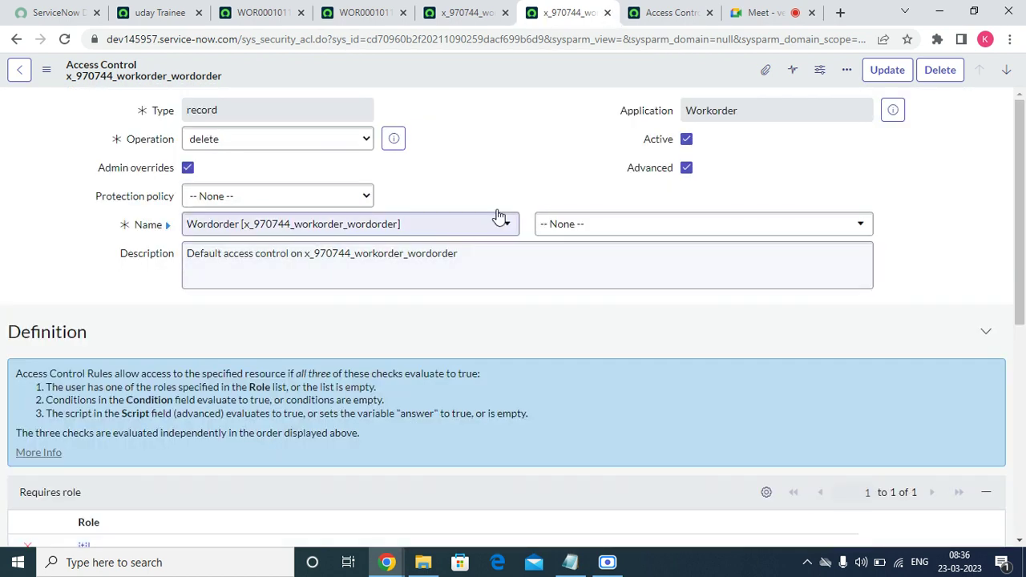
{"action": "right_click", "coordinate": [526, 64]}
{"action": "left_click", "coordinate": [552, 75]}
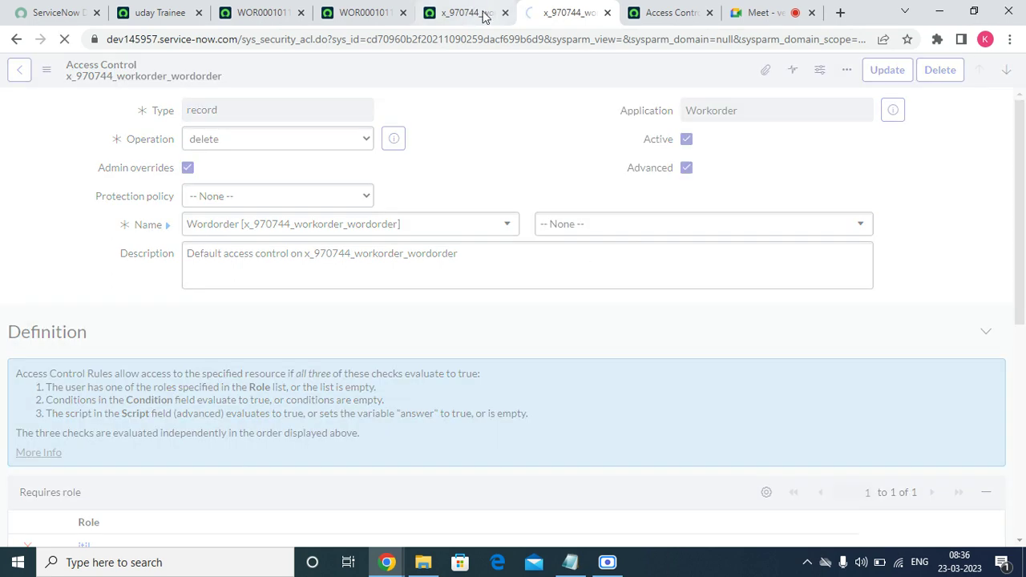
- Close the User field read rule and the delete rule to get back to the Access Controls list
{"action": "left_click", "coordinate": [473, 13]}
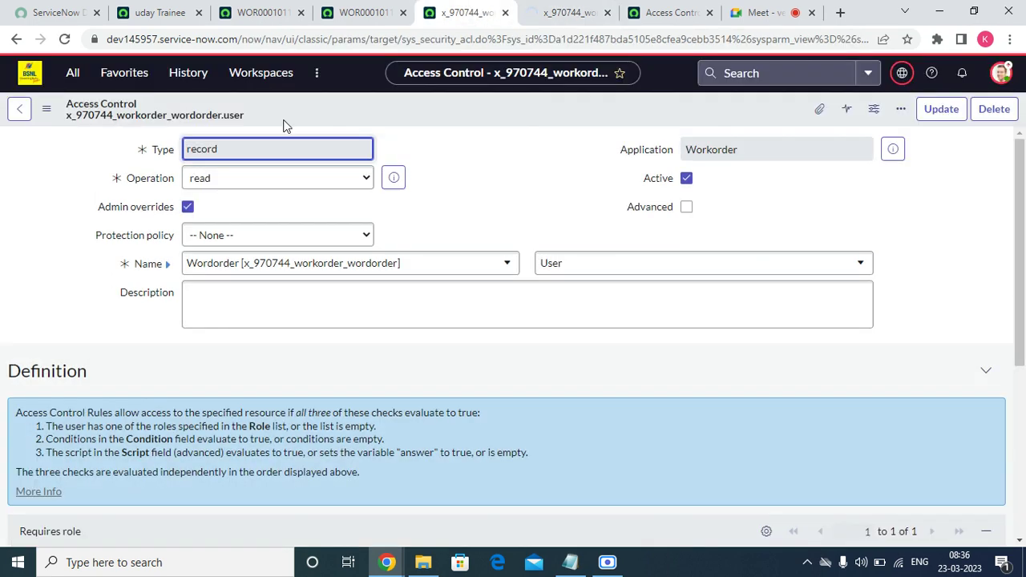
{"action": "left_click", "coordinate": [505, 13]}
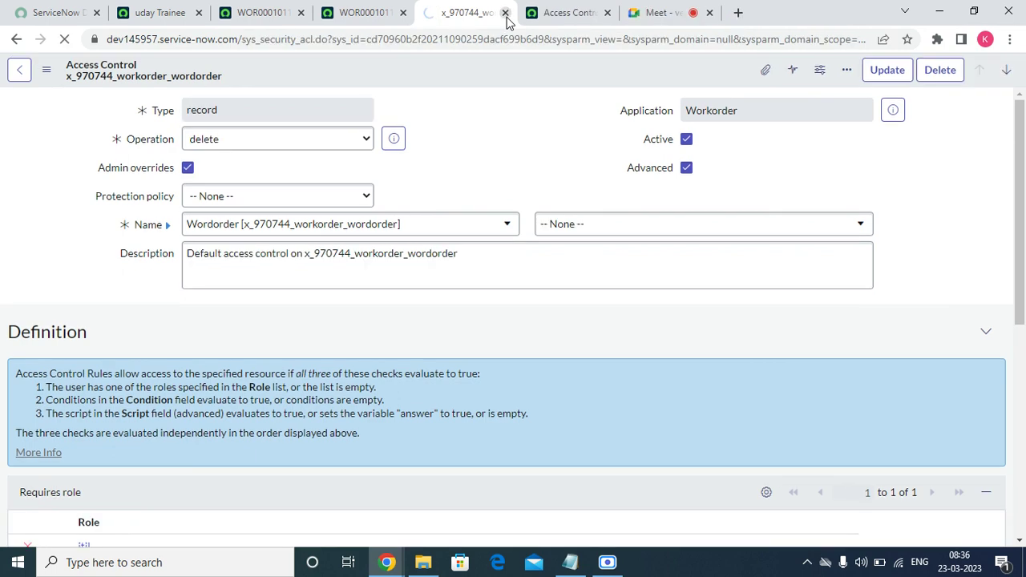
{"action": "left_click", "coordinate": [505, 13]}
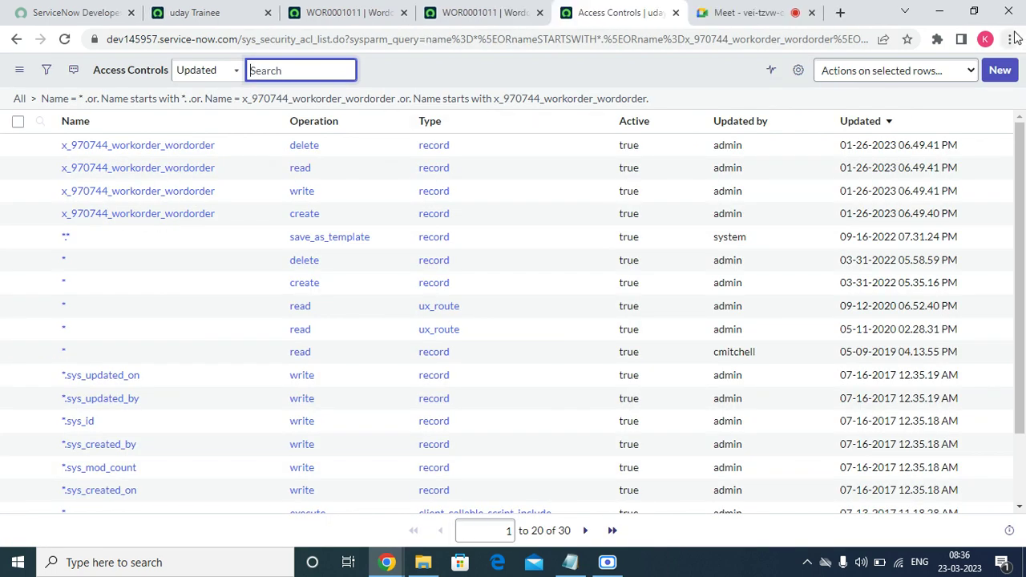
- Start a new record access control with the write operation on the Wordorder table's User field
{"action": "left_click", "coordinate": [1004, 77]}
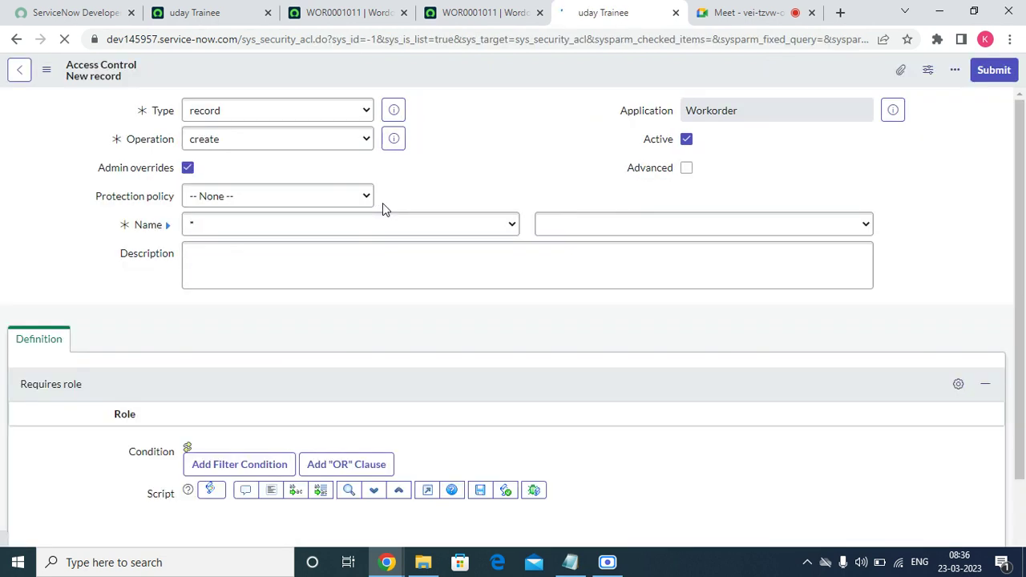
{"action": "left_click", "coordinate": [265, 146]}
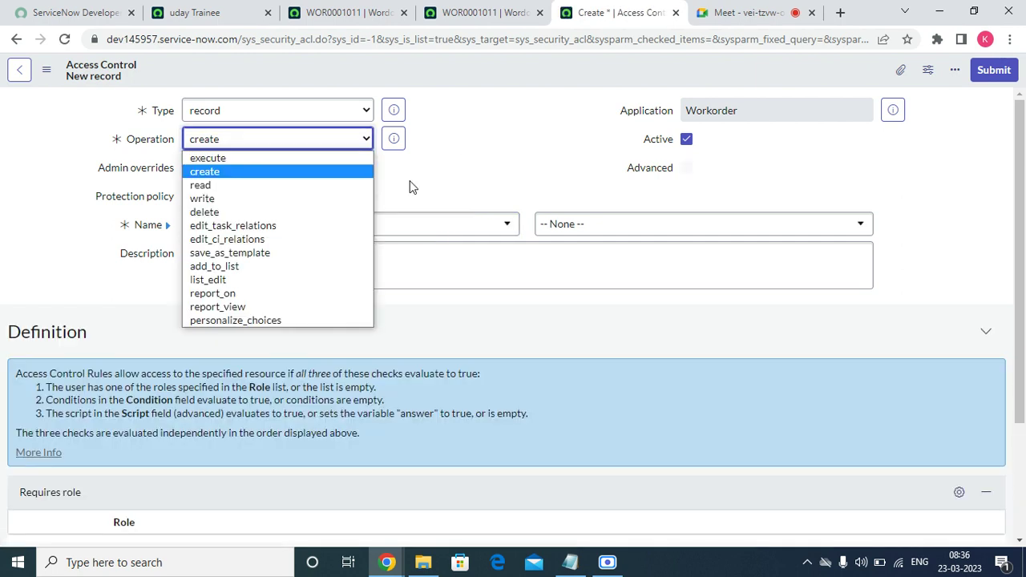
{"action": "left_click", "coordinate": [268, 199]}
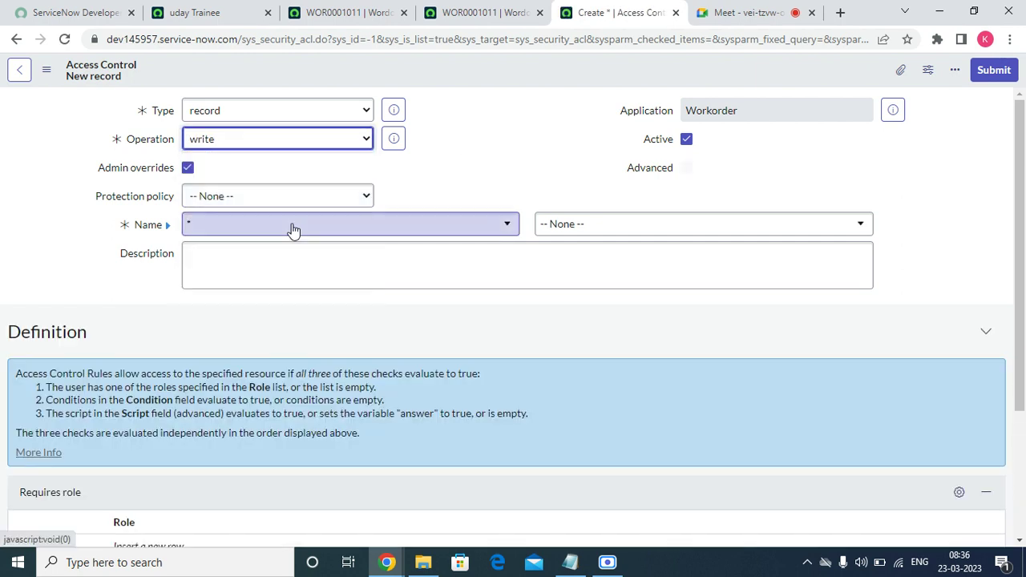
{"action": "left_click", "coordinate": [328, 216]}
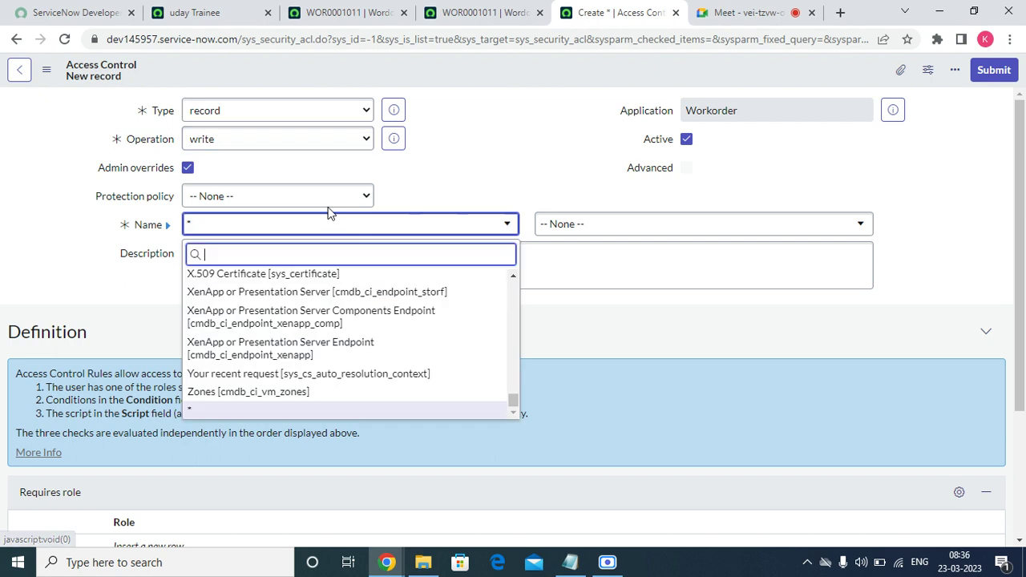
{"action": "type", "text": "work"}
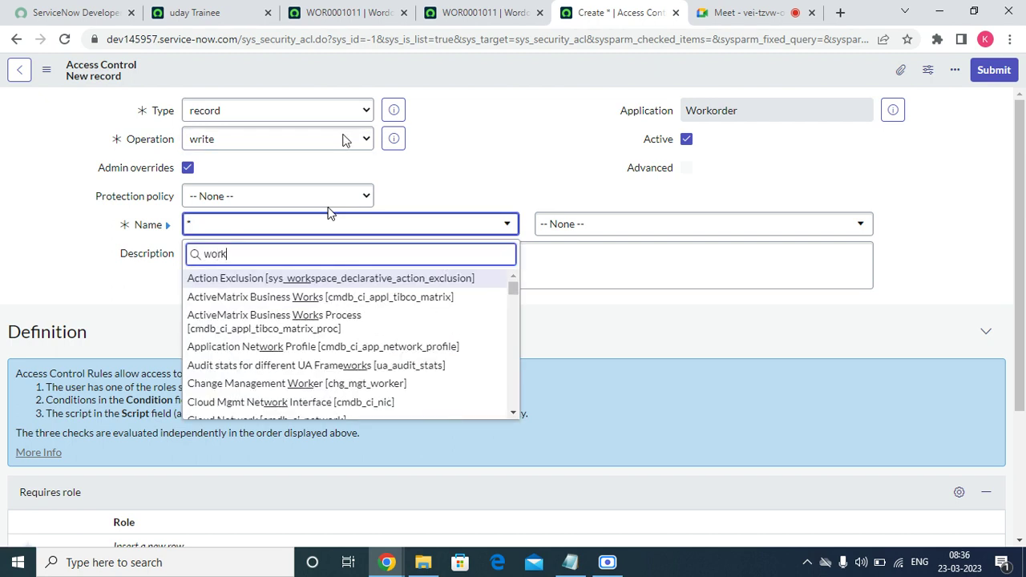
{"action": "type", "text": "o"}
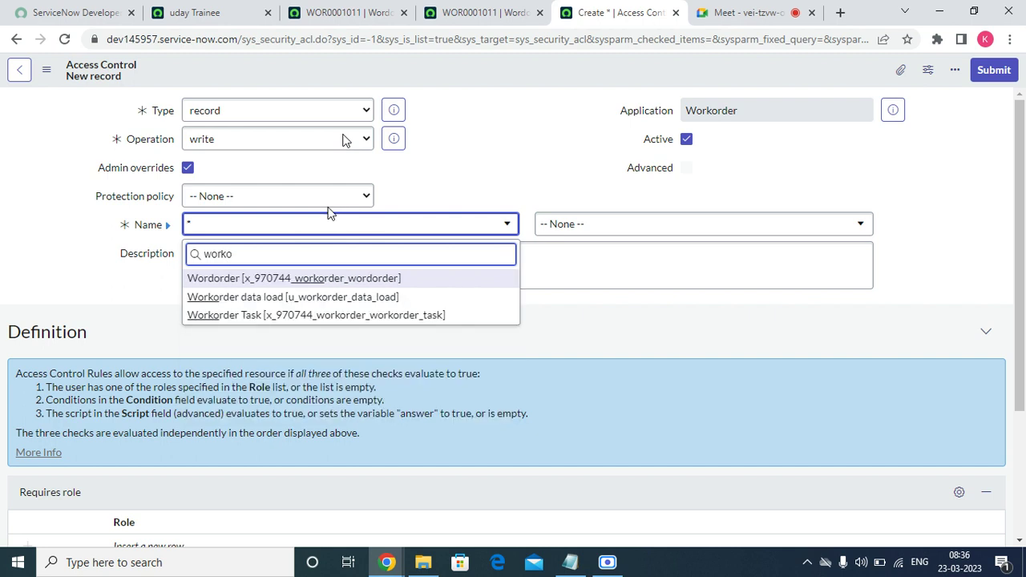
{"action": "left_click", "coordinate": [348, 278]}
{"action": "left_click", "coordinate": [570, 225]}
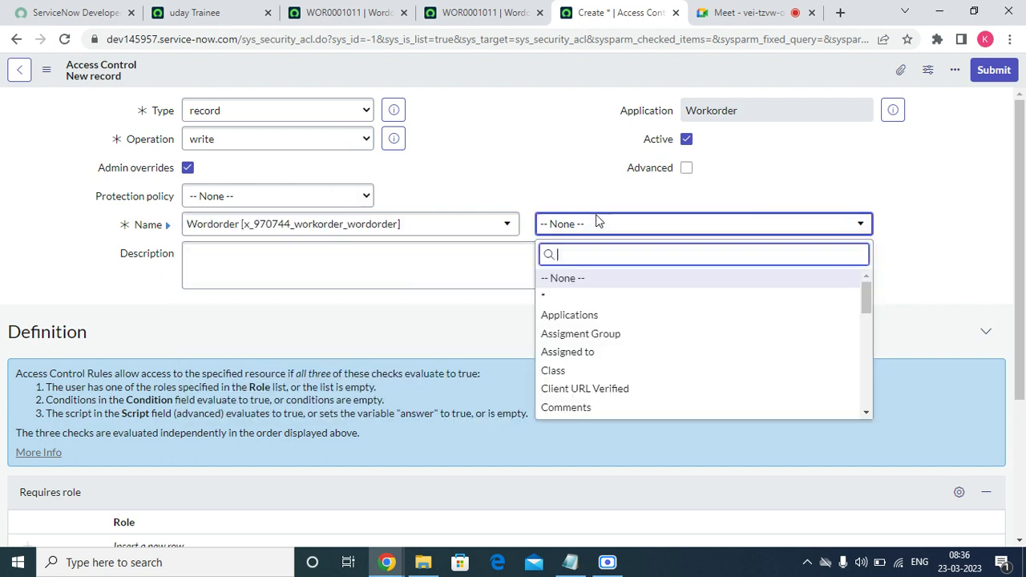
{"action": "type", "text": "user"}
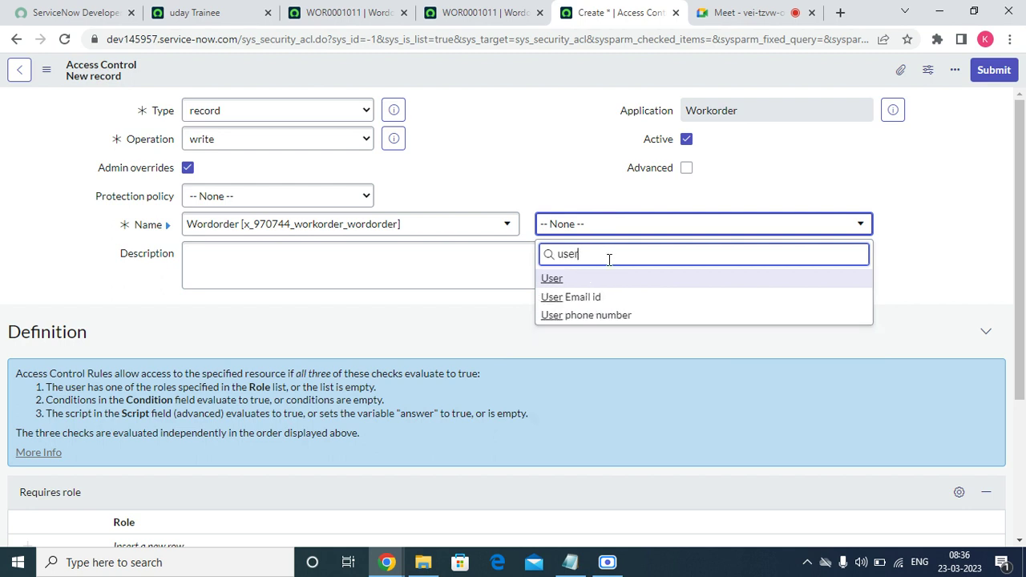
{"action": "left_click", "coordinate": [551, 279]}
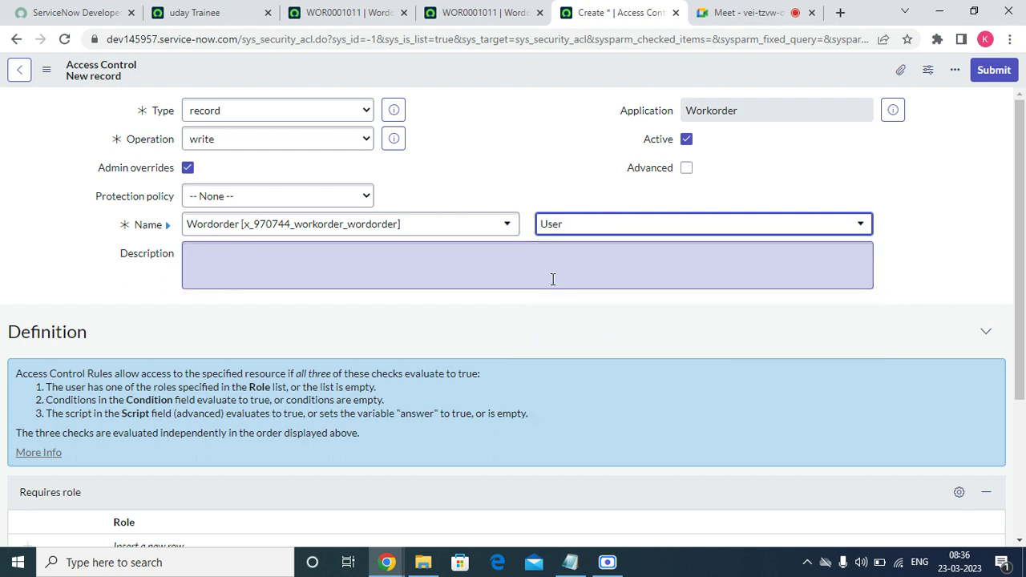
- Submit the new User field write rule without a required role and accept the security rule verification
{"action": "scroll", "coordinate": [198, 432], "scroll_direction": "down", "scroll_amount": 3}
{"action": "left_click", "coordinate": [130, 342]}
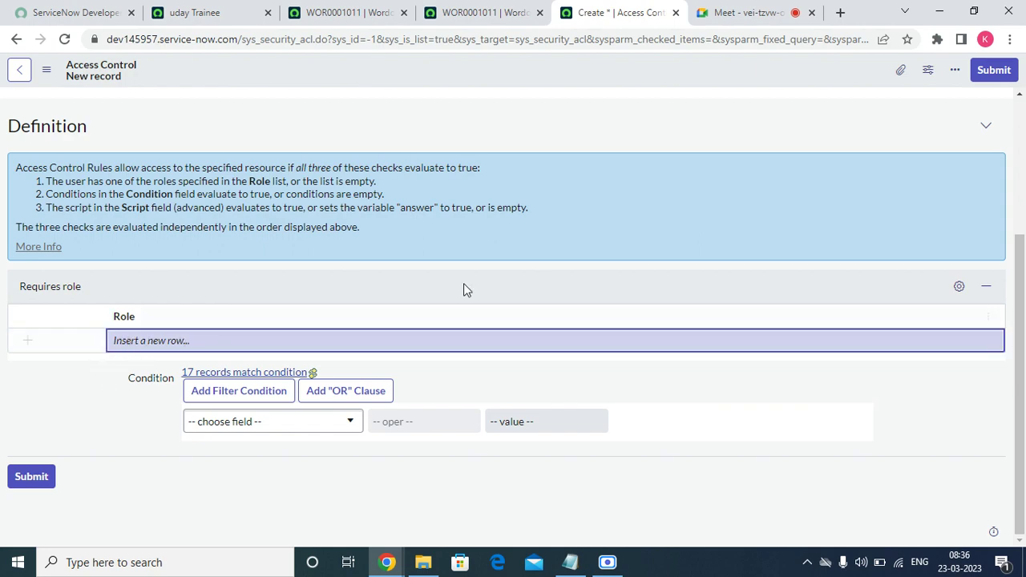
{"action": "scroll", "coordinate": [463, 289], "scroll_direction": "up", "scroll_amount": 3}
{"action": "left_click", "coordinate": [993, 69]}
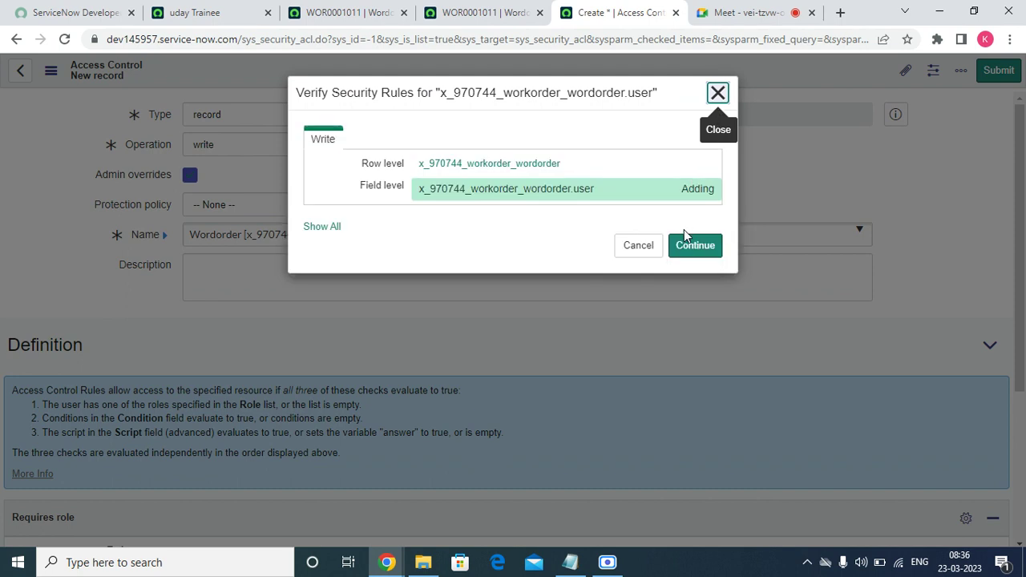
{"action": "left_click", "coordinate": [686, 243]}
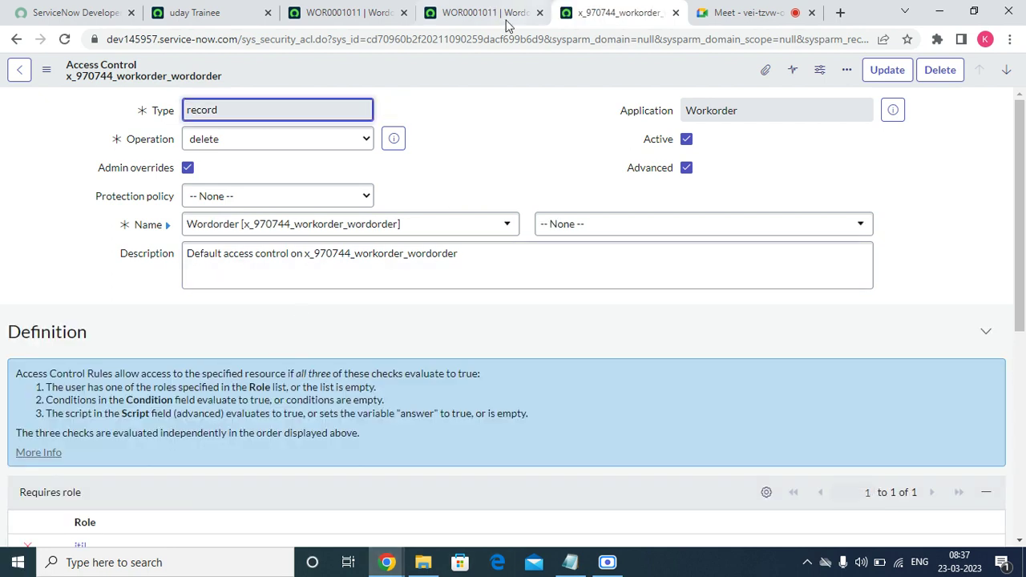
- Impersonate the first user listed under recent impersonations
{"action": "left_click", "coordinate": [197, 13]}
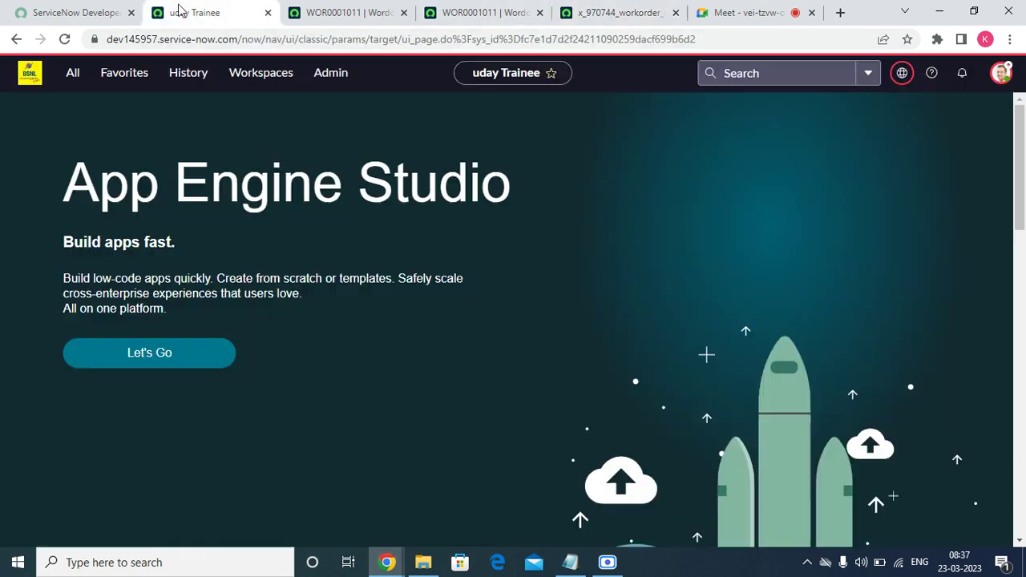
{"action": "left_click", "coordinate": [1001, 73]}
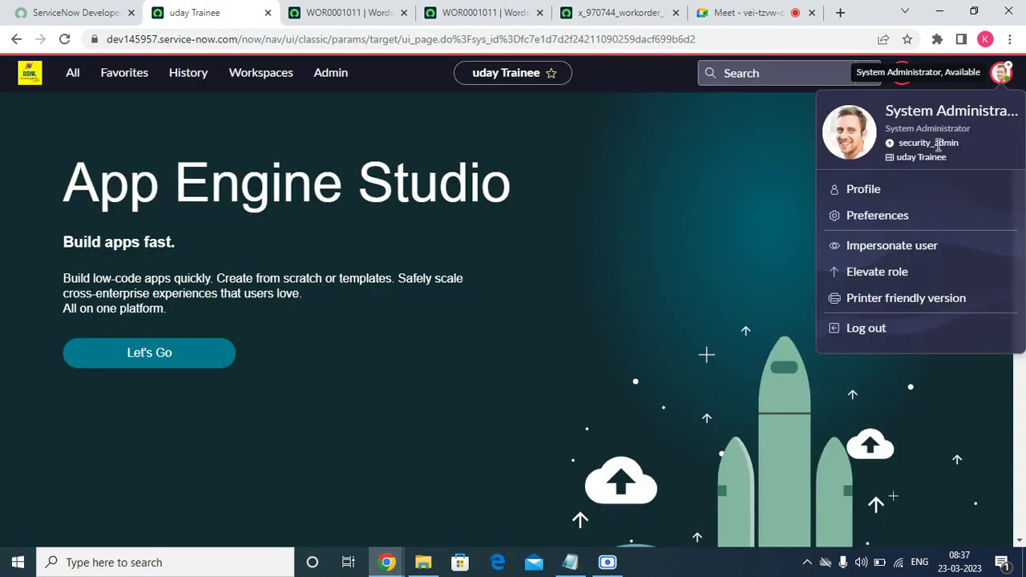
{"action": "left_click", "coordinate": [856, 249]}
{"action": "left_click", "coordinate": [401, 295]}
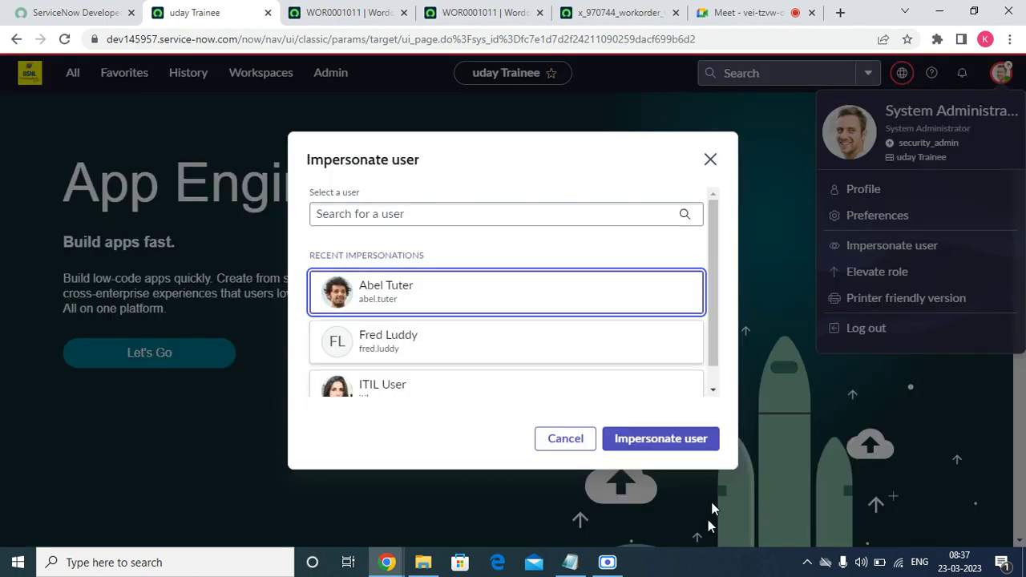
{"action": "left_click", "coordinate": [694, 446]}
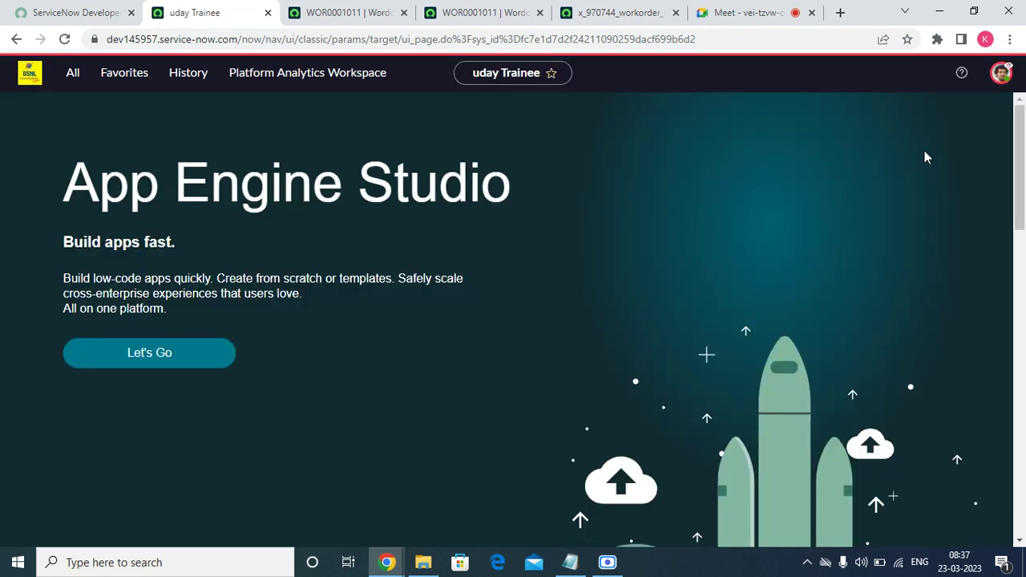
- Open the first CSM Case record from the favorite Work orders list and check which user fields are shown
{"action": "left_click", "coordinate": [129, 81]}
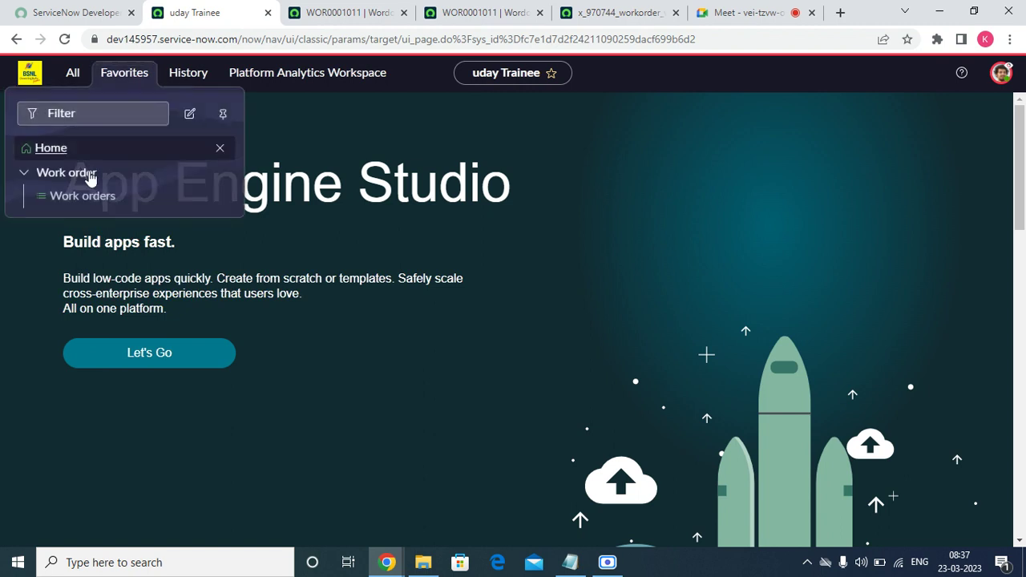
{"action": "left_click", "coordinate": [77, 195]}
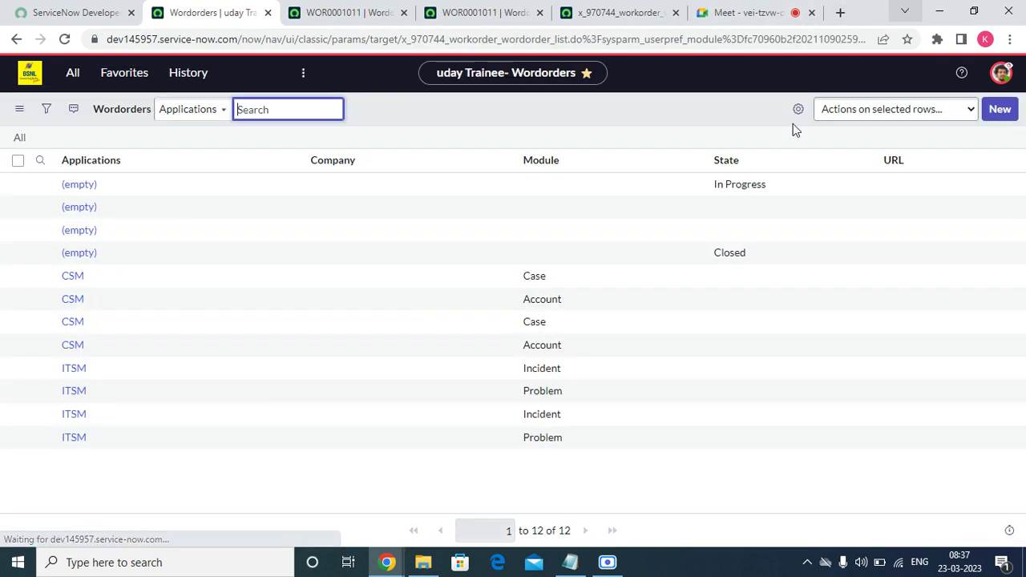
{"action": "left_click", "coordinate": [68, 279]}
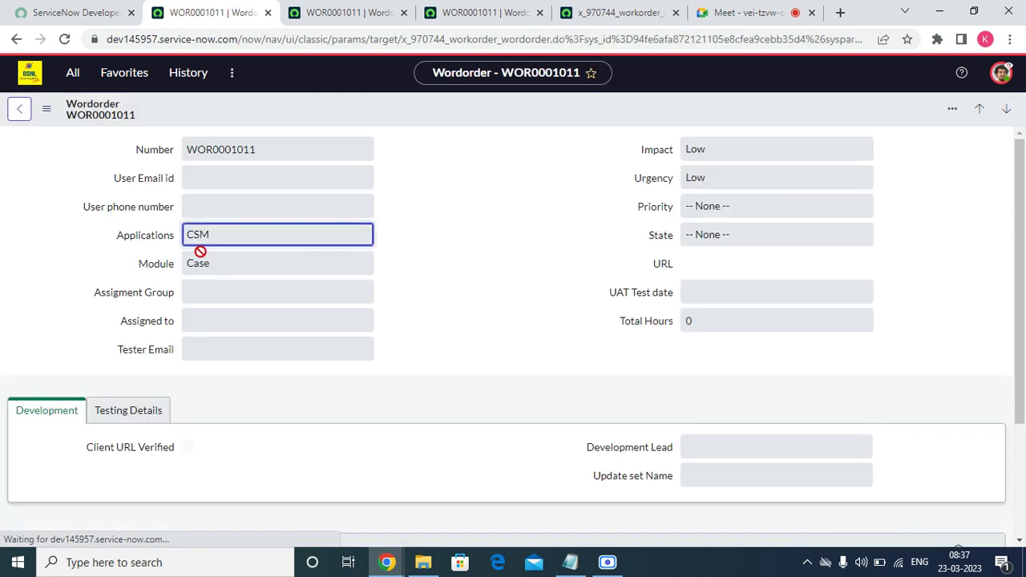
{"action": "left_click", "coordinate": [159, 180]}
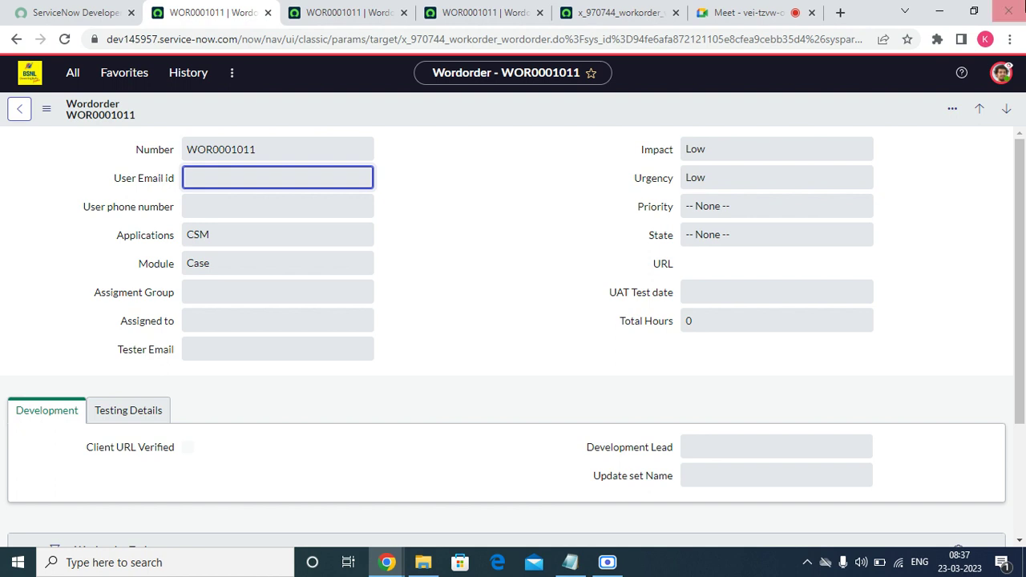
- End the impersonation and open the security rules for the Wordorder form
{"action": "left_click", "coordinate": [1001, 72]}
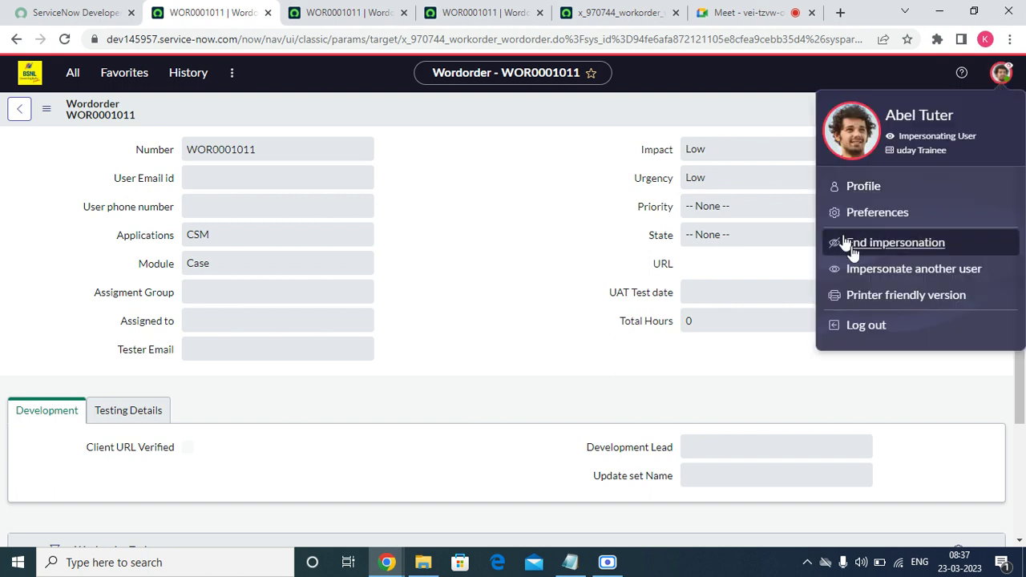
{"action": "left_click", "coordinate": [852, 248]}
{"action": "left_click", "coordinate": [477, 18]}
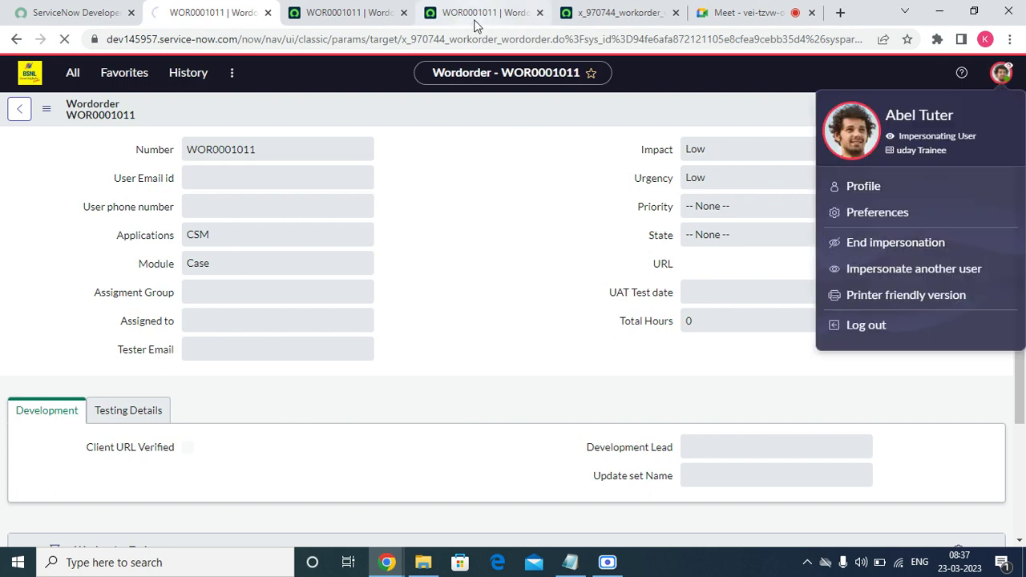
{"action": "right_click", "coordinate": [447, 64]}
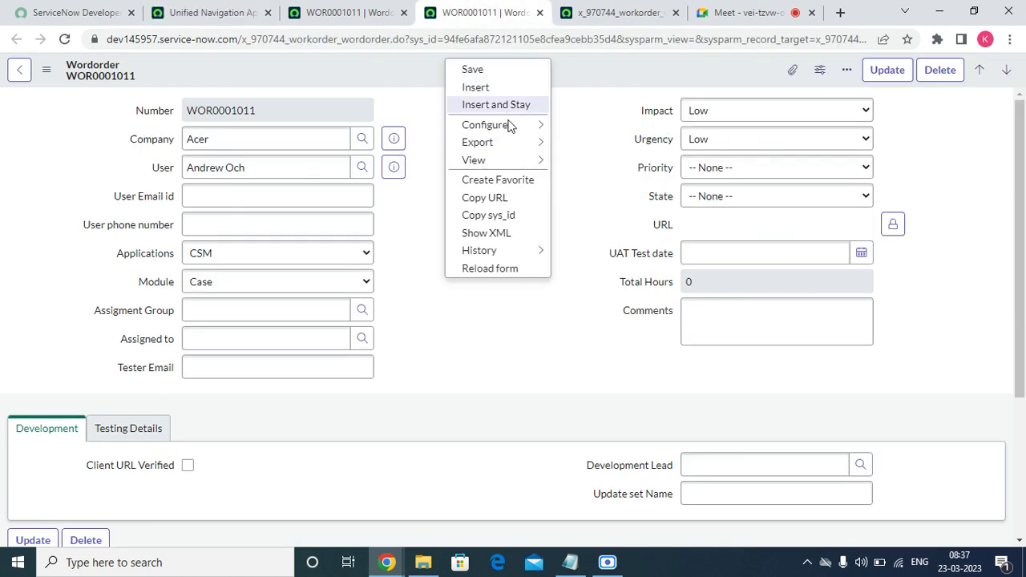
{"action": "mouse_move", "coordinate": [489, 142]}
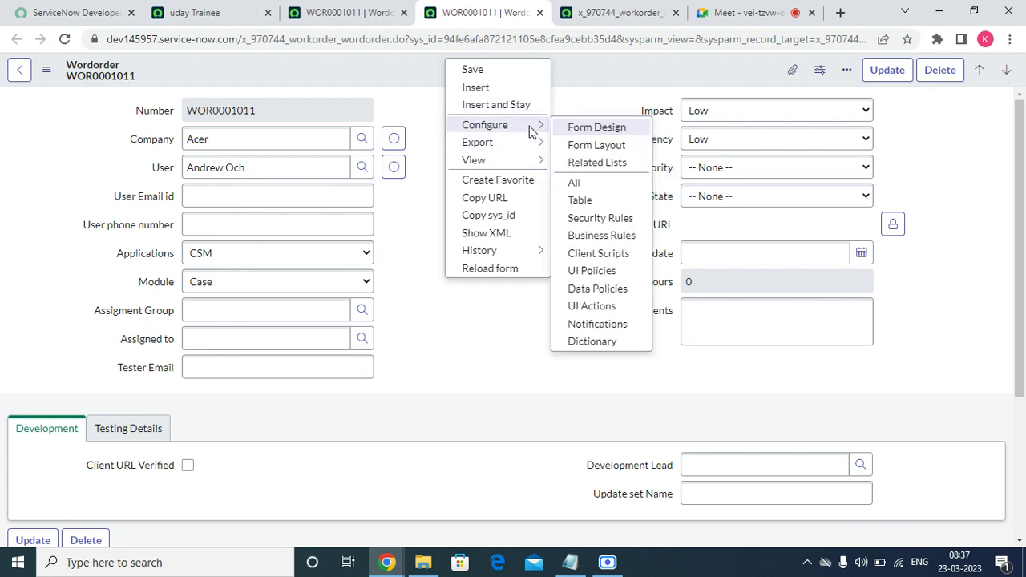
{"action": "mouse_move", "coordinate": [517, 126]}
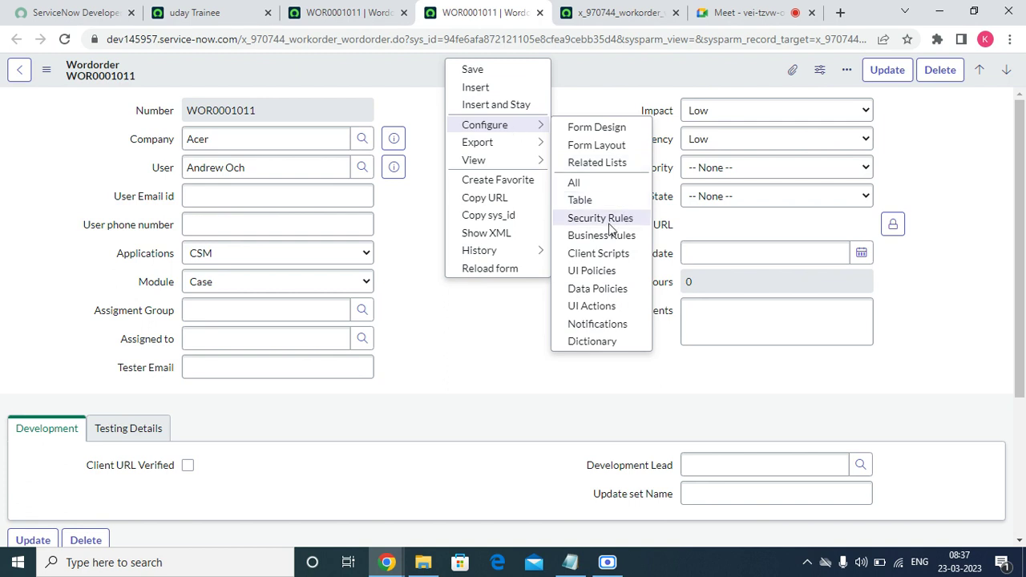
- Elevate the administrator's session to the security_admin role again
{"action": "left_click", "coordinate": [232, 12]}
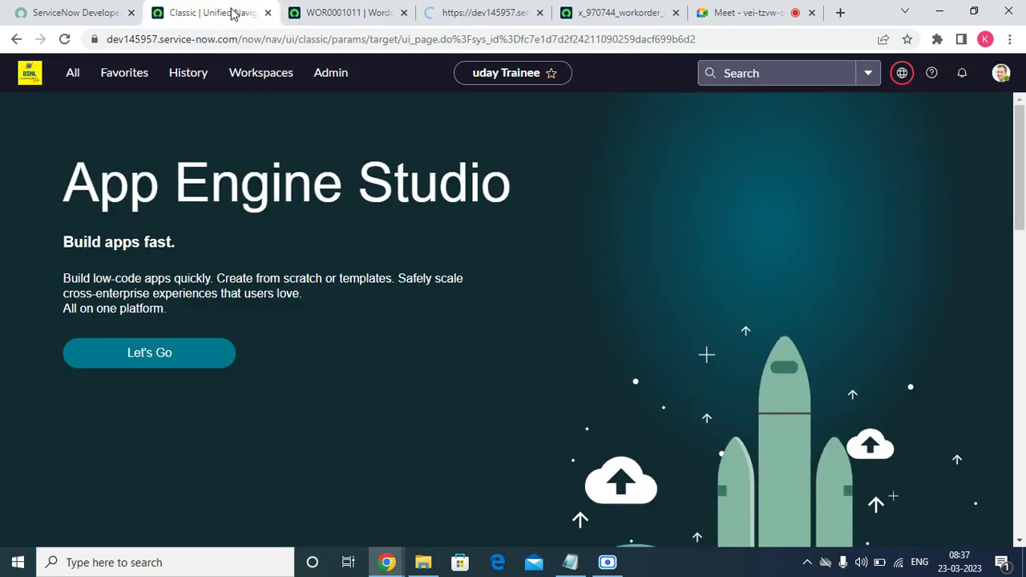
{"action": "left_click", "coordinate": [1002, 73]}
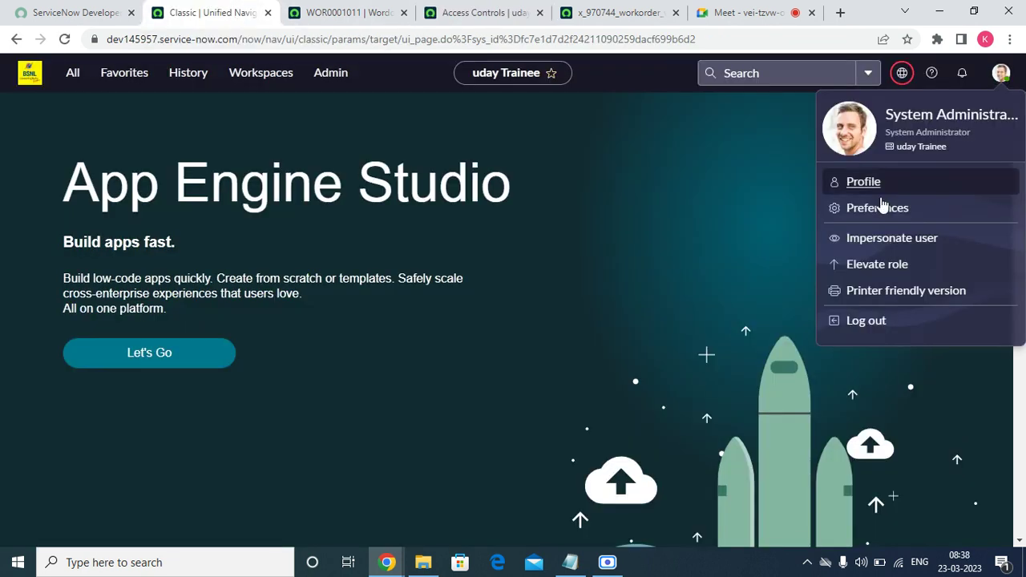
{"action": "left_click", "coordinate": [848, 264]}
{"action": "left_click", "coordinate": [385, 304]}
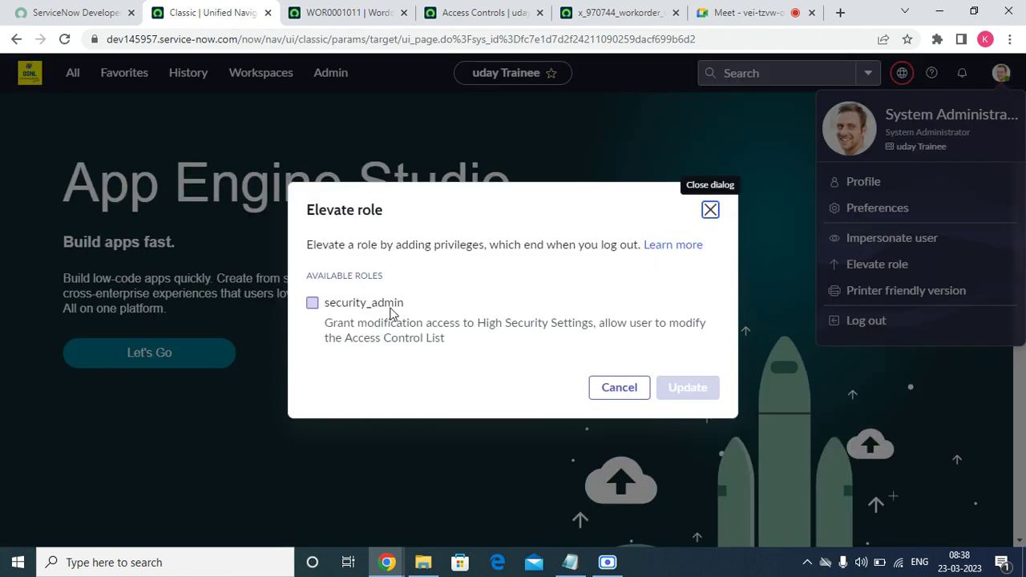
{"action": "left_click", "coordinate": [679, 389]}
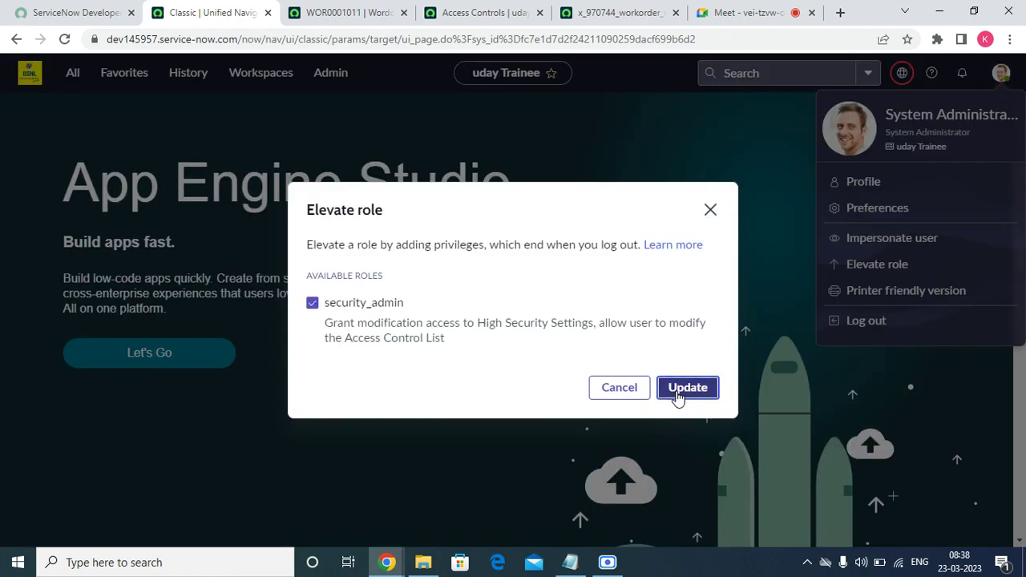
- Reload the Access Controls list and open the Wordorder User field's read rule in a new tab
{"action": "left_click", "coordinate": [495, 12]}
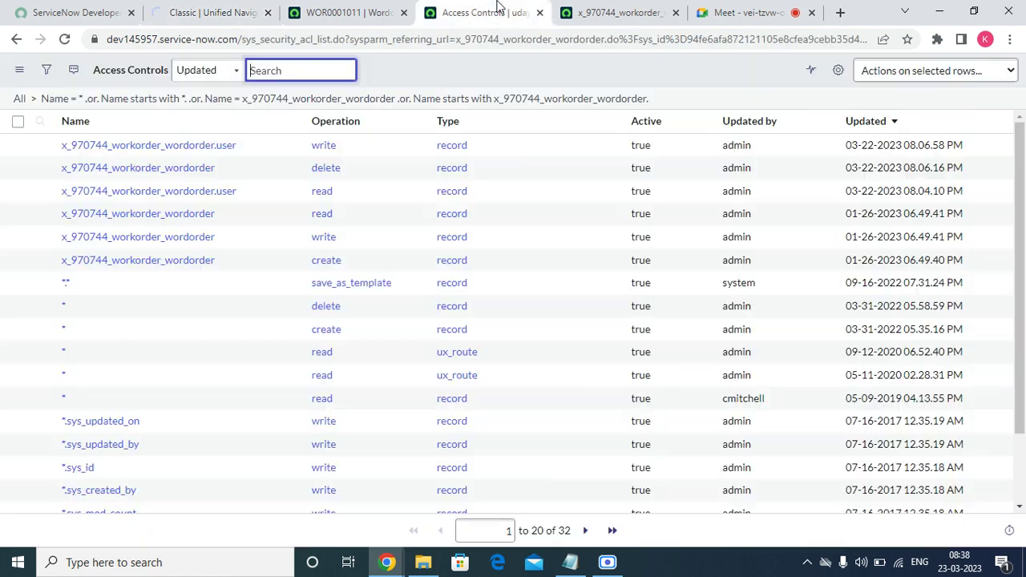
{"action": "left_click", "coordinate": [64, 39]}
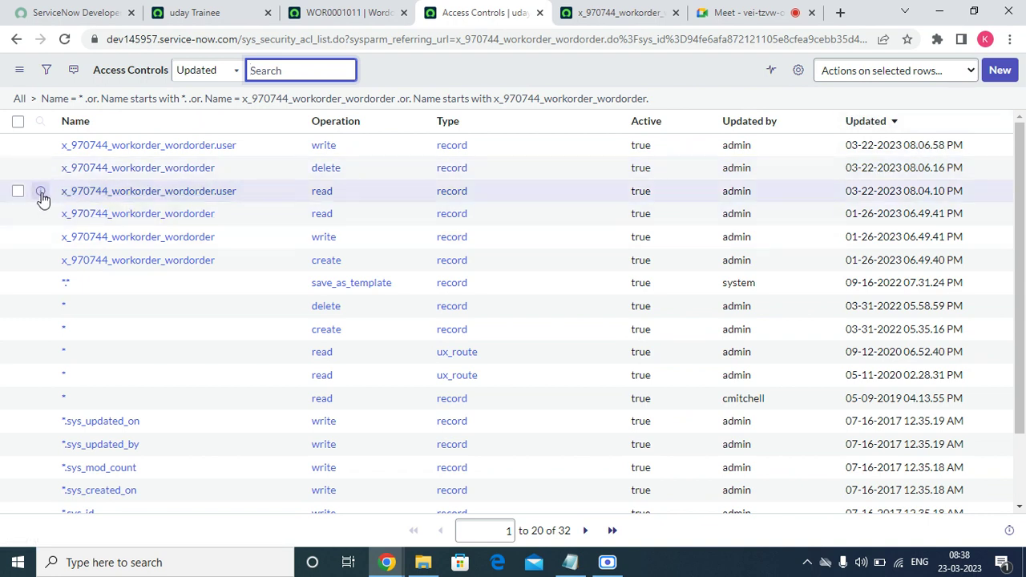
{"action": "right_click", "coordinate": [41, 193]}
{"action": "left_click", "coordinate": [60, 206]}
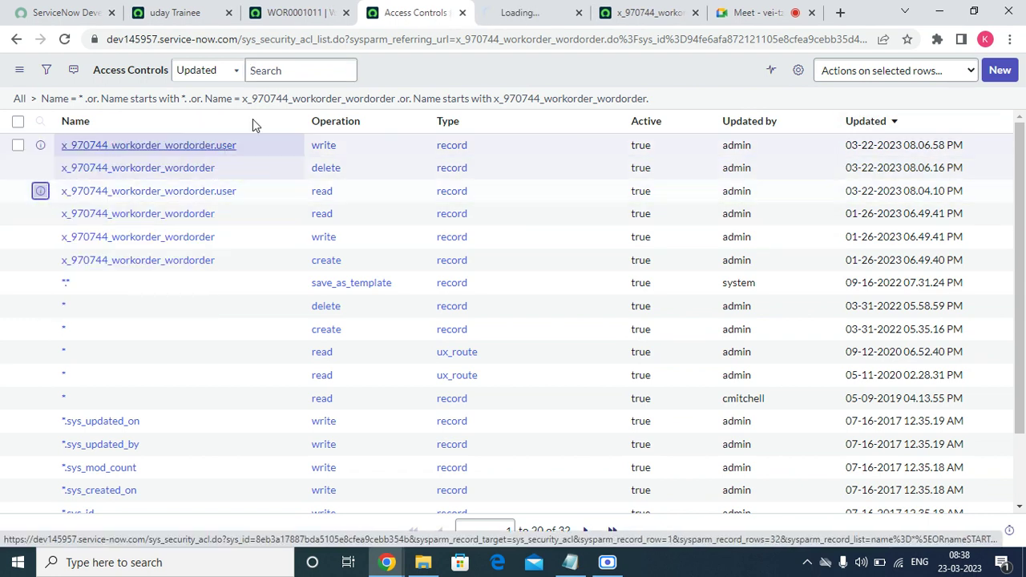
{"action": "left_click", "coordinate": [513, 12]}
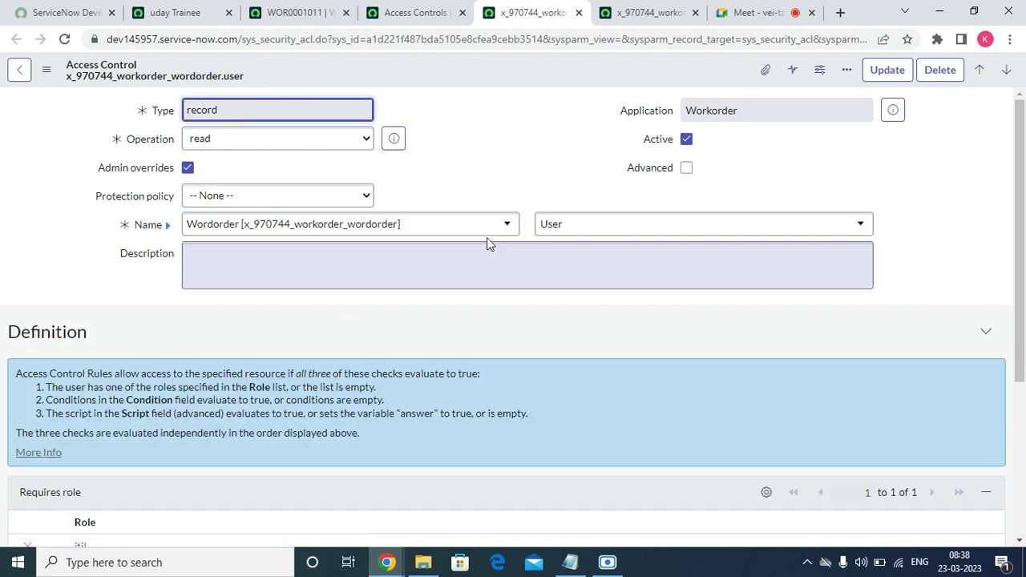
- Replace the itil role with x_970744_workorder.wordorder_user in the User field's read rule and save the rule
{"action": "left_click_drag", "start_coordinate": [1024, 253], "coordinate": [580, 451]}
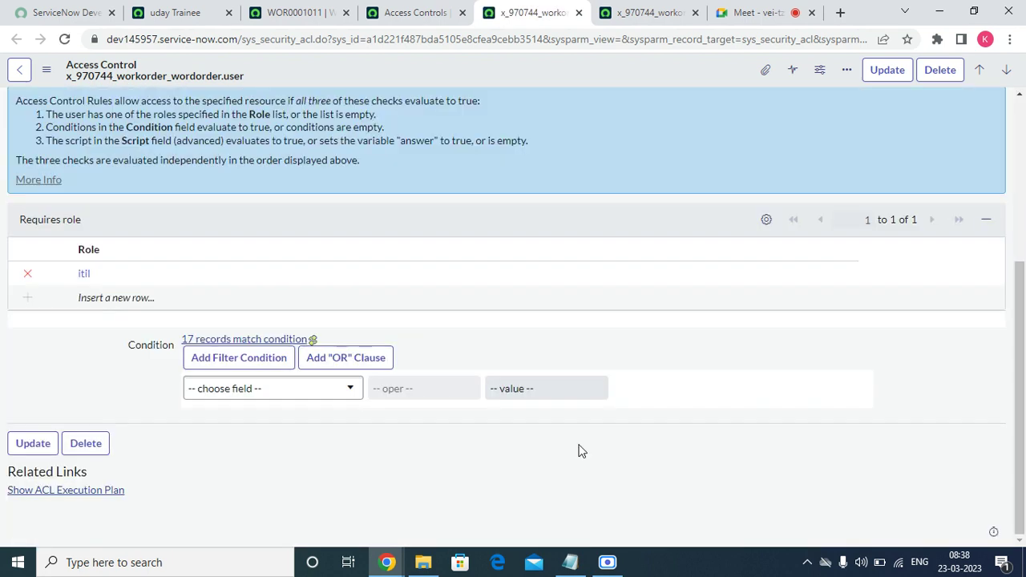
{"action": "left_click", "coordinate": [29, 275]}
{"action": "left_click", "coordinate": [83, 299]}
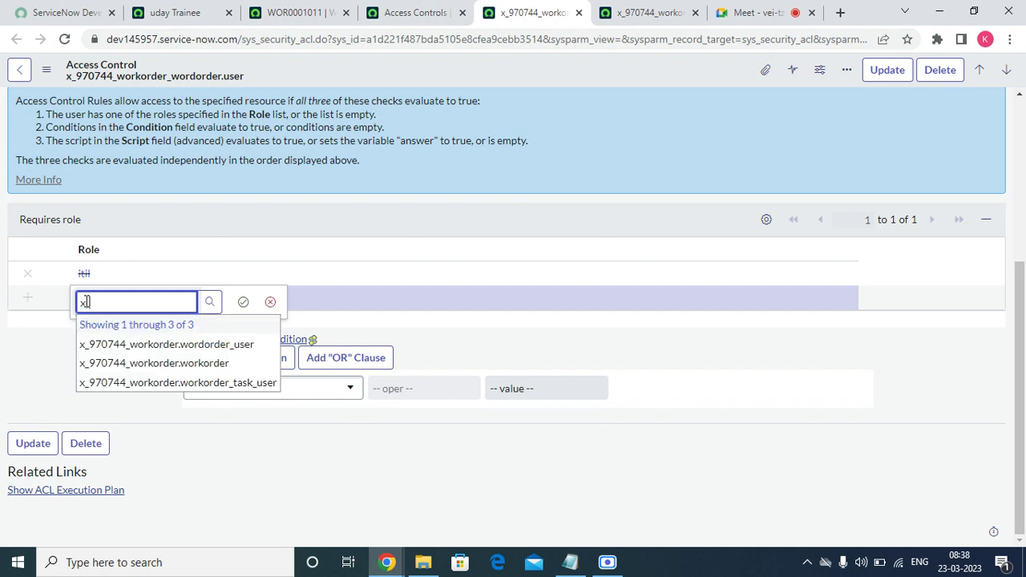
{"action": "left_click", "coordinate": [184, 345]}
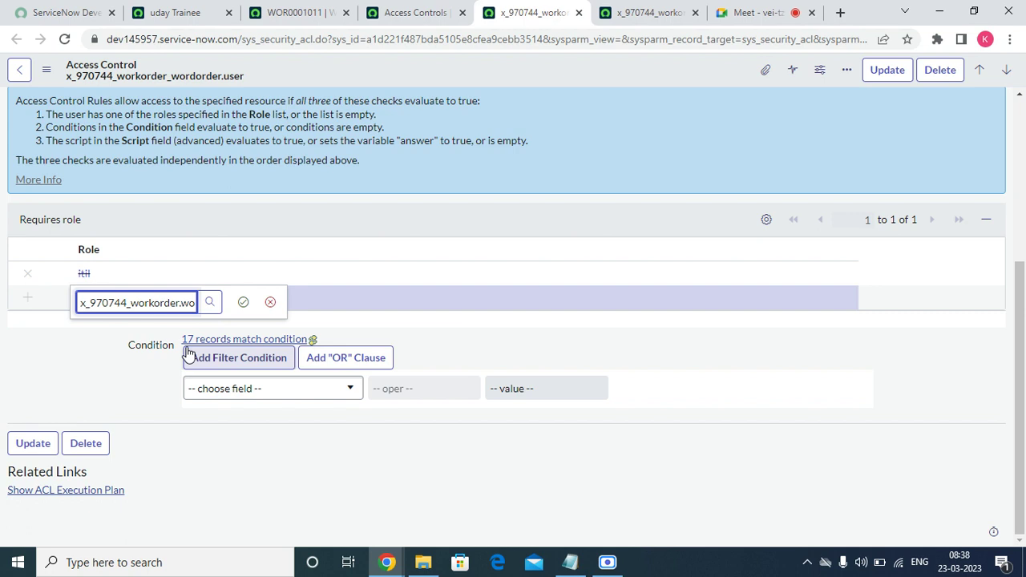
{"action": "left_click", "coordinate": [243, 302]}
{"action": "scroll", "coordinate": [350, 287], "scroll_direction": "up", "scroll_amount": 4}
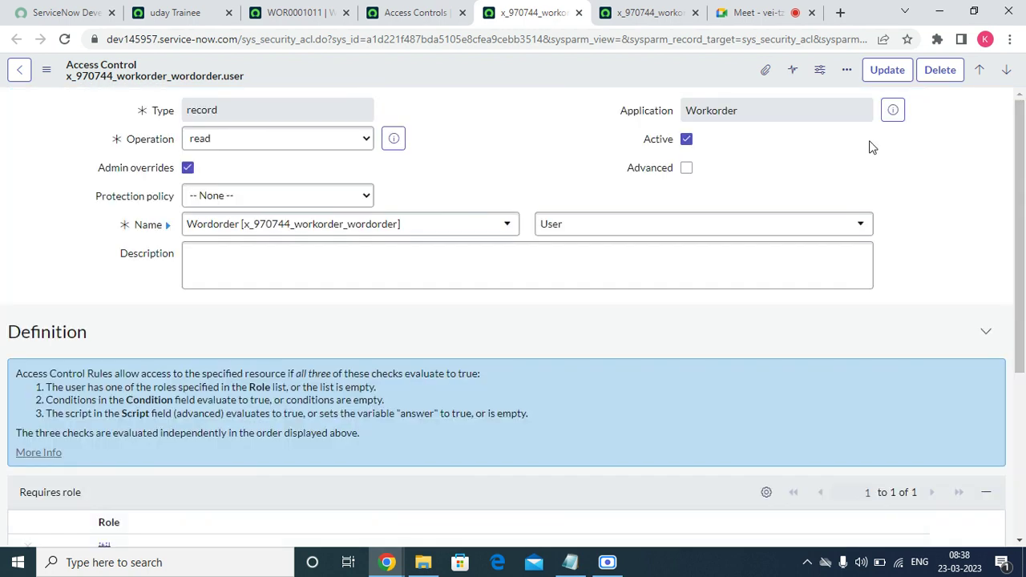
{"action": "left_click", "coordinate": [886, 71]}
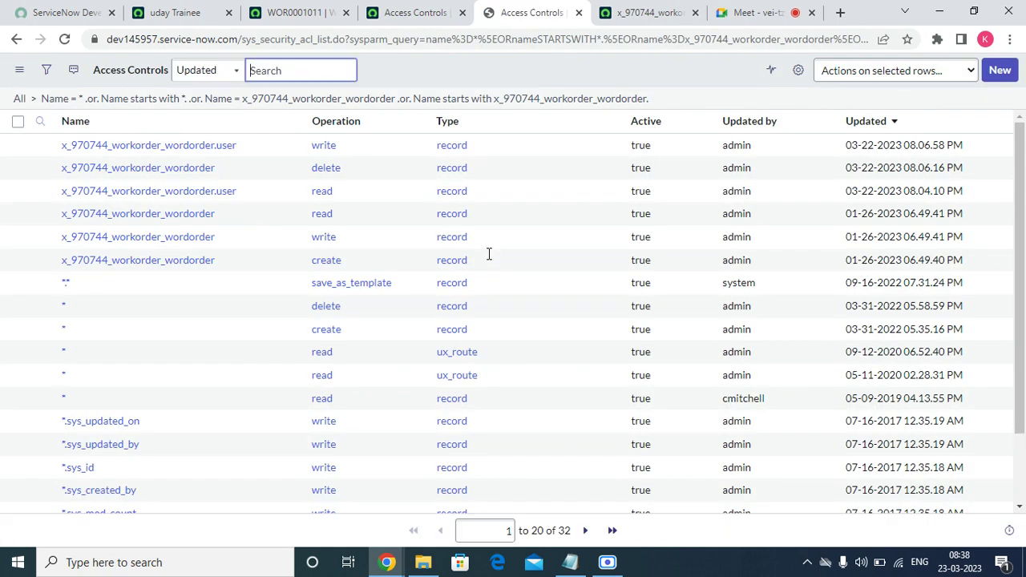
- Return to the administrator's home page and bring up the user selection for impersonation
{"action": "left_click", "coordinate": [295, 9]}
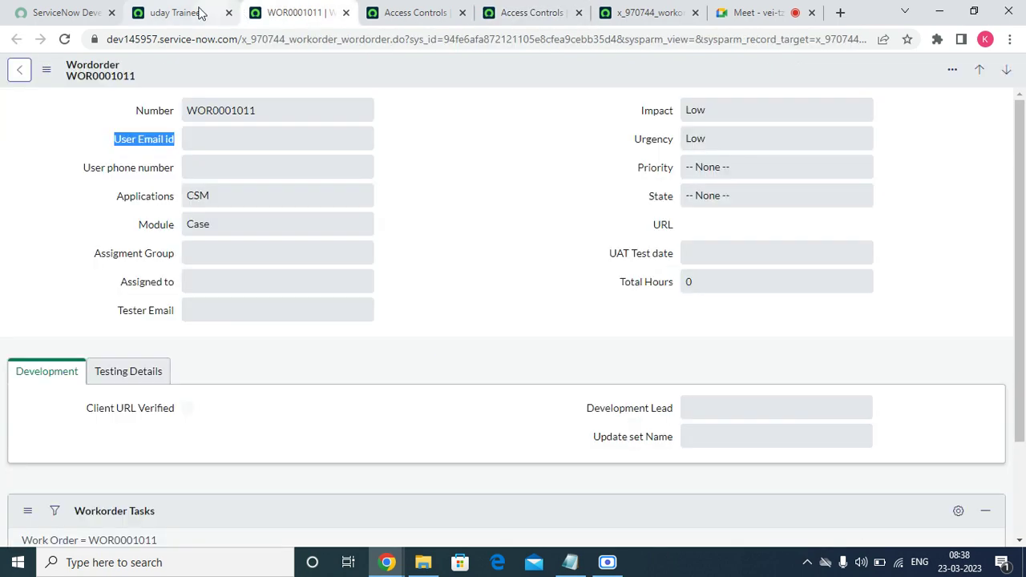
{"action": "left_click", "coordinate": [193, 12]}
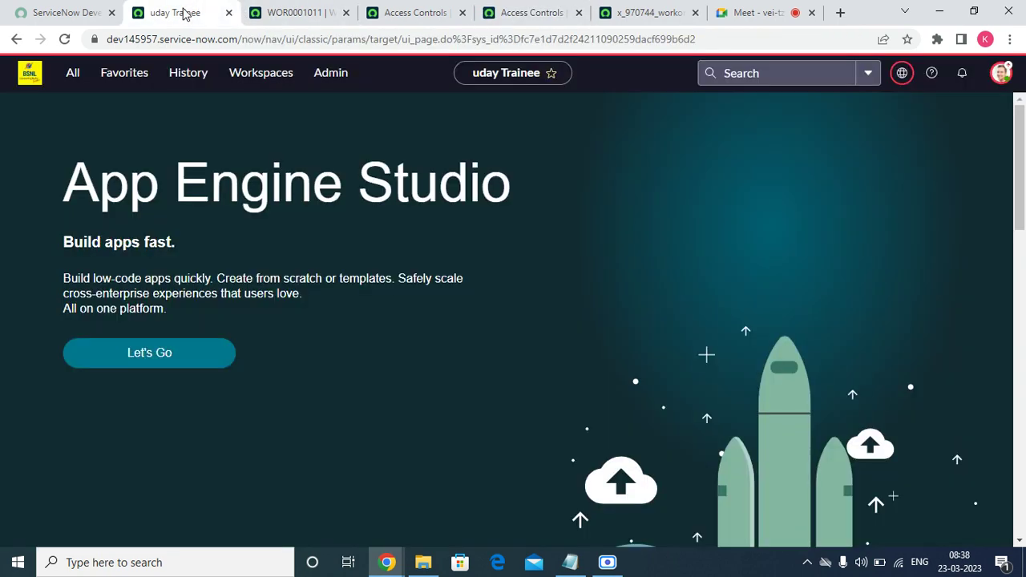
{"action": "left_click", "coordinate": [1000, 73]}
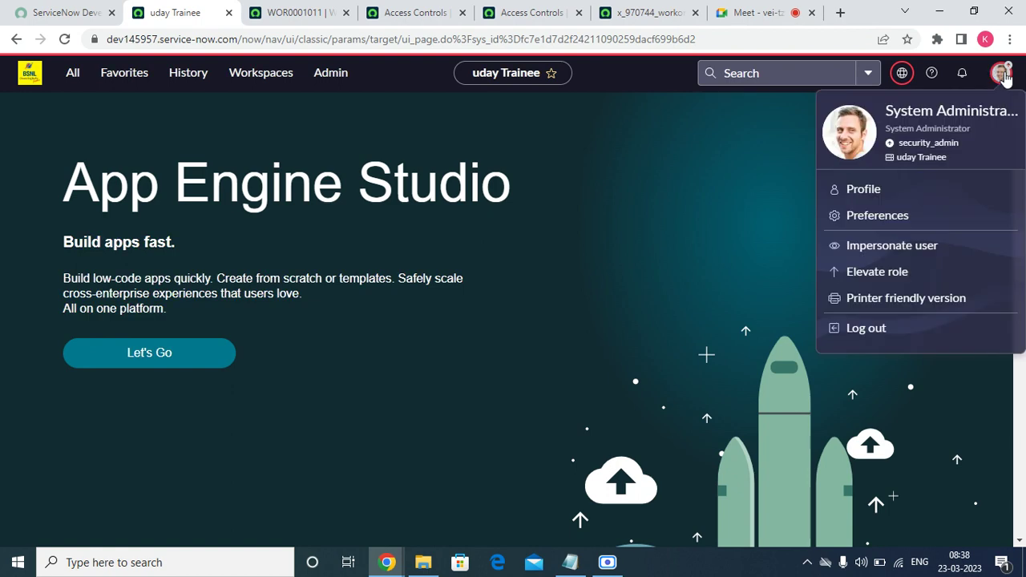
{"action": "left_click", "coordinate": [868, 253]}
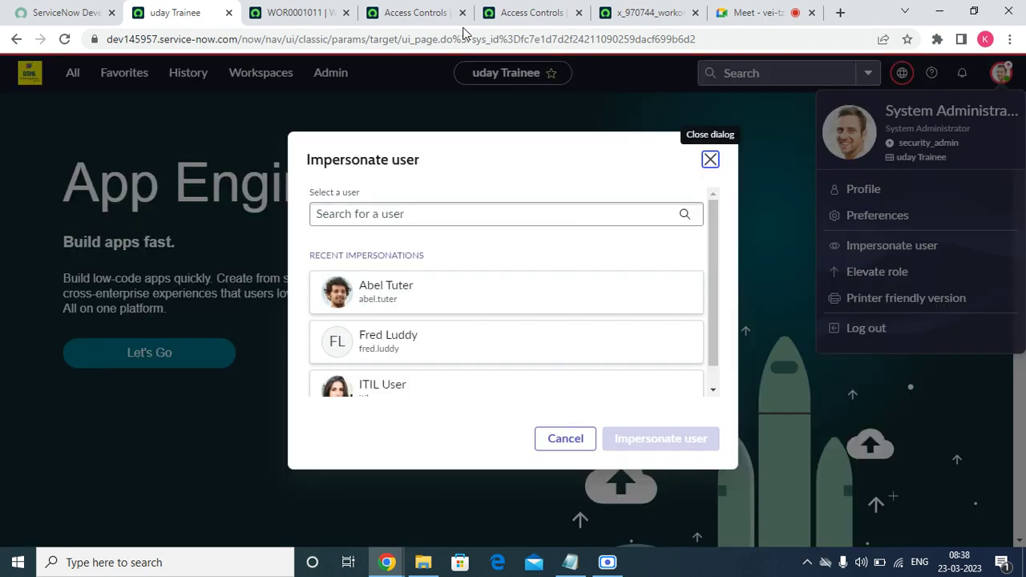
- Reopen the Wordorder User field's read rule from the Access Controls list in a new tab
{"action": "left_click", "coordinate": [539, 18]}
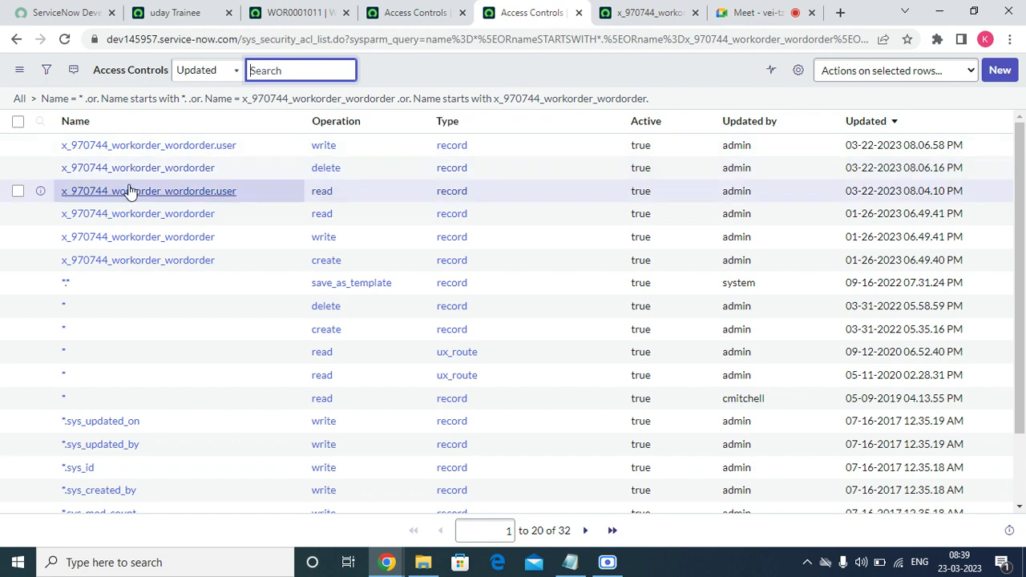
{"action": "right_click", "coordinate": [42, 150]}
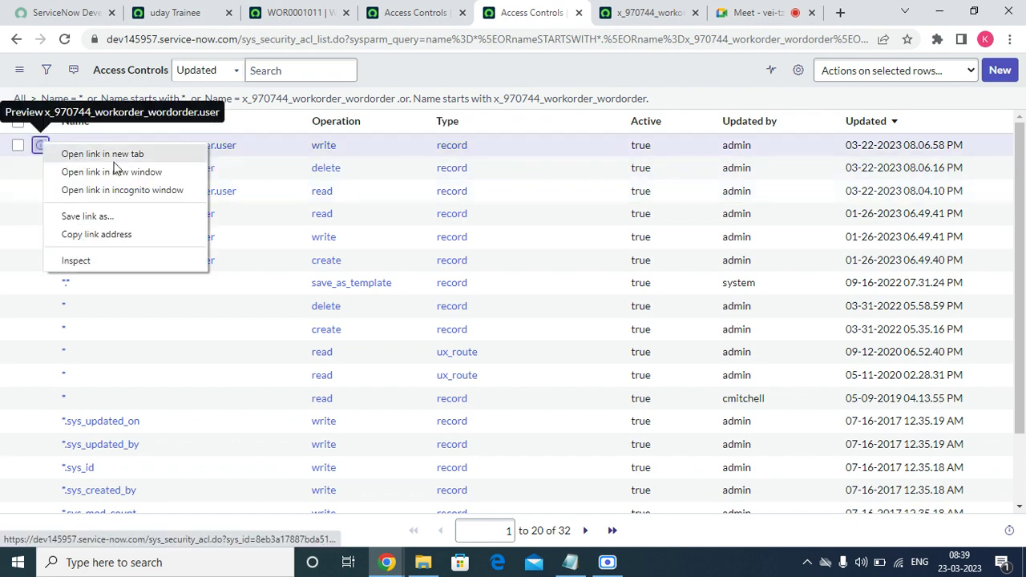
{"action": "key", "text": "Escape"}
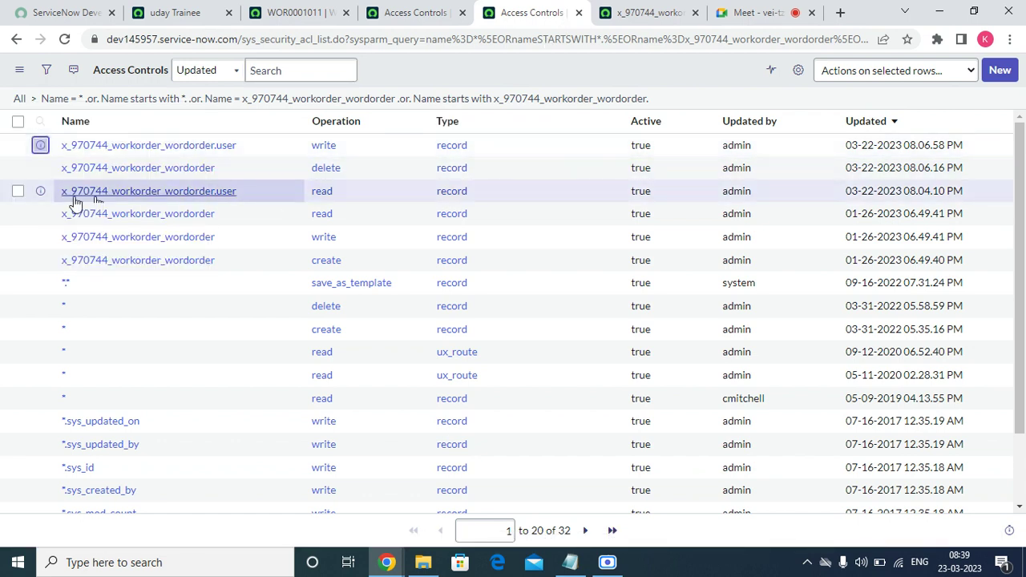
{"action": "right_click", "coordinate": [39, 193]}
{"action": "left_click", "coordinate": [68, 203]}
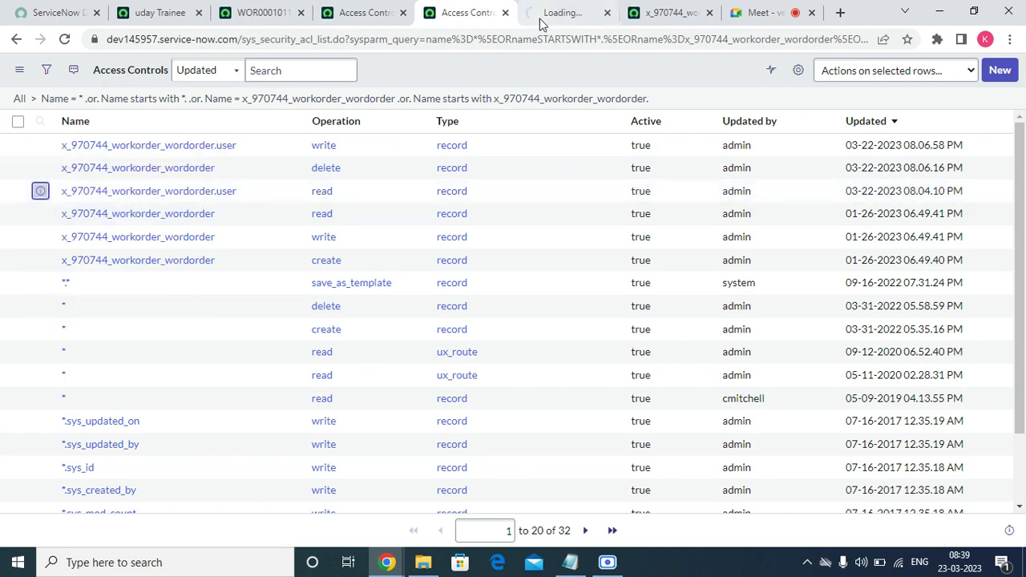
{"action": "left_click", "coordinate": [597, 13]}
- Review the settings and required role of the Wordorder table's delete rule
{"action": "left_click", "coordinate": [651, 13]}
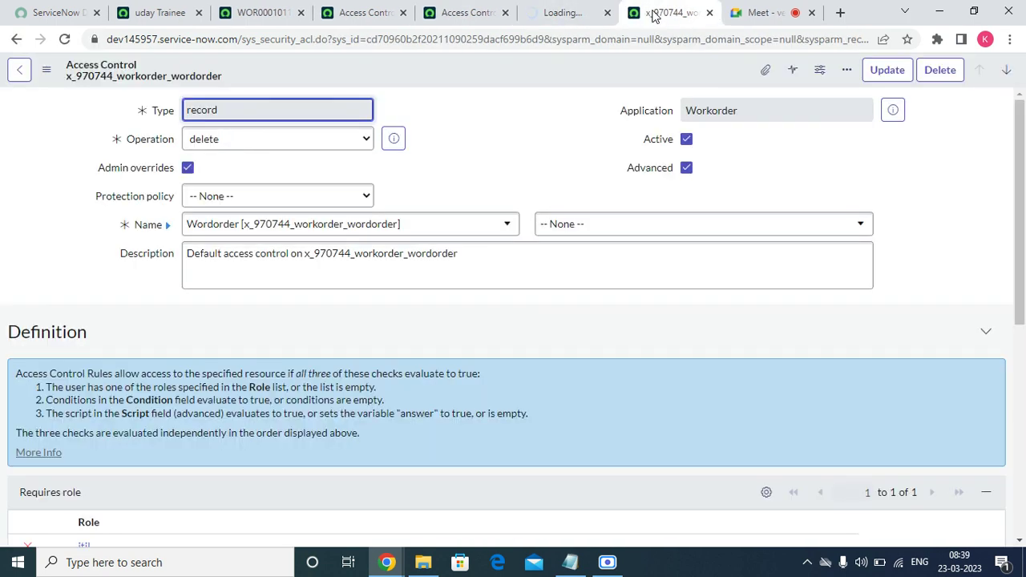
{"action": "scroll", "coordinate": [513, 230], "scroll_direction": "down", "scroll_amount": 5}
{"action": "scroll", "coordinate": [521, 174], "scroll_direction": "up", "scroll_amount": 5}
- Remove the x_970744_workorder.wordorder_user role from the User field's read rule and save the rule
{"action": "left_click", "coordinate": [571, 11]}
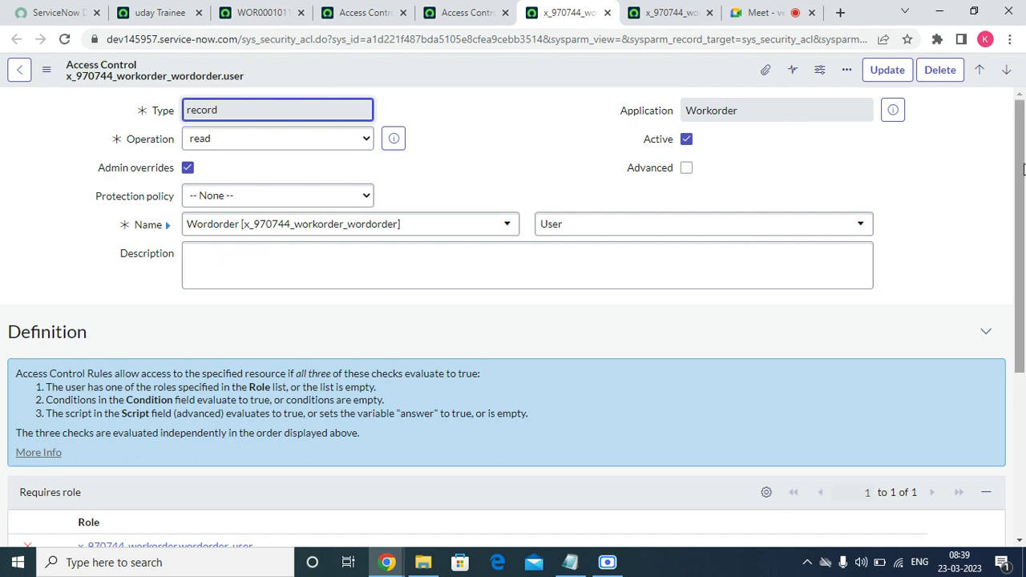
{"action": "scroll", "coordinate": [1017, 170], "scroll_direction": "down", "scroll_amount": 3}
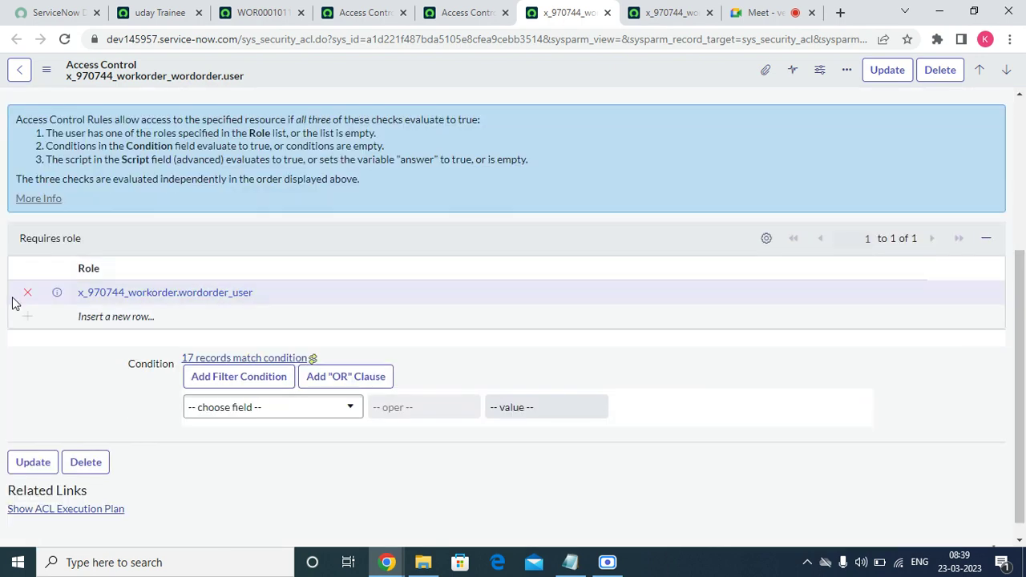
{"action": "left_click", "coordinate": [27, 298]}
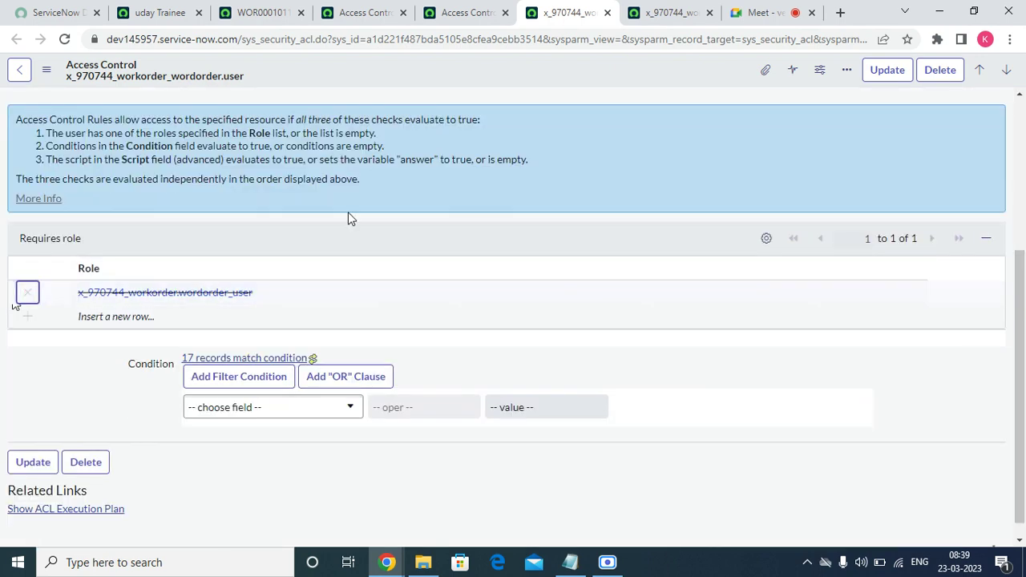
{"action": "right_click", "coordinate": [450, 59]}
{"action": "left_click", "coordinate": [478, 70]}
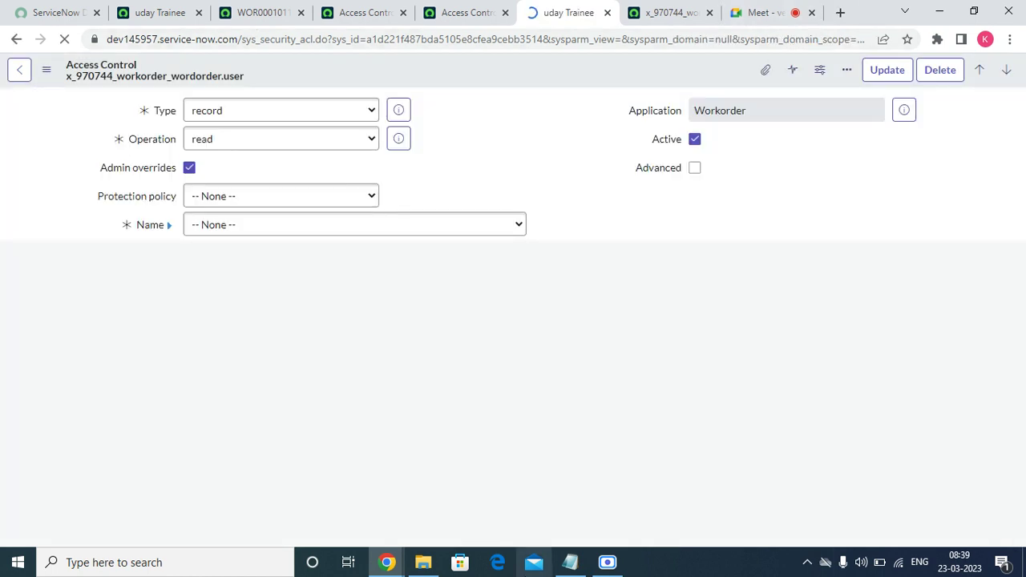
- Impersonate the first user listed under recent impersonations
{"action": "left_click", "coordinate": [183, 23]}
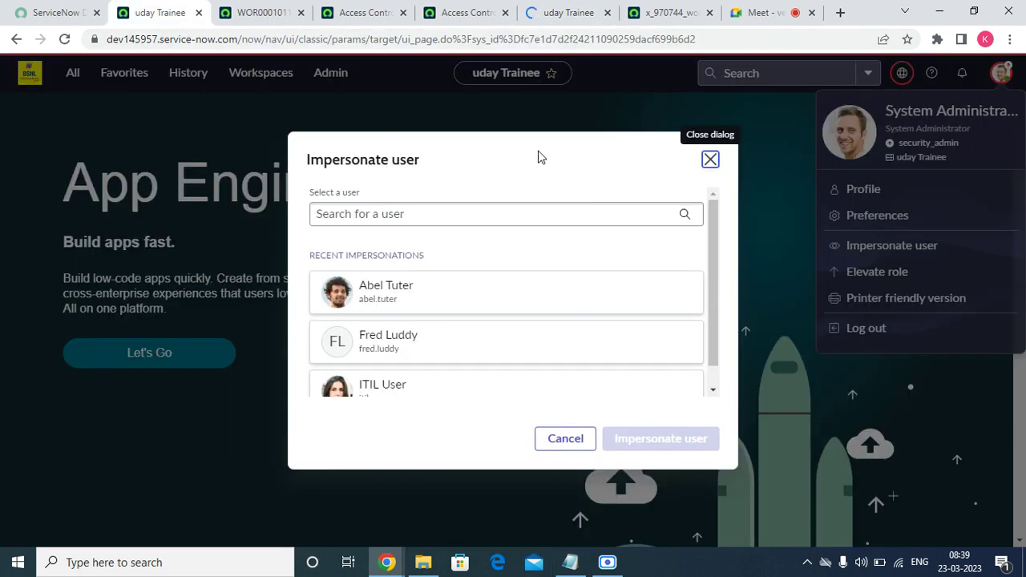
{"action": "left_click", "coordinate": [465, 298]}
{"action": "left_click", "coordinate": [642, 441]}
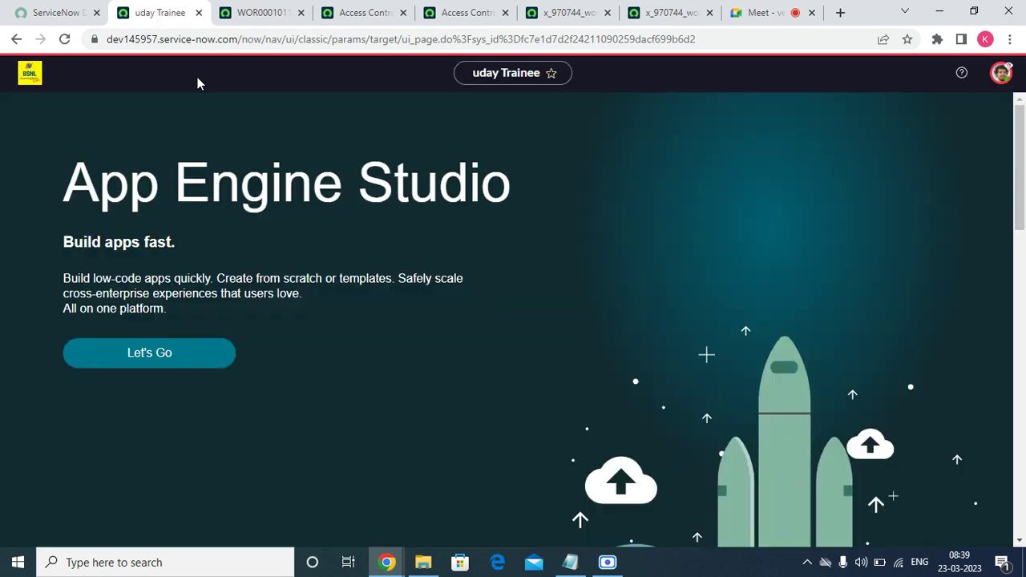
- Open the CSM Case record WOR0001011 from the favorite Work orders list and check its User field
{"action": "left_click", "coordinate": [138, 74]}
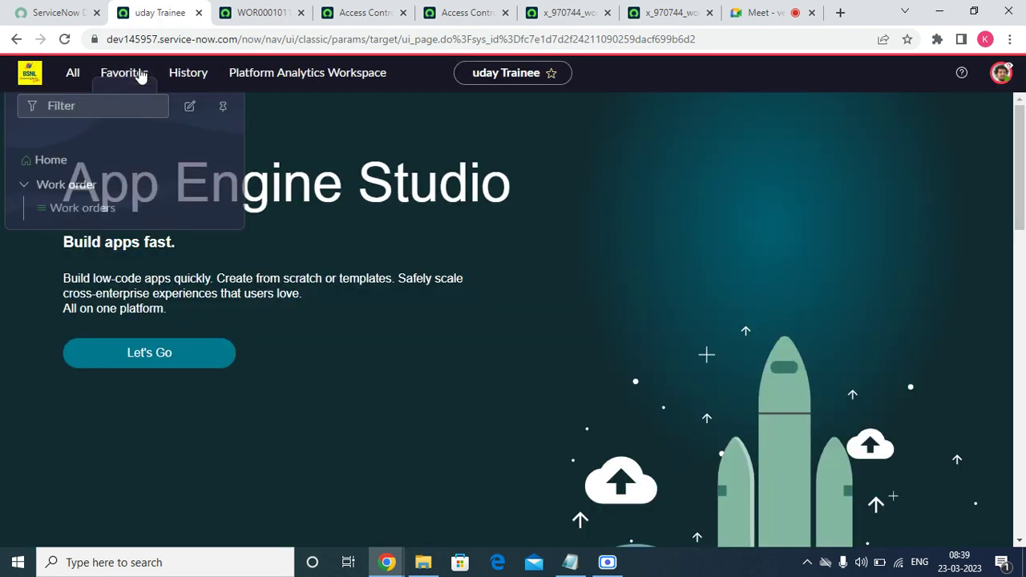
{"action": "left_click", "coordinate": [87, 196]}
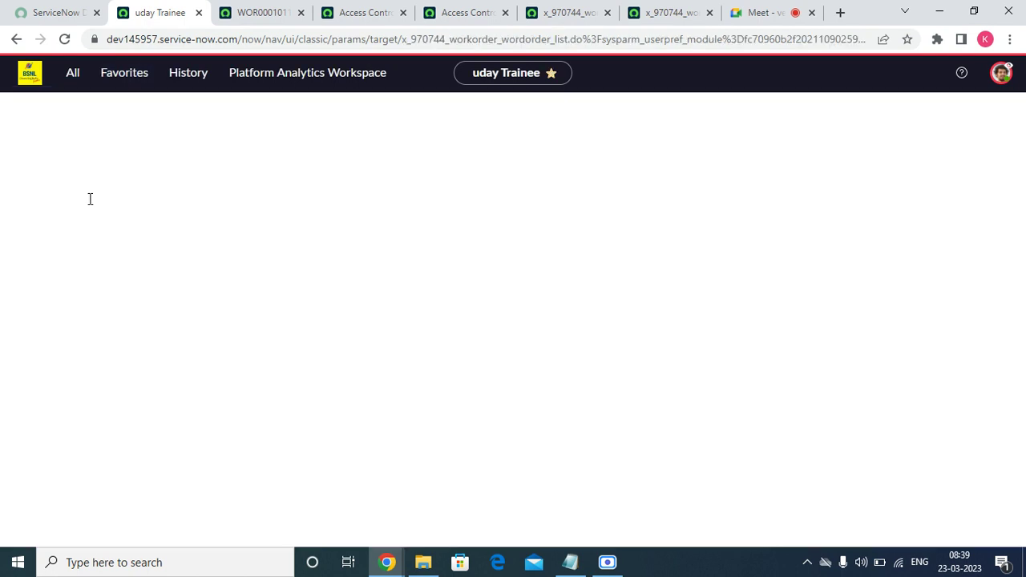
{"action": "left_click", "coordinate": [77, 279]}
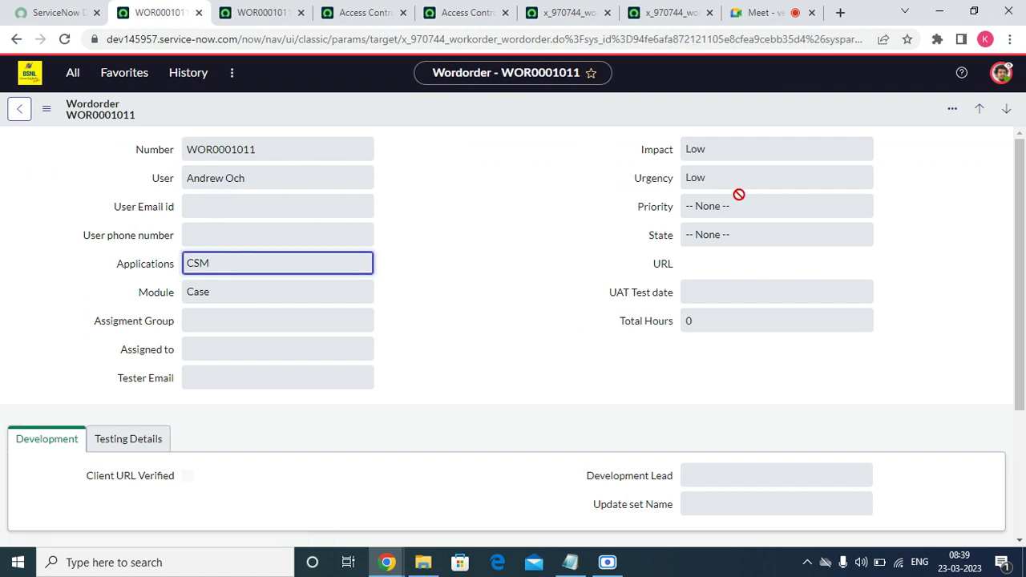
{"action": "left_click_drag", "start_coordinate": [258, 178], "coordinate": [180, 180]}
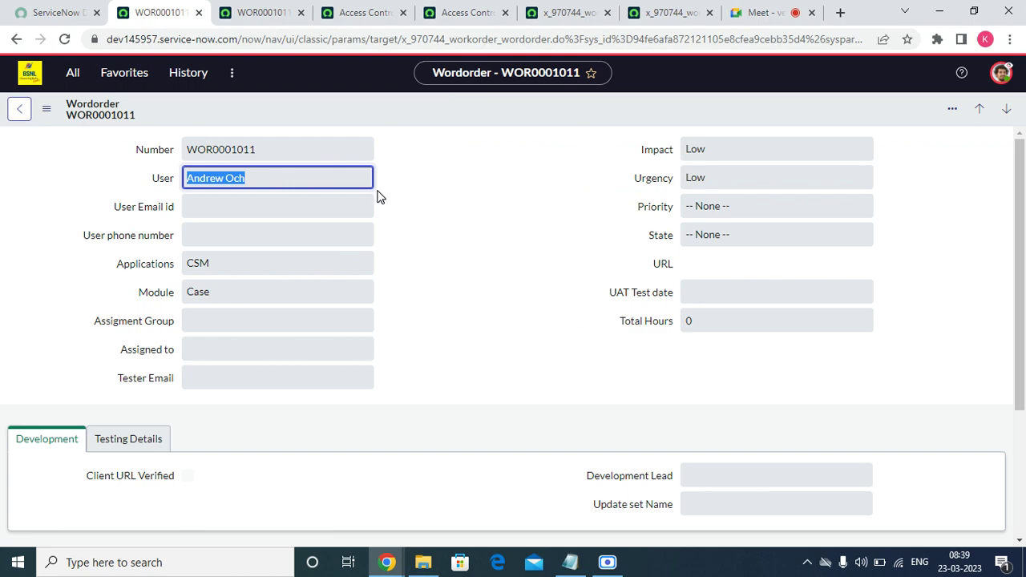
- Review the User field's read rule, return to the work order and end the impersonation
{"action": "left_click", "coordinate": [377, 12]}
{"action": "left_click", "coordinate": [452, 12]}
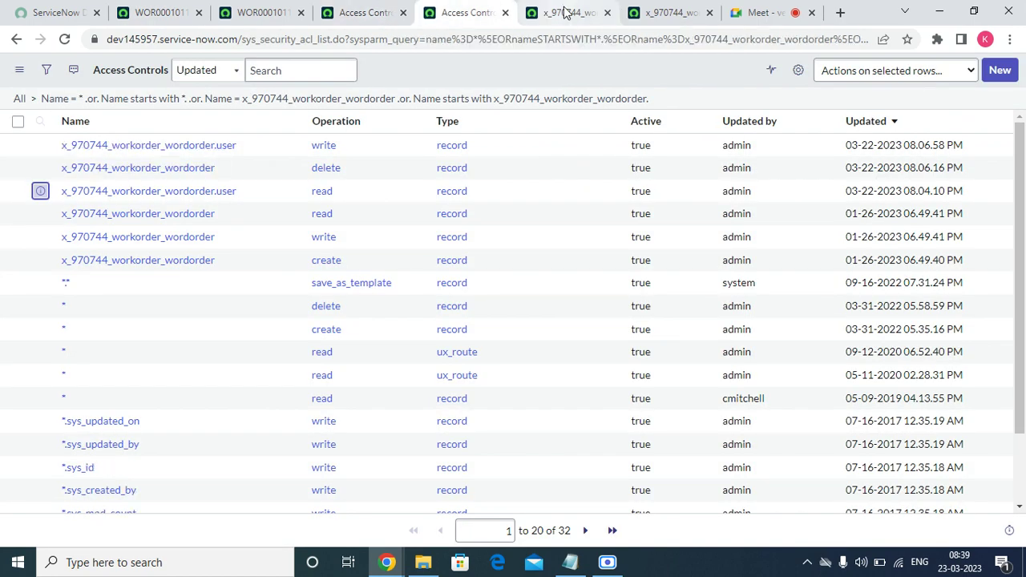
{"action": "left_click", "coordinate": [568, 12]}
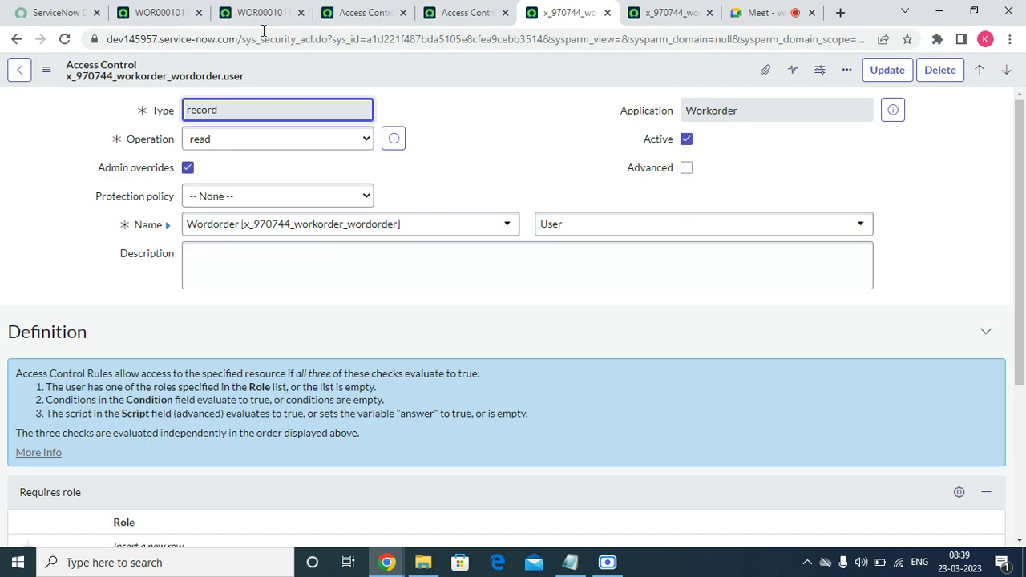
{"action": "left_click", "coordinate": [161, 10]}
{"action": "left_click", "coordinate": [1001, 73]}
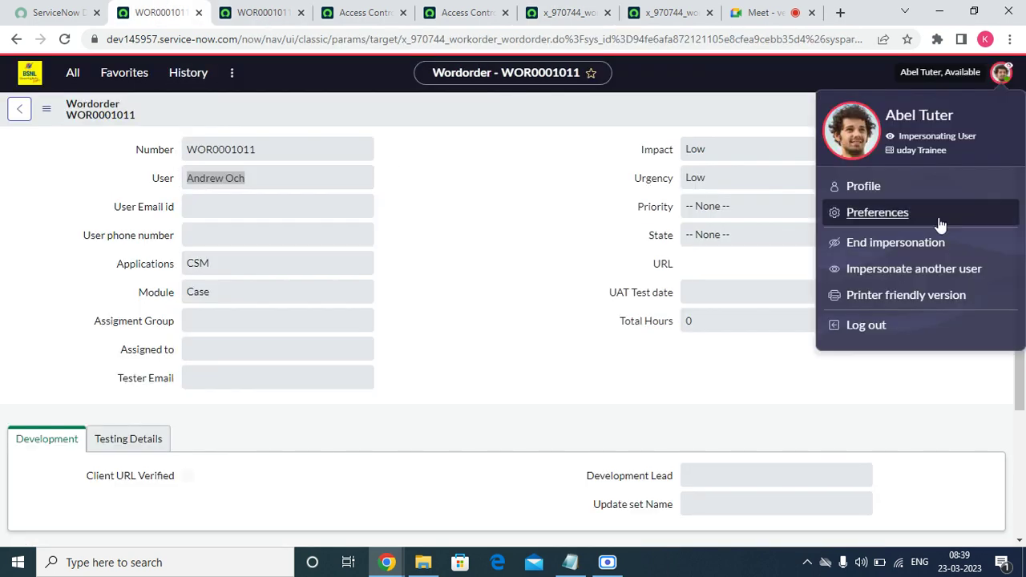
- Open the Wordorder User field's write rule from the Access Controls list in a new tab
{"action": "left_click", "coordinate": [367, 13]}
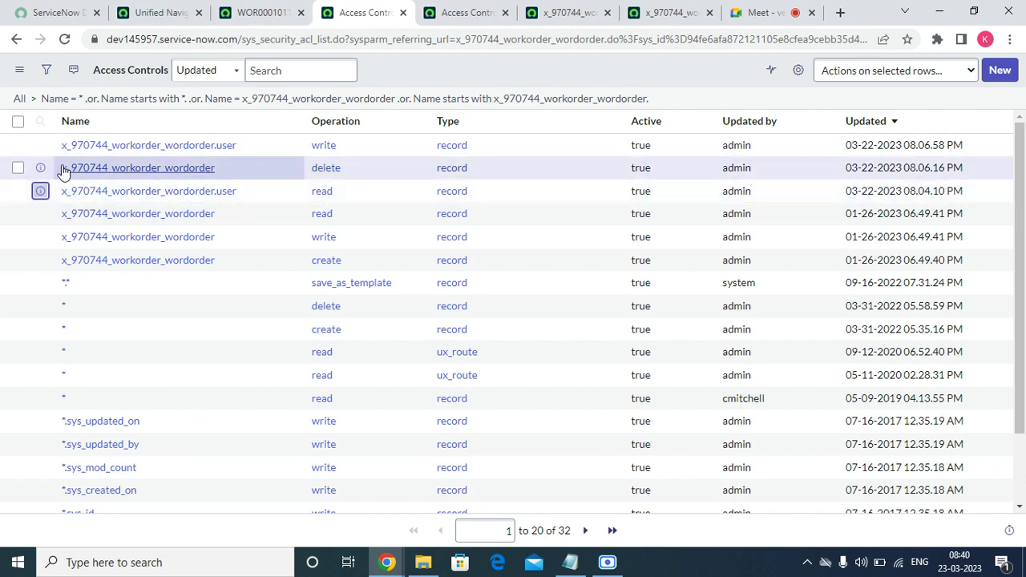
{"action": "right_click", "coordinate": [40, 145]}
{"action": "left_click", "coordinate": [97, 156]}
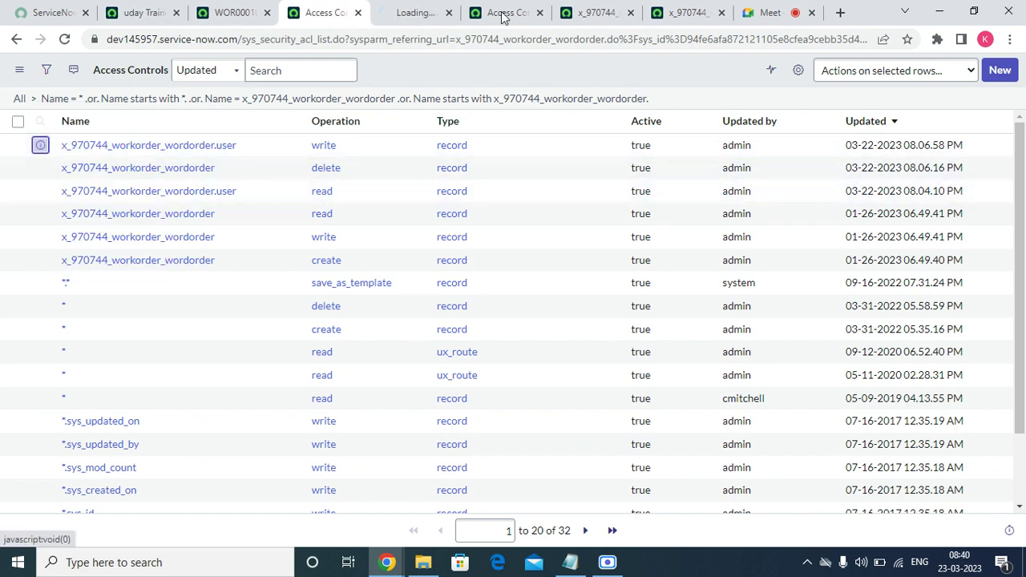
{"action": "left_click", "coordinate": [388, 15]}
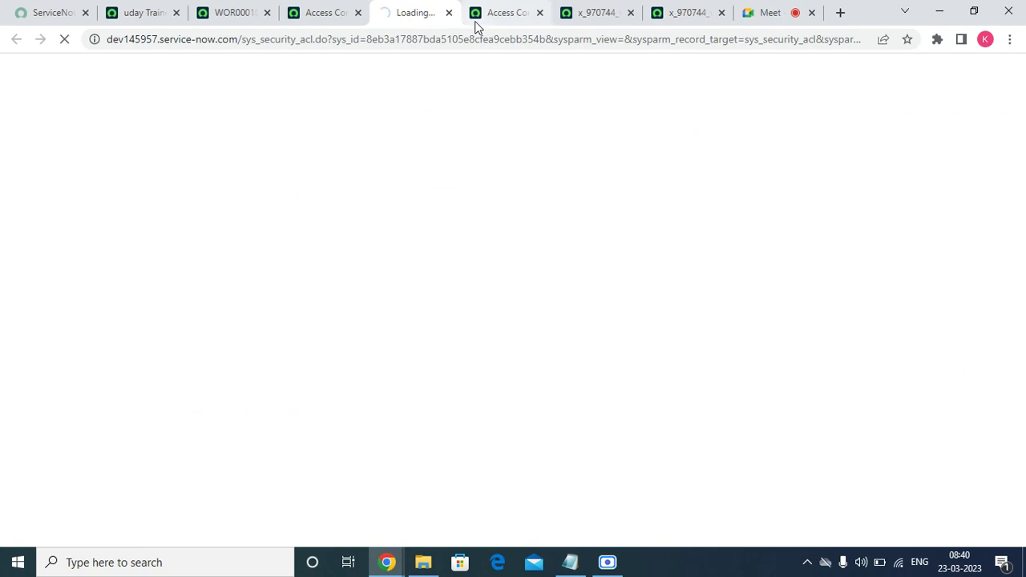
- Elevate the administrator's session to the security_admin role from the home page
{"action": "left_click", "coordinate": [113, 15]}
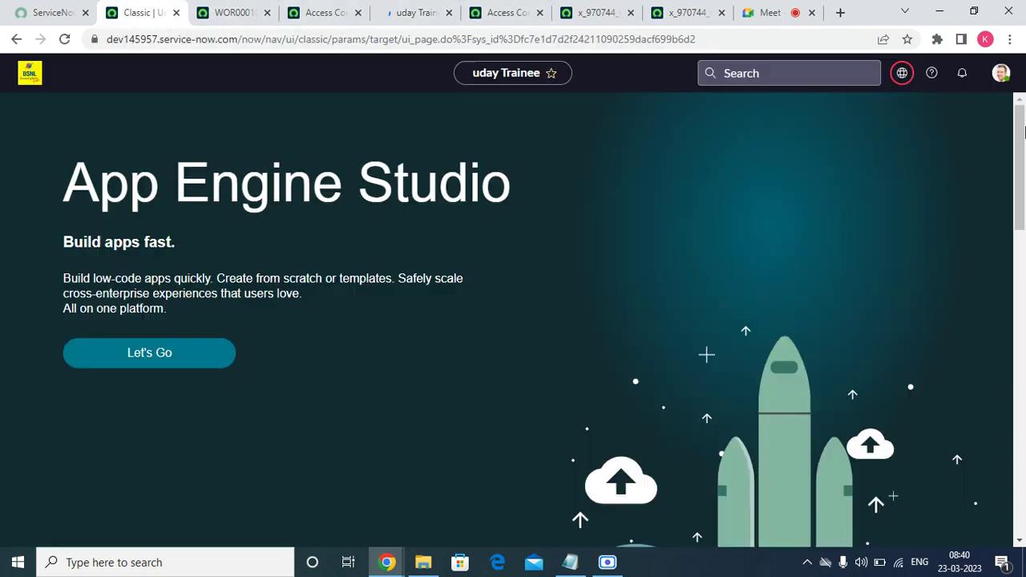
{"action": "left_click", "coordinate": [1001, 72]}
{"action": "left_click", "coordinate": [855, 271]}
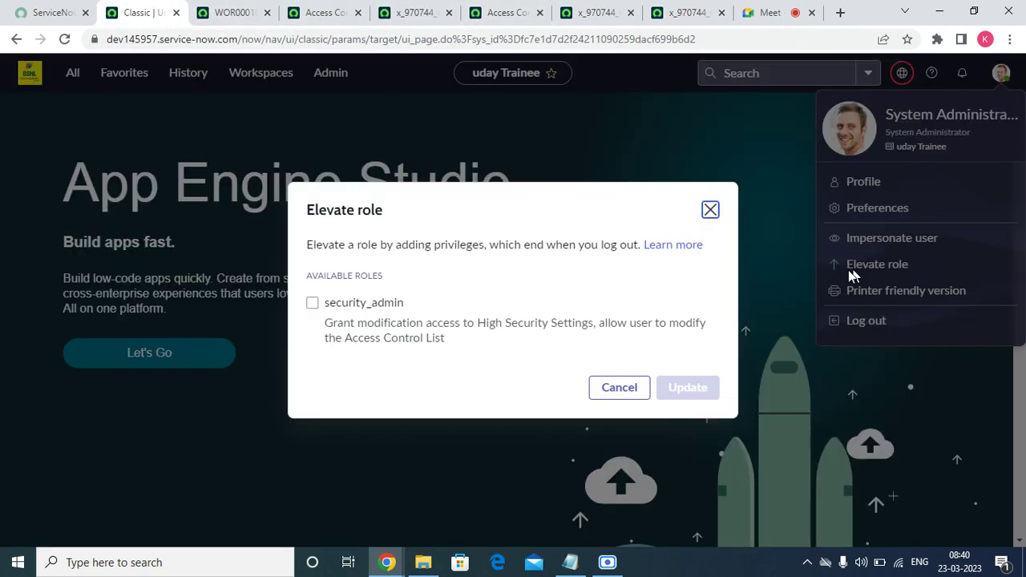
{"action": "left_click", "coordinate": [312, 302]}
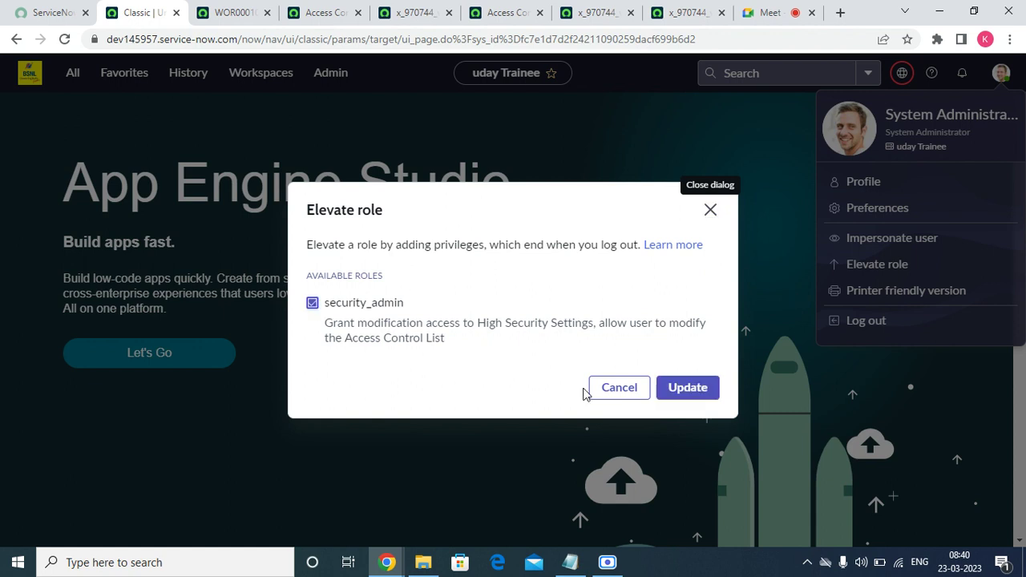
{"action": "left_click", "coordinate": [685, 394]}
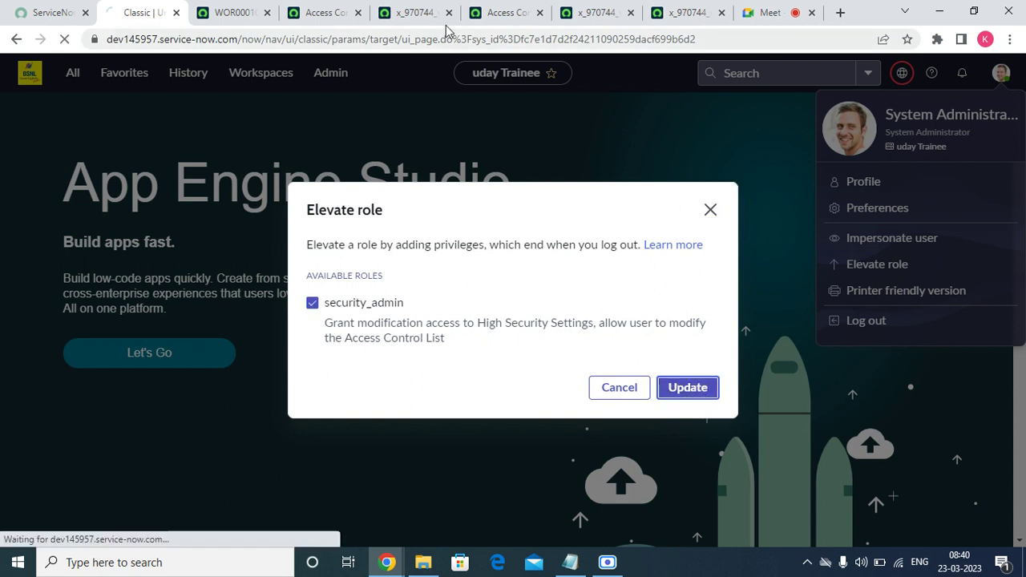
- Reload the Wordorder User field's write rule and review its settings, required roles and conditions
{"action": "left_click", "coordinate": [421, 12]}
{"action": "scroll", "coordinate": [485, 214], "scroll_direction": "down", "scroll_amount": 2}
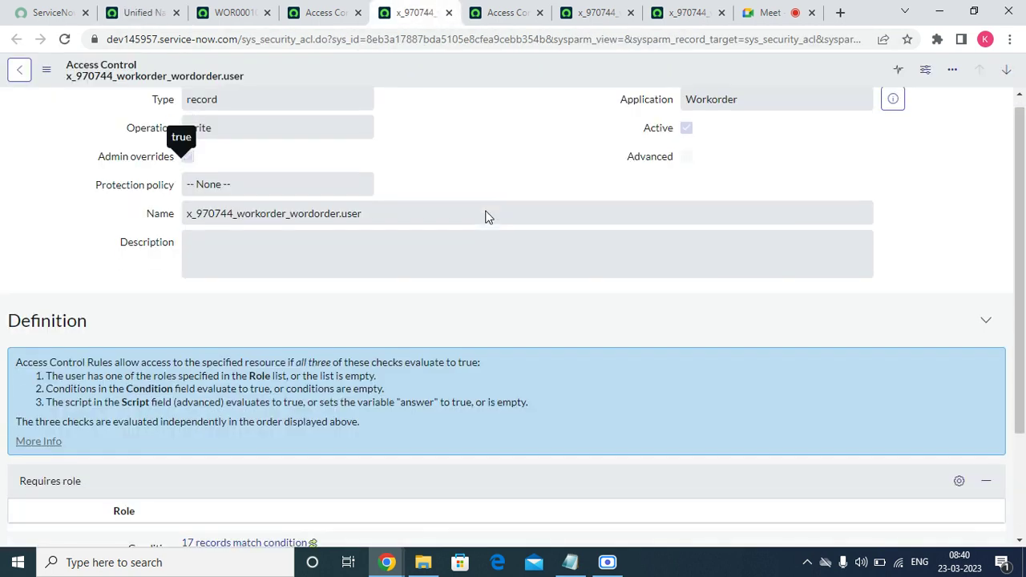
{"action": "scroll", "coordinate": [334, 319], "scroll_direction": "up", "scroll_amount": 2}
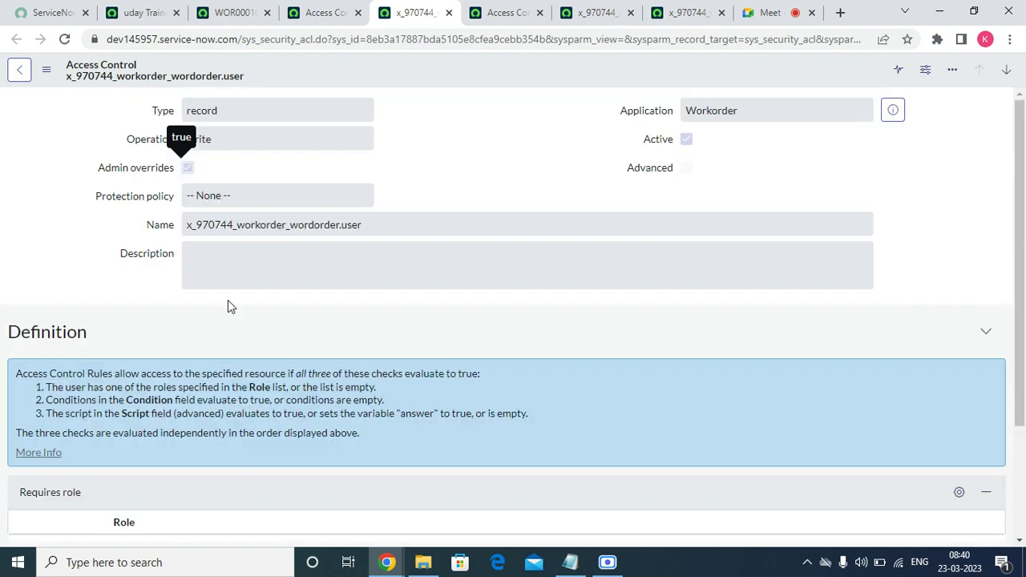
{"action": "left_click", "coordinate": [64, 38]}
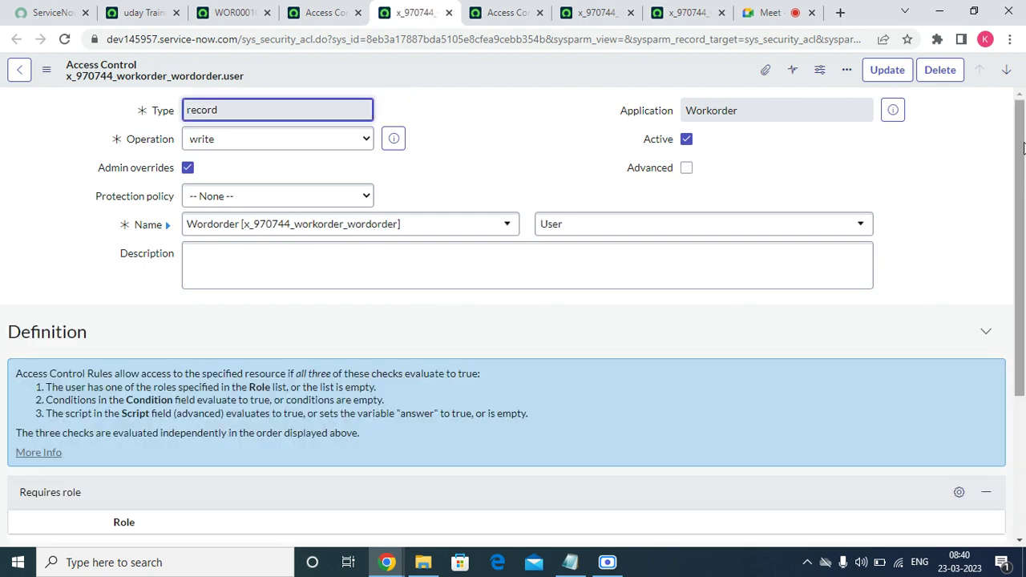
{"action": "scroll", "coordinate": [1019, 243], "scroll_direction": "down", "scroll_amount": 3}
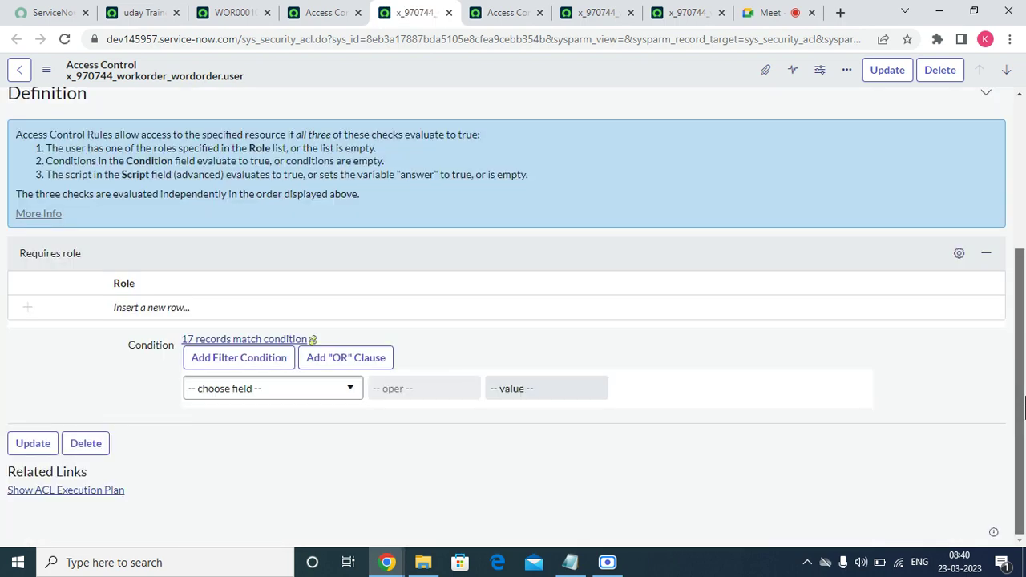
{"action": "scroll", "coordinate": [284, 479], "scroll_direction": "up", "scroll_amount": 3}
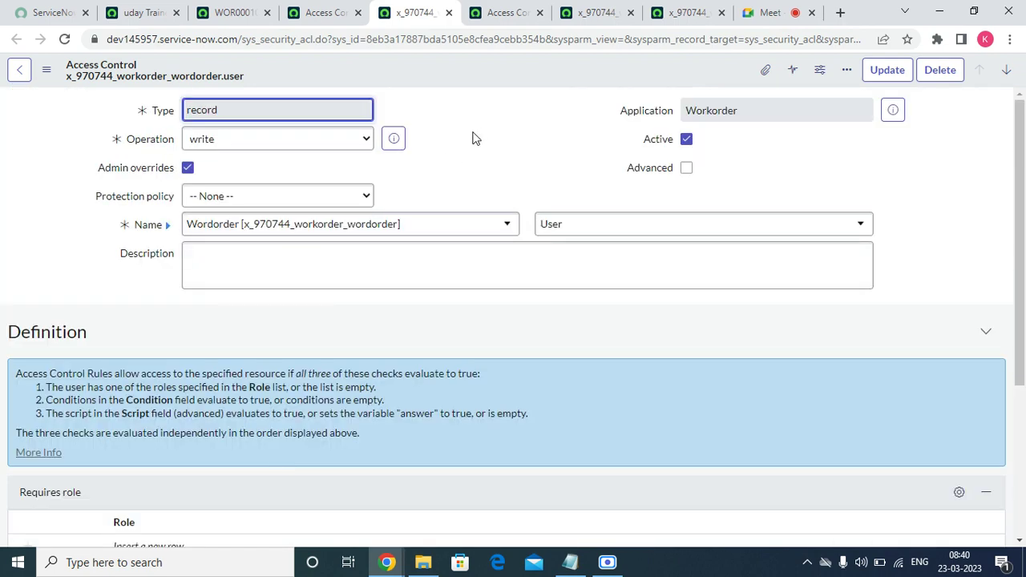
- Filter the Access Controls list to the rules named x_970744_workorder_wordorder
{"action": "left_click", "coordinate": [506, 13]}
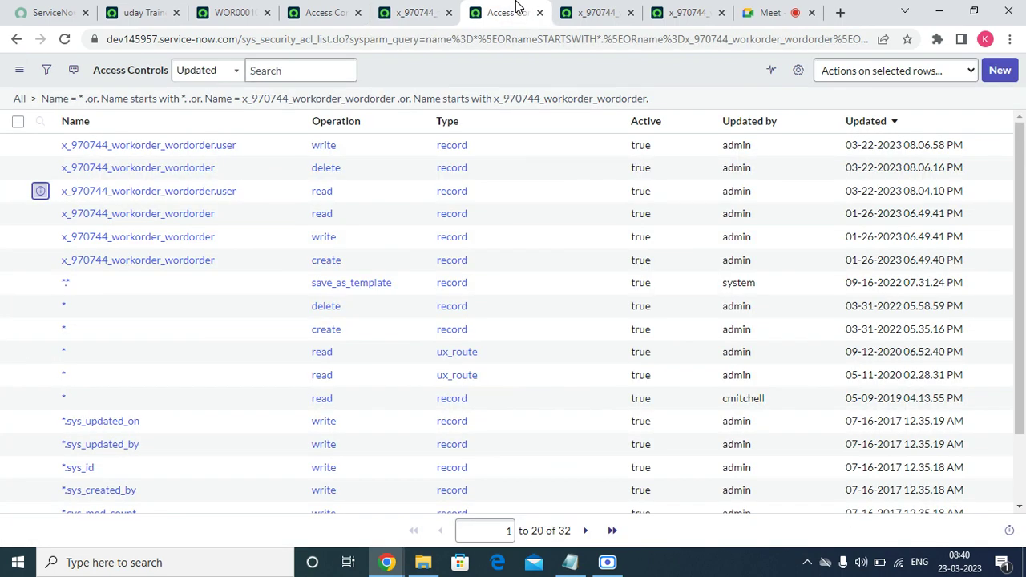
{"action": "left_click", "coordinate": [408, 13]}
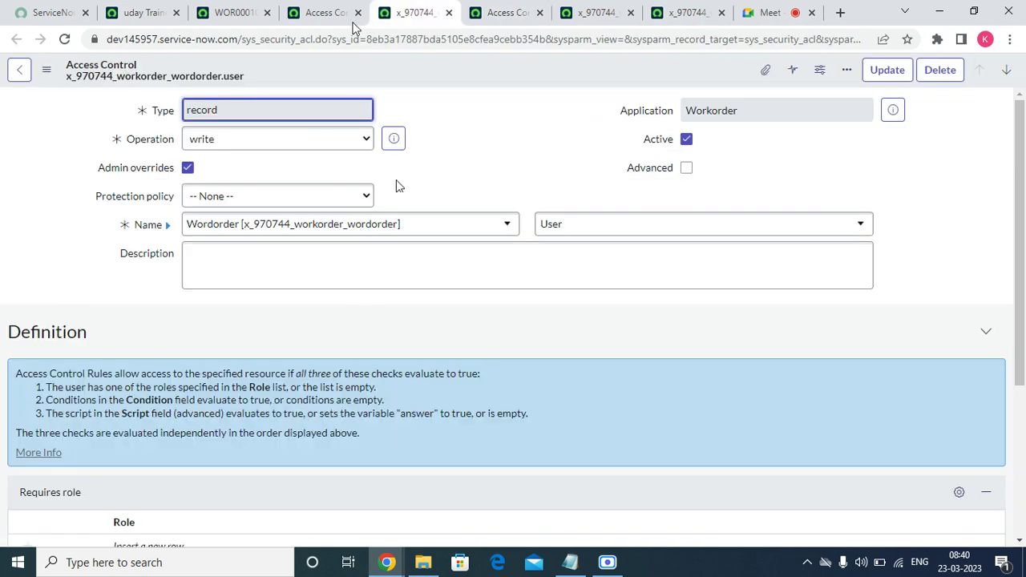
{"action": "left_click", "coordinate": [325, 12]}
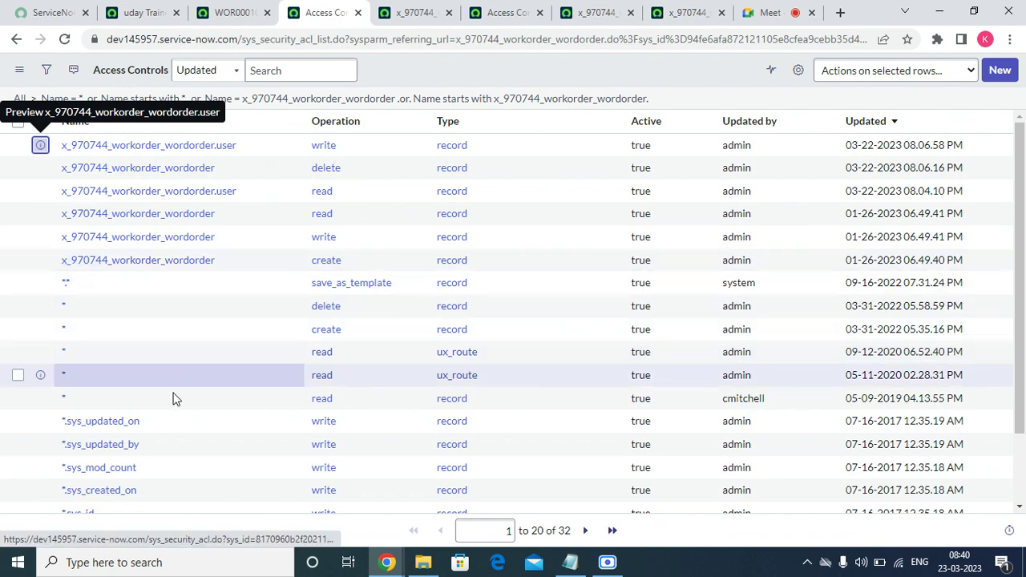
{"action": "scroll", "coordinate": [173, 399], "scroll_direction": "down", "scroll_amount": 2}
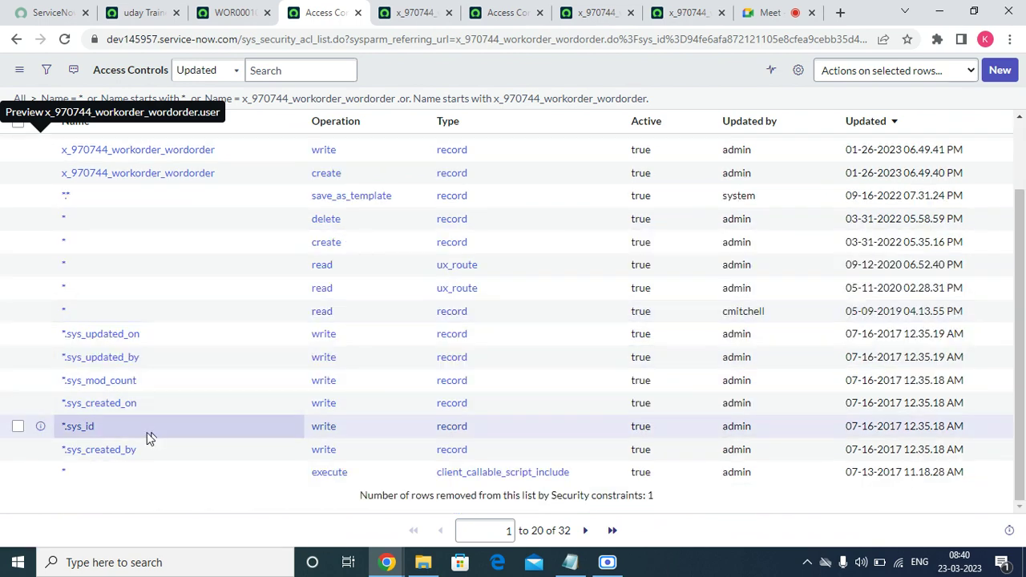
{"action": "scroll", "coordinate": [146, 432], "scroll_direction": "up", "scroll_amount": 2}
{"action": "right_click", "coordinate": [142, 244]}
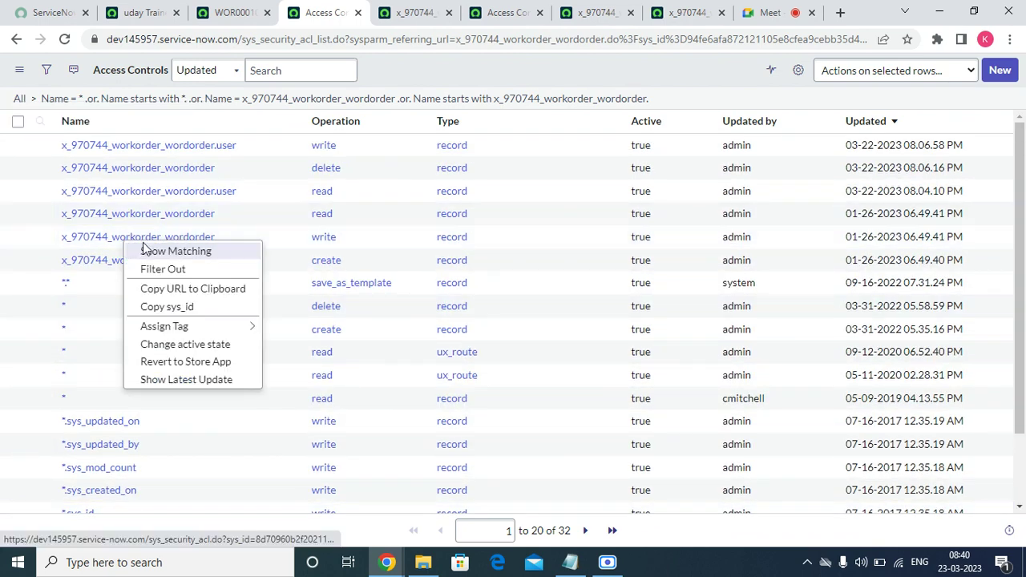
{"action": "left_click", "coordinate": [143, 249]}
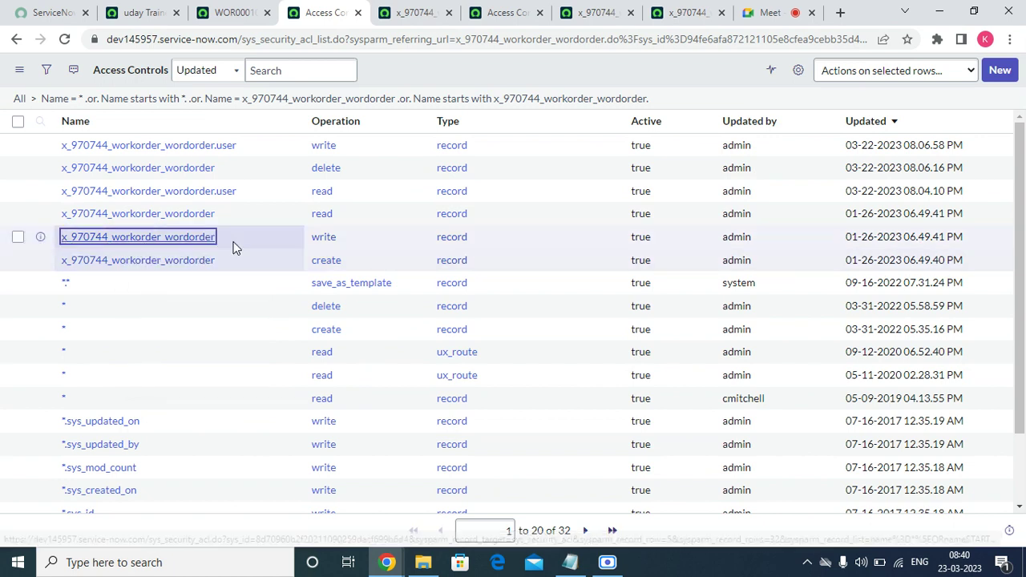
{"action": "left_click", "coordinate": [65, 39]}
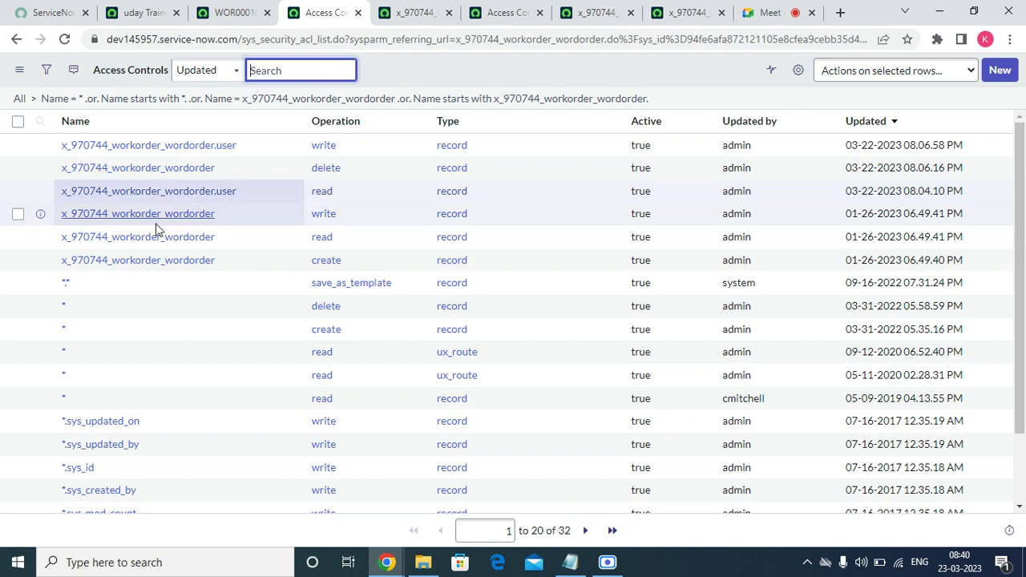
{"action": "right_click", "coordinate": [150, 244]}
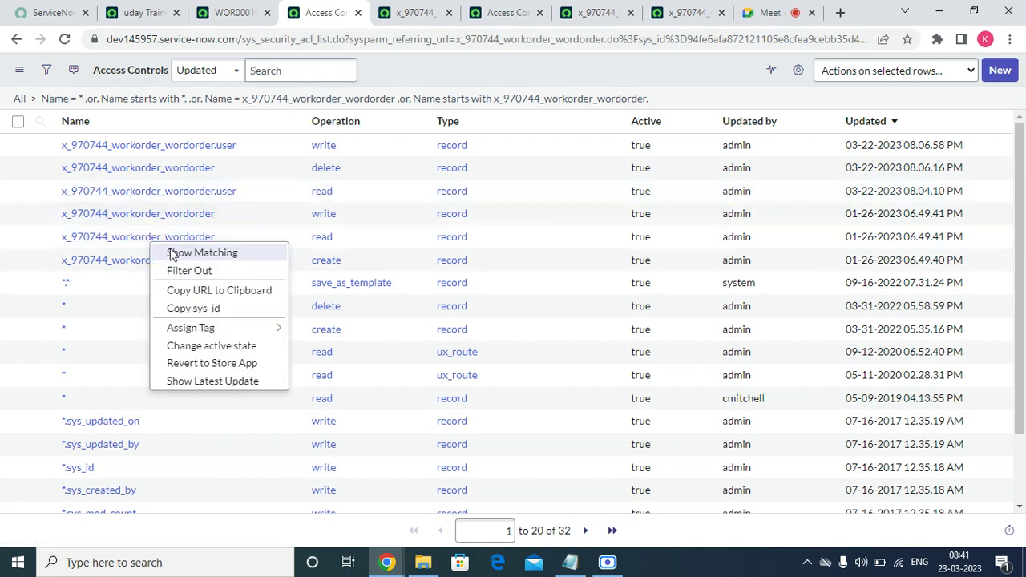
{"action": "left_click", "coordinate": [189, 255]}
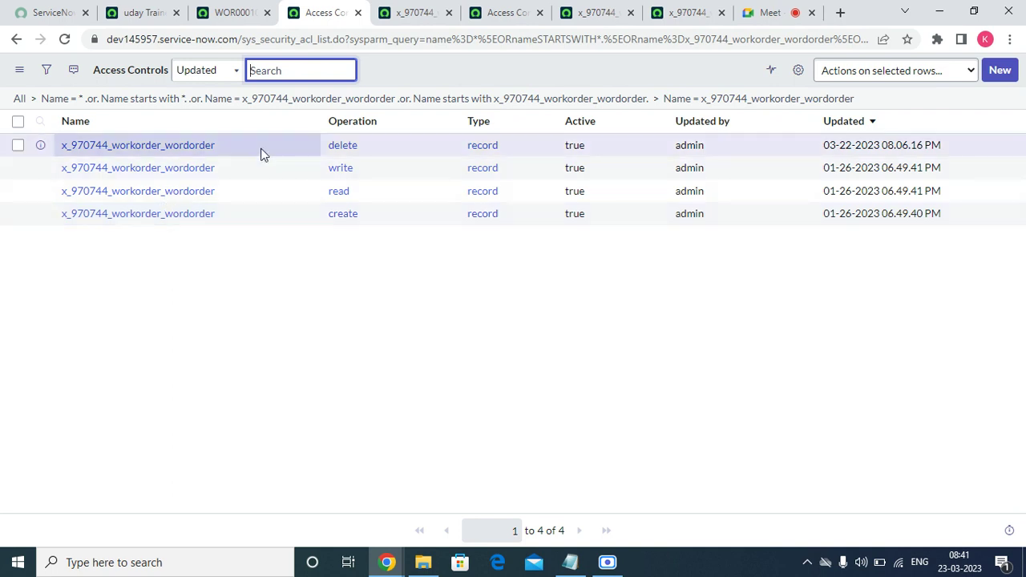
- Open the Wordorder table's write rule in a new tab
{"action": "right_click", "coordinate": [40, 169]}
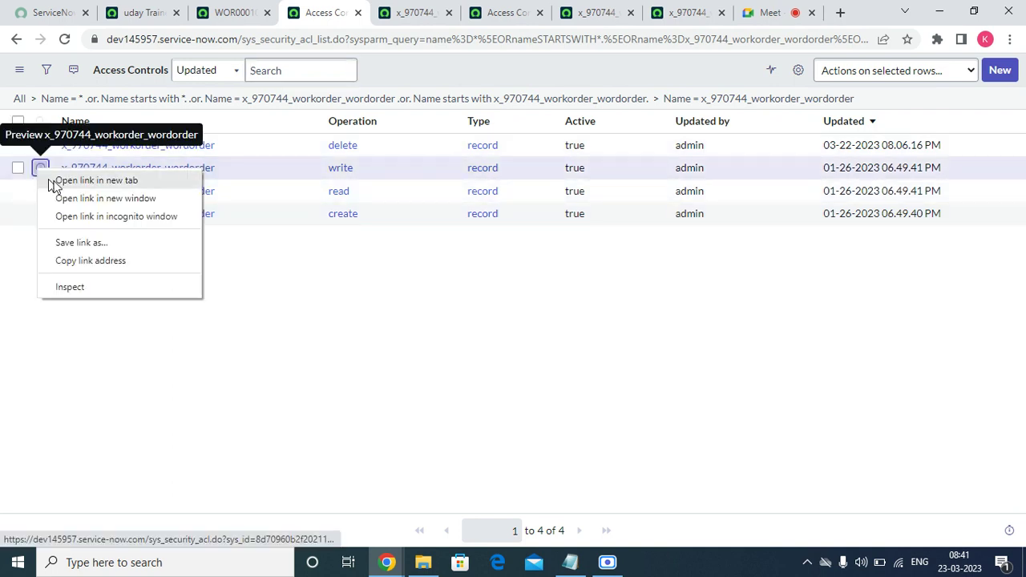
{"action": "left_click", "coordinate": [58, 179]}
{"action": "left_click", "coordinate": [376, 9]}
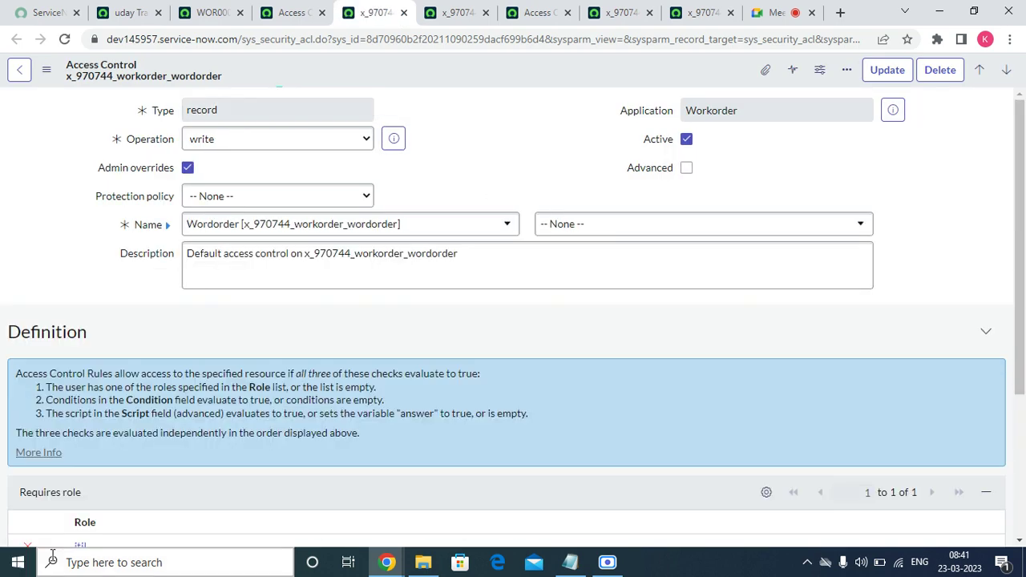
- Replace the itil required role with x_970744_workorder.wordorder_user in the Wordorder table's write rule and save the rule
{"action": "scroll", "coordinate": [252, 403], "scroll_direction": "down", "scroll_amount": 3}
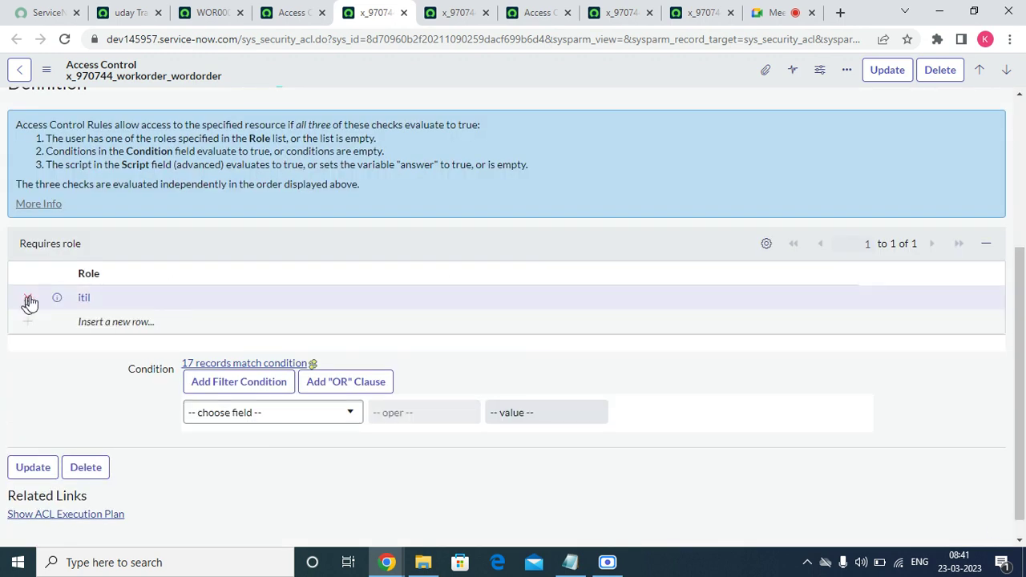
{"action": "left_click", "coordinate": [27, 298]}
{"action": "left_click", "coordinate": [108, 322]}
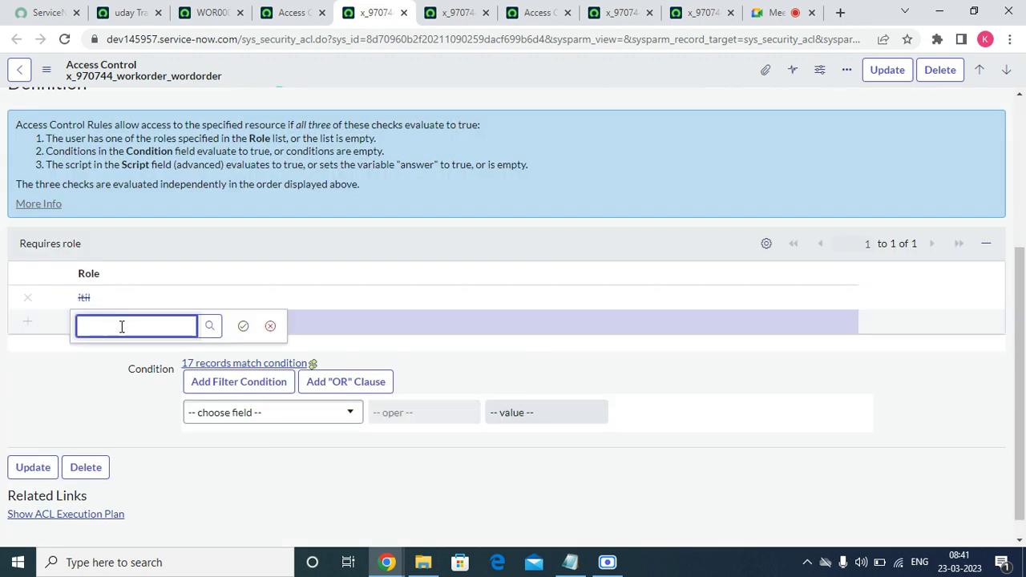
{"action": "type", "text": "x_"}
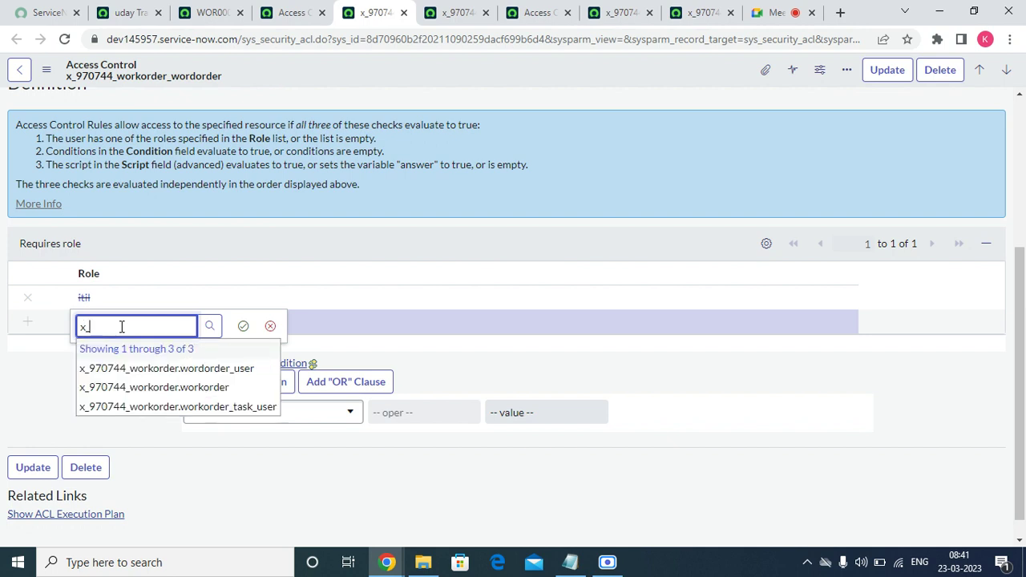
{"action": "left_click", "coordinate": [166, 368]}
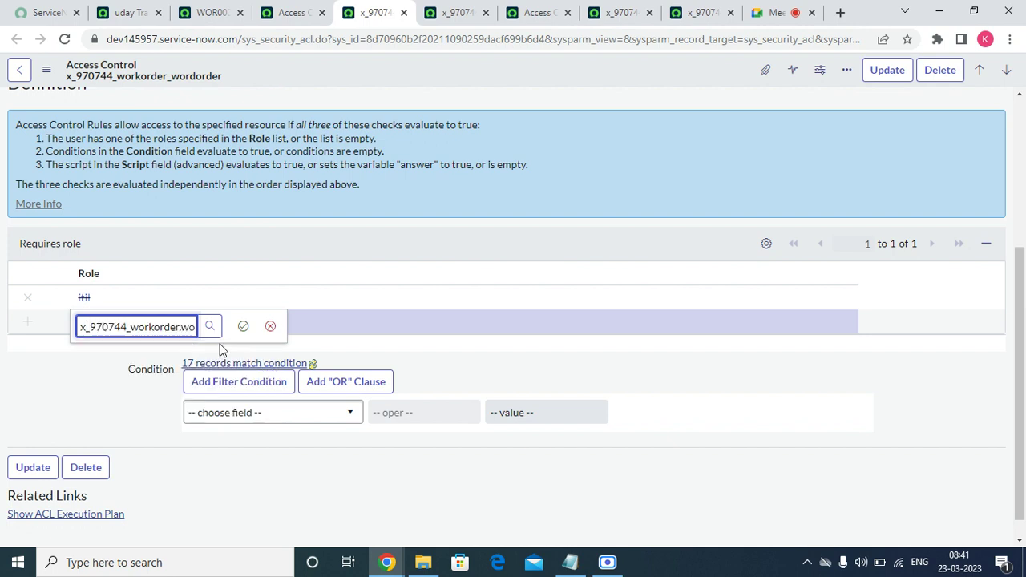
{"action": "left_click", "coordinate": [243, 326]}
{"action": "scroll", "coordinate": [1024, 126], "scroll_direction": "up", "scroll_amount": 3}
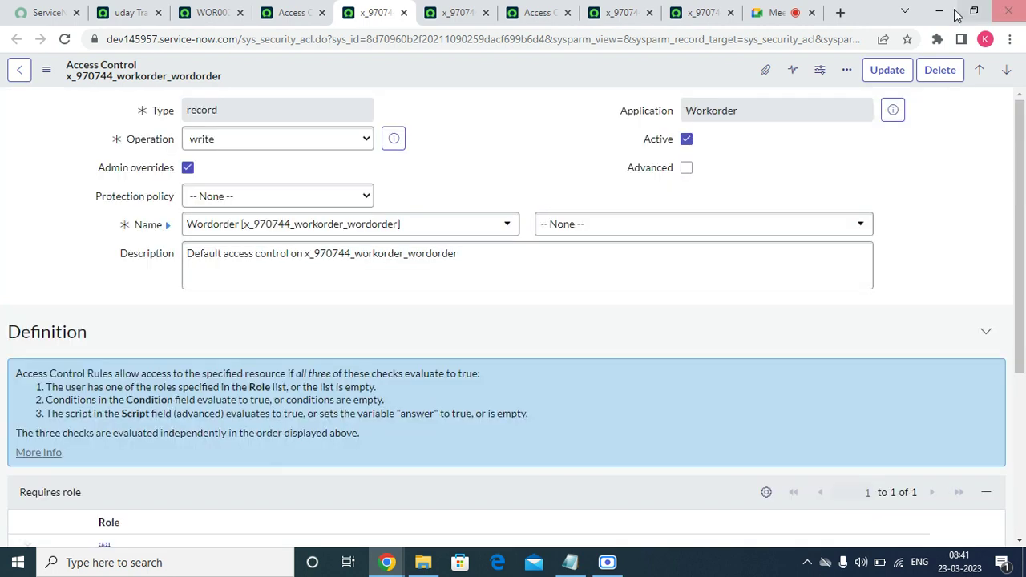
{"action": "scroll", "coordinate": [396, 296], "scroll_direction": "down", "scroll_amount": 4}
{"action": "scroll", "coordinate": [332, 326], "scroll_direction": "up", "scroll_amount": 3}
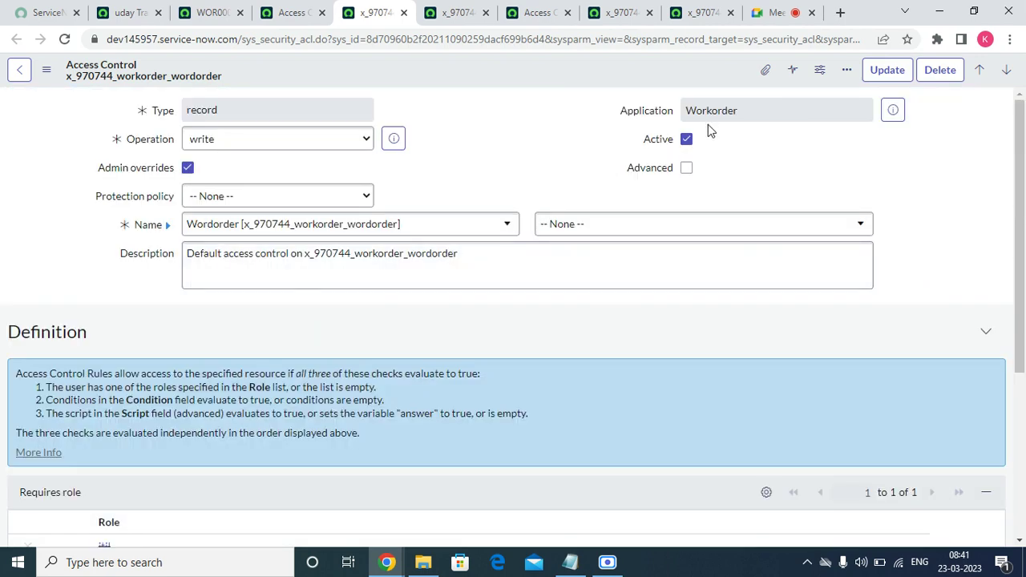
{"action": "left_click", "coordinate": [885, 70]}
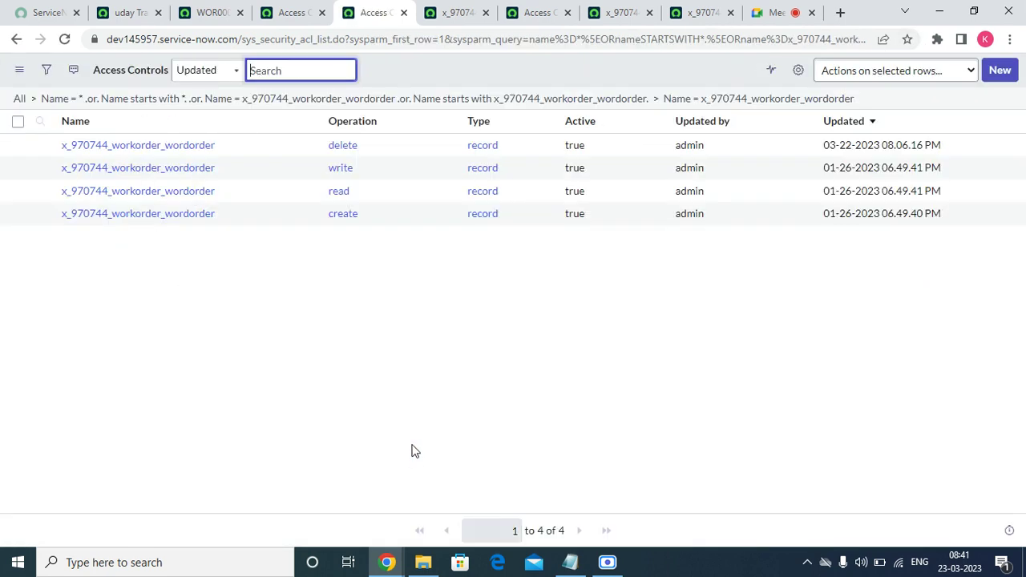
- Impersonate the first user among the recent impersonations from the administrator's home page
{"action": "left_click", "coordinate": [216, 13]}
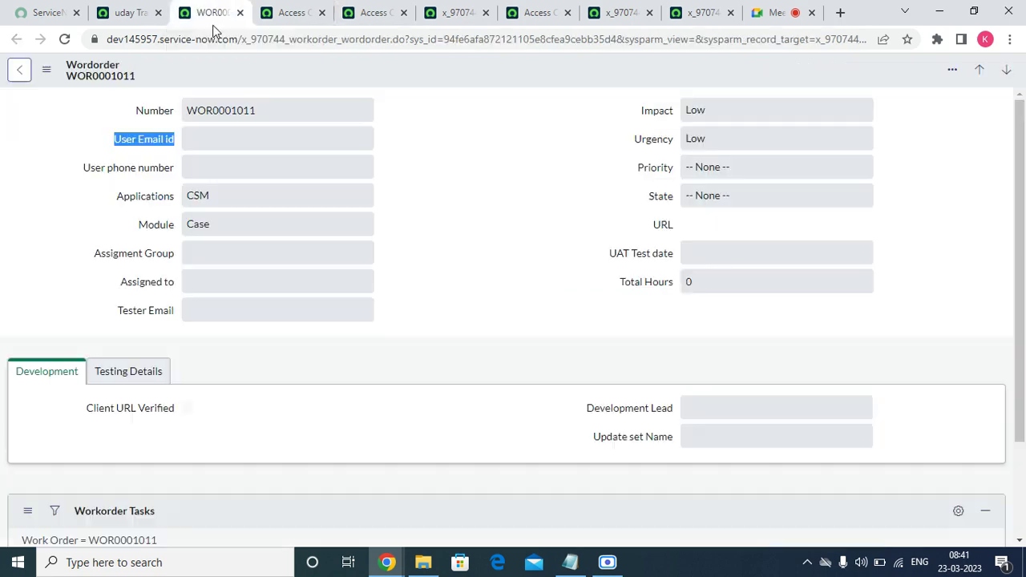
{"action": "left_click", "coordinate": [140, 13]}
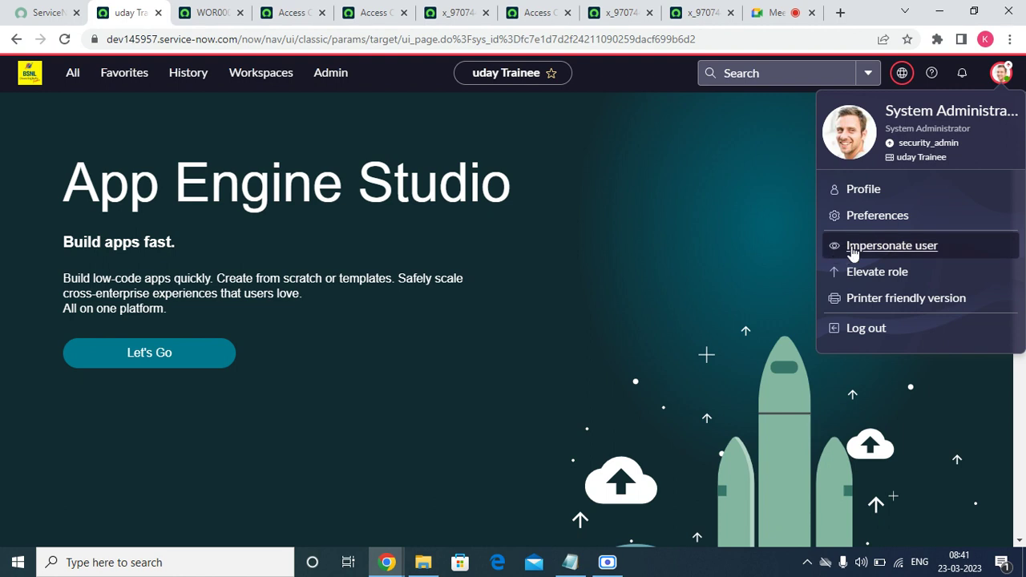
{"action": "left_click", "coordinate": [854, 250]}
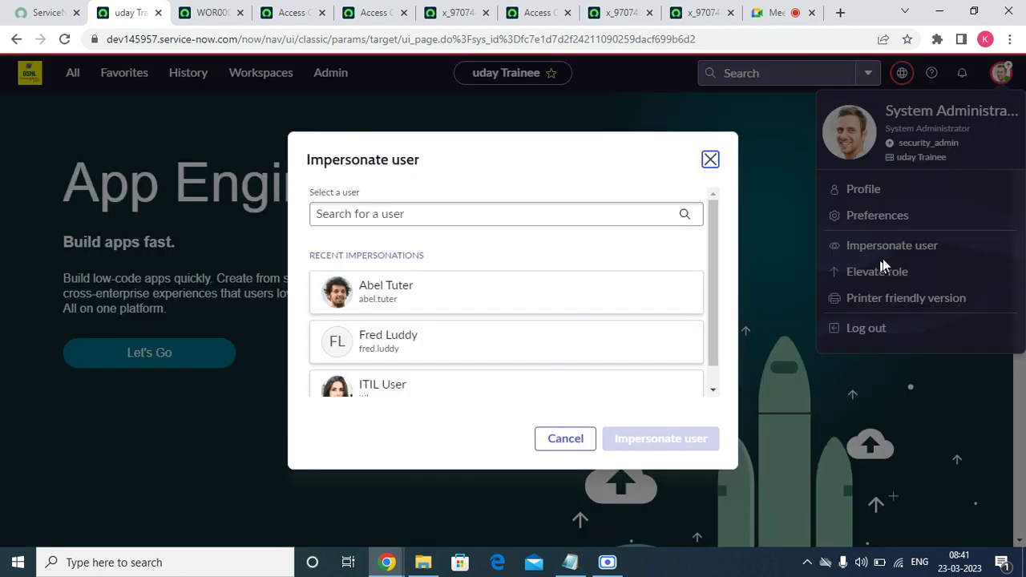
{"action": "left_click", "coordinate": [481, 298]}
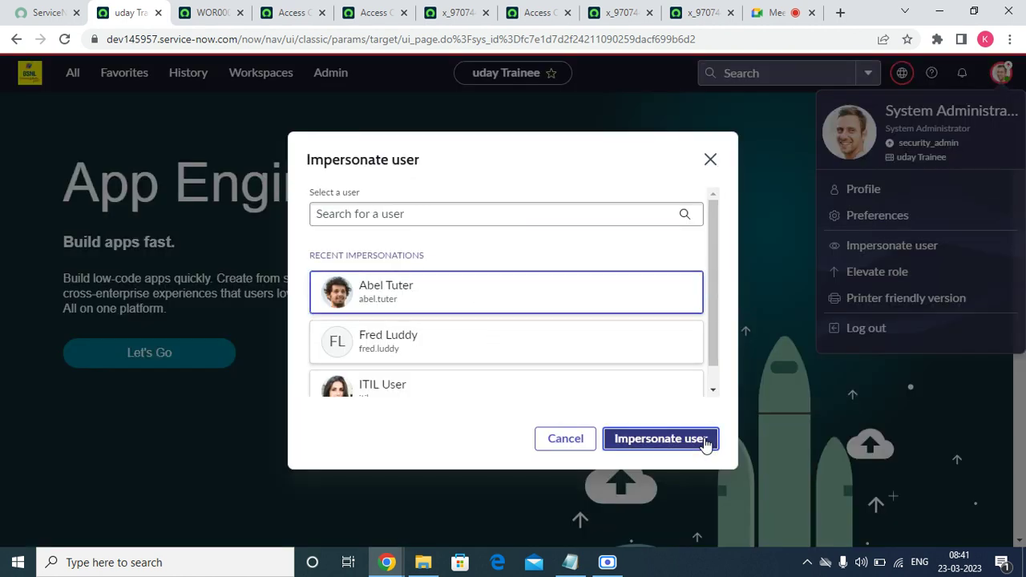
{"action": "left_click", "coordinate": [705, 441]}
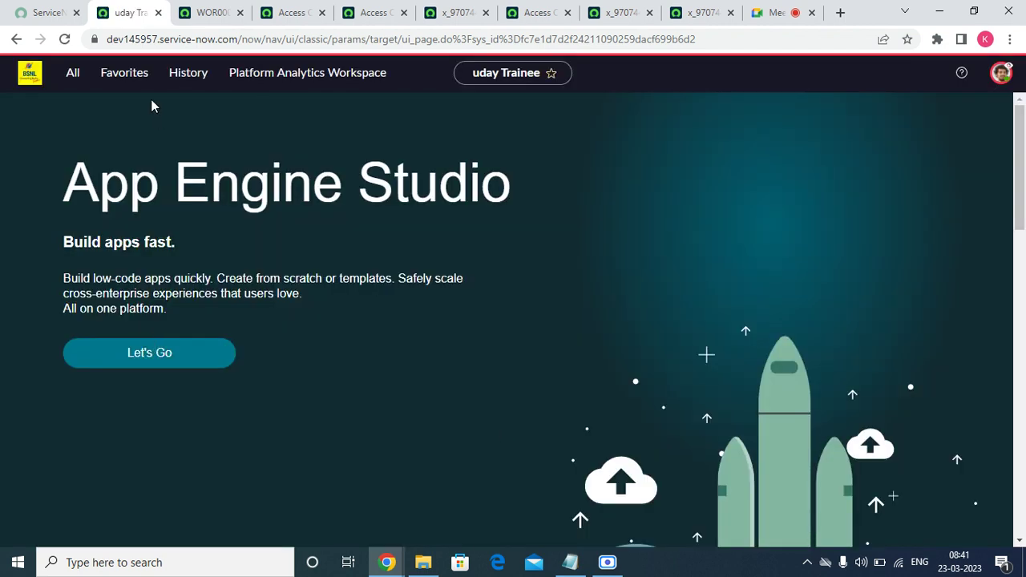
- Open the CSM Case work order WOR0001011 from the favorite Work orders list and check whether its fields are editable
{"action": "left_click", "coordinate": [114, 80]}
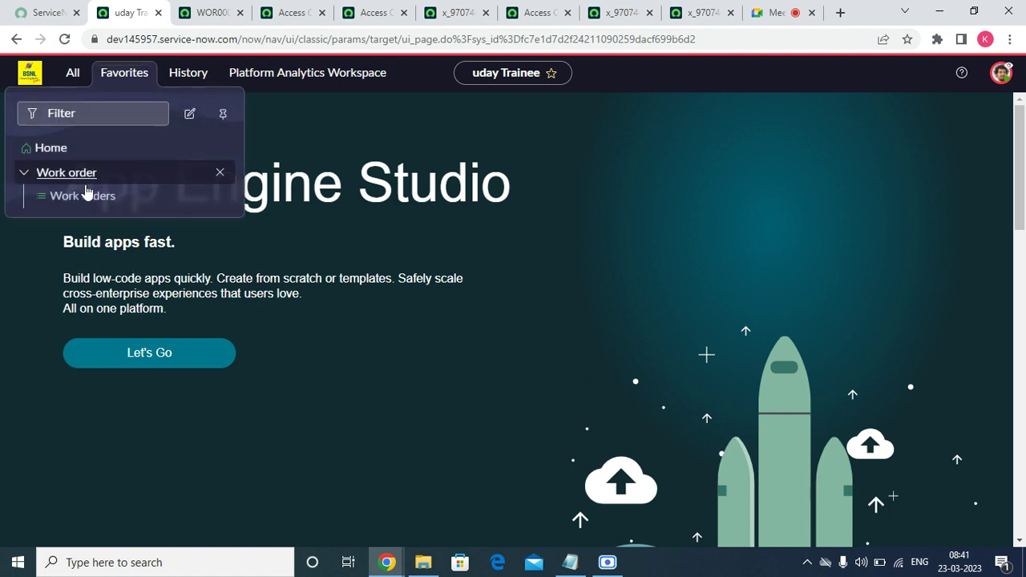
{"action": "left_click", "coordinate": [85, 191]}
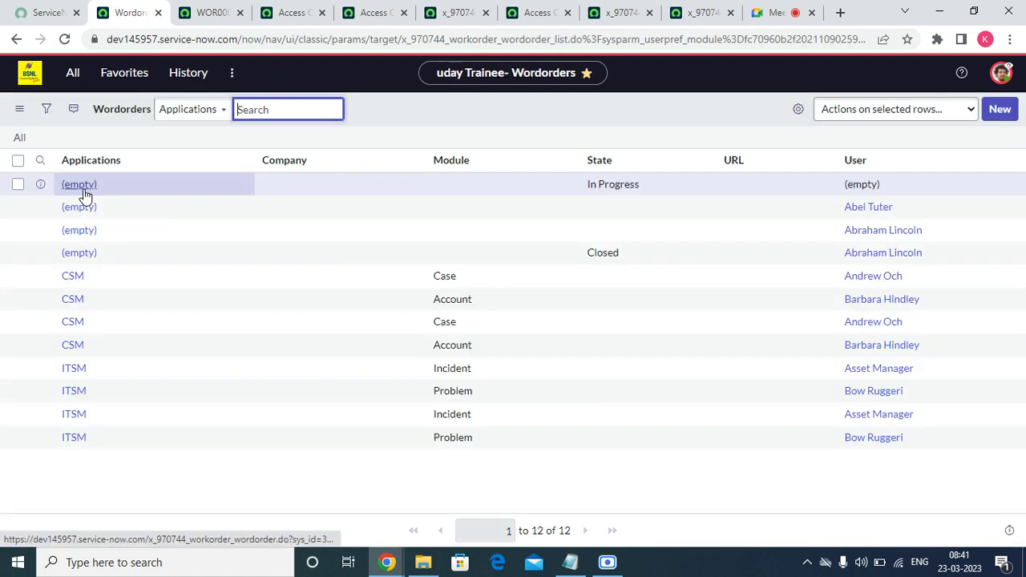
{"action": "left_click", "coordinate": [67, 277]}
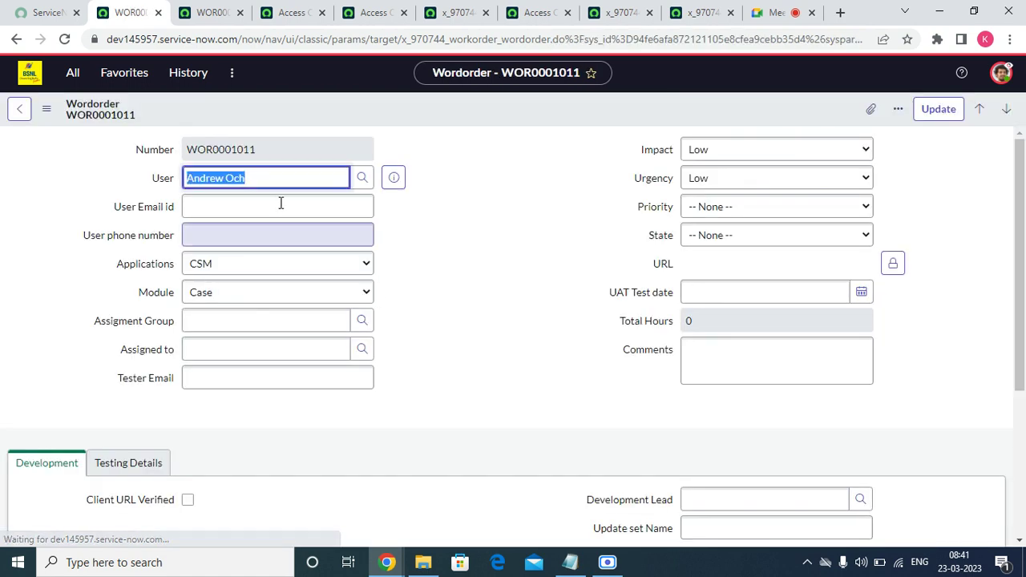
{"action": "double_click", "coordinate": [270, 176]}
{"action": "scroll", "coordinate": [458, 244], "scroll_direction": "down", "scroll_amount": 3}
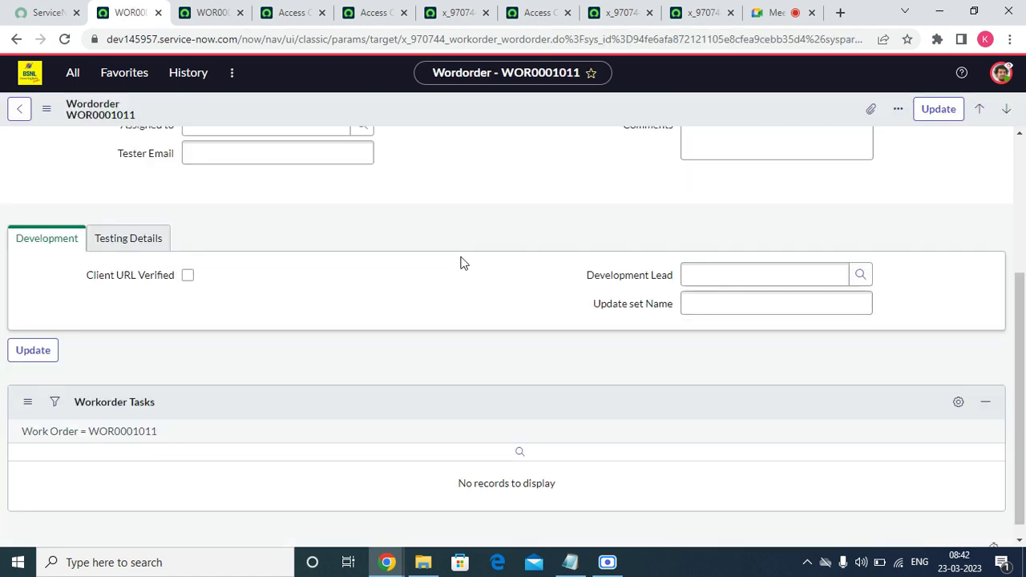
- Check the work order's Testing Details and Development sections and end the impersonation
{"action": "left_click", "coordinate": [124, 222]}
{"action": "left_click", "coordinate": [46, 221]}
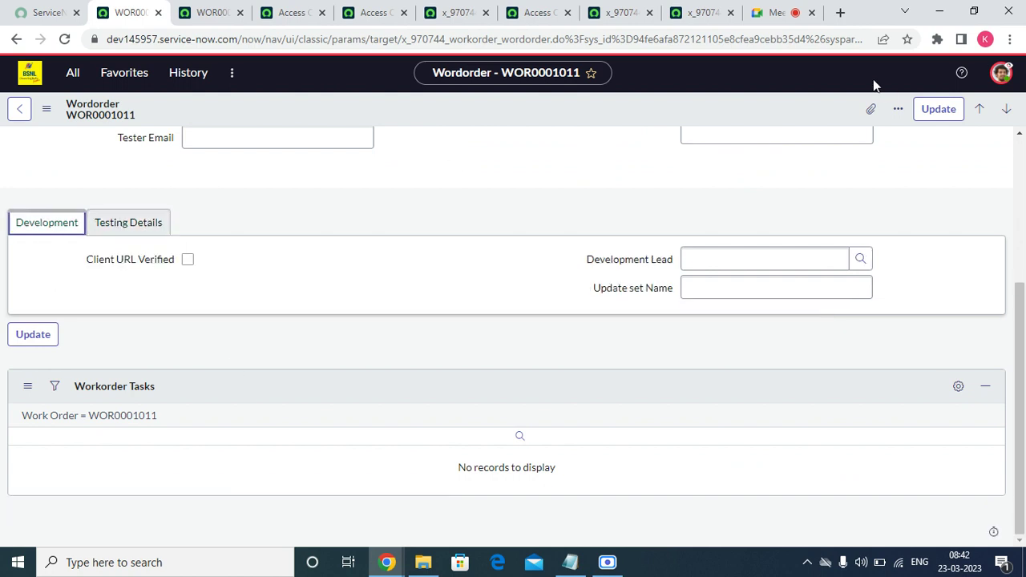
{"action": "left_click", "coordinate": [1007, 74]}
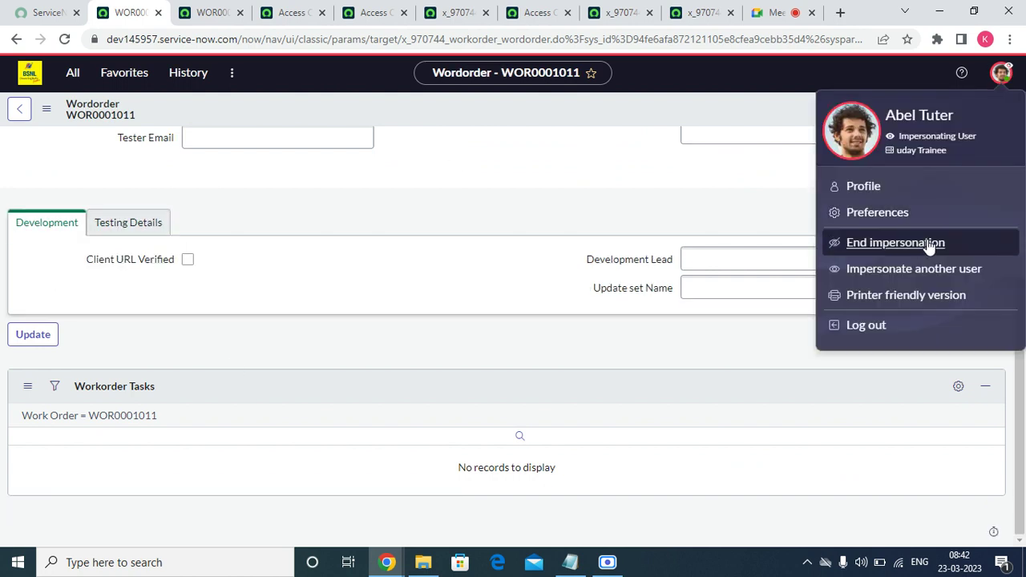
{"action": "left_click", "coordinate": [361, 10]}
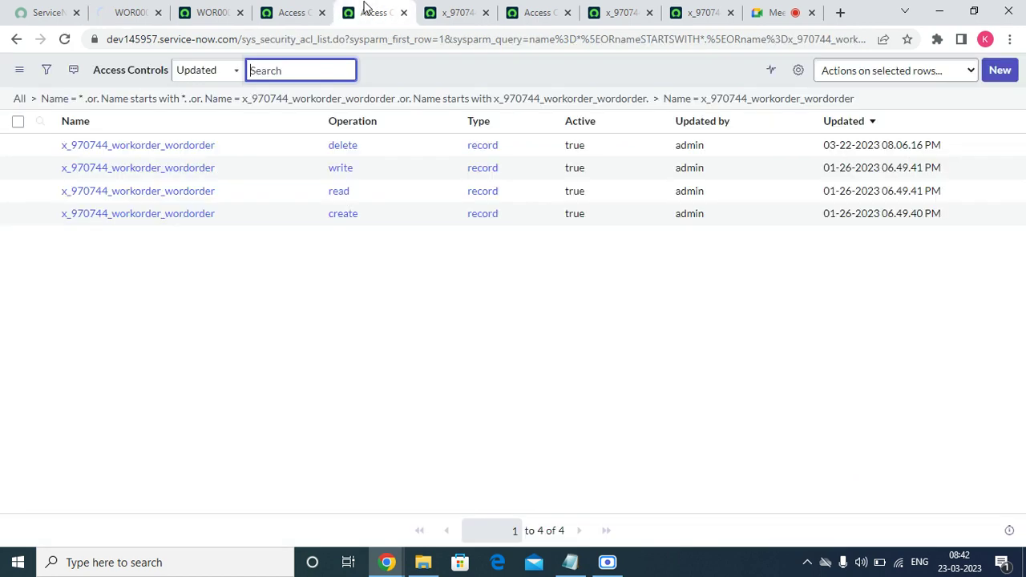
- Close the extra Access Controls list and elevate the administrator's session with the security_admin role
{"action": "left_click", "coordinate": [65, 39]}
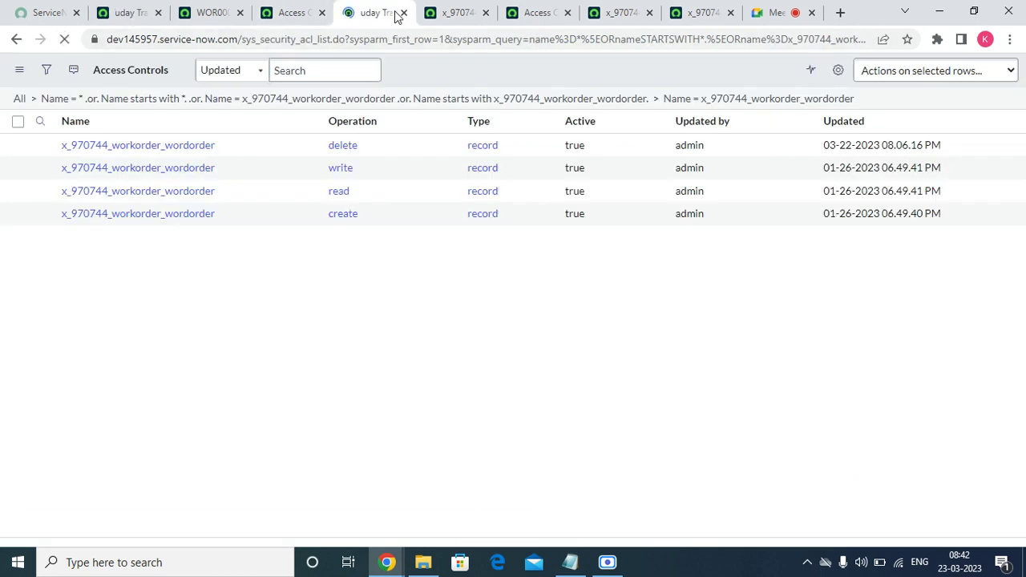
{"action": "left_click", "coordinate": [403, 13]}
{"action": "left_click", "coordinate": [132, 13]}
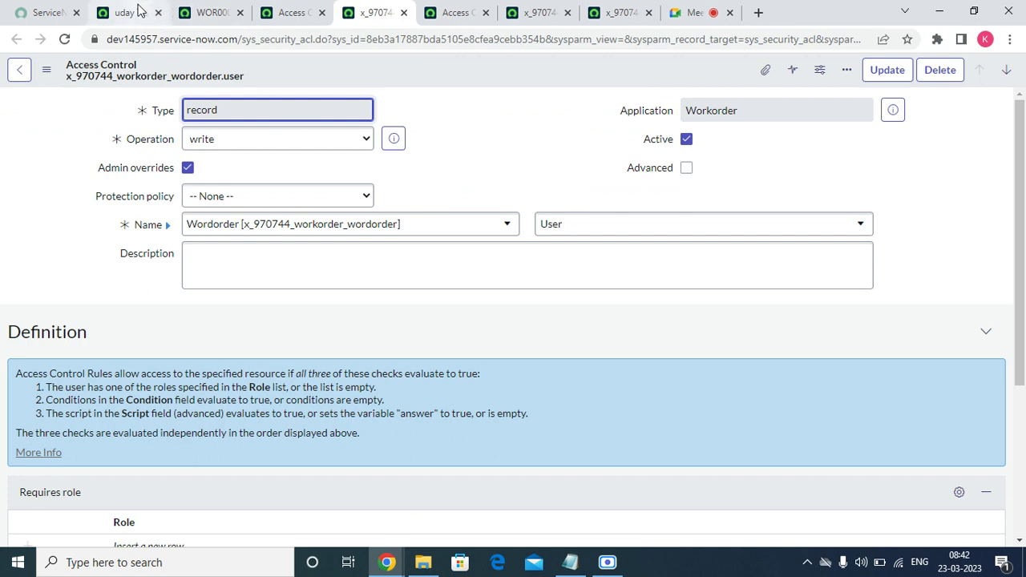
{"action": "left_click", "coordinate": [1002, 73]}
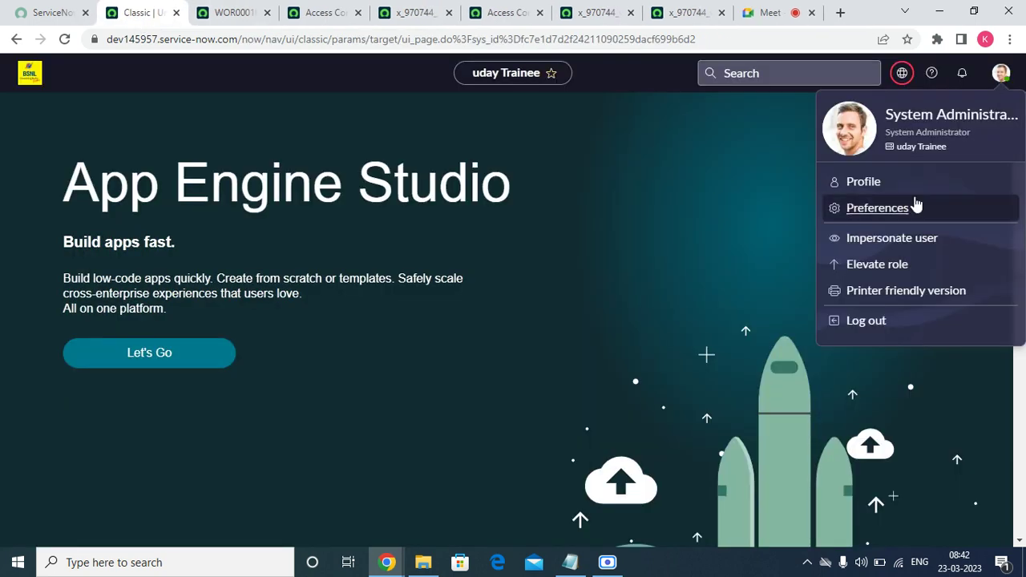
{"action": "left_click", "coordinate": [872, 264]}
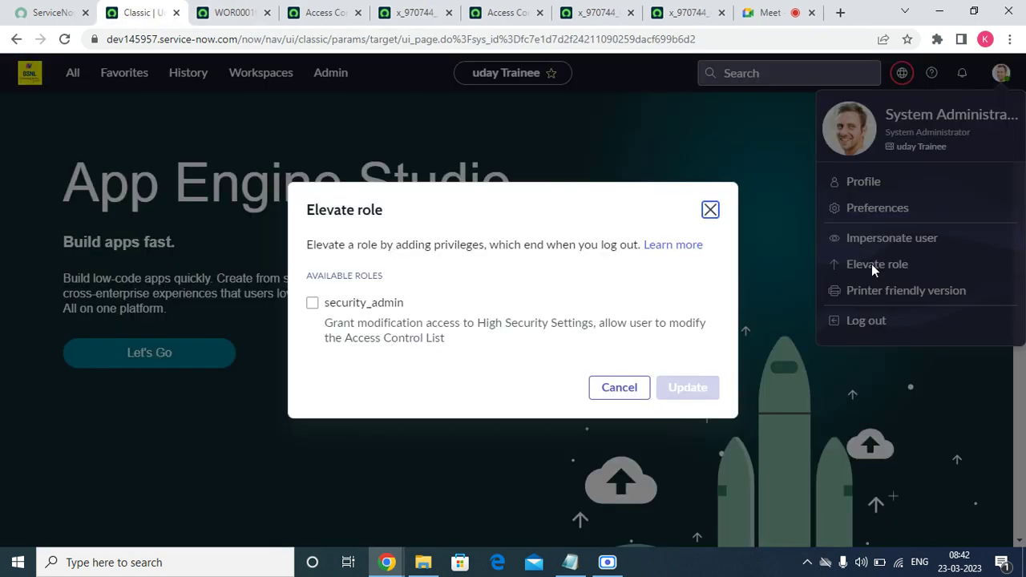
{"action": "left_click", "coordinate": [390, 304]}
{"action": "left_click", "coordinate": [687, 388]}
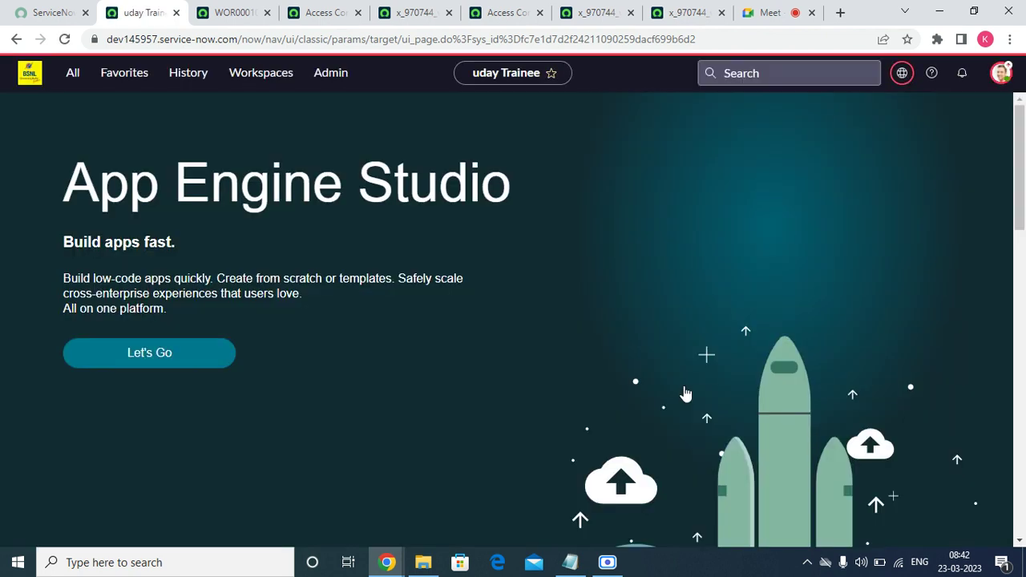
- Close the leftover Access Controls list and the open Wordorder access rule pages
{"action": "left_click", "coordinate": [86, 73]}
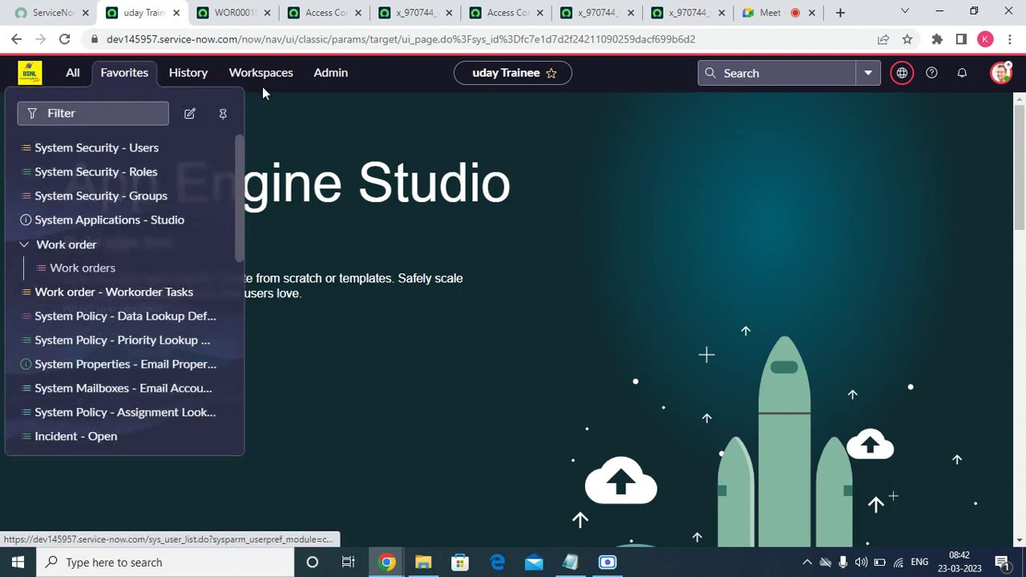
{"action": "left_click", "coordinate": [402, 10]}
{"action": "left_click", "coordinate": [448, 12]}
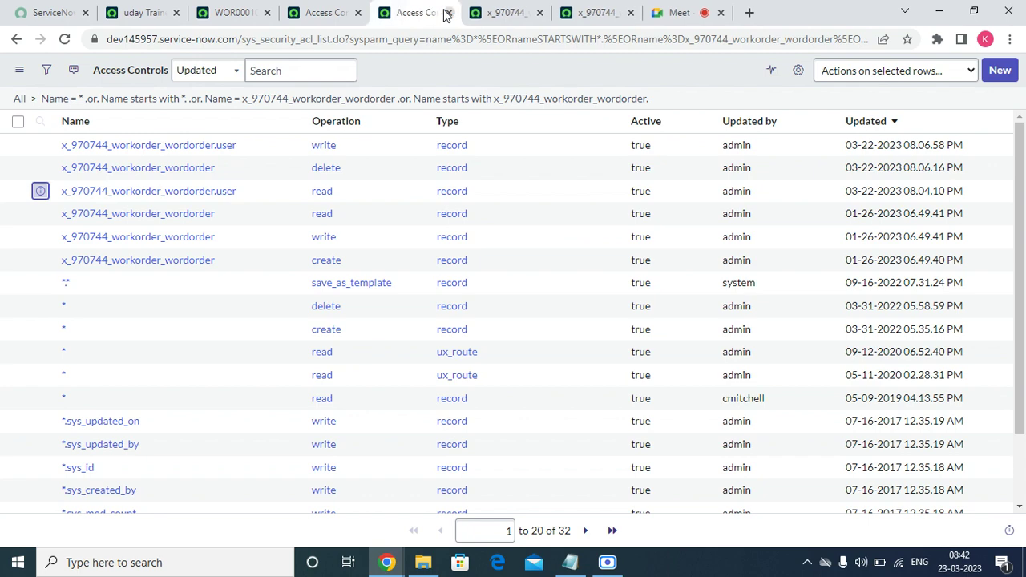
{"action": "left_click", "coordinate": [448, 12]}
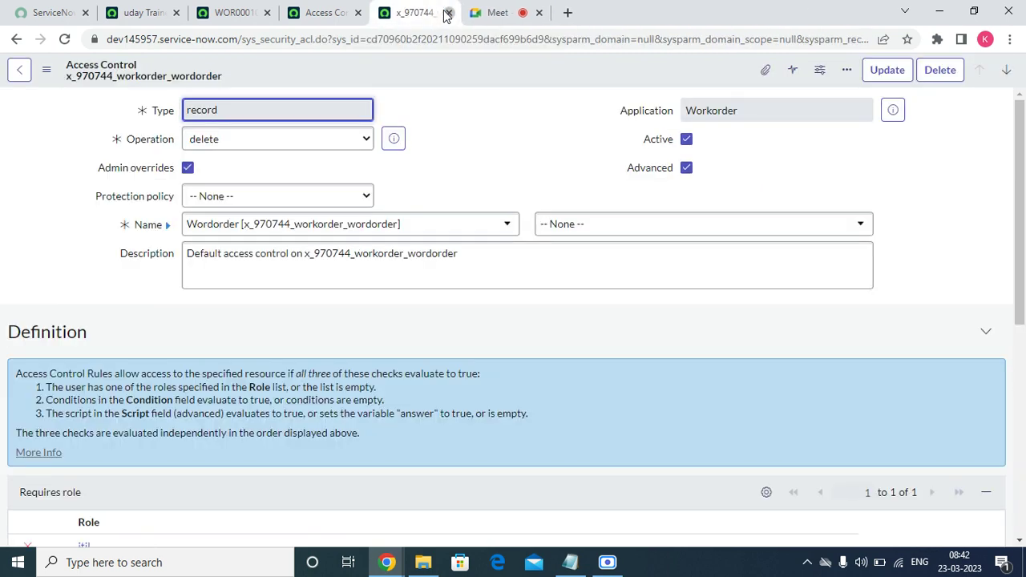
{"action": "left_click", "coordinate": [448, 12]}
{"action": "left_click", "coordinate": [448, 12]}
- Remove the exact-name condition from the remaining Access Controls list and start a new record rule with the write operation
{"action": "left_click", "coordinate": [289, 17]}
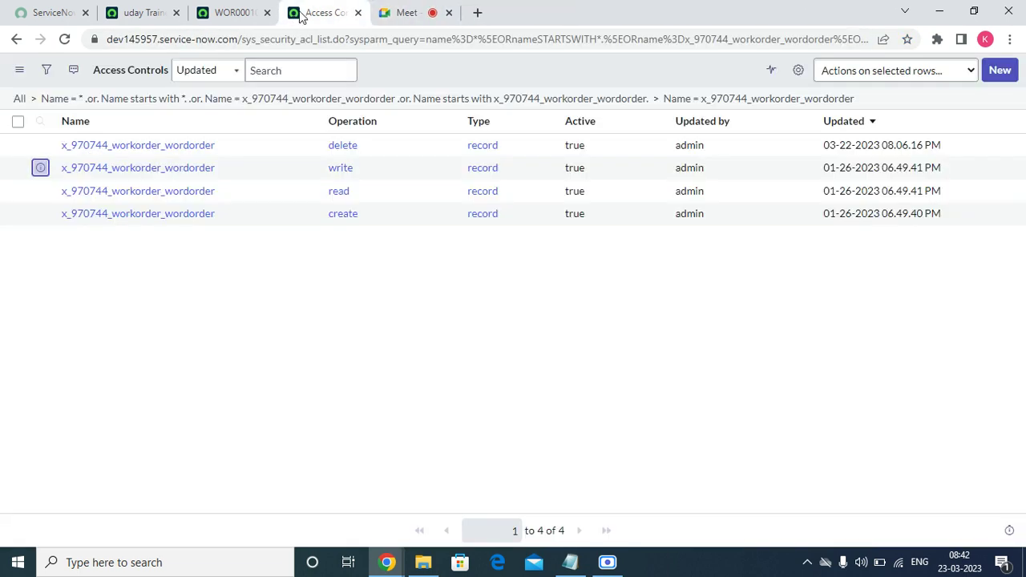
{"action": "left_click", "coordinate": [399, 102]}
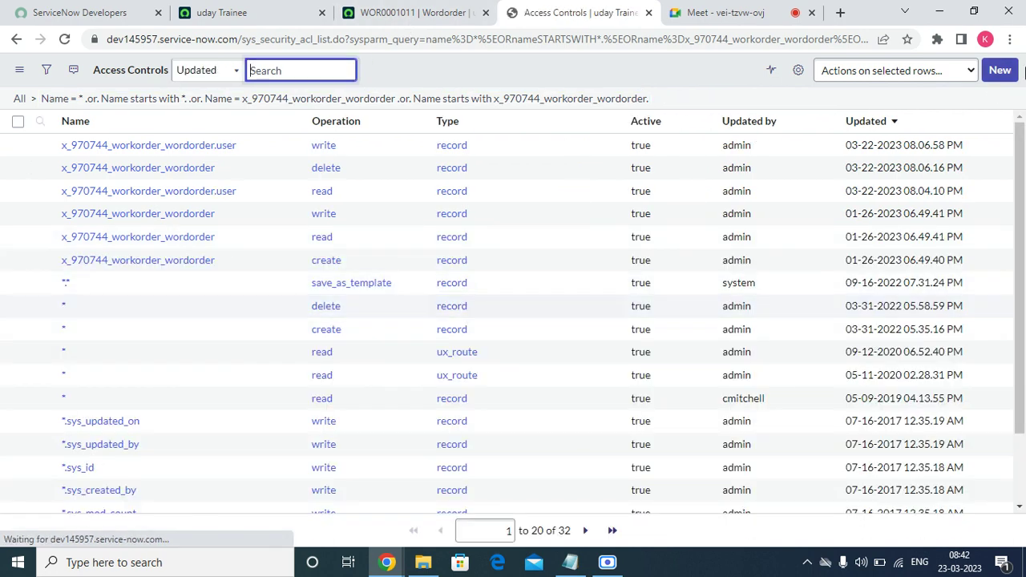
{"action": "left_click", "coordinate": [1000, 74]}
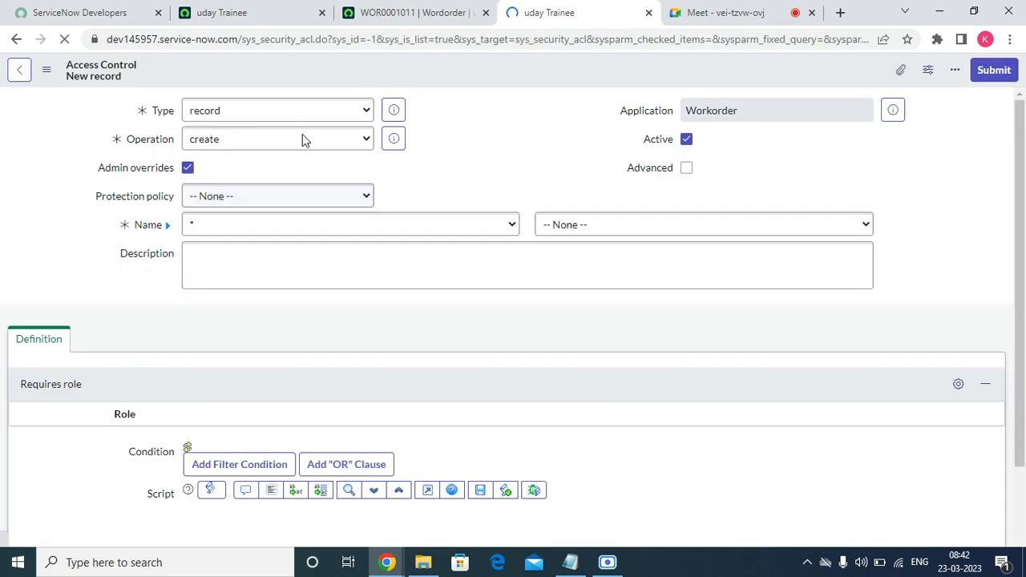
{"action": "left_click", "coordinate": [302, 134]}
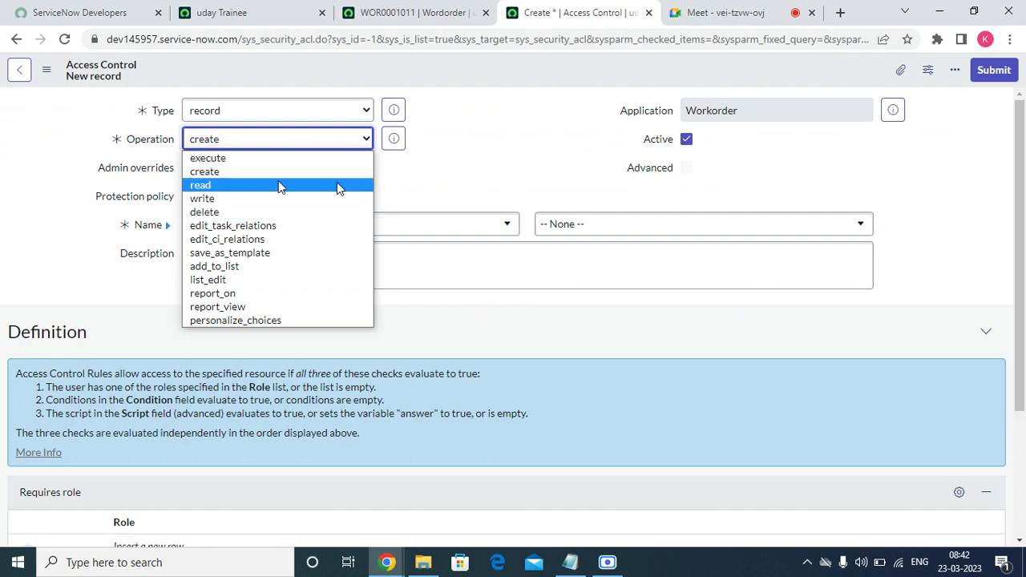
{"action": "left_click", "coordinate": [223, 198]}
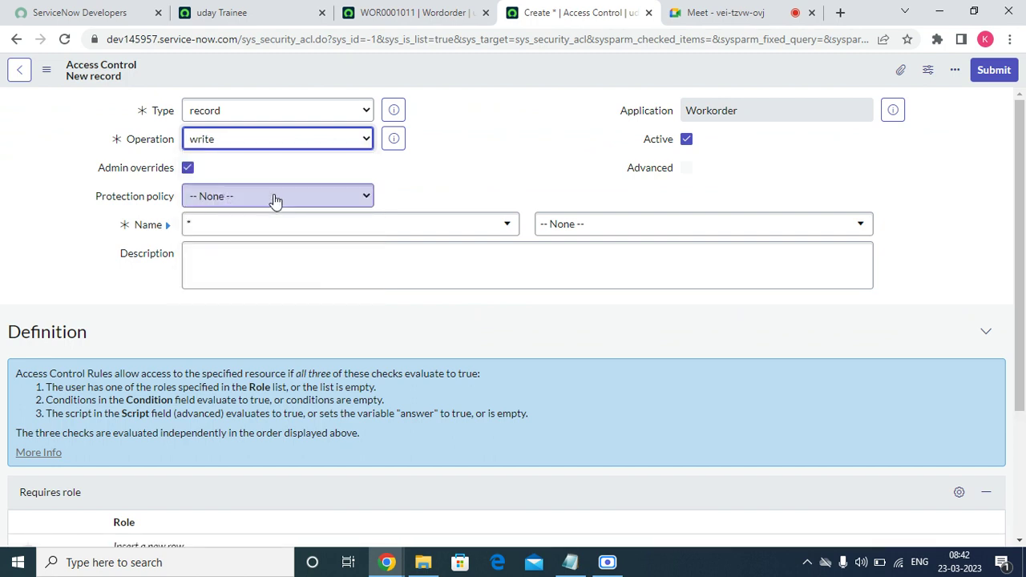
{"action": "left_click", "coordinate": [275, 198]}
{"action": "left_click", "coordinate": [265, 212]}
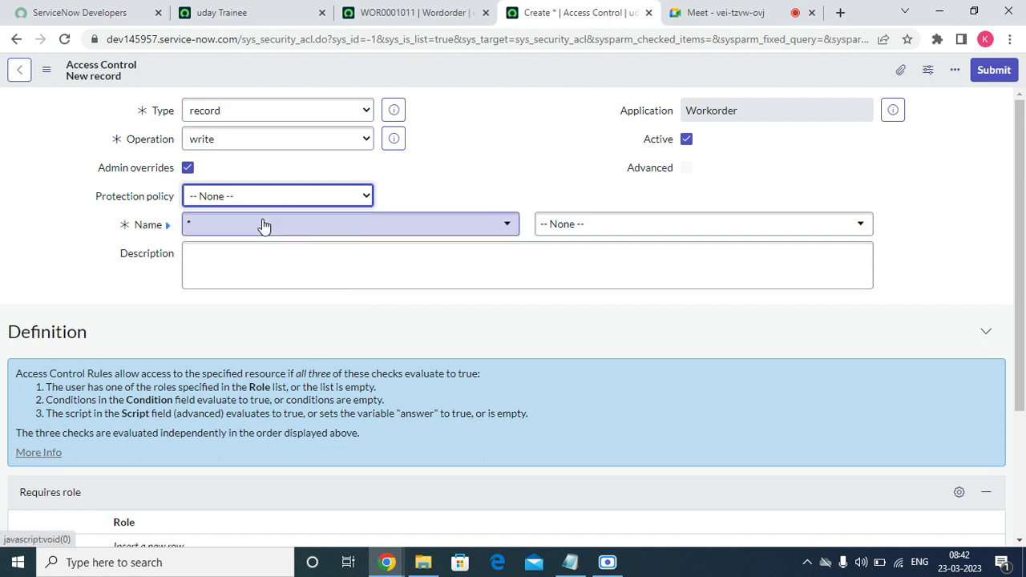
- Set the new rule's name to the Wordorder [x_970744_workorder_wordorder] table with * as the field
{"action": "left_click", "coordinate": [332, 231]}
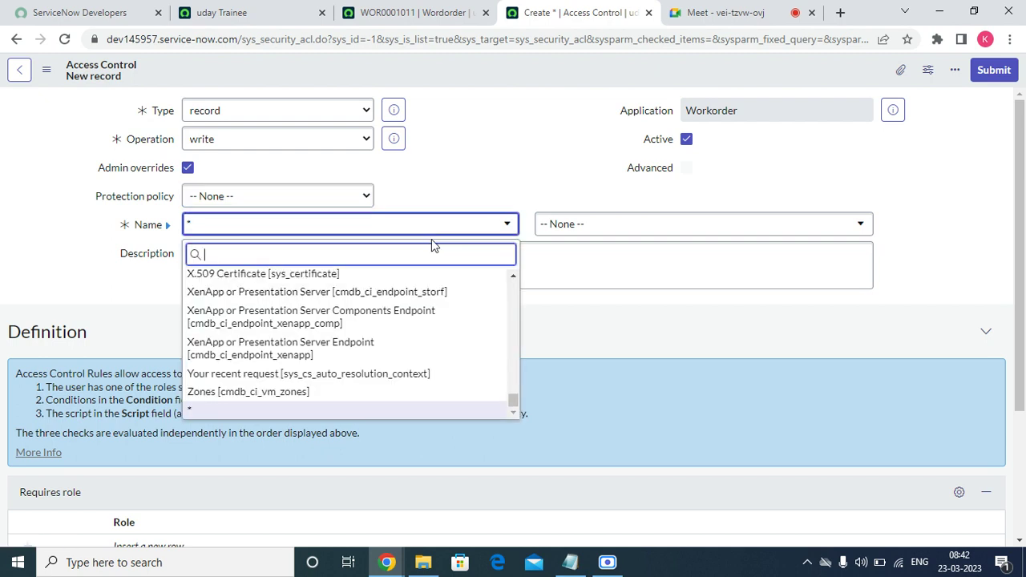
{"action": "type", "text": "zz"}
{"action": "key", "text": "BackSpace"}
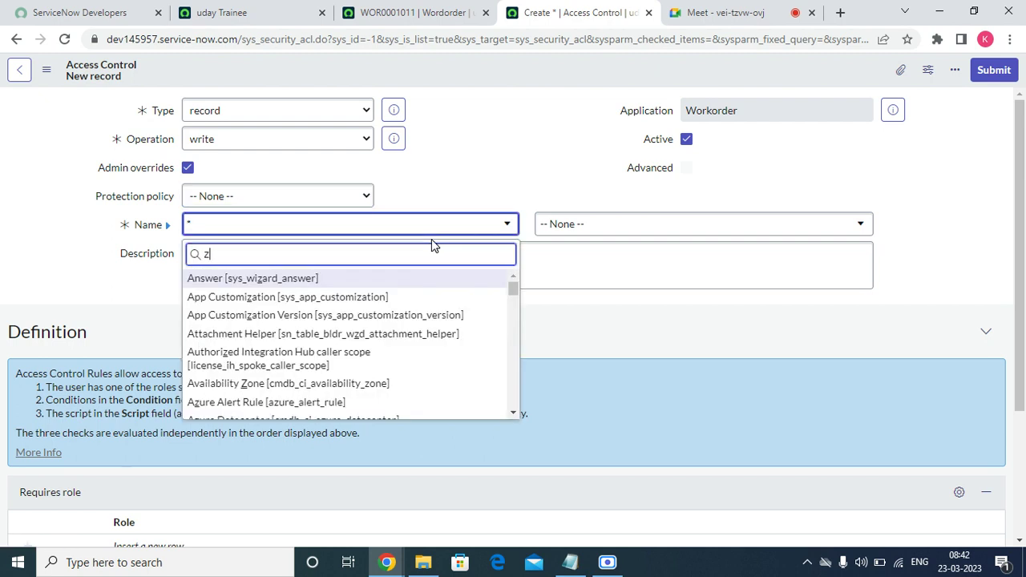
{"action": "type", "text": "x"}
{"action": "key", "text": "BackSpace"}
{"action": "key", "text": "BackSpace"}
{"action": "type", "text": "x"}
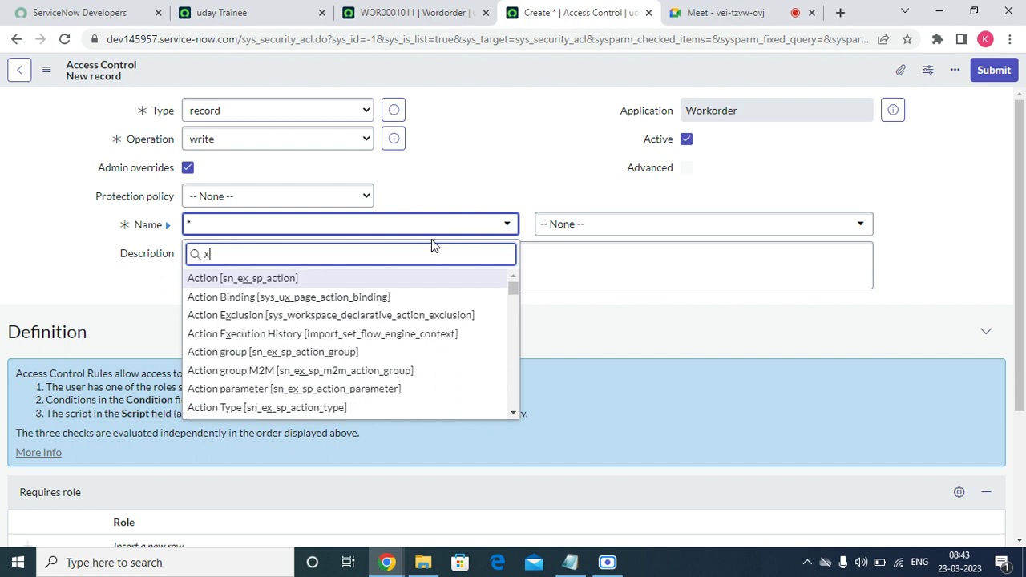
{"action": "type", "text": "_"}
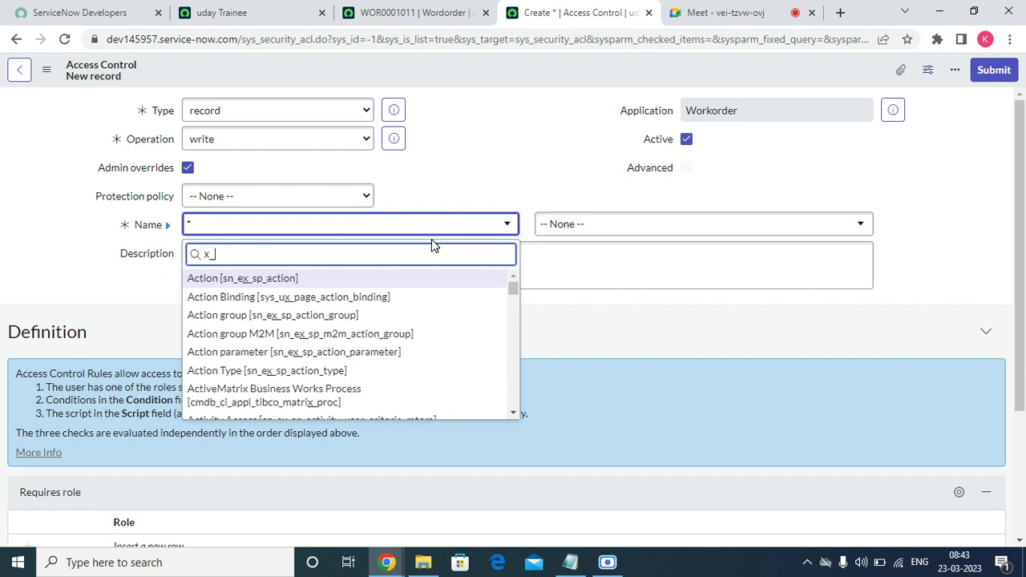
{"action": "key", "text": "BackSpace"}
{"action": "key", "text": "BackSpace"}
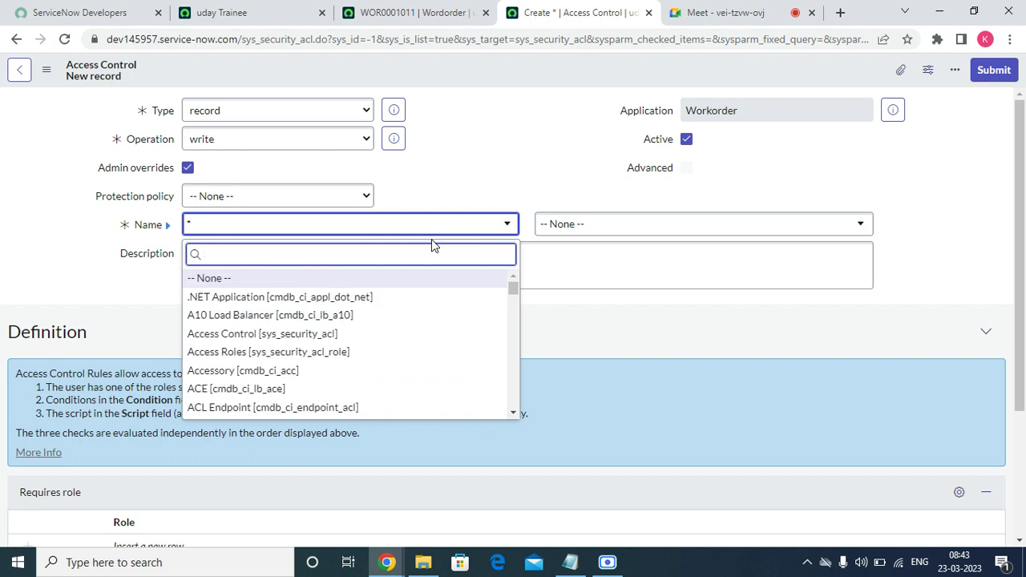
{"action": "type", "text": "work"}
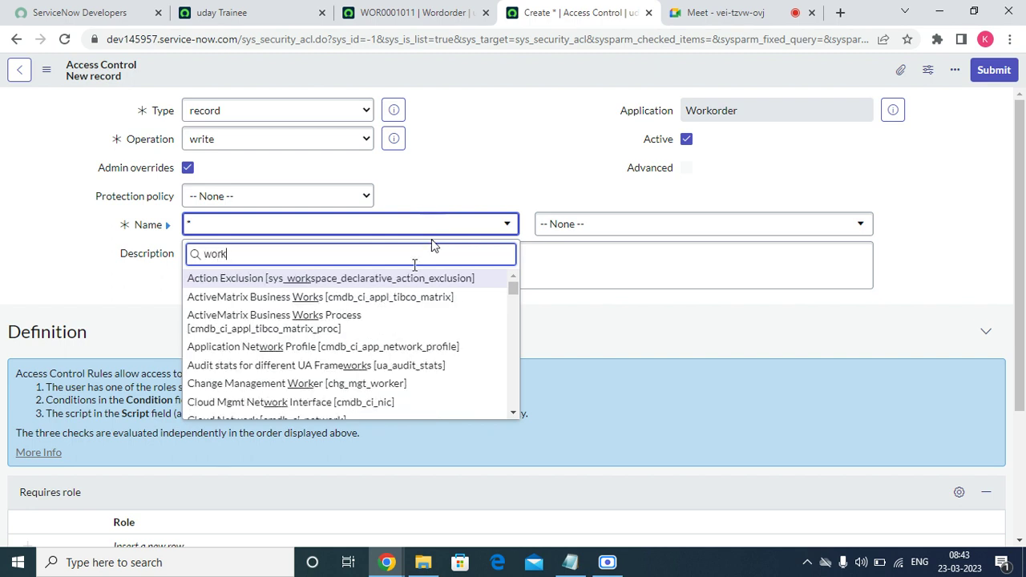
{"action": "scroll", "coordinate": [404, 291], "scroll_direction": "down", "scroll_amount": 10}
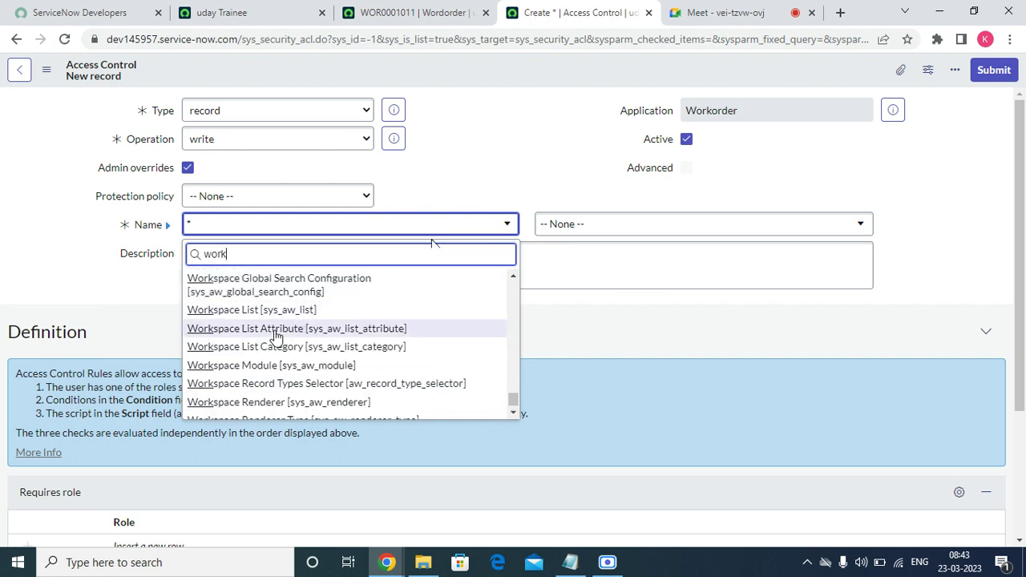
{"action": "type", "text": "k"}
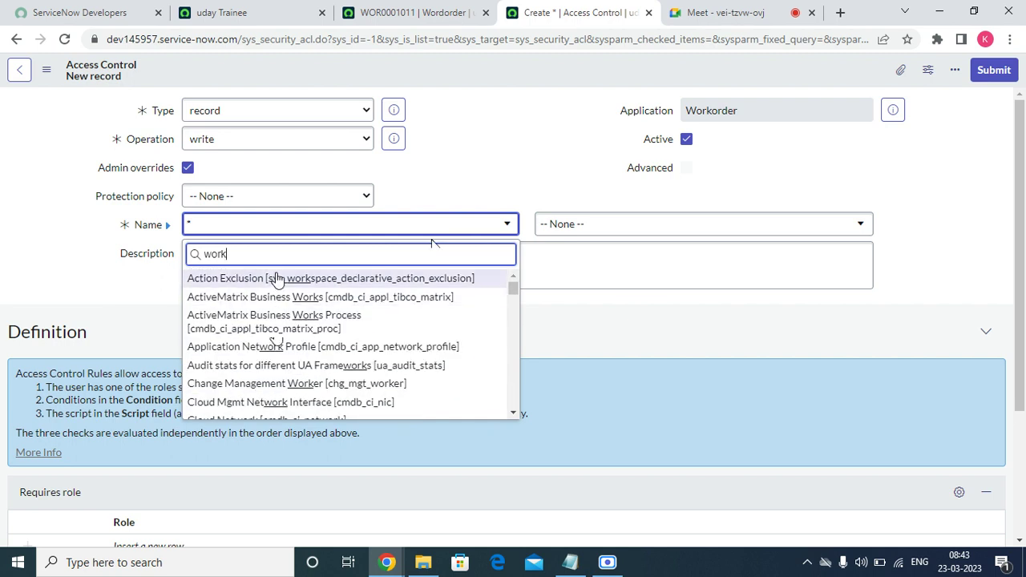
{"action": "type", "text": "or"}
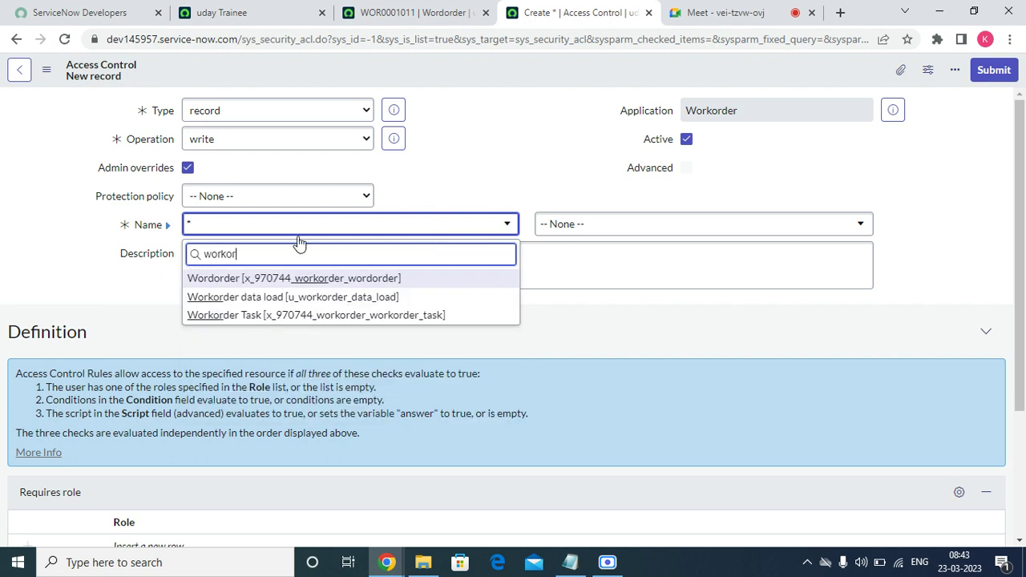
{"action": "left_click", "coordinate": [373, 277]}
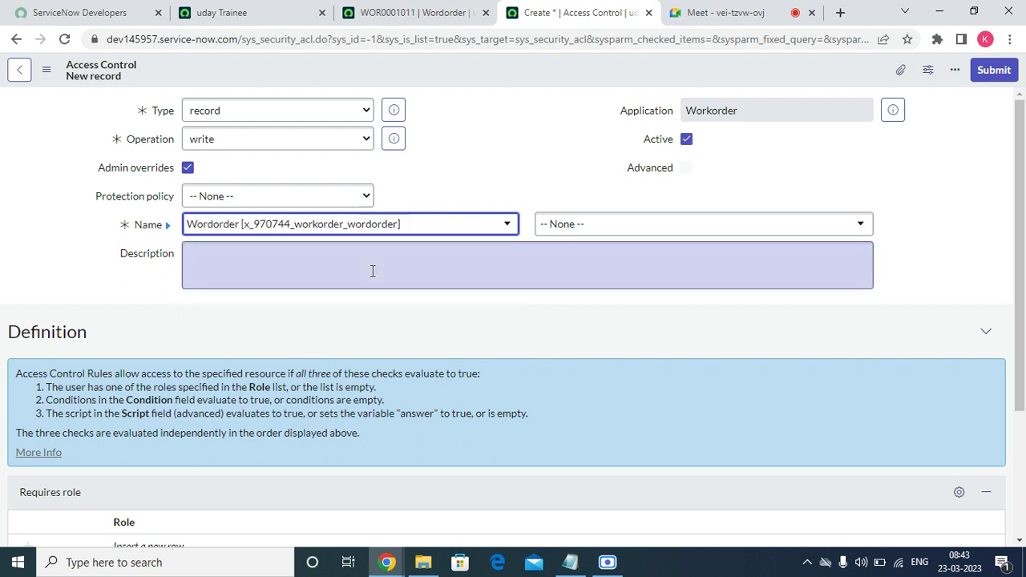
{"action": "left_click", "coordinate": [615, 230]}
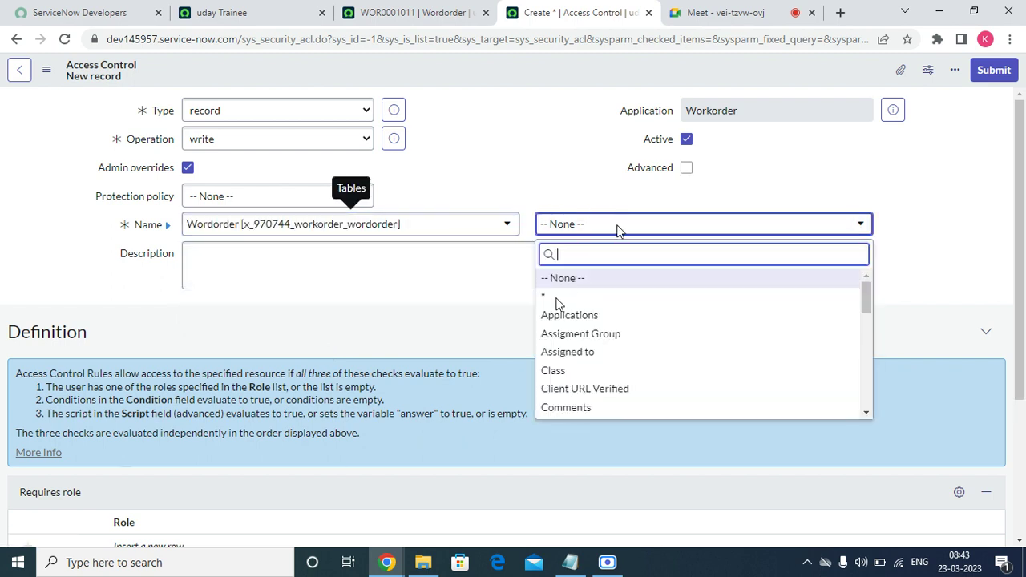
{"action": "left_click", "coordinate": [559, 301]}
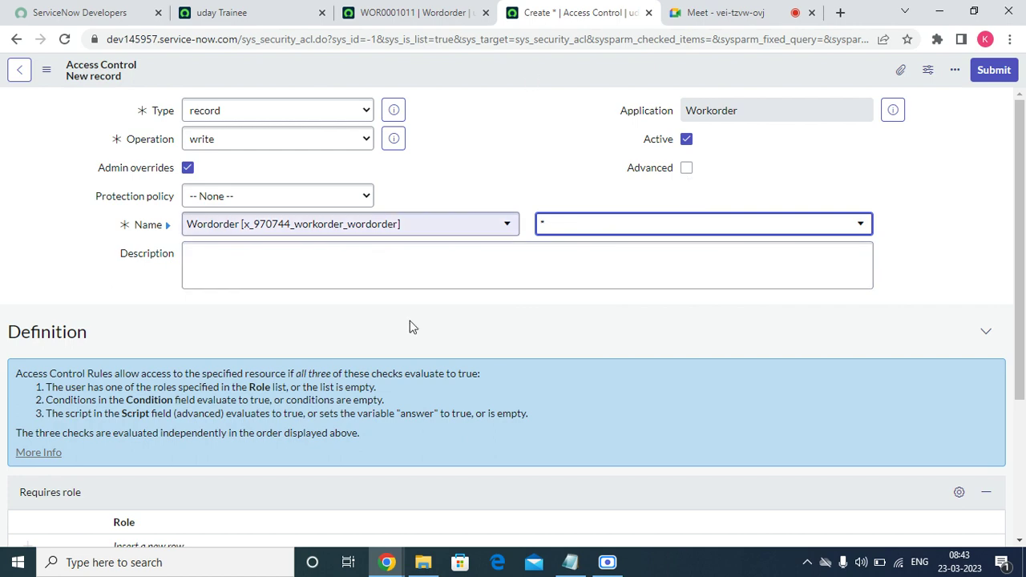
- Save the new Wordorder write rule without a required role, accepting the security rules verification
{"action": "scroll", "coordinate": [409, 326], "scroll_direction": "down", "scroll_amount": 3}
{"action": "double_click", "coordinate": [158, 347]}
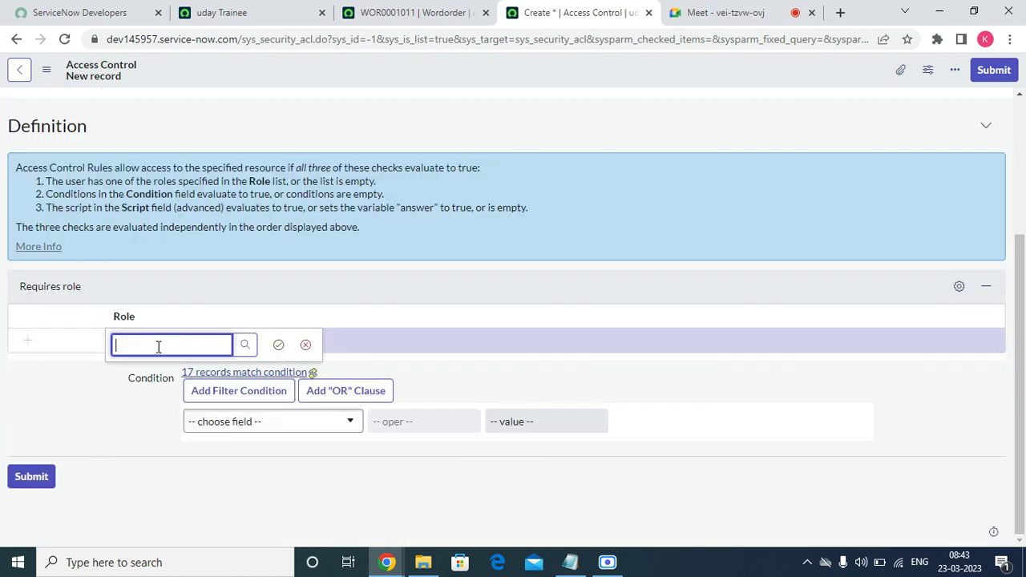
{"action": "scroll", "coordinate": [241, 280], "scroll_direction": "up", "scroll_amount": 3}
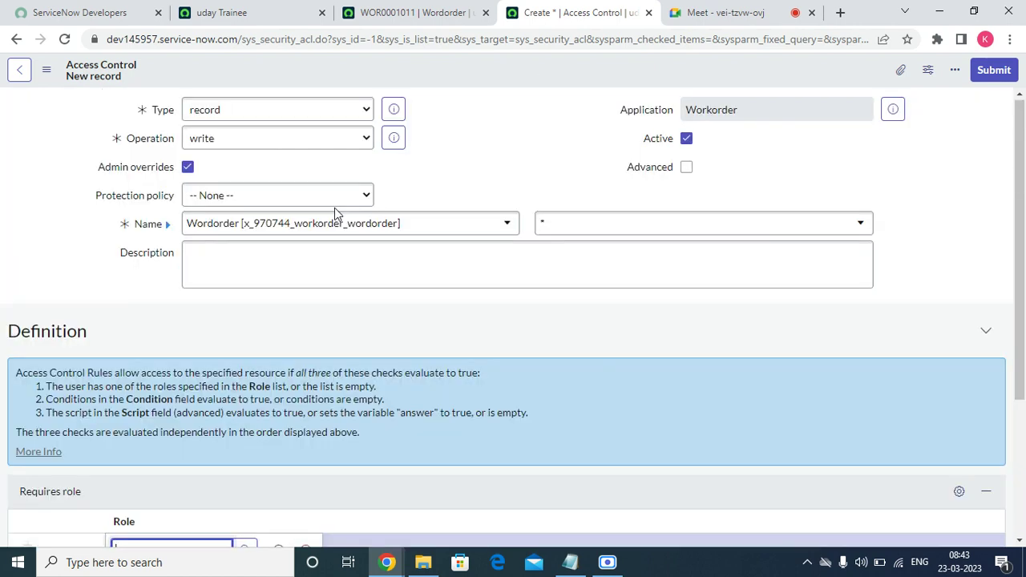
{"action": "right_click", "coordinate": [590, 63]}
{"action": "left_click", "coordinate": [615, 72]}
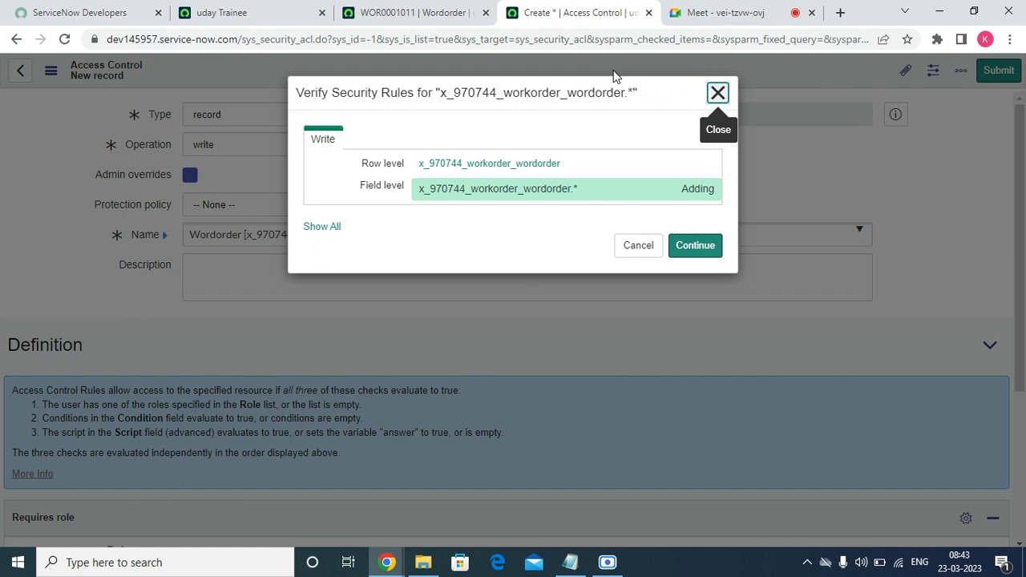
{"action": "left_click", "coordinate": [695, 245]}
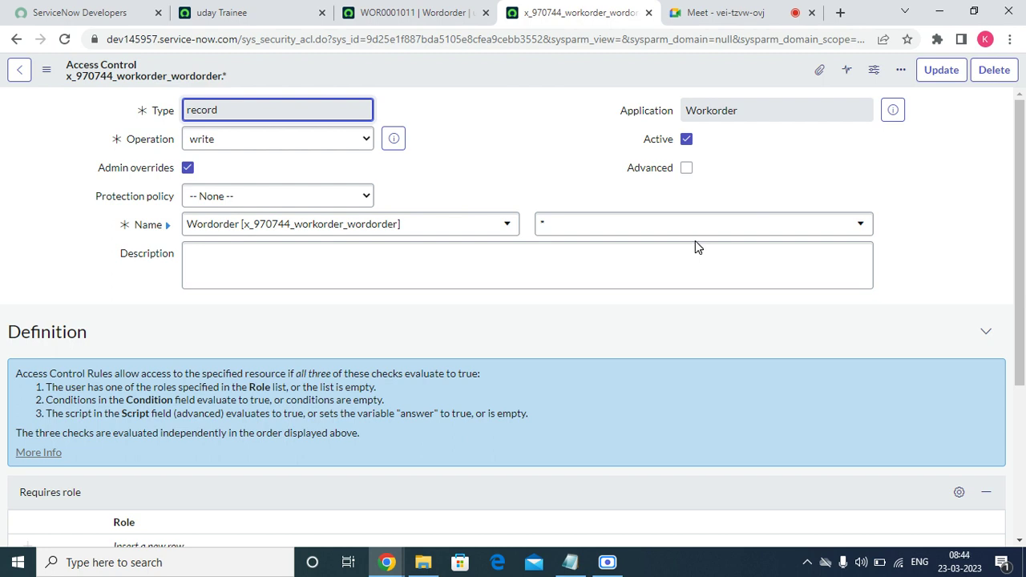
{"action": "right_click", "coordinate": [491, 78]}
{"action": "left_click", "coordinate": [514, 84]}
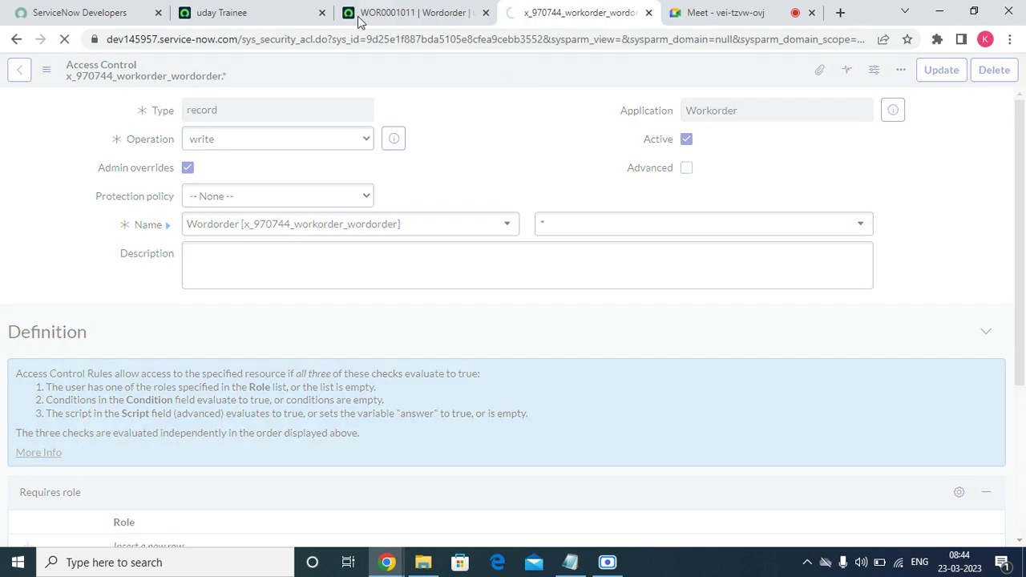
- Review the saved rule's operation, required roles and condition, and return to the administrator's home page
{"action": "left_click", "coordinate": [247, 8]}
{"action": "scroll", "coordinate": [284, 114], "scroll_direction": "down", "scroll_amount": 10}
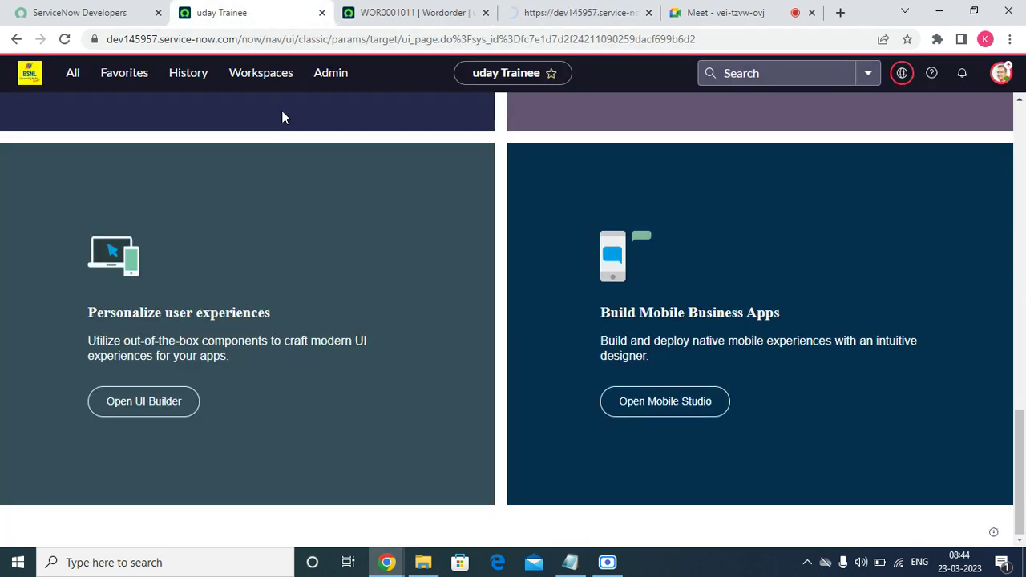
{"action": "left_click", "coordinate": [565, 12]}
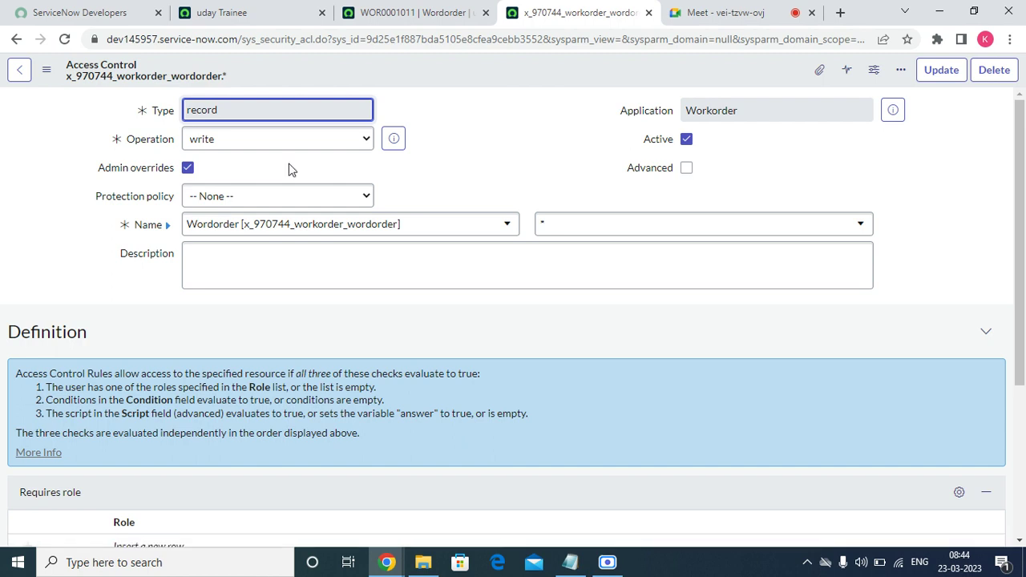
{"action": "scroll", "coordinate": [419, 201], "scroll_direction": "down", "scroll_amount": 3}
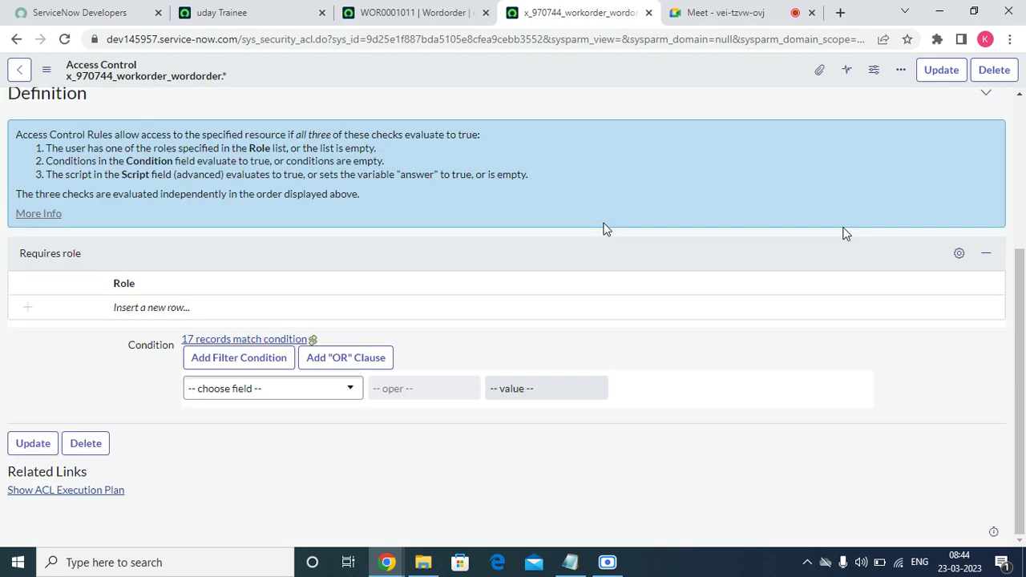
{"action": "left_click", "coordinate": [250, 10]}
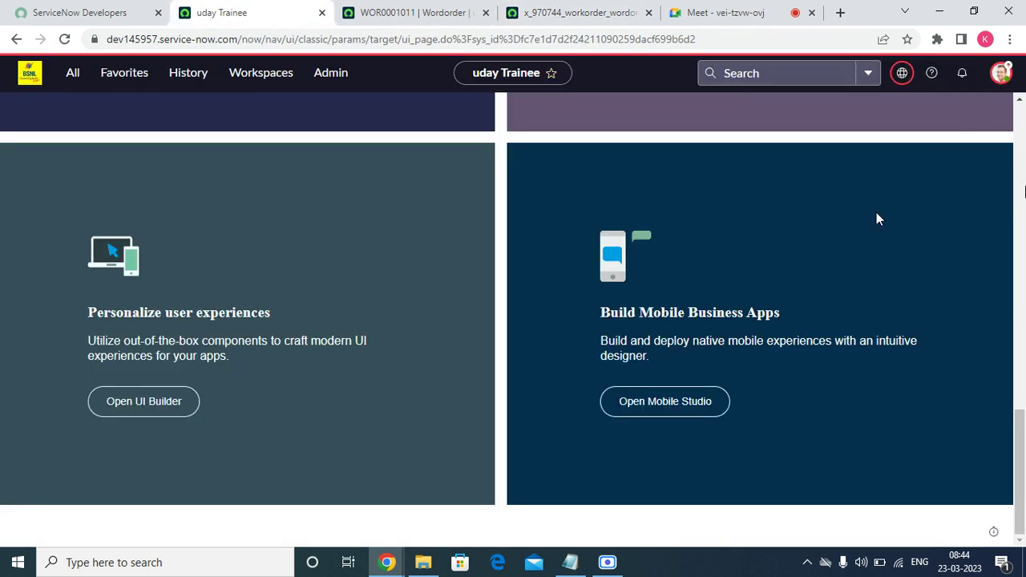
- Impersonate the most recently impersonated user to test the new Wordorder write rule
{"action": "left_click", "coordinate": [1002, 74]}
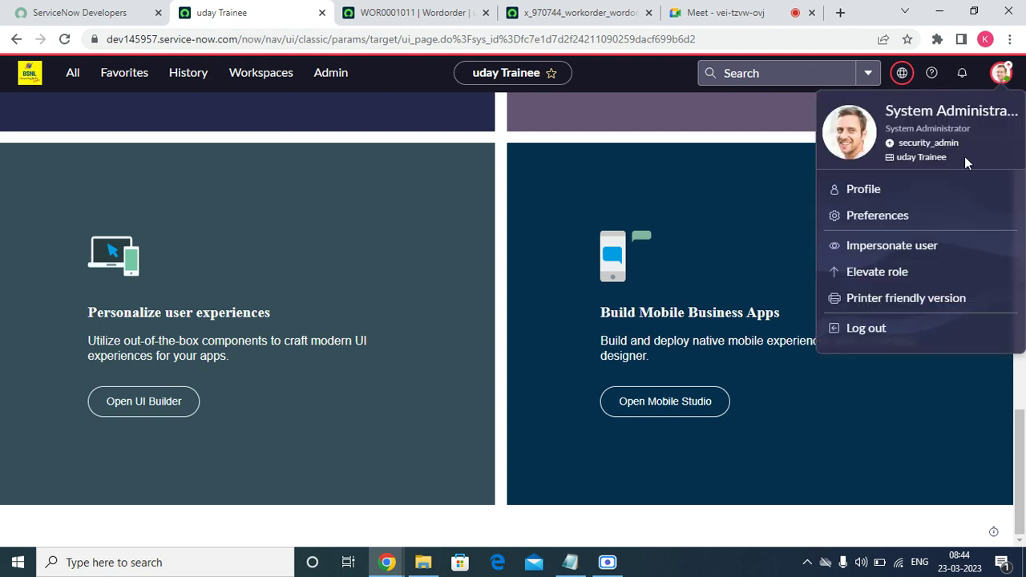
{"action": "left_click", "coordinate": [881, 247]}
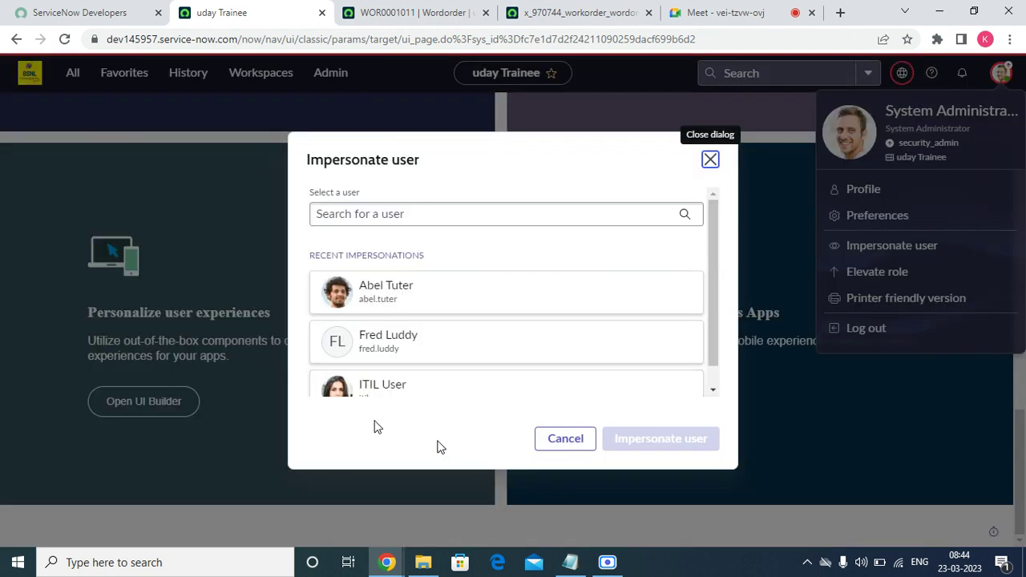
{"action": "left_click", "coordinate": [401, 290]}
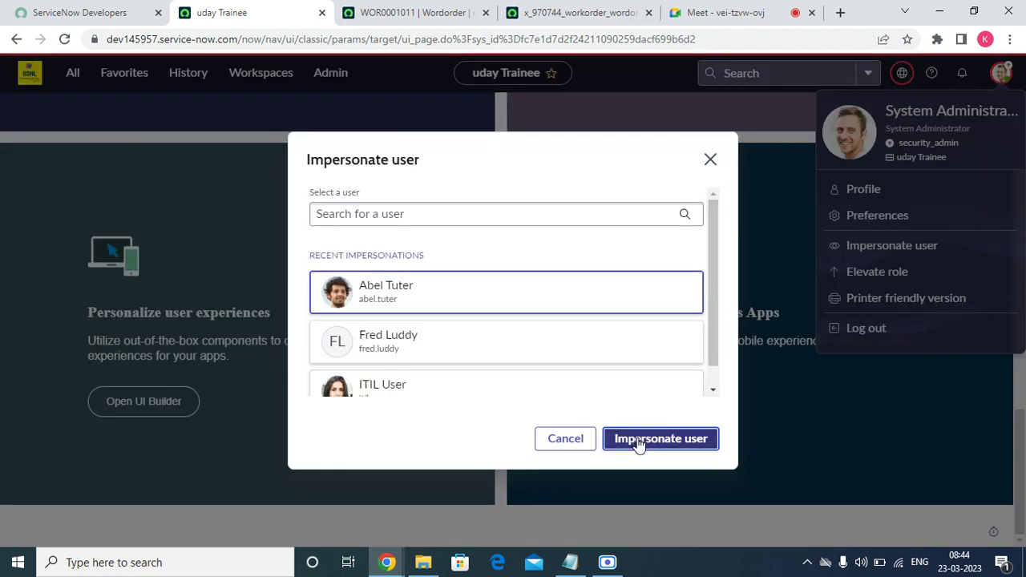
{"action": "left_click", "coordinate": [639, 443]}
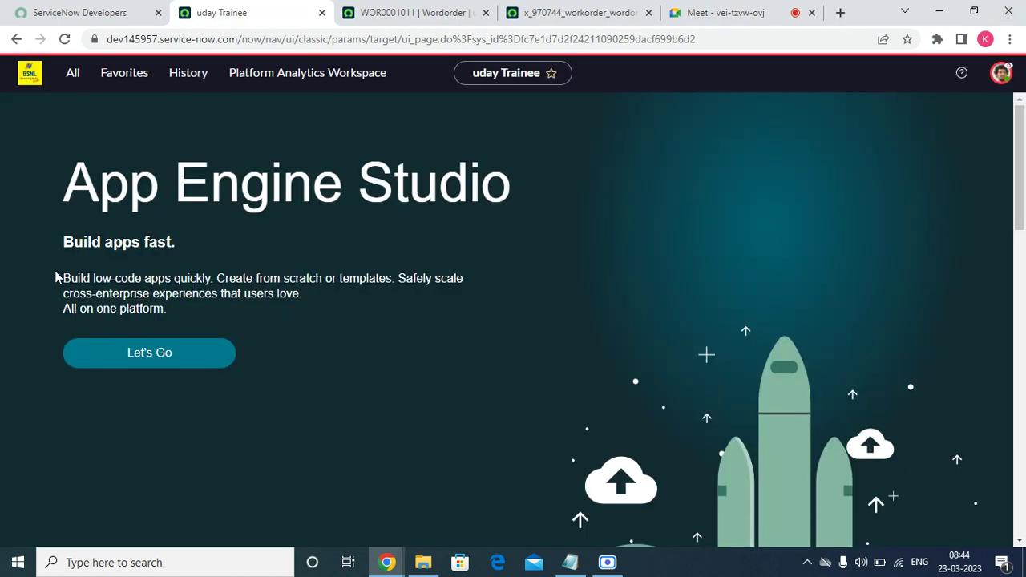
- Open the CSM Account record WOR0001012 from the favorite Work orders list, check which fields are editable, and end the impersonation
{"action": "left_click", "coordinate": [124, 73]}
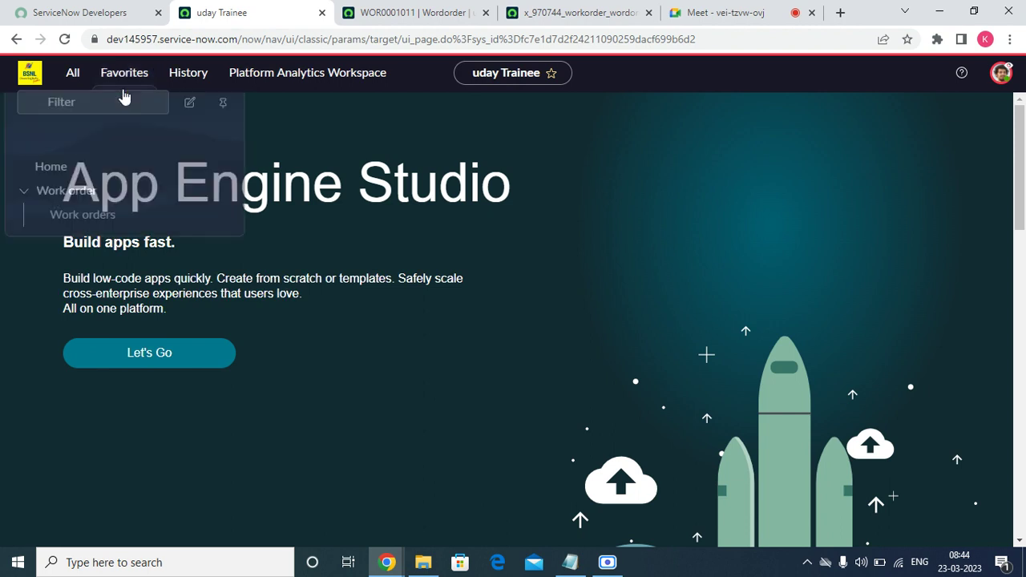
{"action": "left_click", "coordinate": [83, 200]}
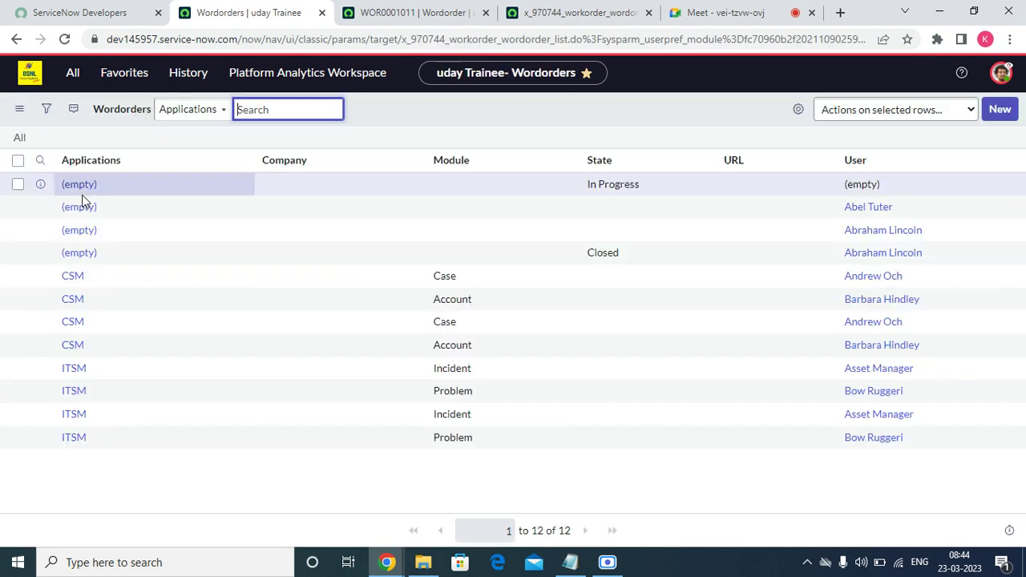
{"action": "left_click", "coordinate": [84, 298]}
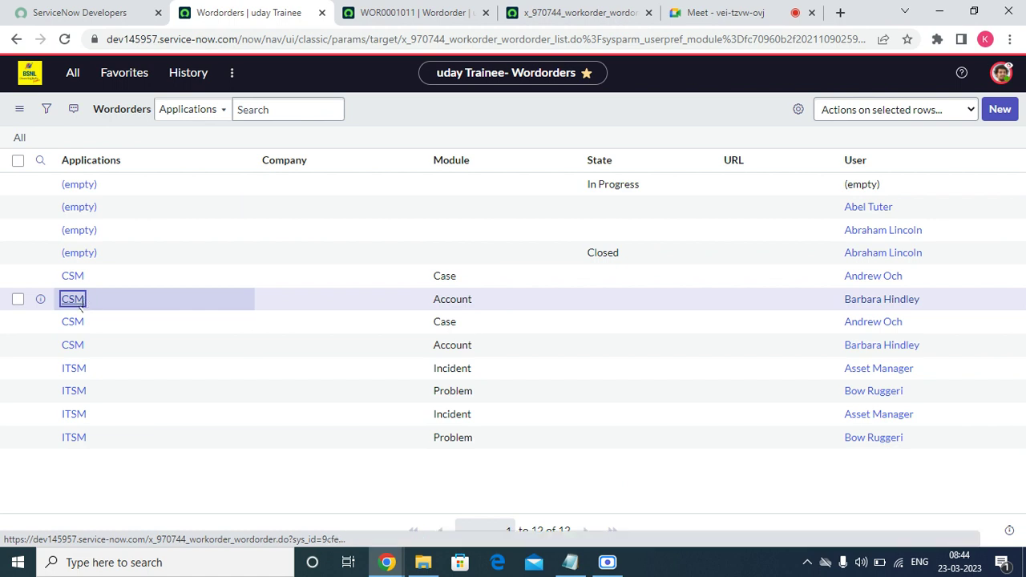
{"action": "scroll", "coordinate": [502, 230], "scroll_direction": "down", "scroll_amount": 3}
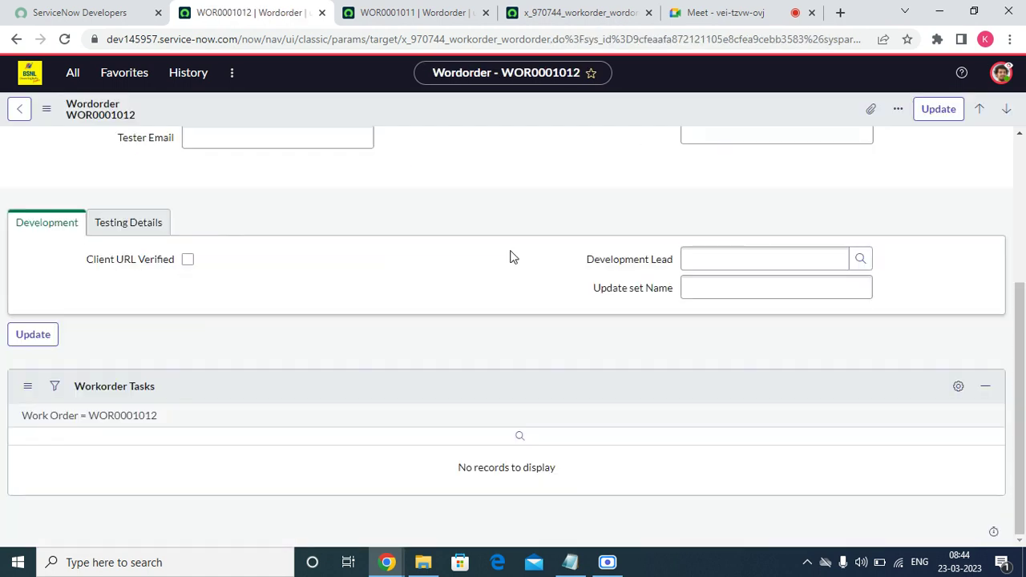
{"action": "scroll", "coordinate": [280, 377], "scroll_direction": "up", "scroll_amount": 3}
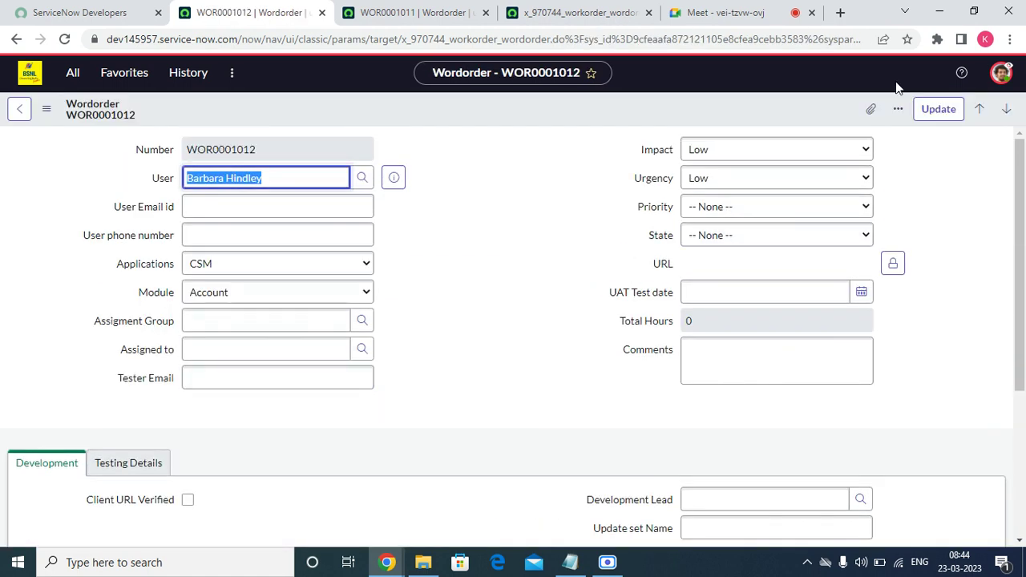
{"action": "left_click", "coordinate": [1001, 73]}
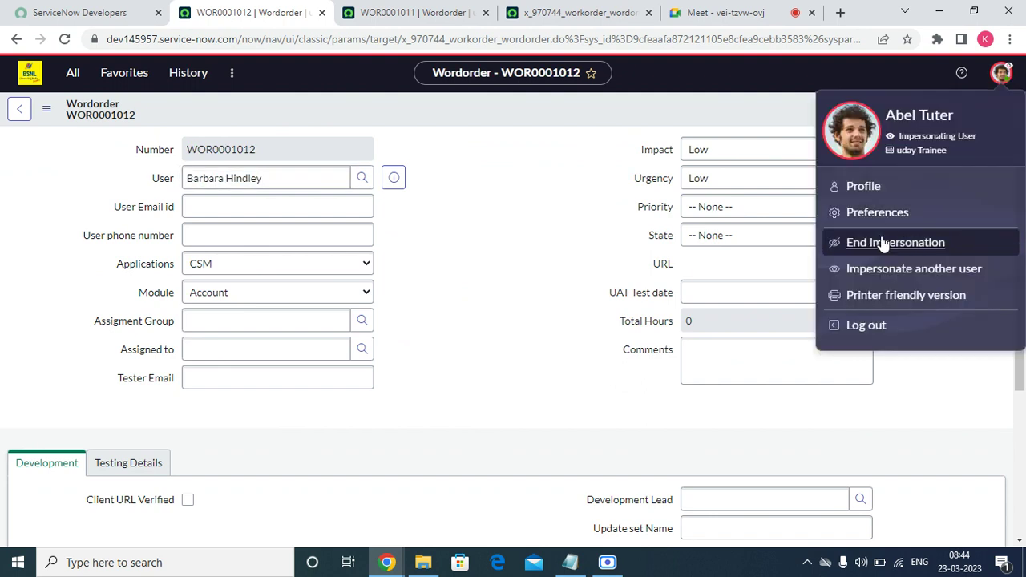
{"action": "left_click", "coordinate": [882, 243]}
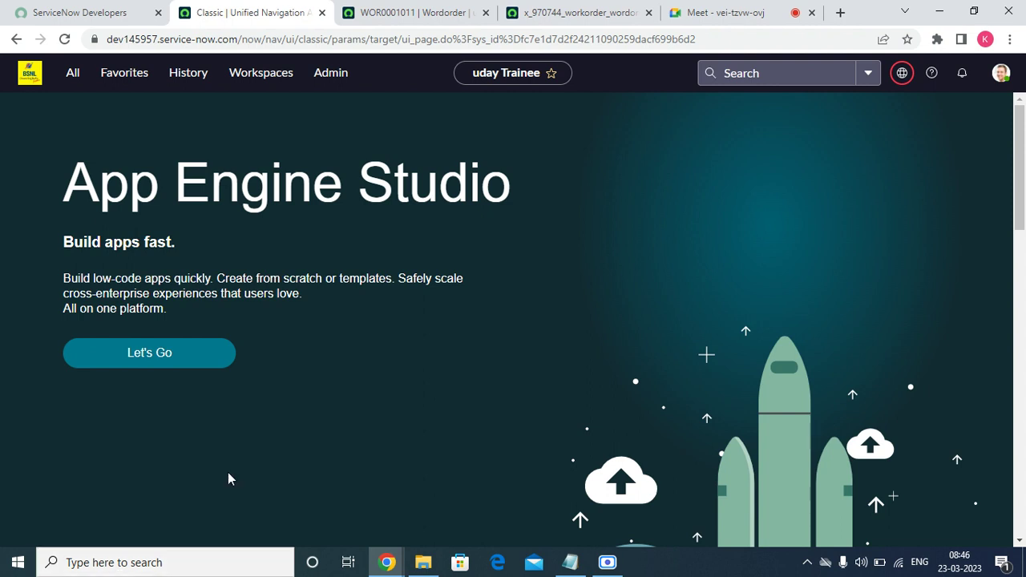
{"action": "left_click", "coordinate": [607, 564]}
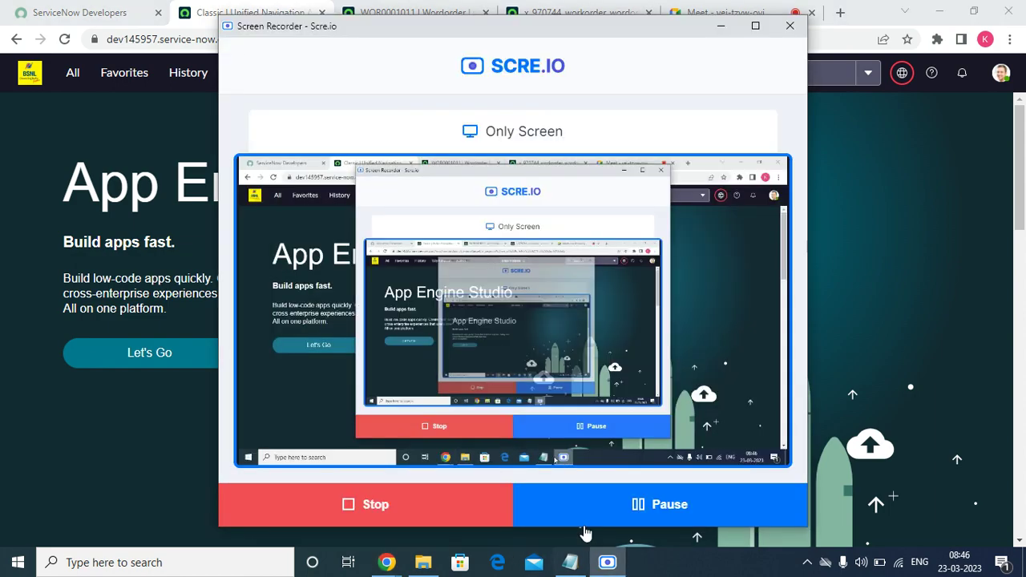